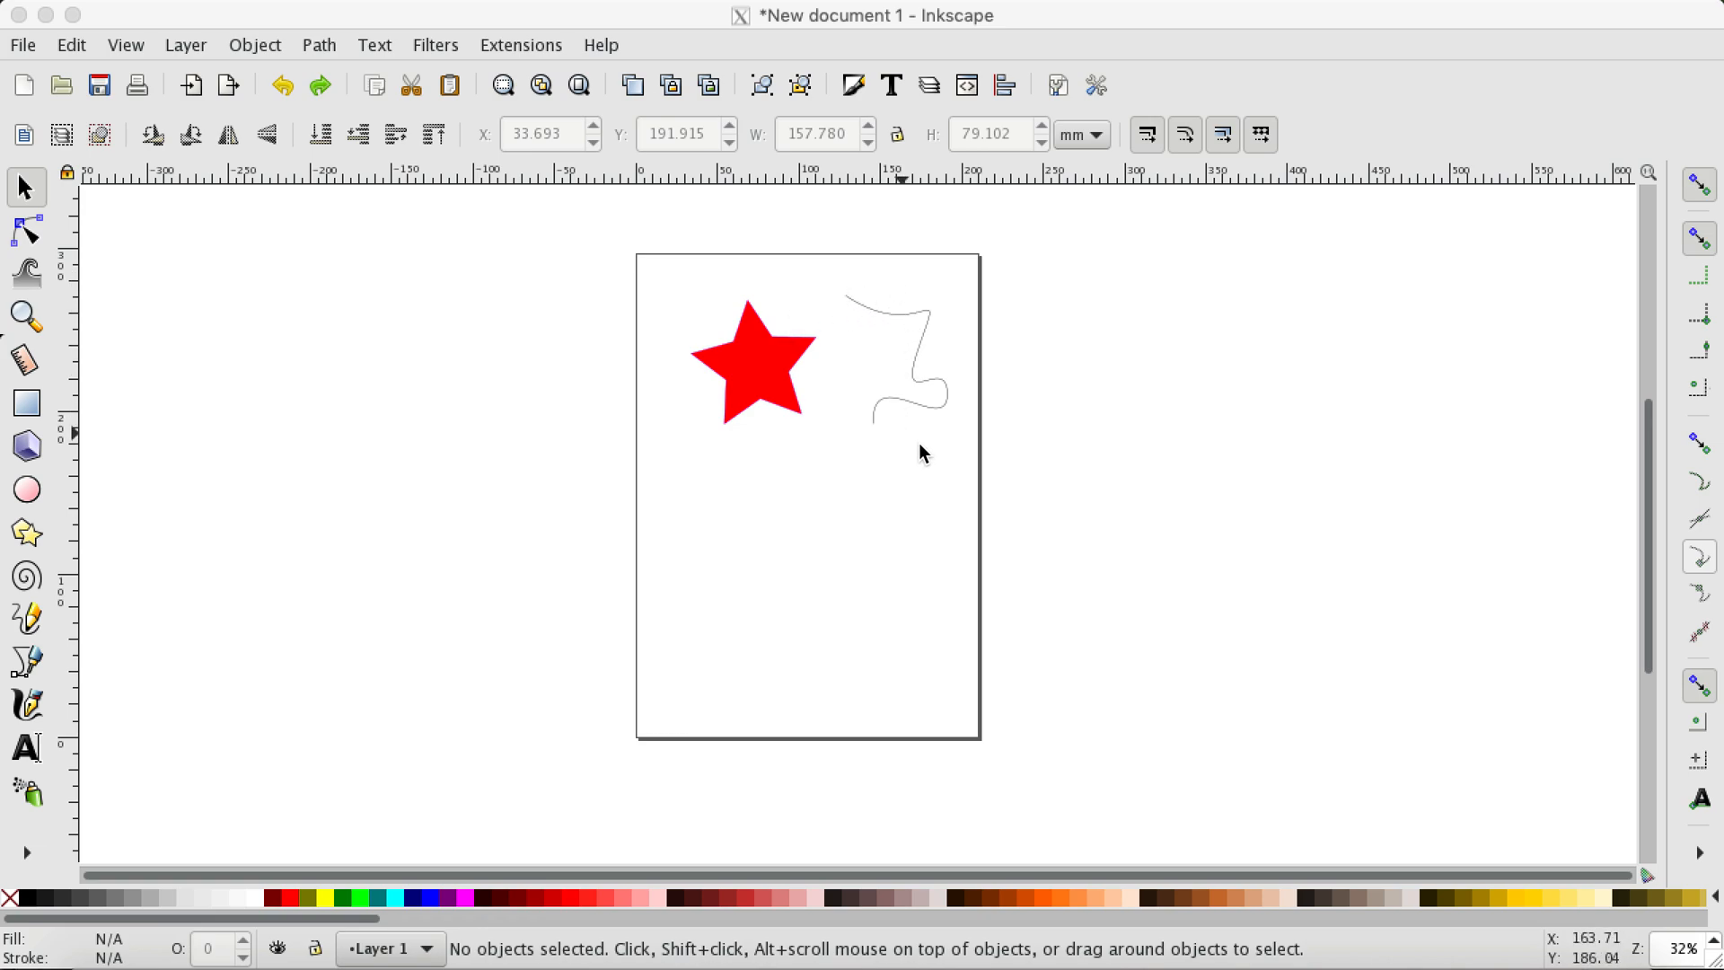
Step: Enlarge the curved path beside the red star to about 142 by 157 mm
{"action": "left_click", "coordinate": [928, 403]}
{"action": "left_click_drag", "start_coordinate": [958, 433], "coordinate": [1027, 497]}
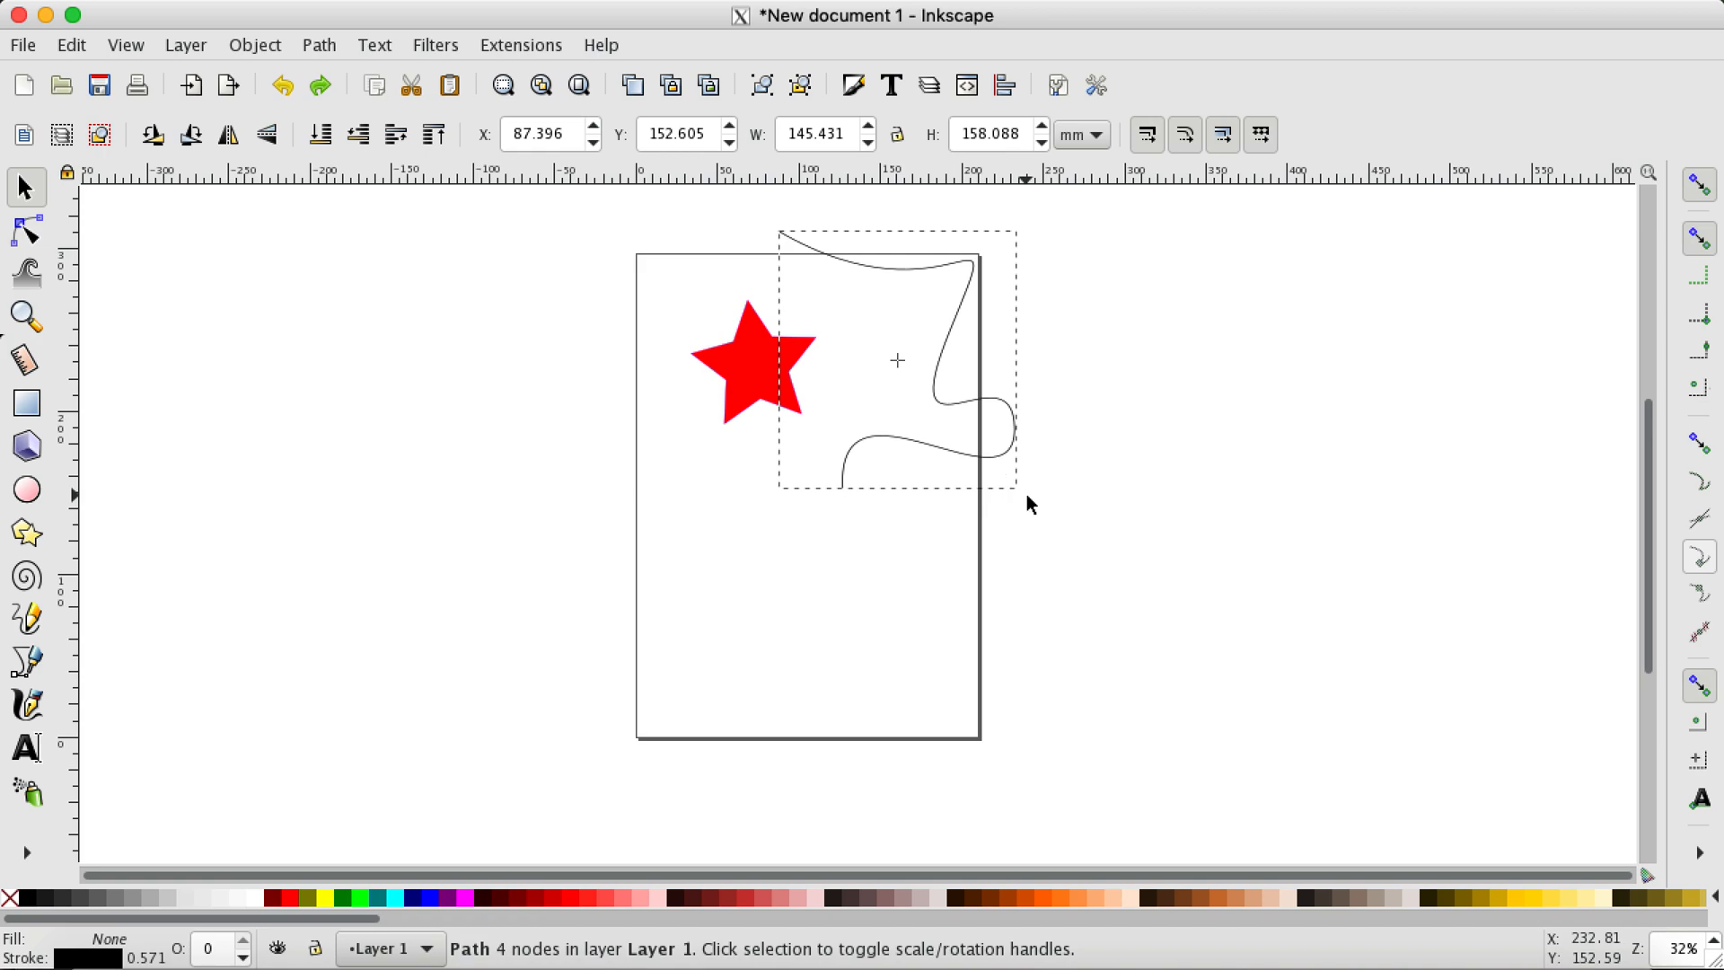
{"action": "scroll", "coordinate": [898, 422], "scroll_direction": "up", "scroll_amount": 2}
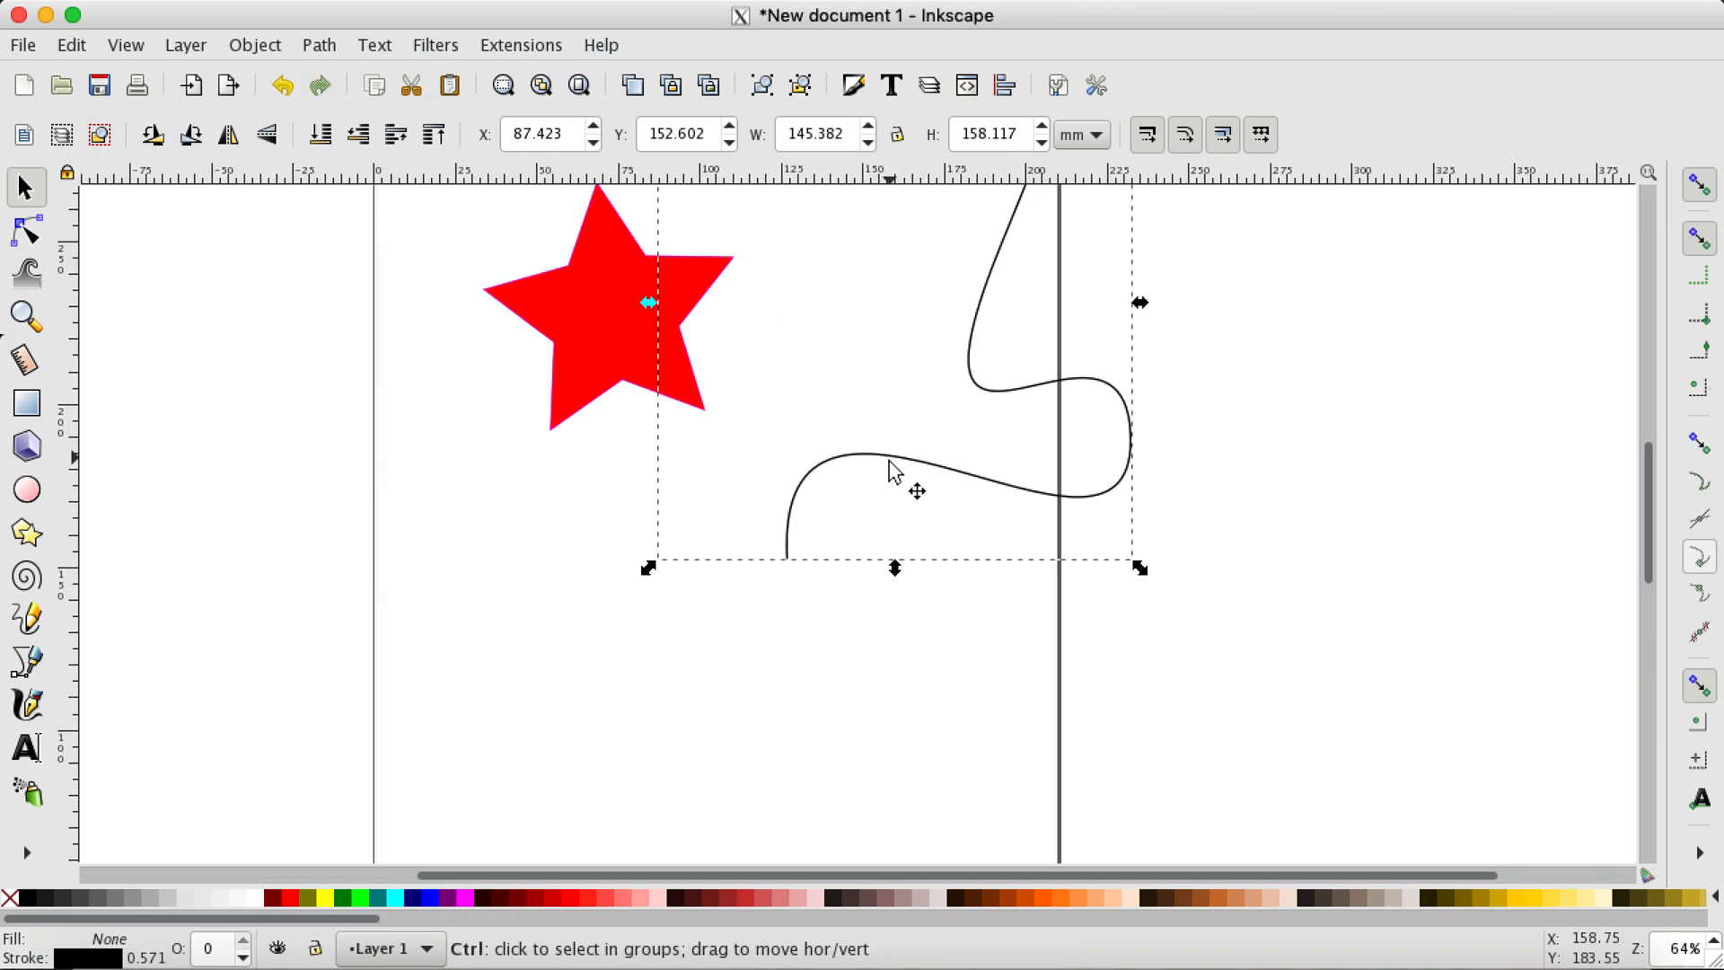
{"action": "scroll", "coordinate": [890, 463], "scroll_direction": "up", "scroll_amount": 3}
{"action": "scroll", "coordinate": [896, 449], "scroll_direction": "down", "scroll_amount": 2}
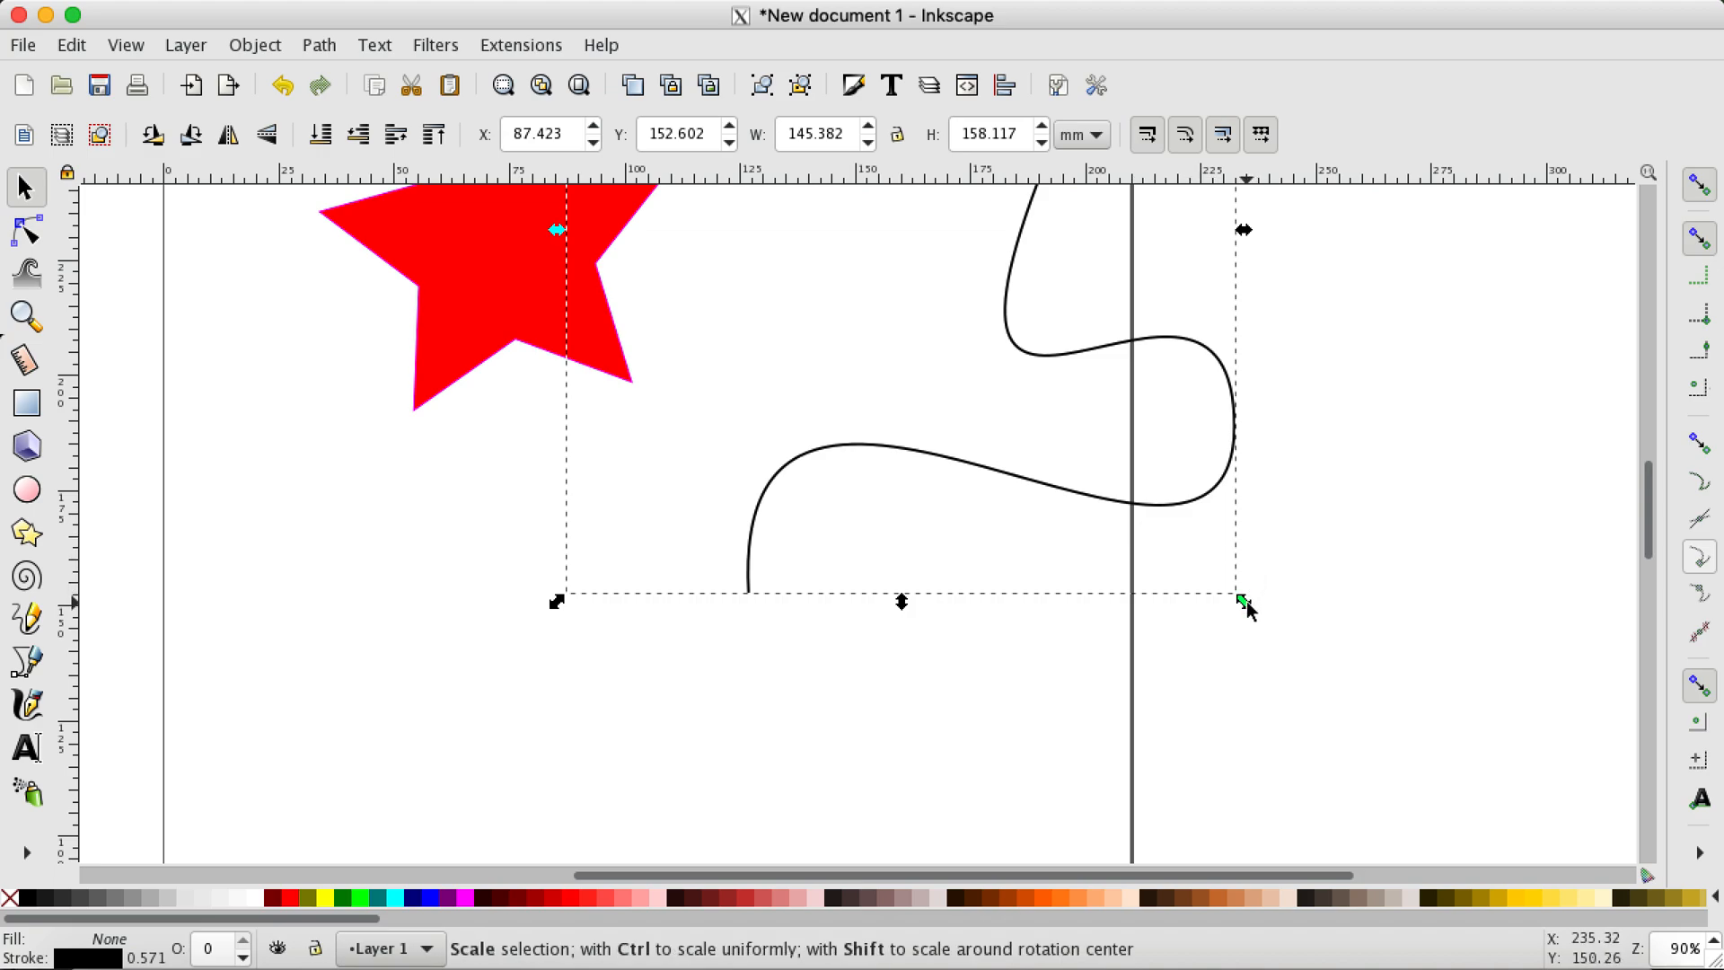
{"action": "mouse_move", "coordinate": [1248, 607]}
{"action": "left_mouse_down"}
{"action": "mouse_move", "coordinate": [1308, 665]}
{"action": "mouse_move", "coordinate": [1231, 596]}
{"action": "left_mouse_up"}
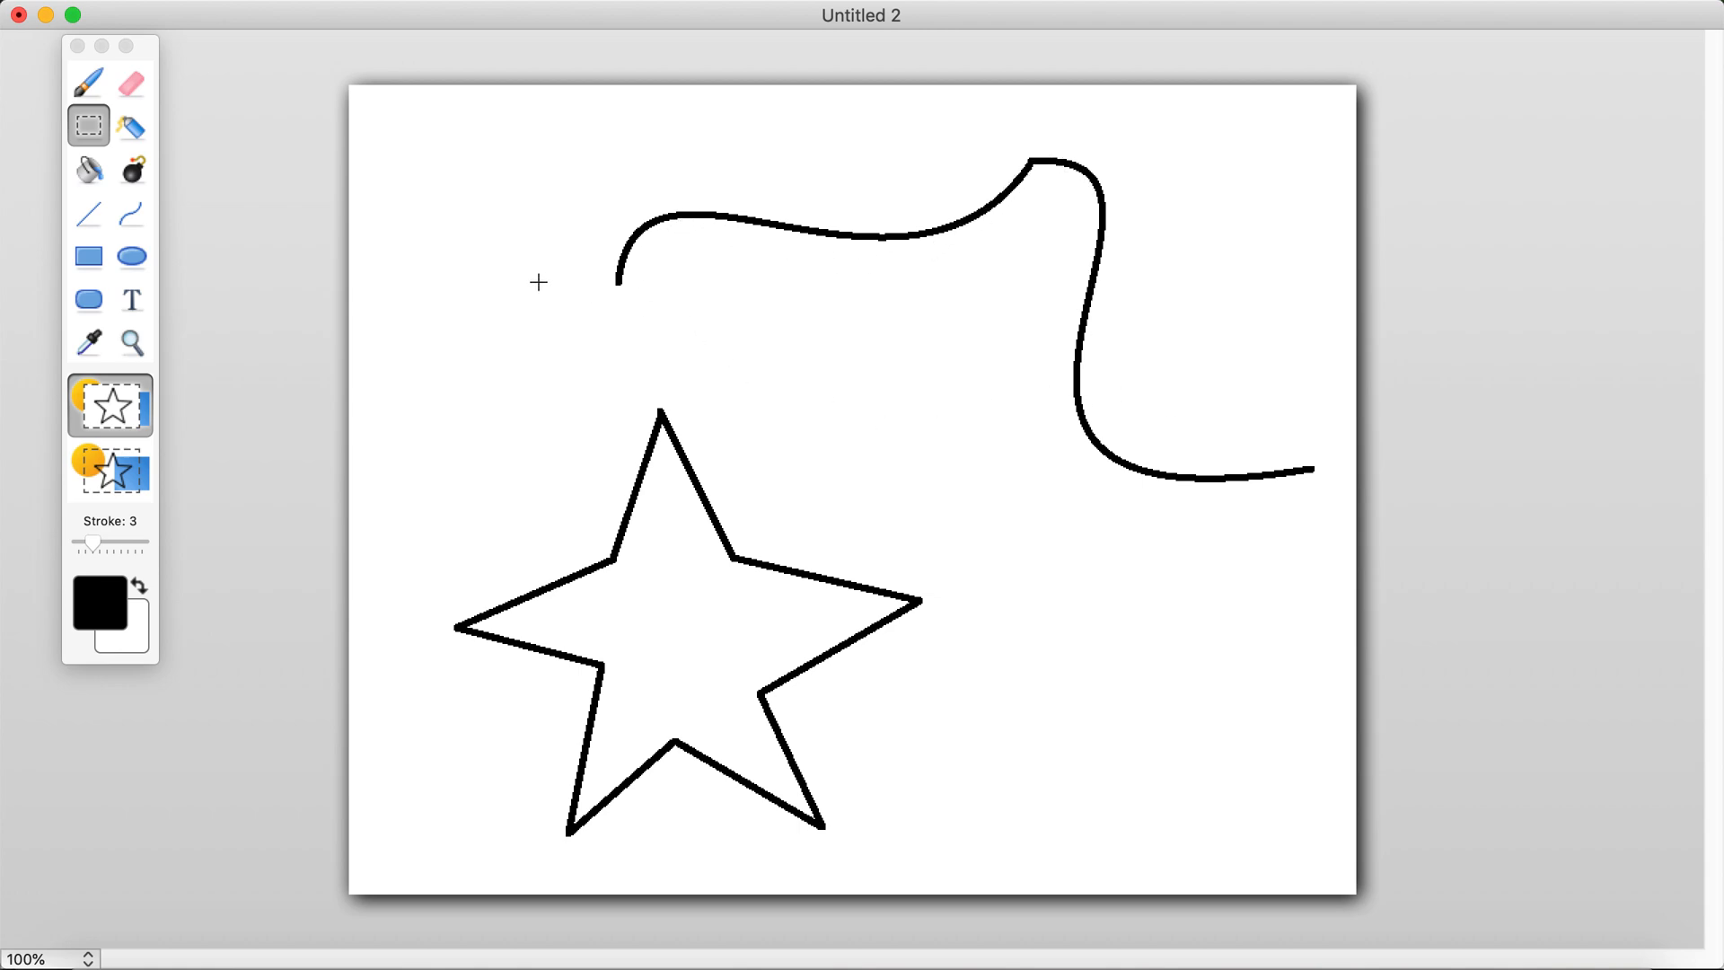
Step: Select the area around the curve and the star and resize the image to 50 percent width and 50 percent height
{"action": "left_click_drag", "start_coordinate": [392, 118], "coordinate": [1338, 864]}
{"action": "left_click", "coordinate": [422, 0]}
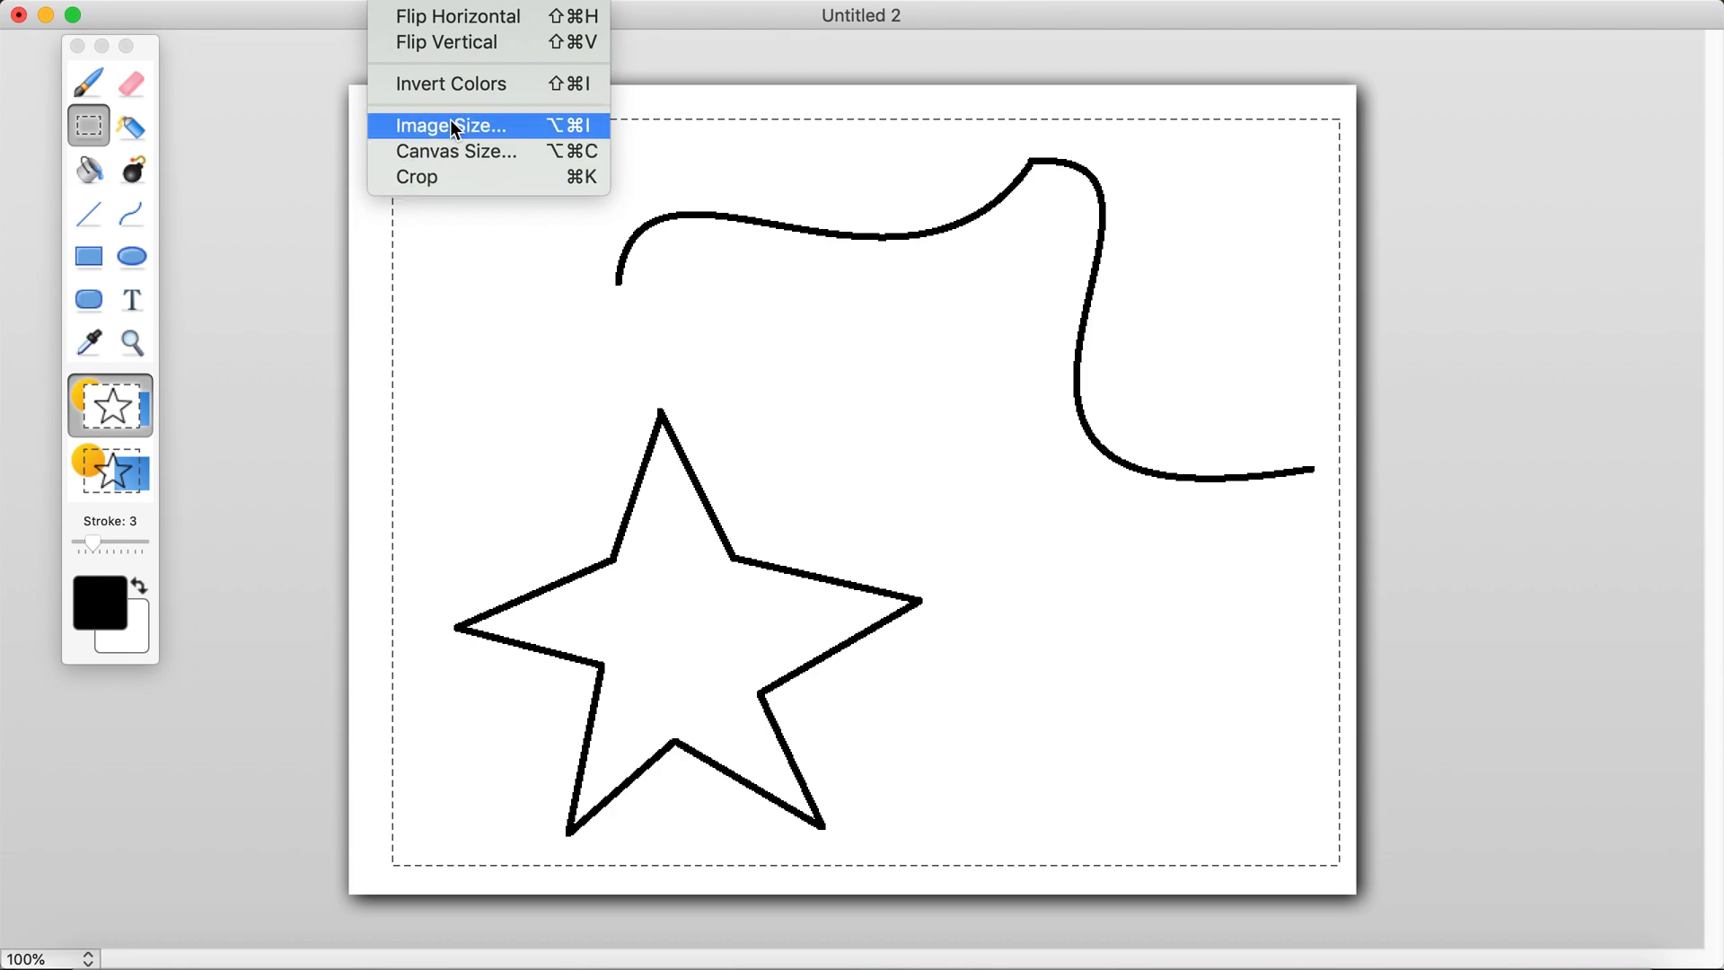
{"action": "left_click", "coordinate": [450, 125]}
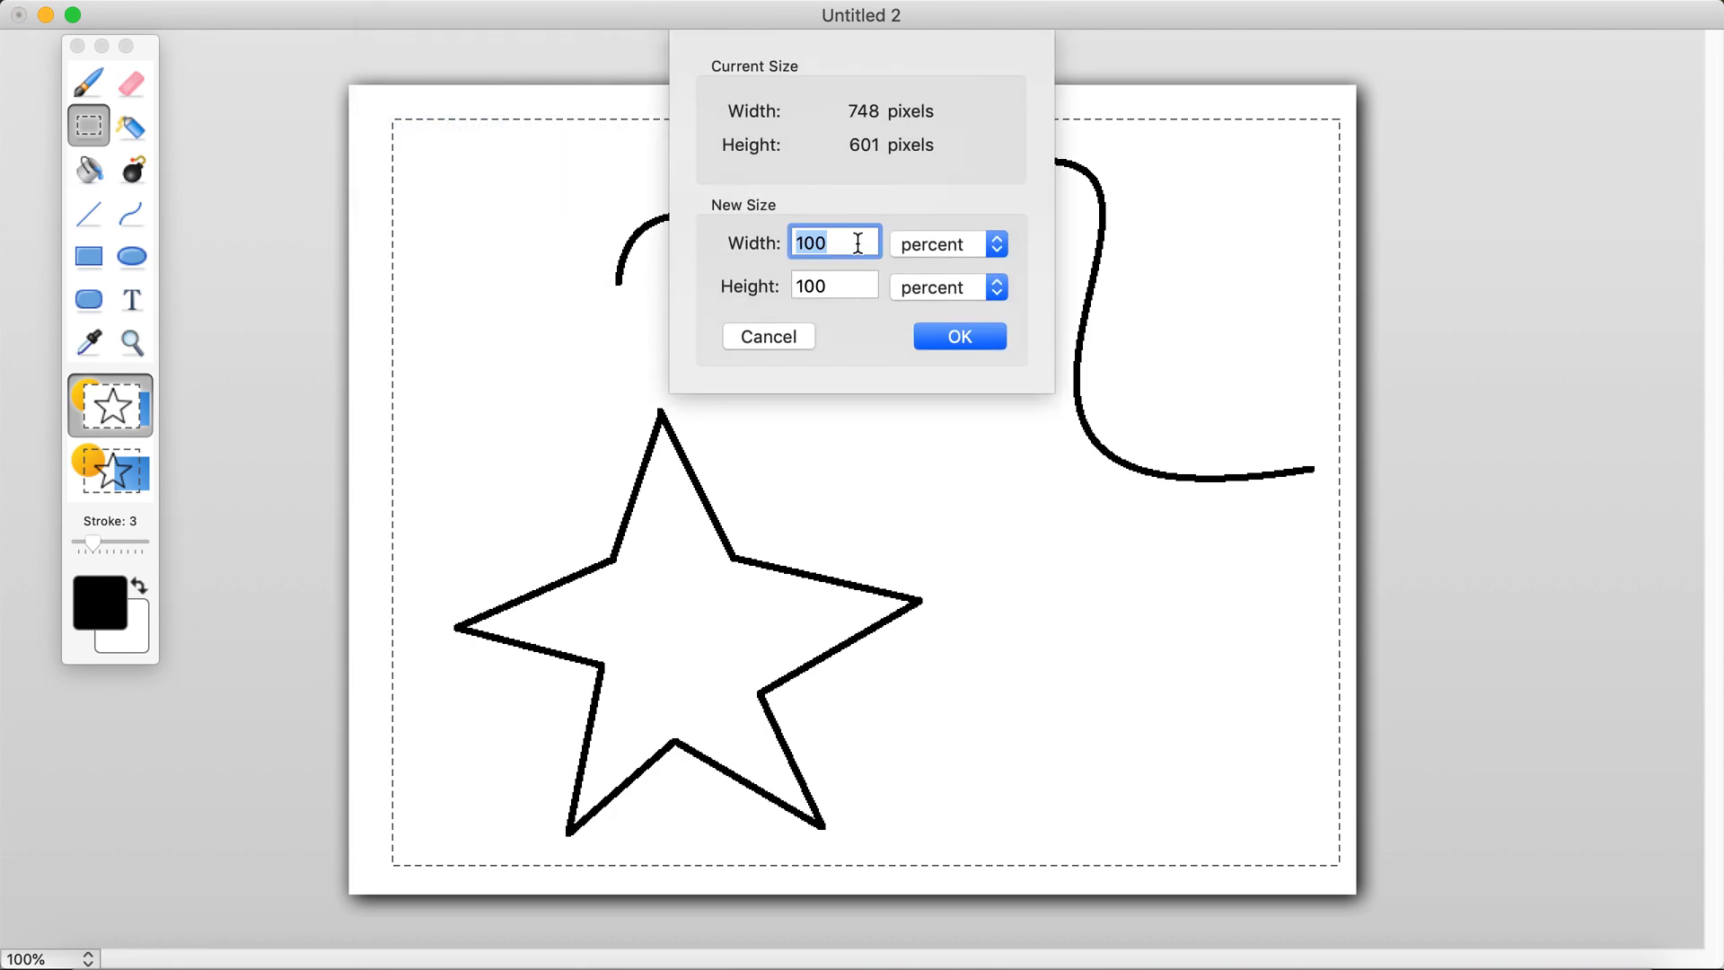
{"action": "type", "text": "50"}
{"action": "key", "text": "Tab"}
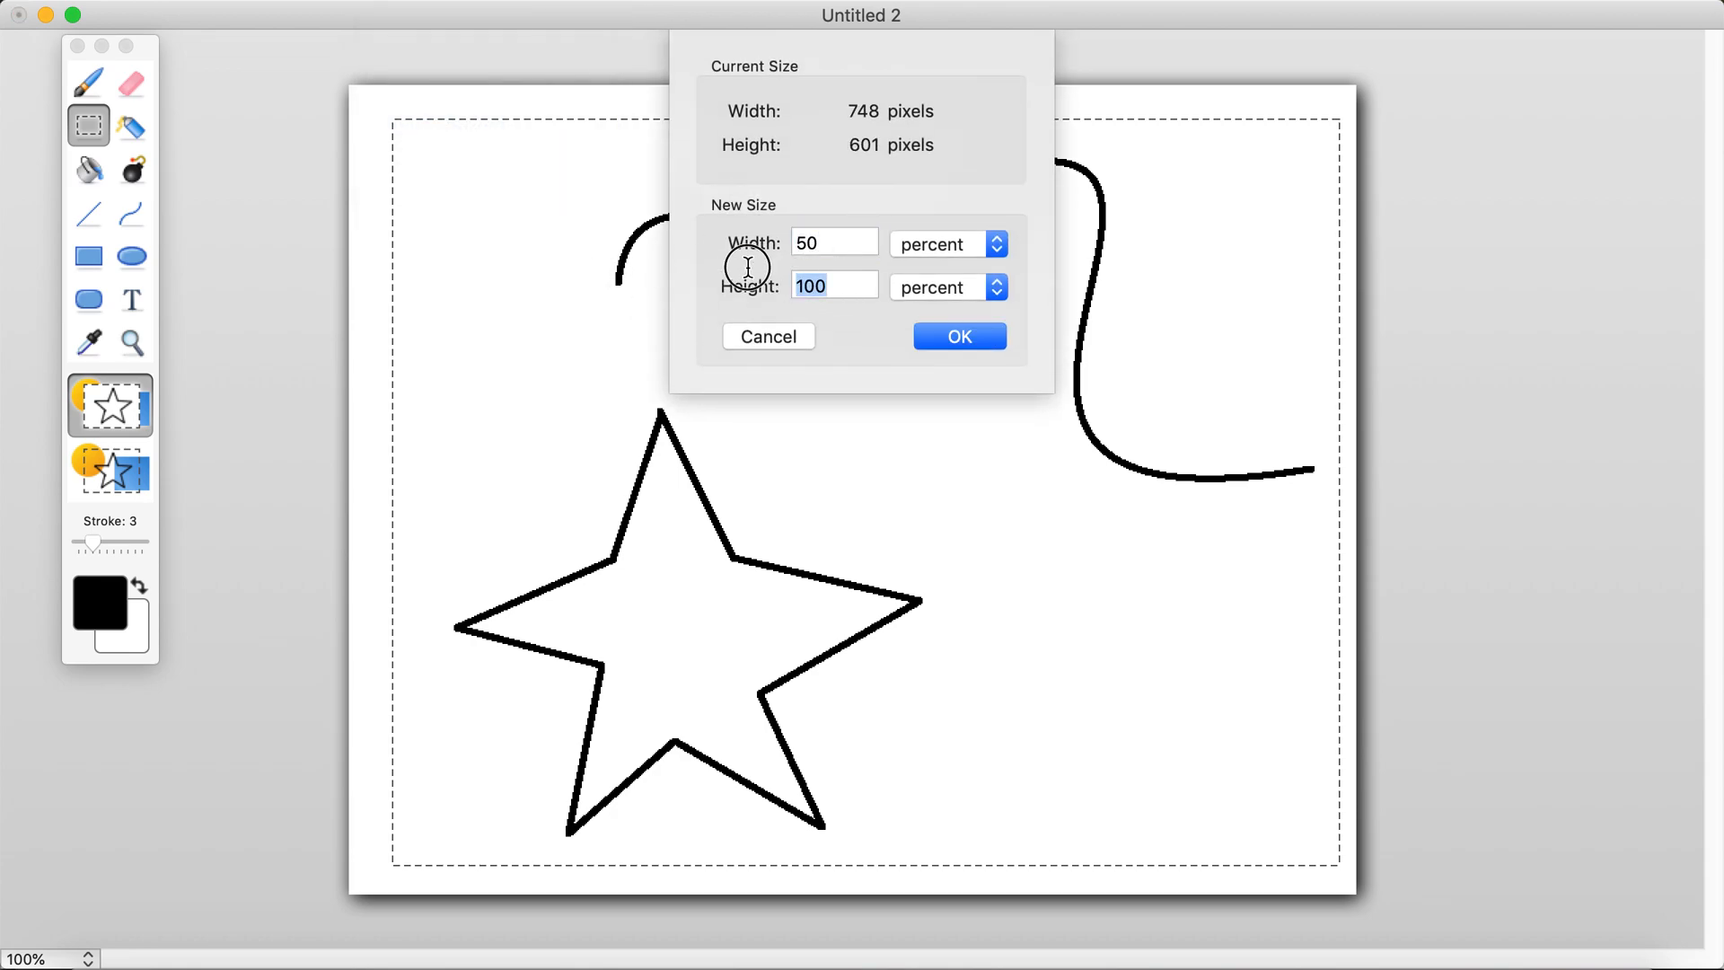
{"action": "type", "text": "50"}
{"action": "left_click", "coordinate": [945, 336]}
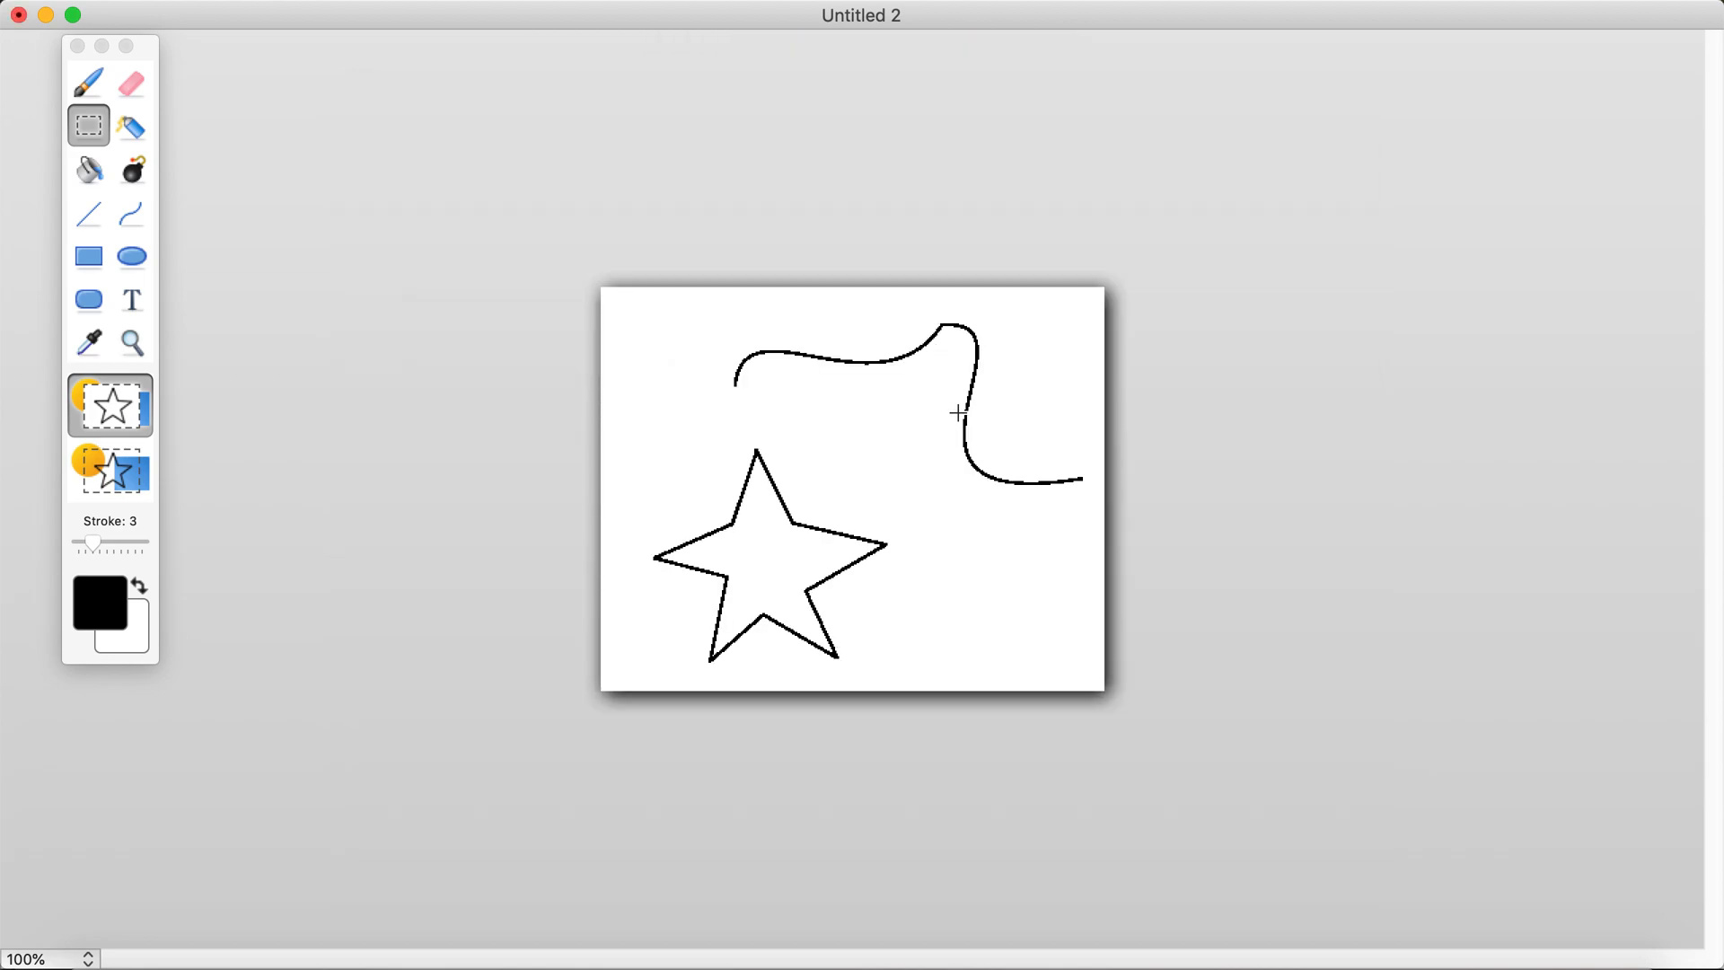
Step: Select the area around the shrunken curve and star and resize the image to 200 percent width and 200 percent height
{"action": "right_click", "coordinate": [895, 424]}
{"action": "left_click", "coordinate": [931, 533]}
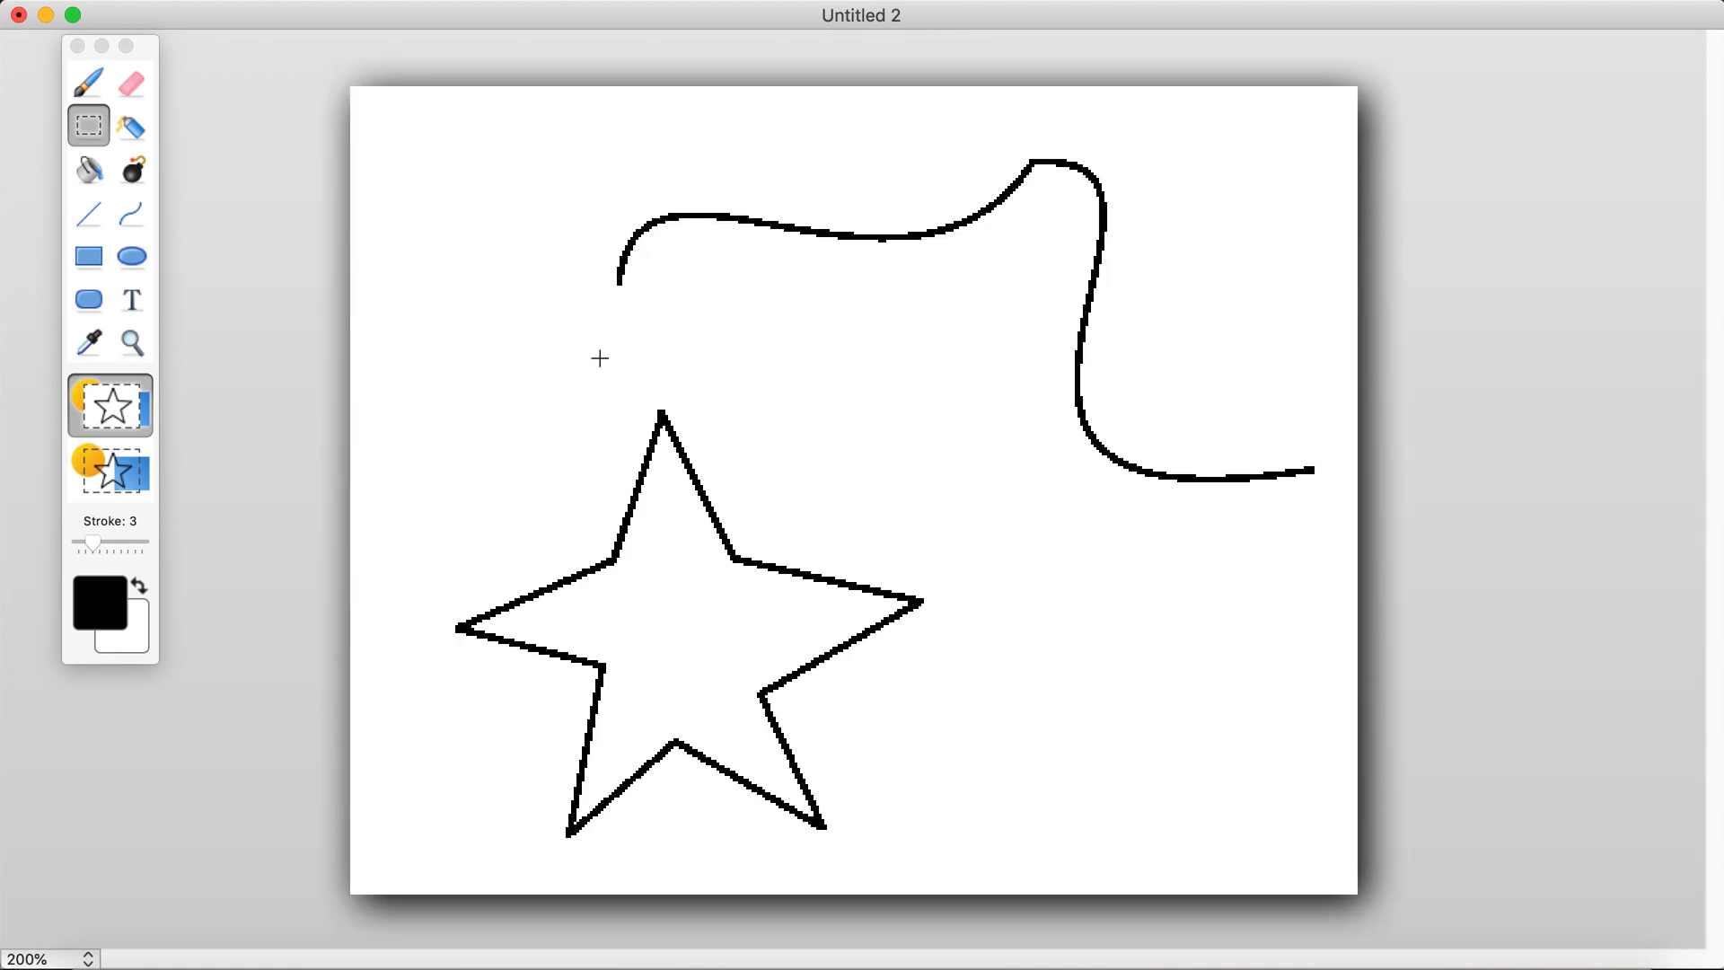
{"action": "left_click_drag", "start_coordinate": [387, 112], "coordinate": [1327, 869]}
{"action": "left_click", "coordinate": [402, 2]}
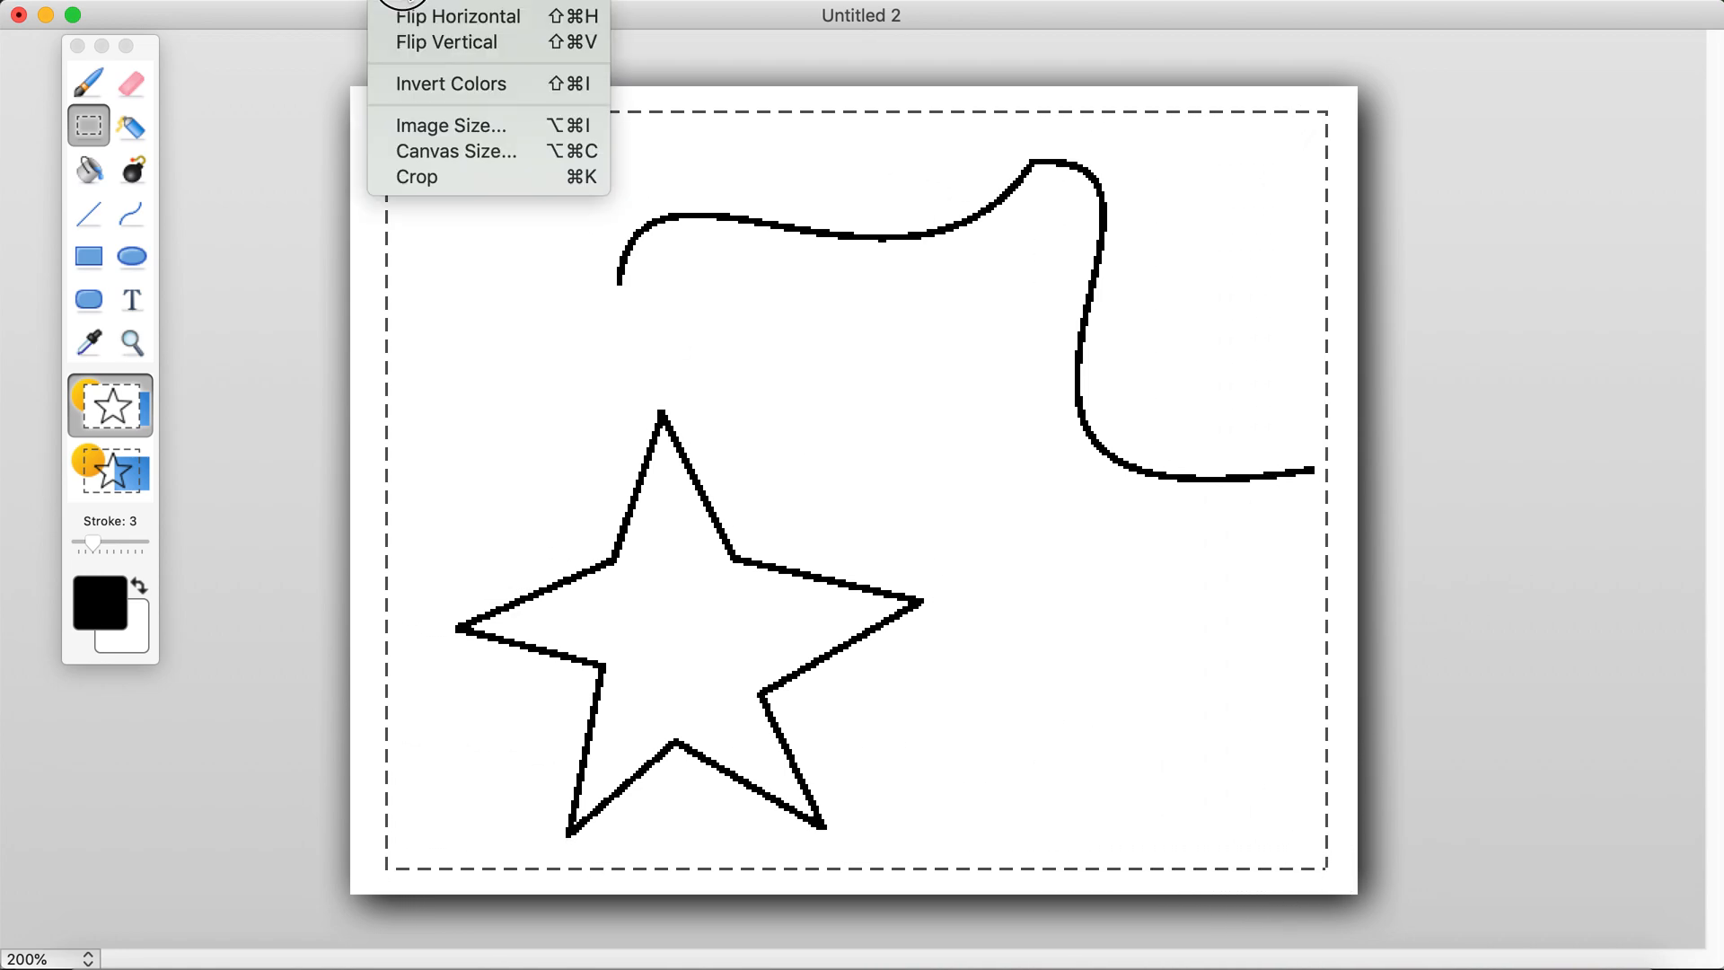
{"action": "left_click", "coordinate": [460, 126]}
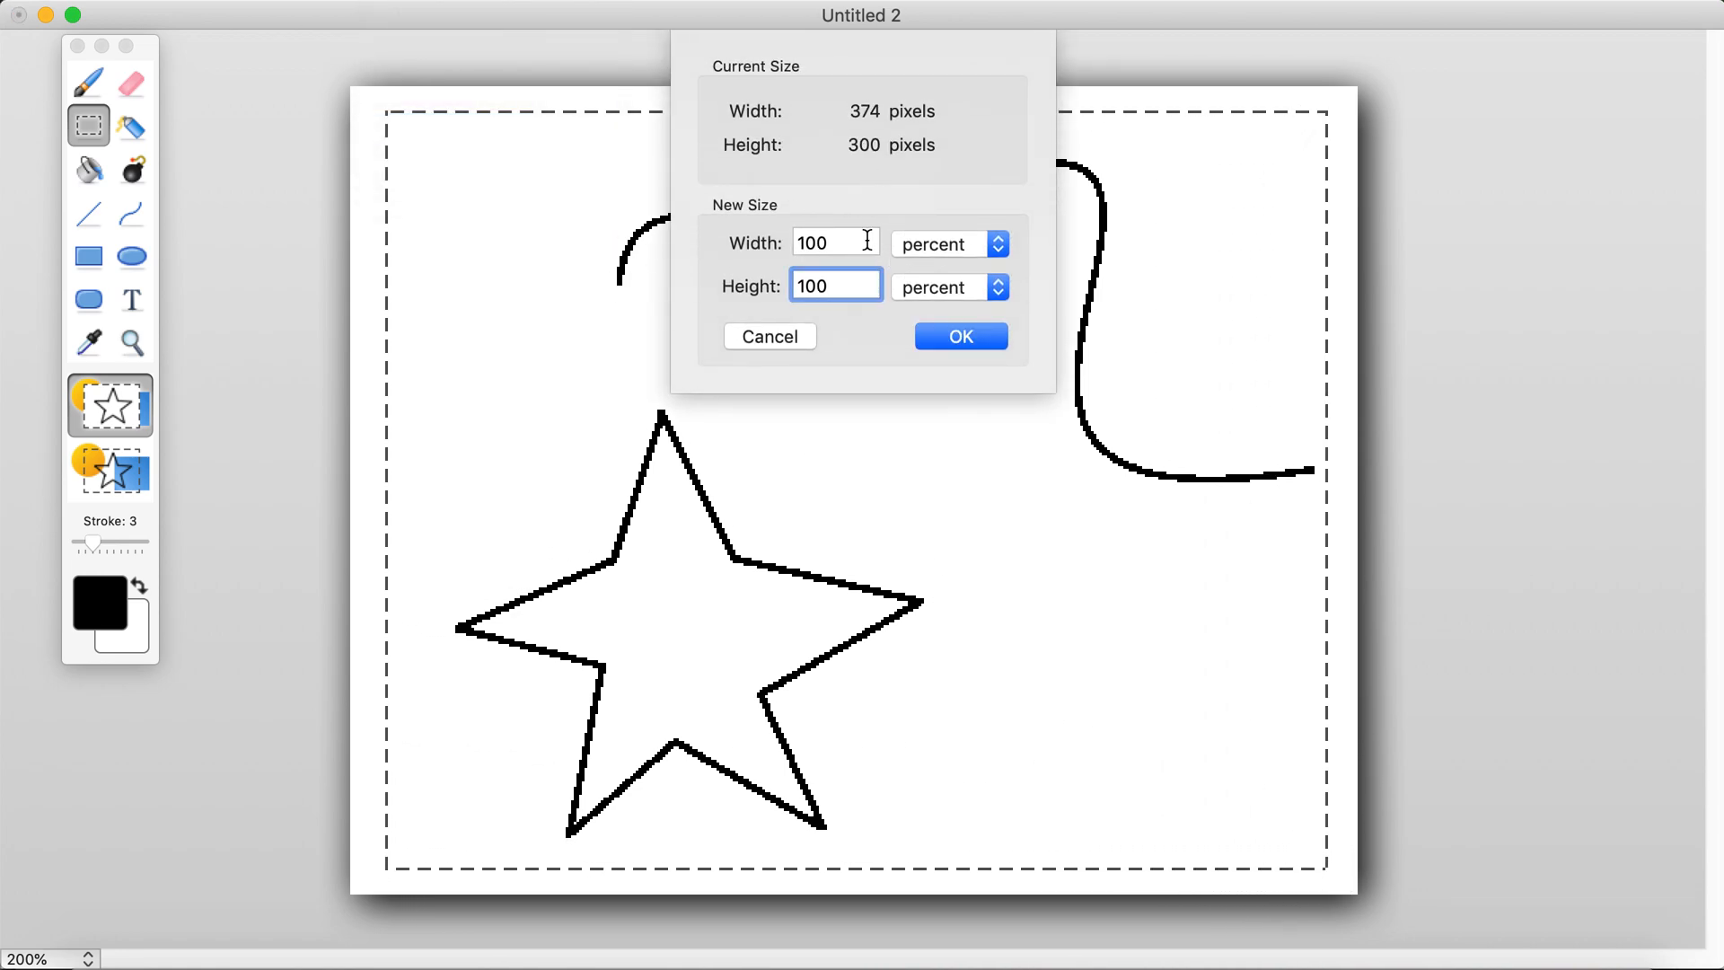
{"action": "type", "text": "200"}
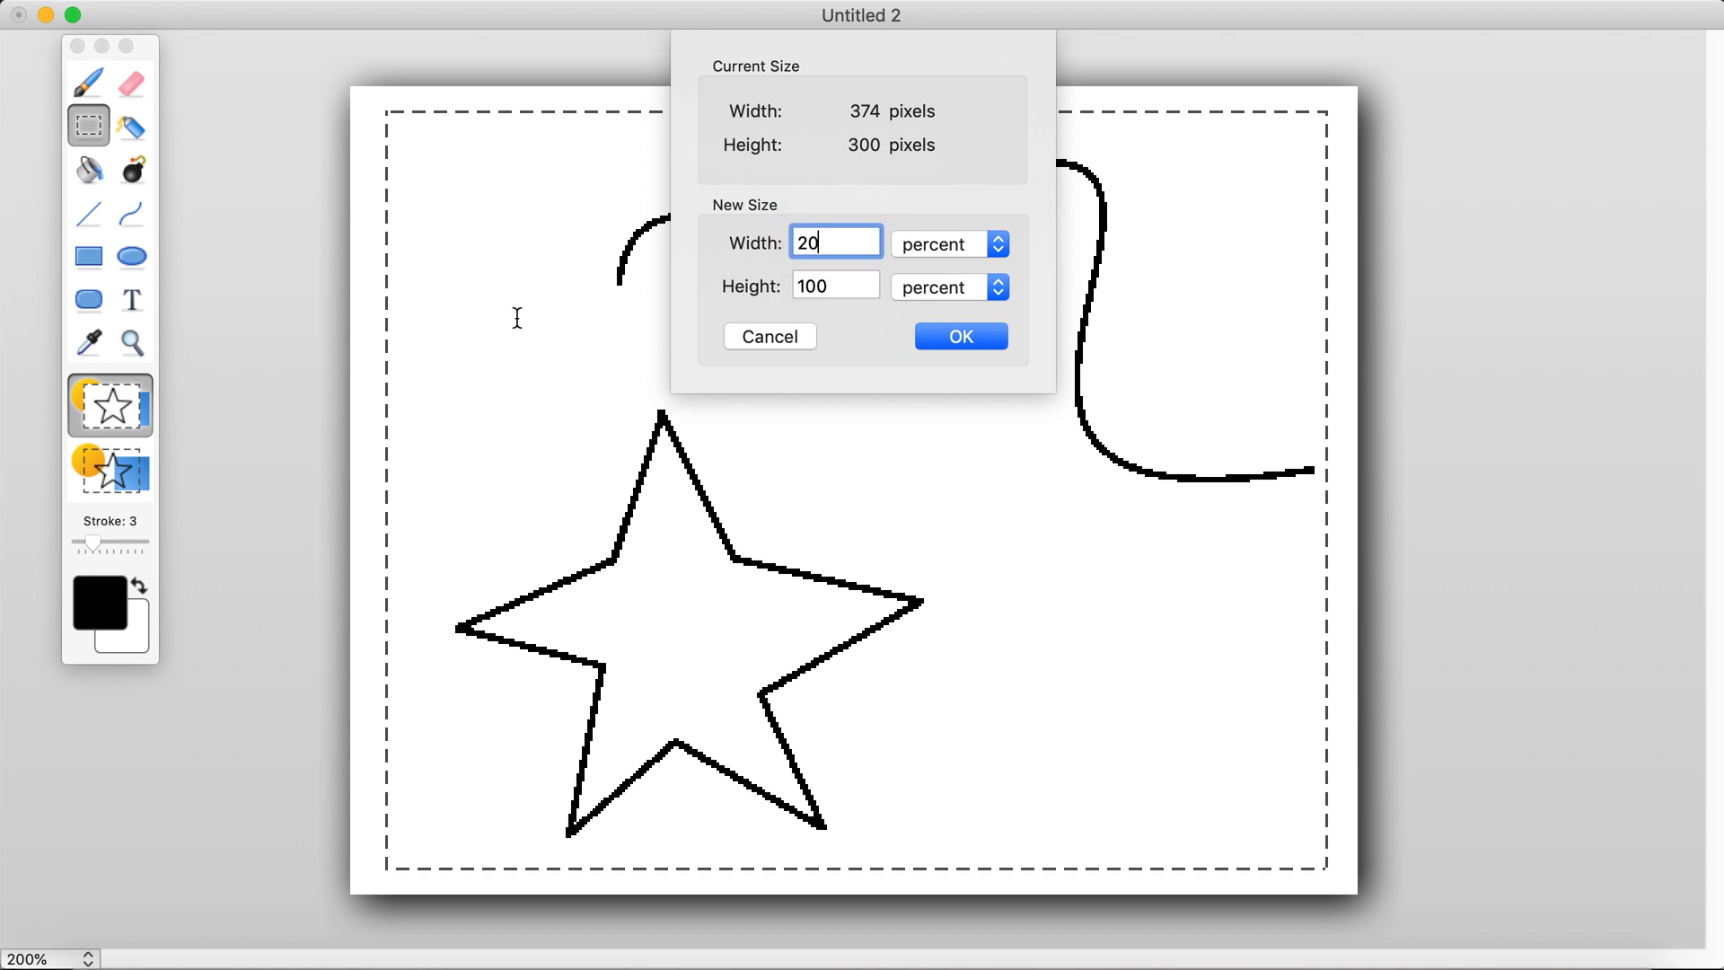
{"action": "double_click", "coordinate": [838, 281]}
{"action": "type", "text": "200"}
{"action": "left_click", "coordinate": [957, 339]}
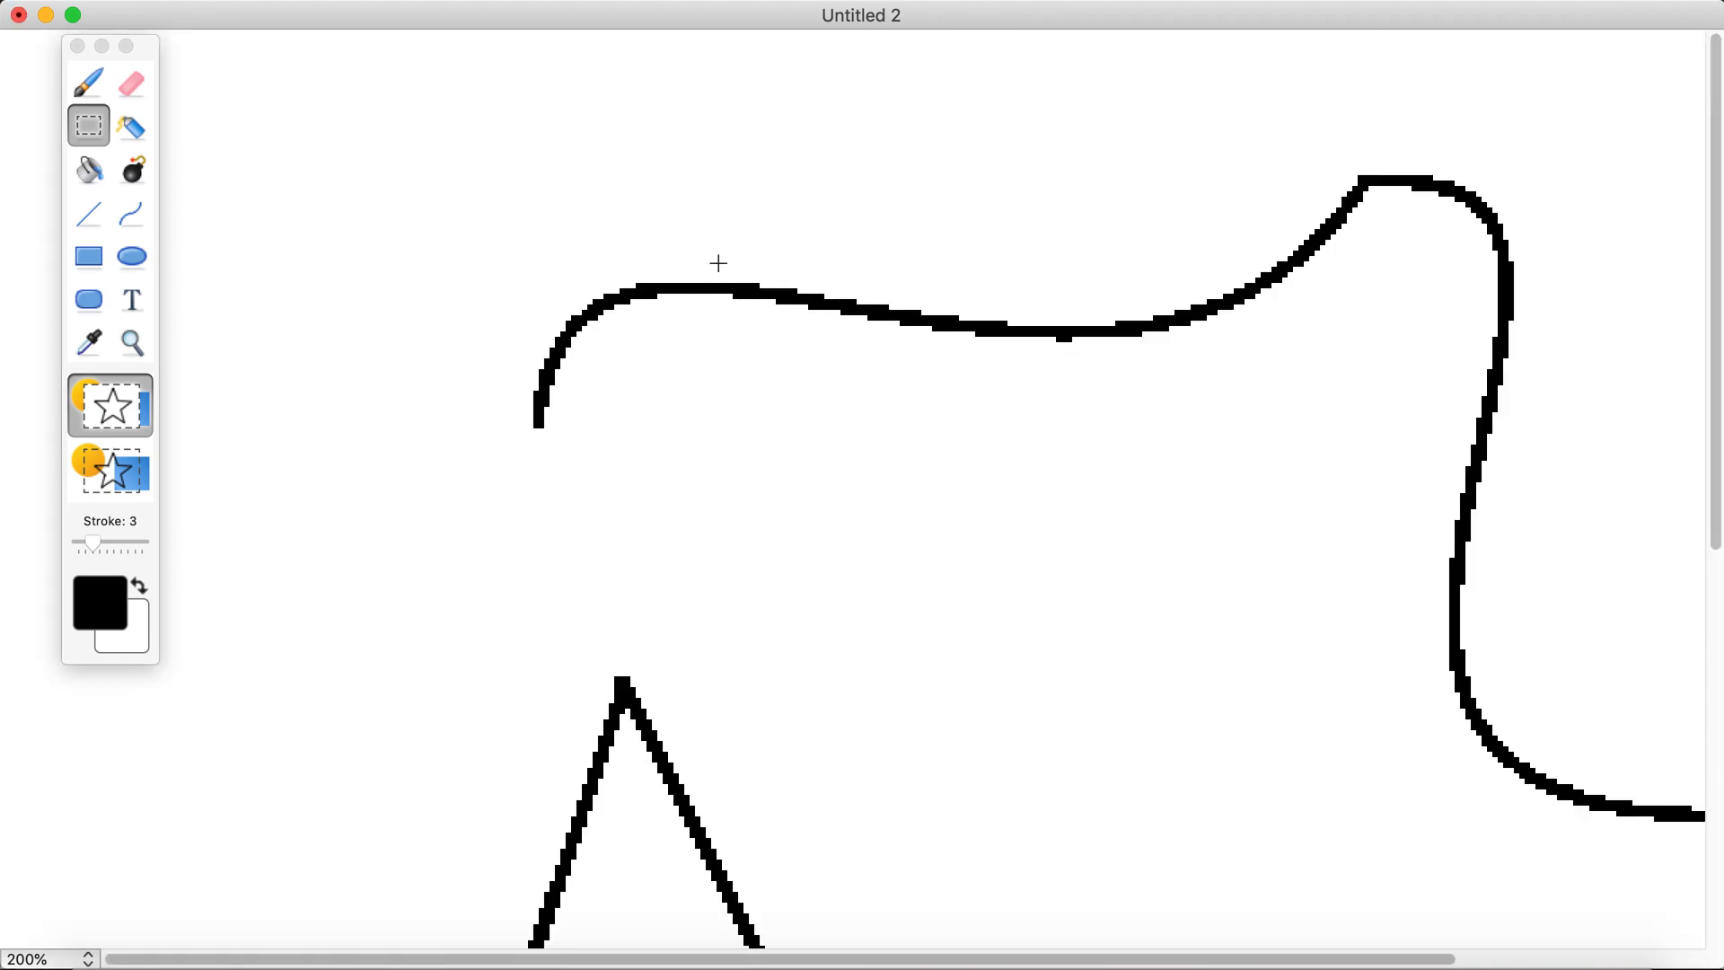
{"action": "right_click", "coordinate": [720, 268]}
{"action": "left_click", "coordinate": [777, 393]}
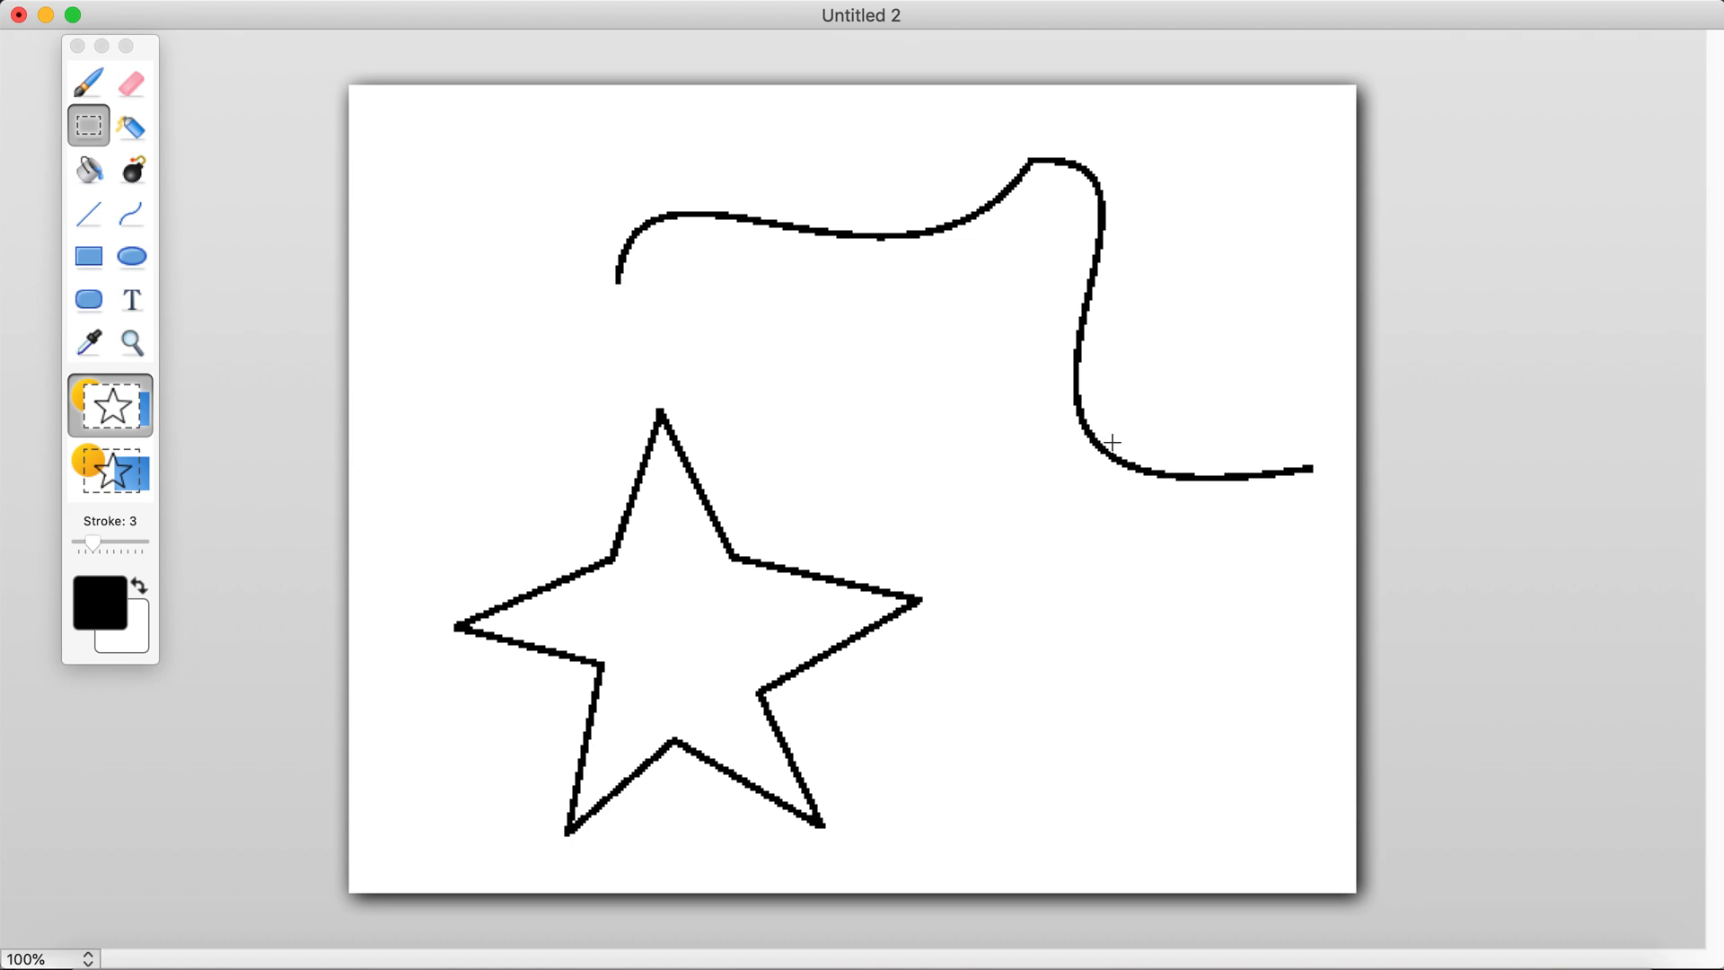
Step: Switch to the Inkscape document and delete the curved path beside the star
{"action": "key", "text": "ctrl+Up"}
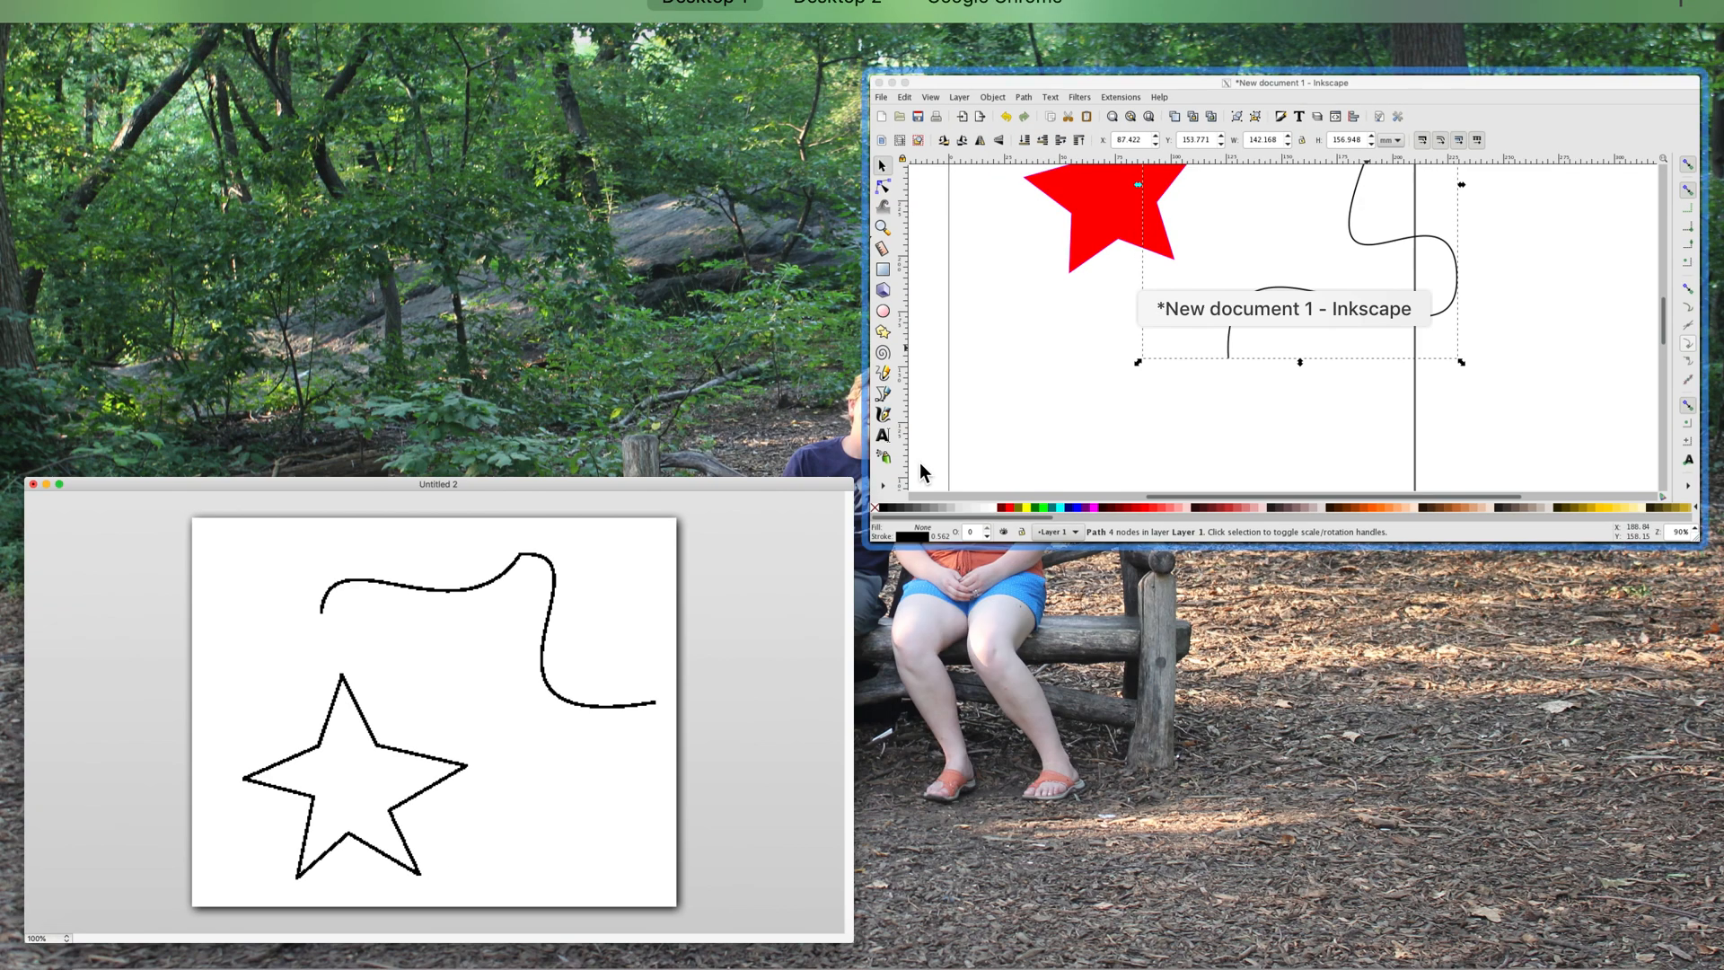
{"action": "left_click", "coordinate": [1241, 349]}
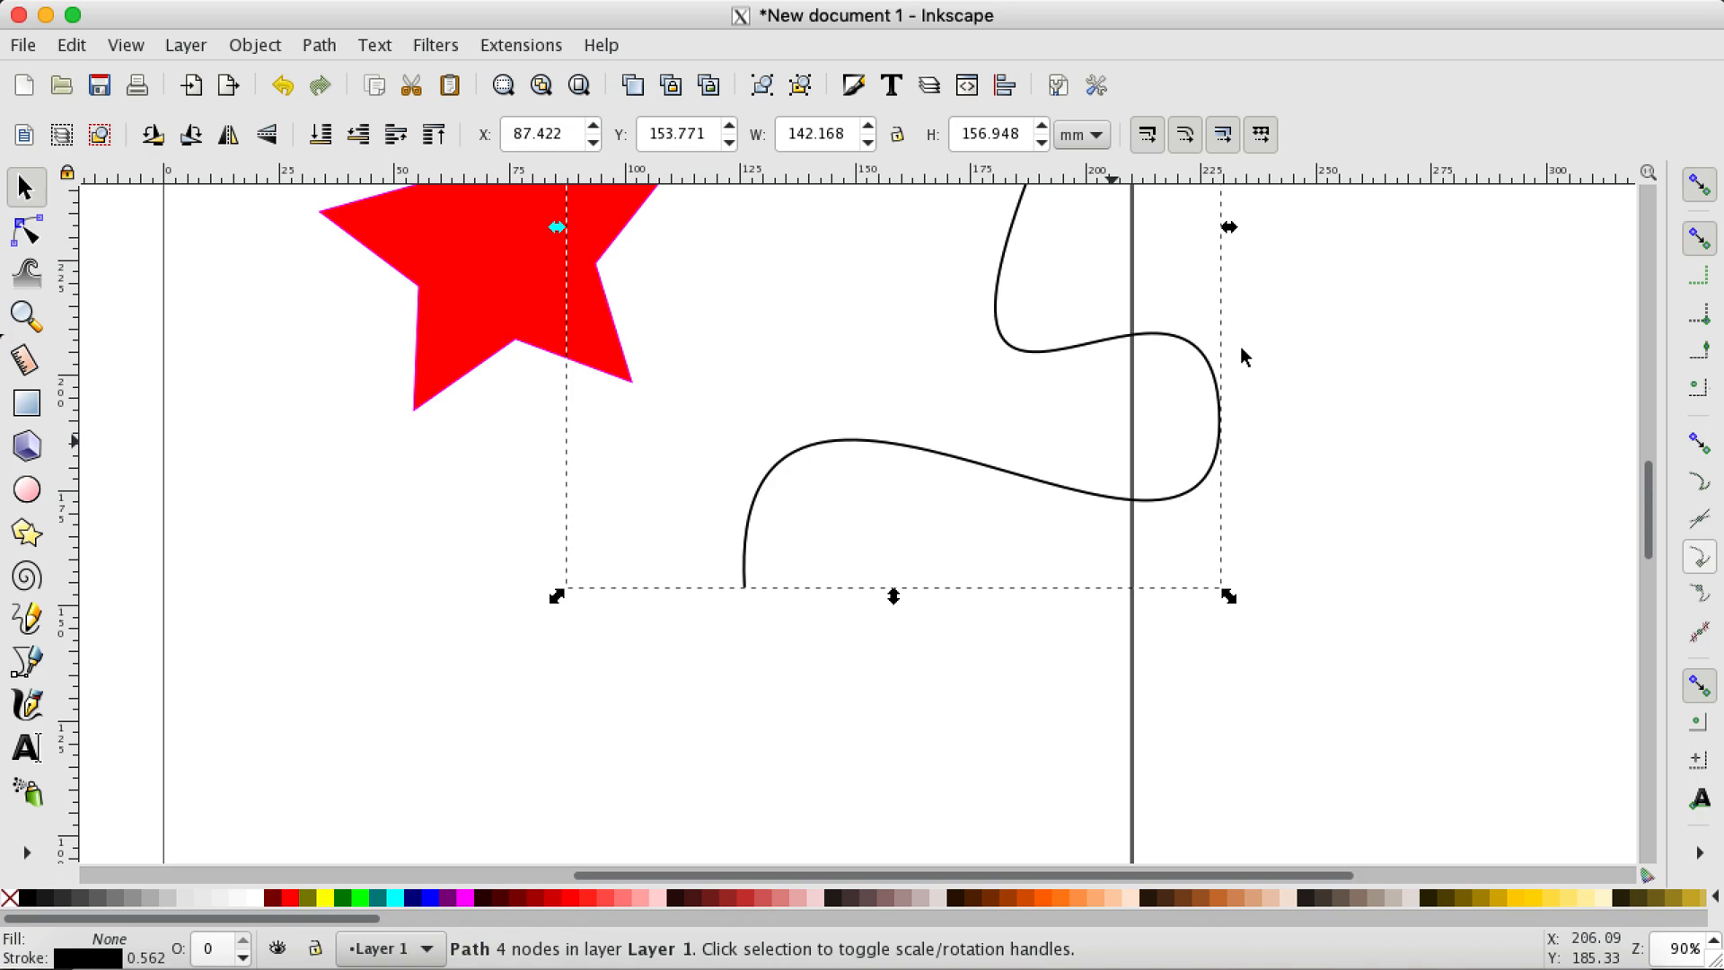
{"action": "scroll", "coordinate": [822, 341], "scroll_direction": "down", "scroll_amount": 2, "text": "ctrl"}
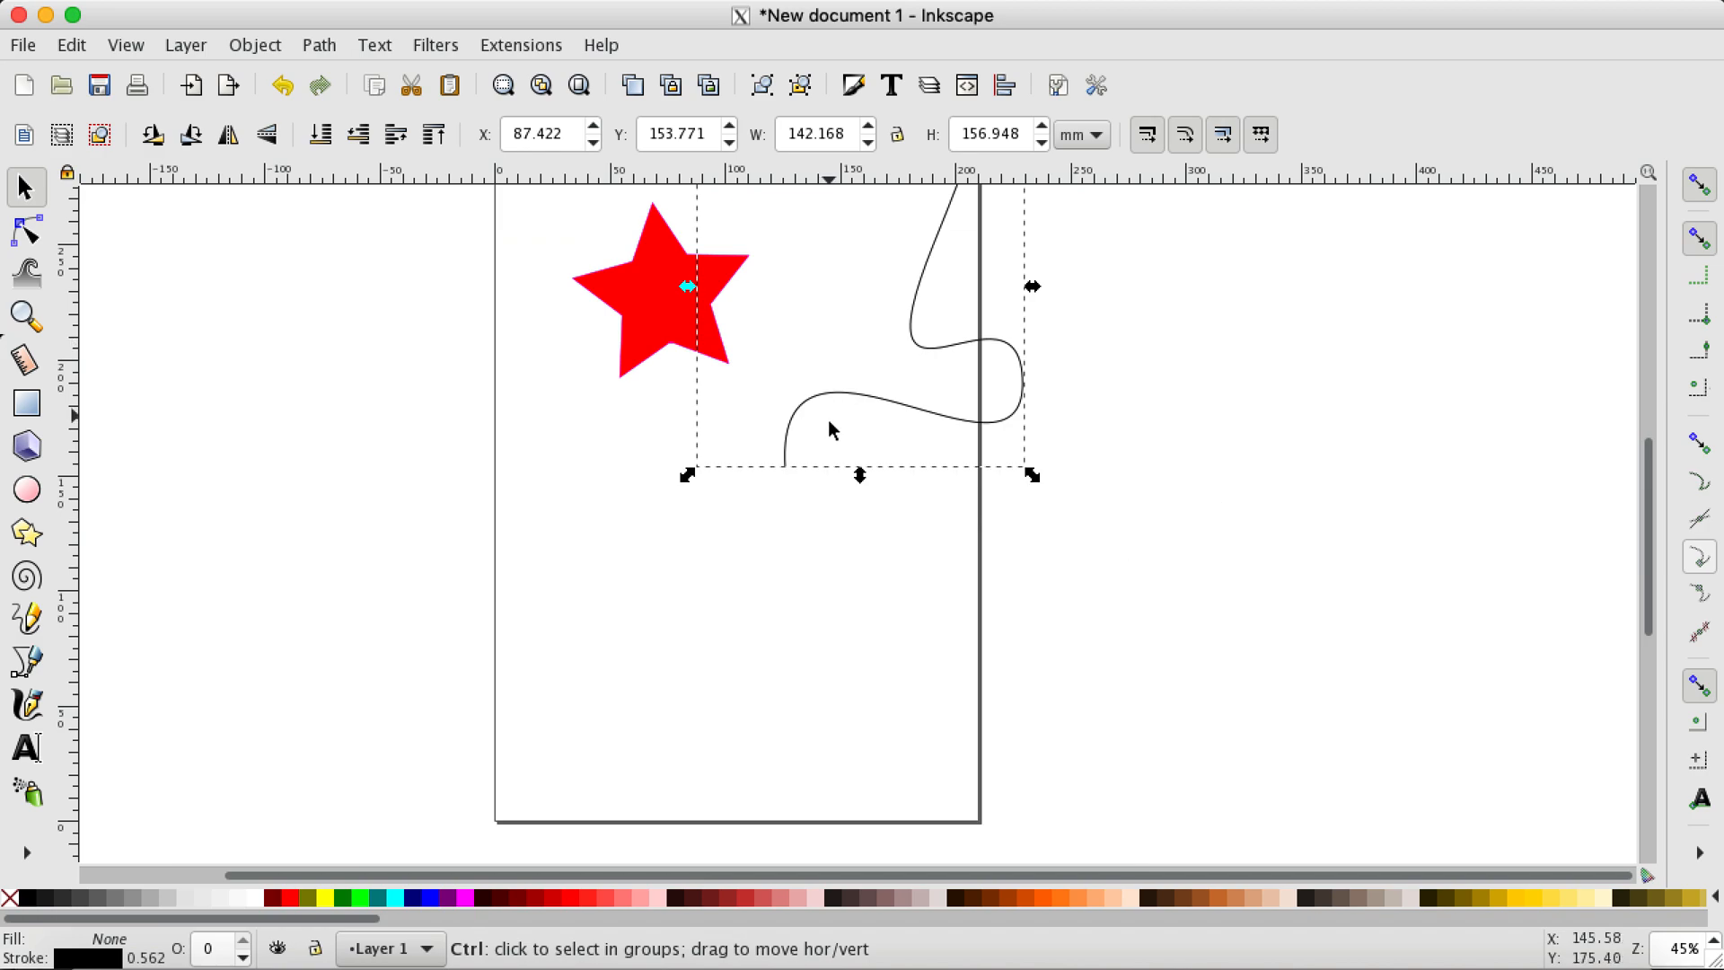
{"action": "scroll", "coordinate": [824, 422], "scroll_direction": "down", "scroll_amount": 1, "text": "ctrl"}
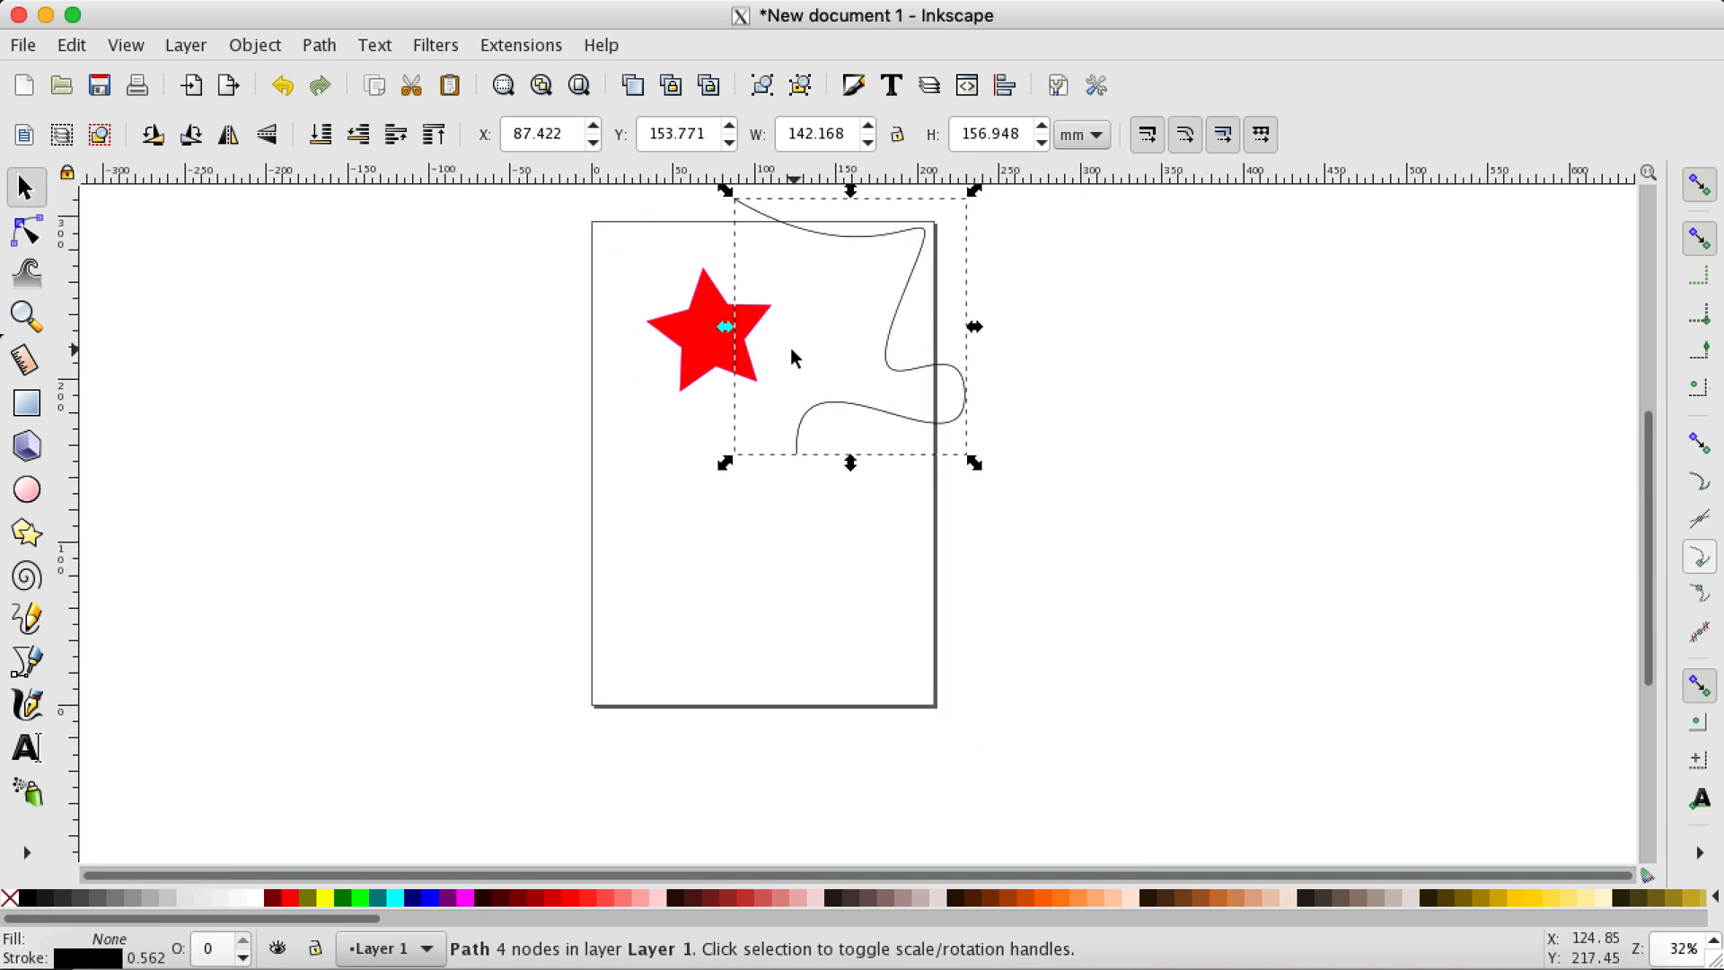
{"action": "key", "text": "Delete"}
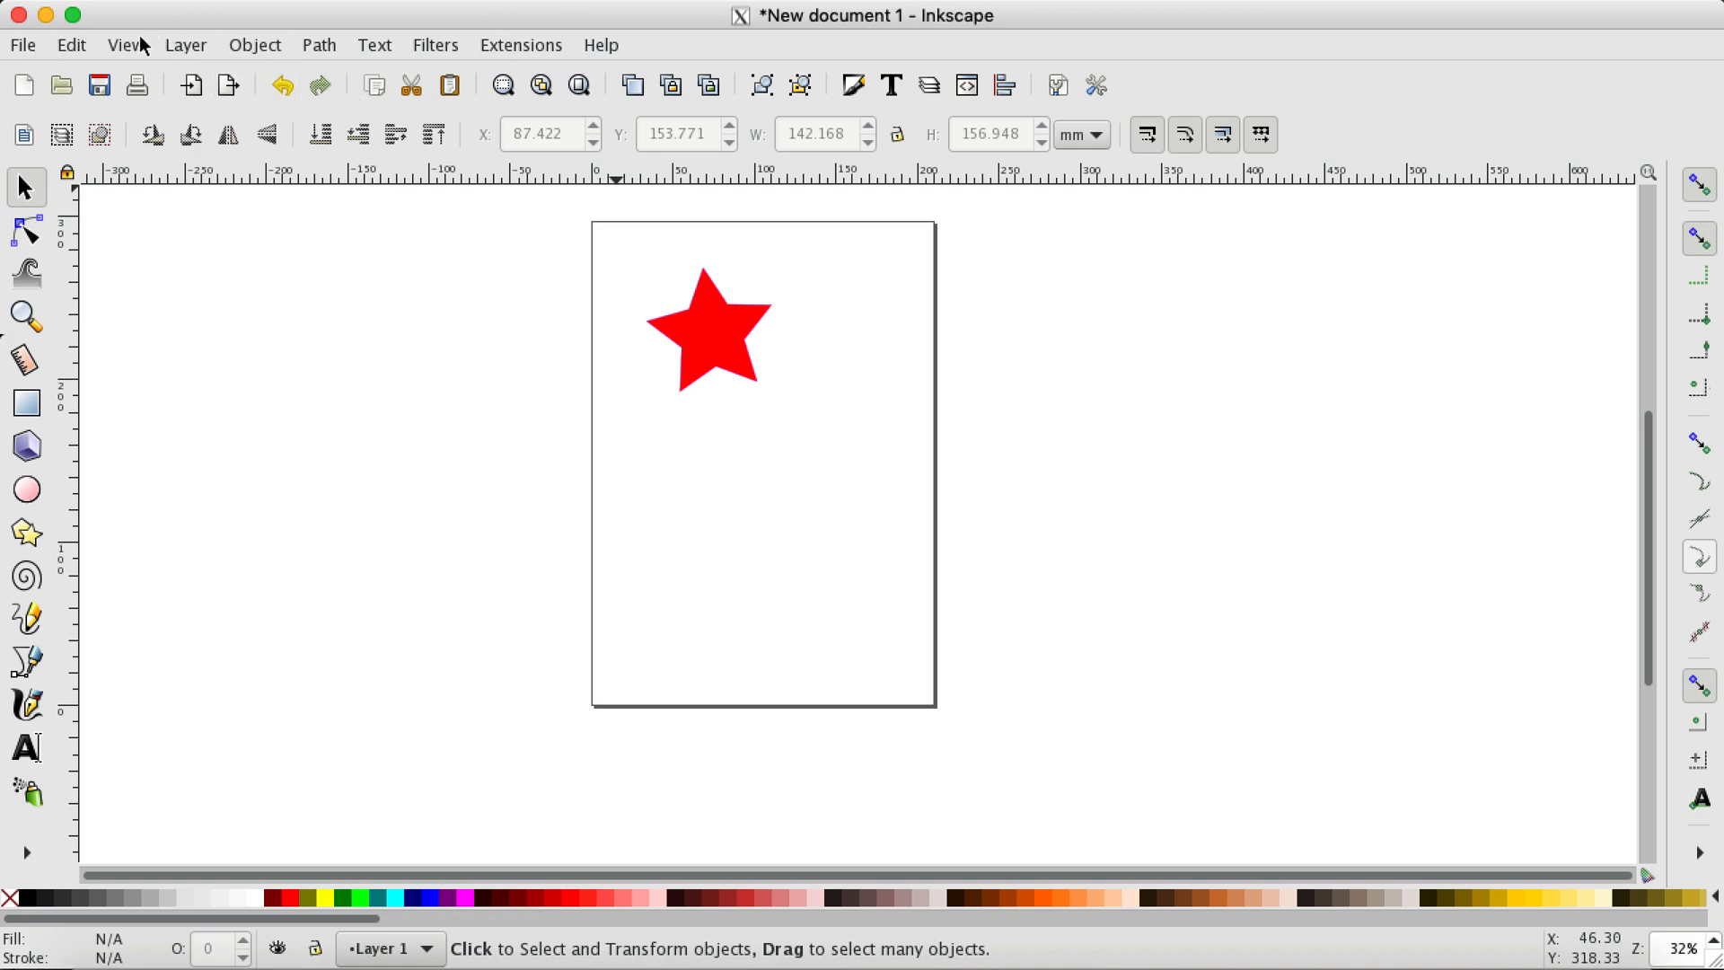
{"action": "left_click", "coordinate": [34, 45]}
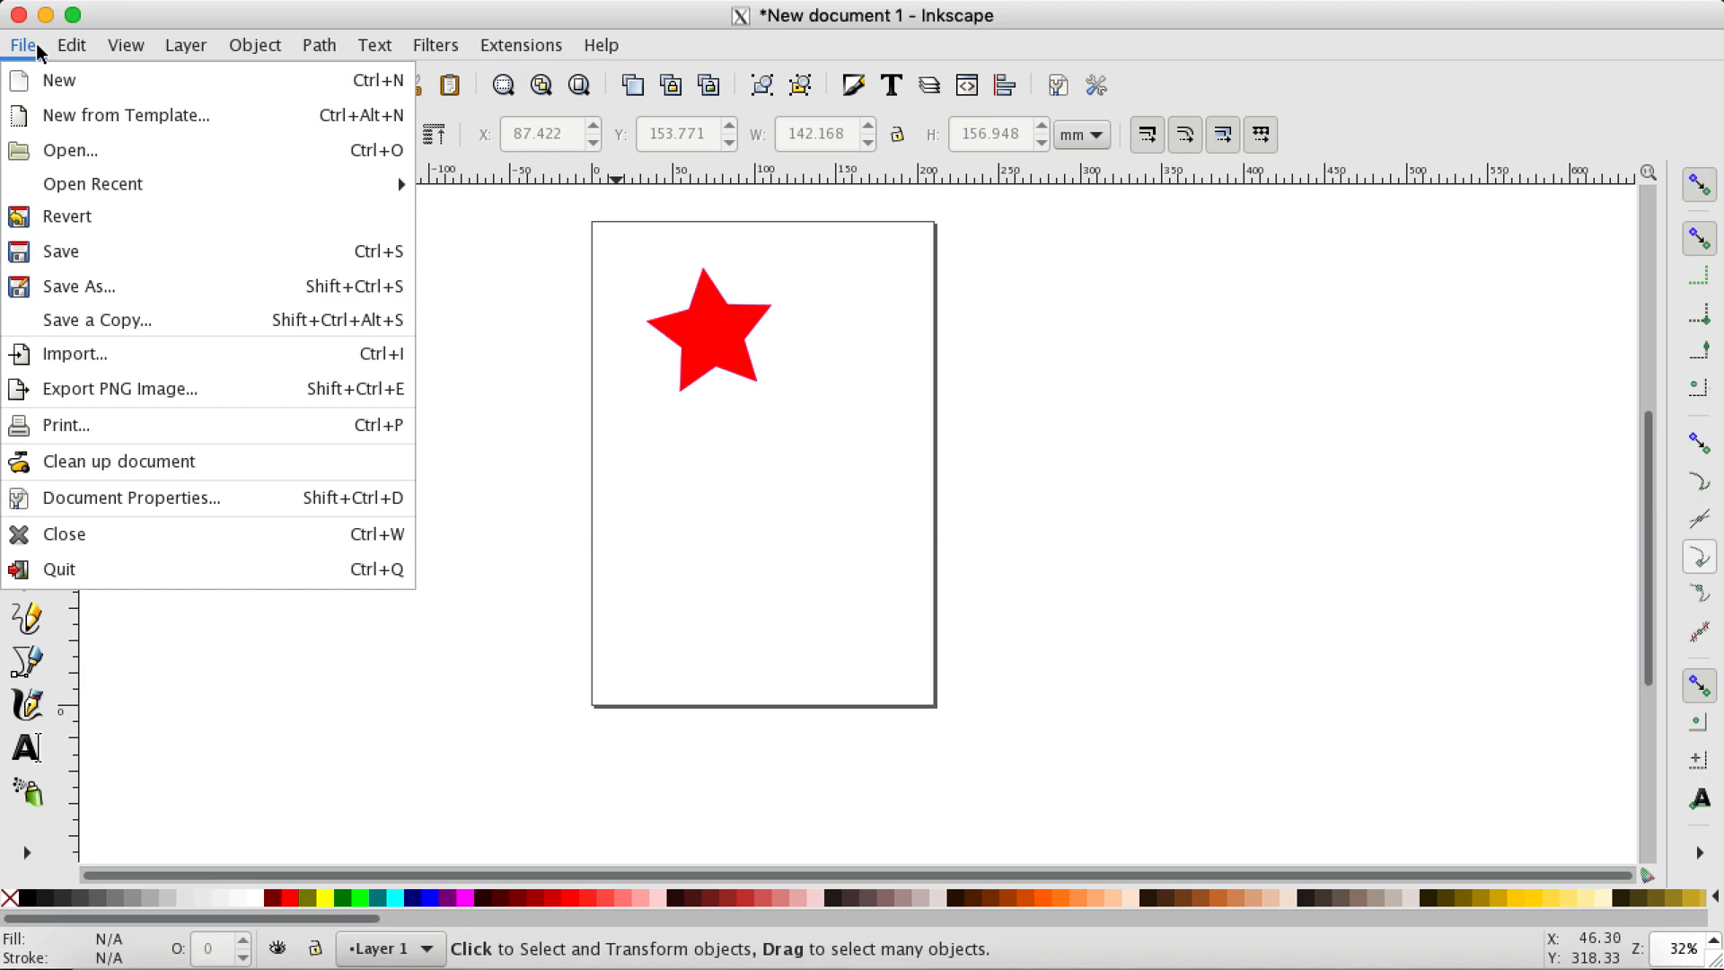
{"action": "mouse_move", "coordinate": [172, 49]}
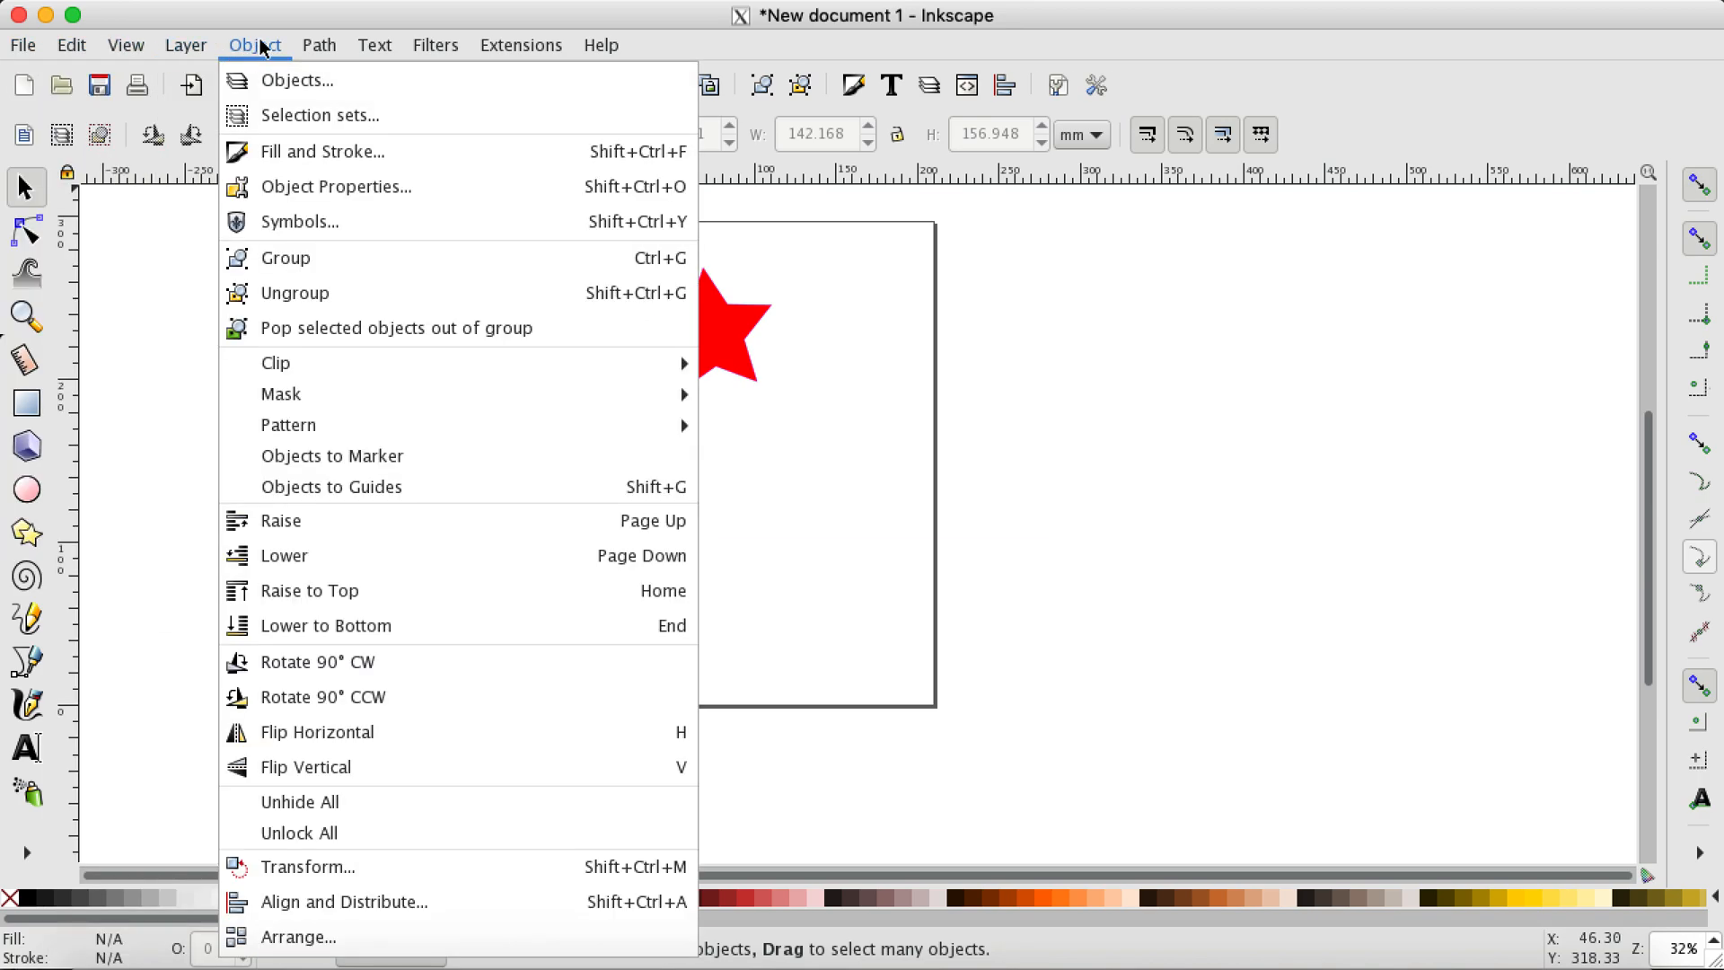
{"action": "mouse_move", "coordinate": [337, 42]}
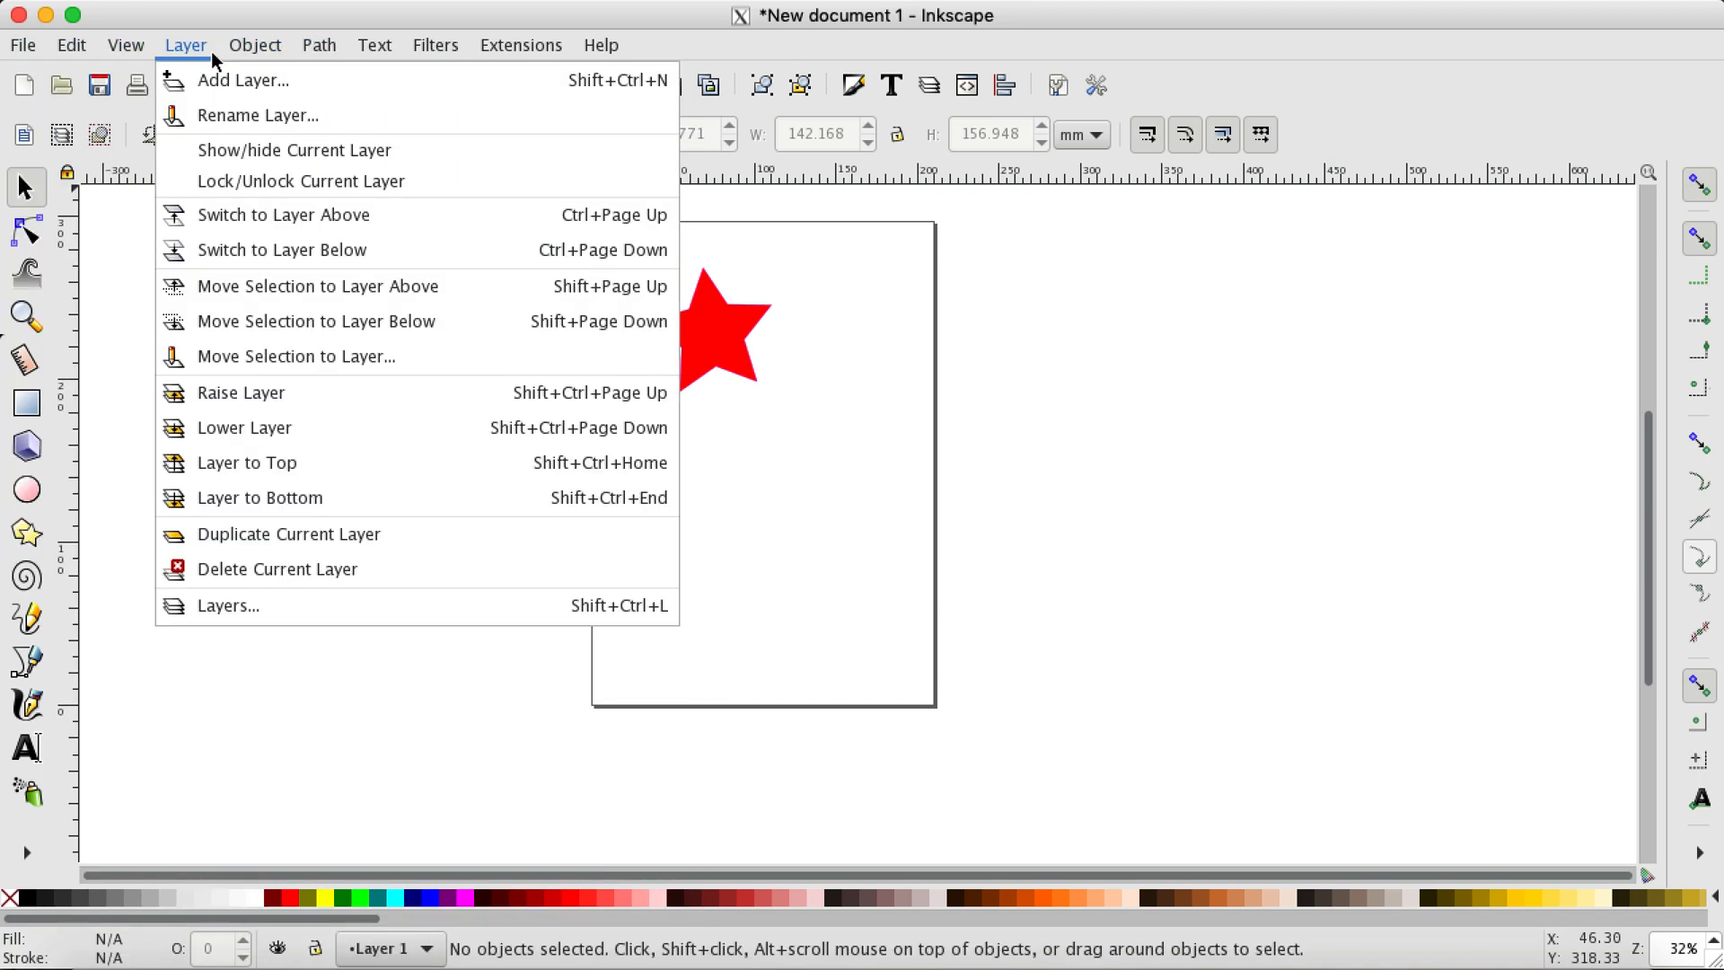
{"action": "mouse_move", "coordinate": [119, 46]}
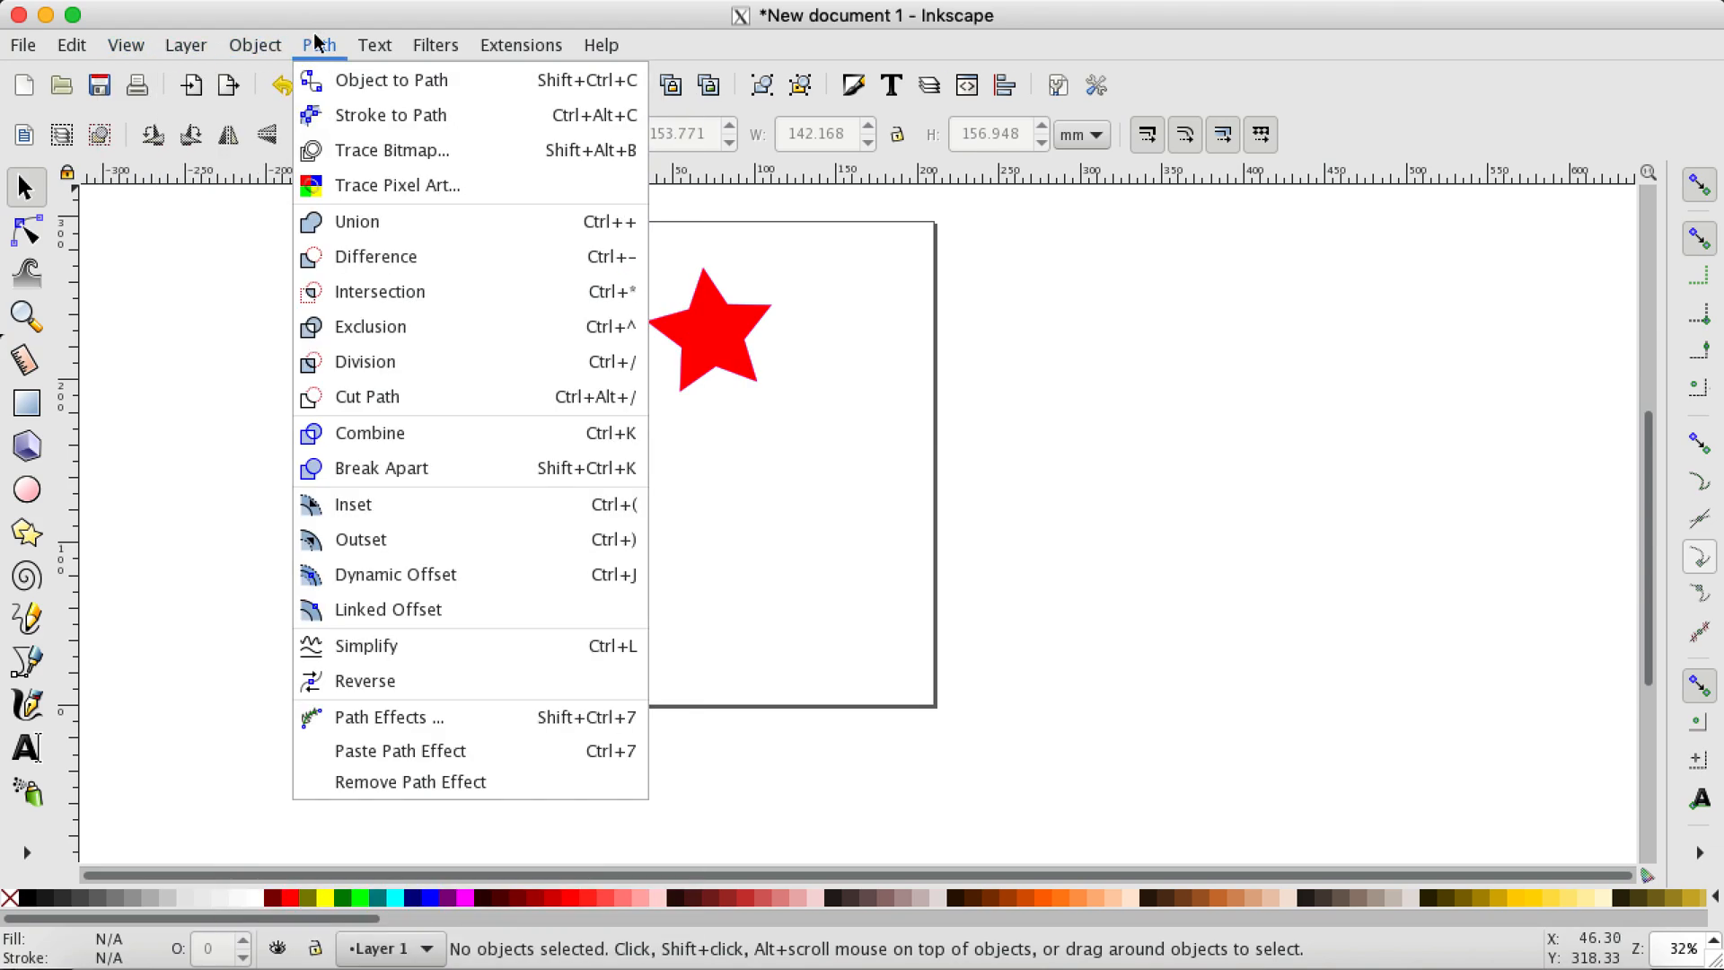
{"action": "left_click", "coordinate": [107, 319]}
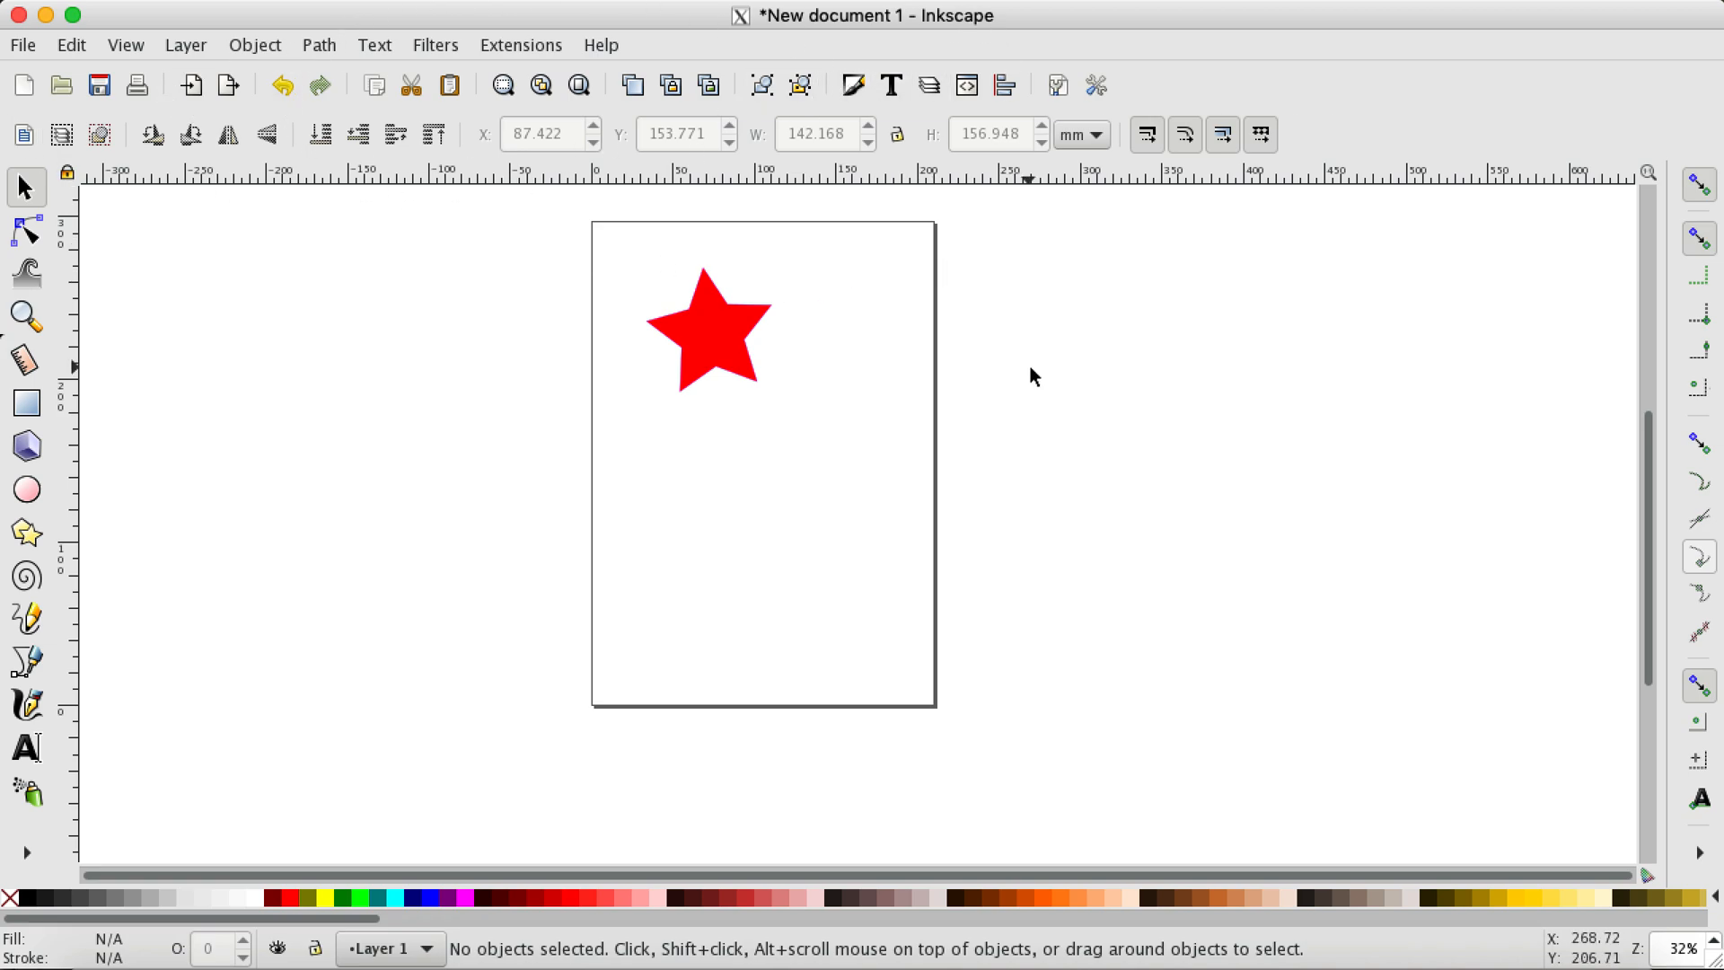
Step: Draw a rectangle about 64 by 60 mm on the page below the star and return to the selection tool
{"action": "left_click", "coordinate": [27, 404]}
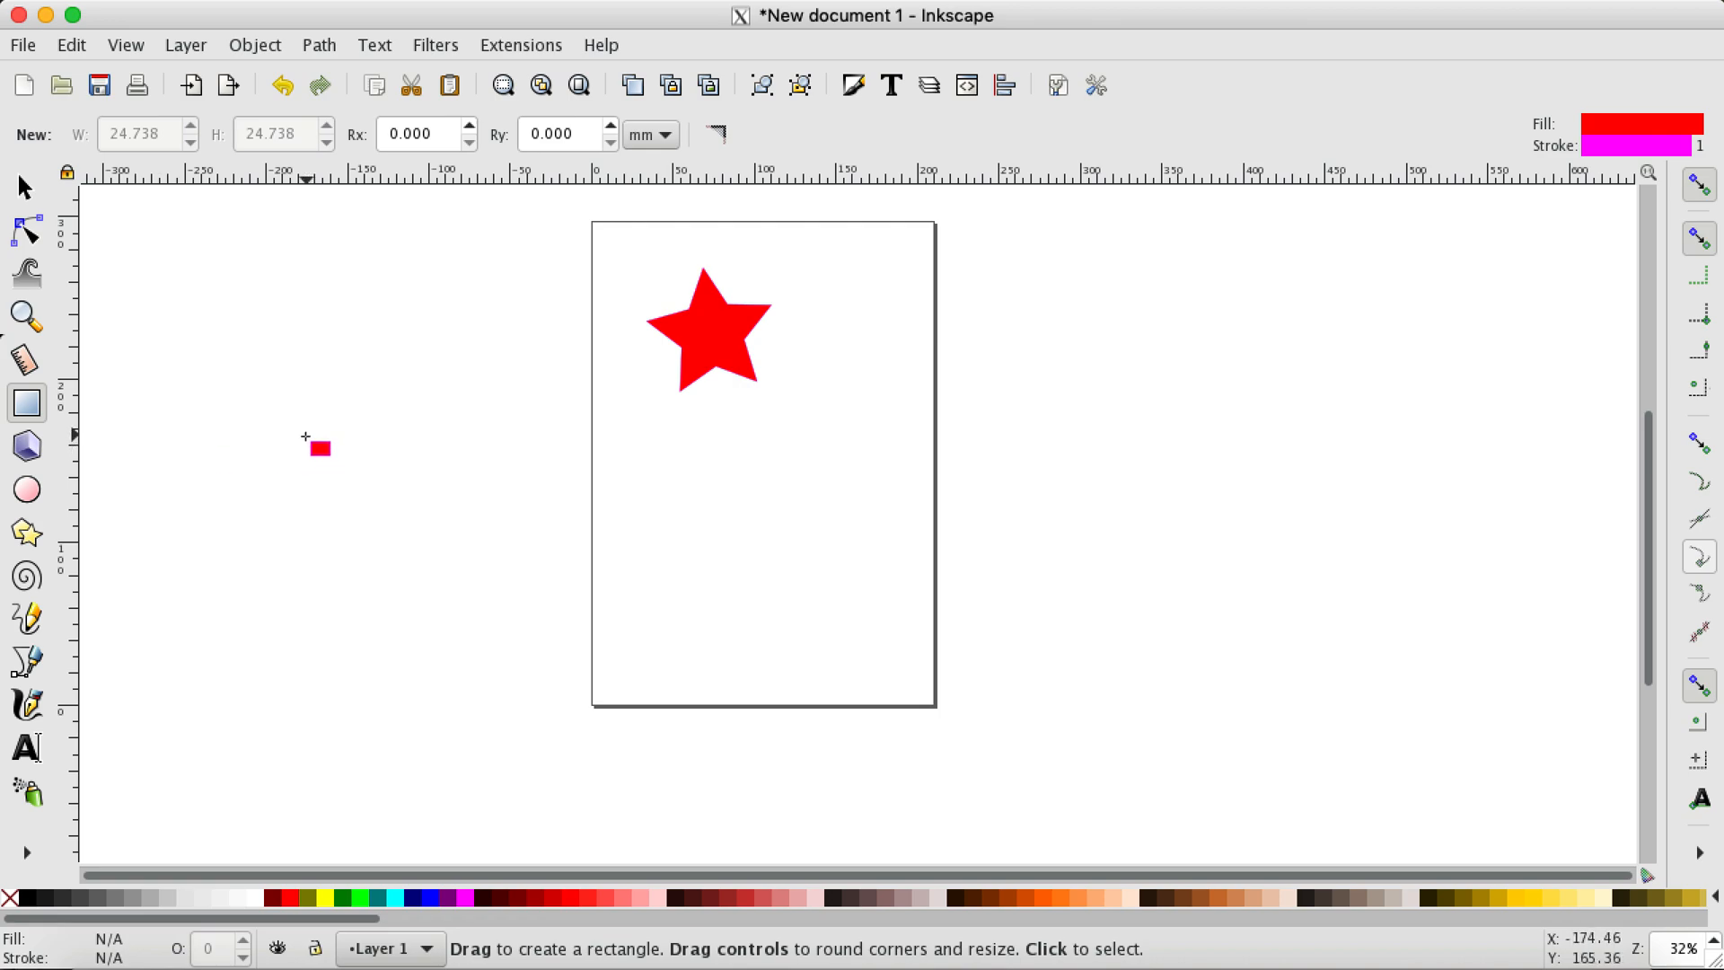
{"action": "left_click_drag", "start_coordinate": [643, 432], "coordinate": [749, 530]}
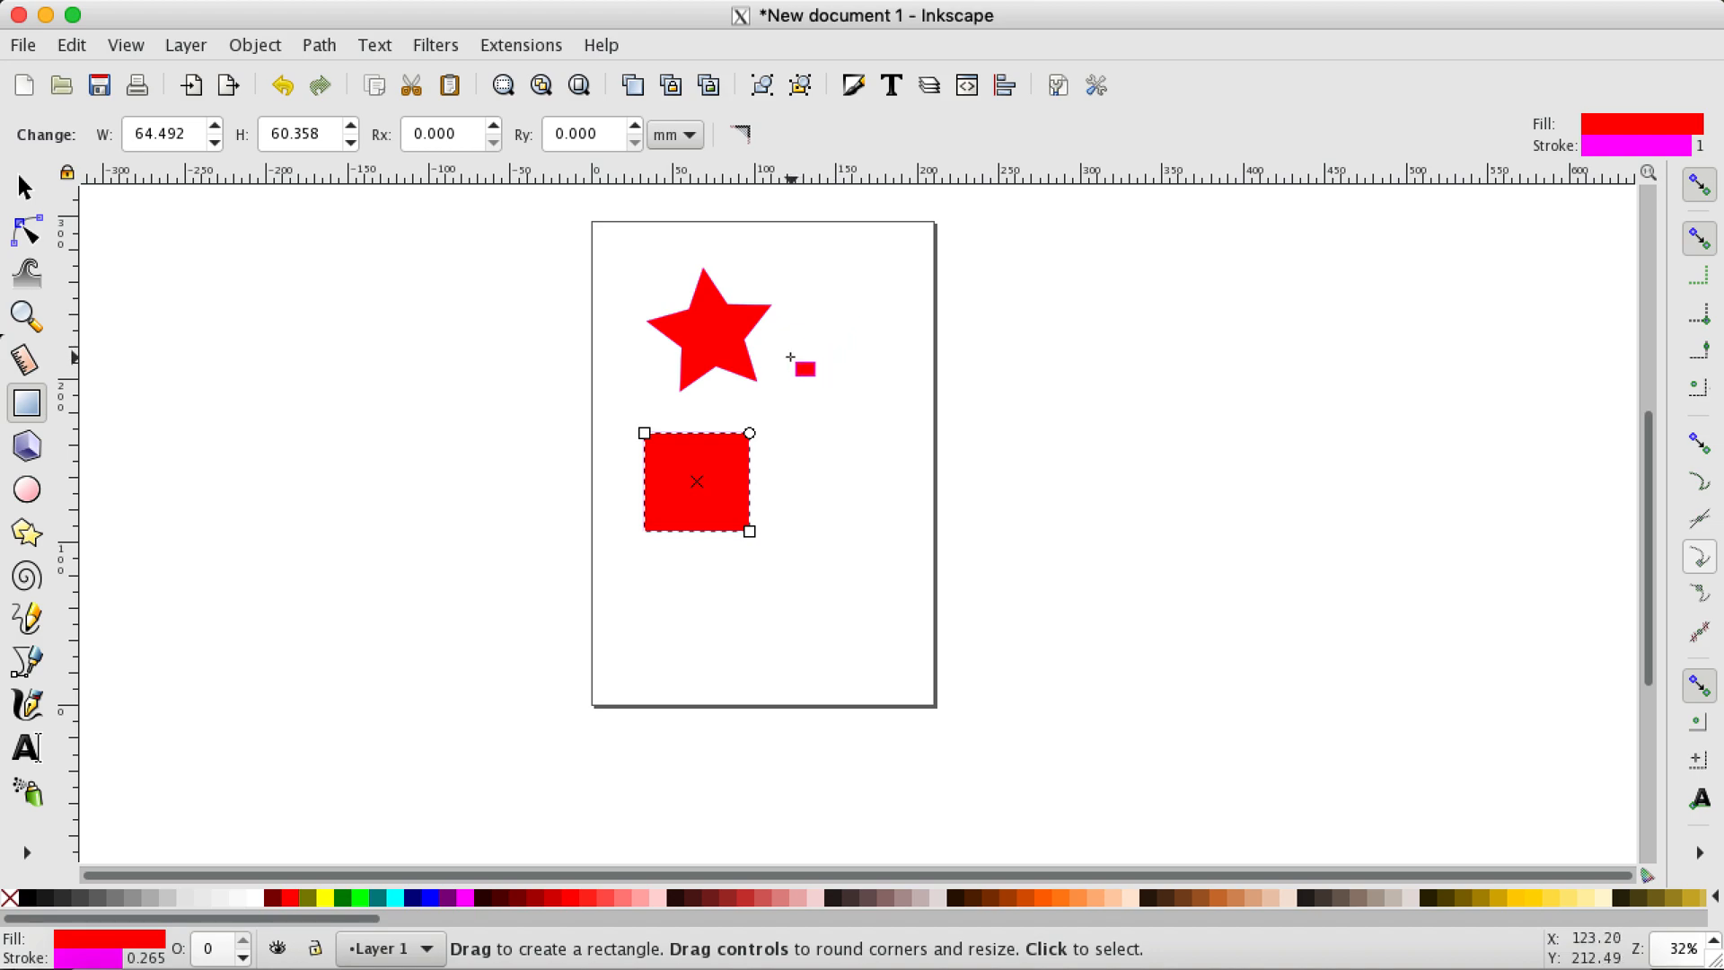
{"action": "left_click", "coordinate": [25, 187]}
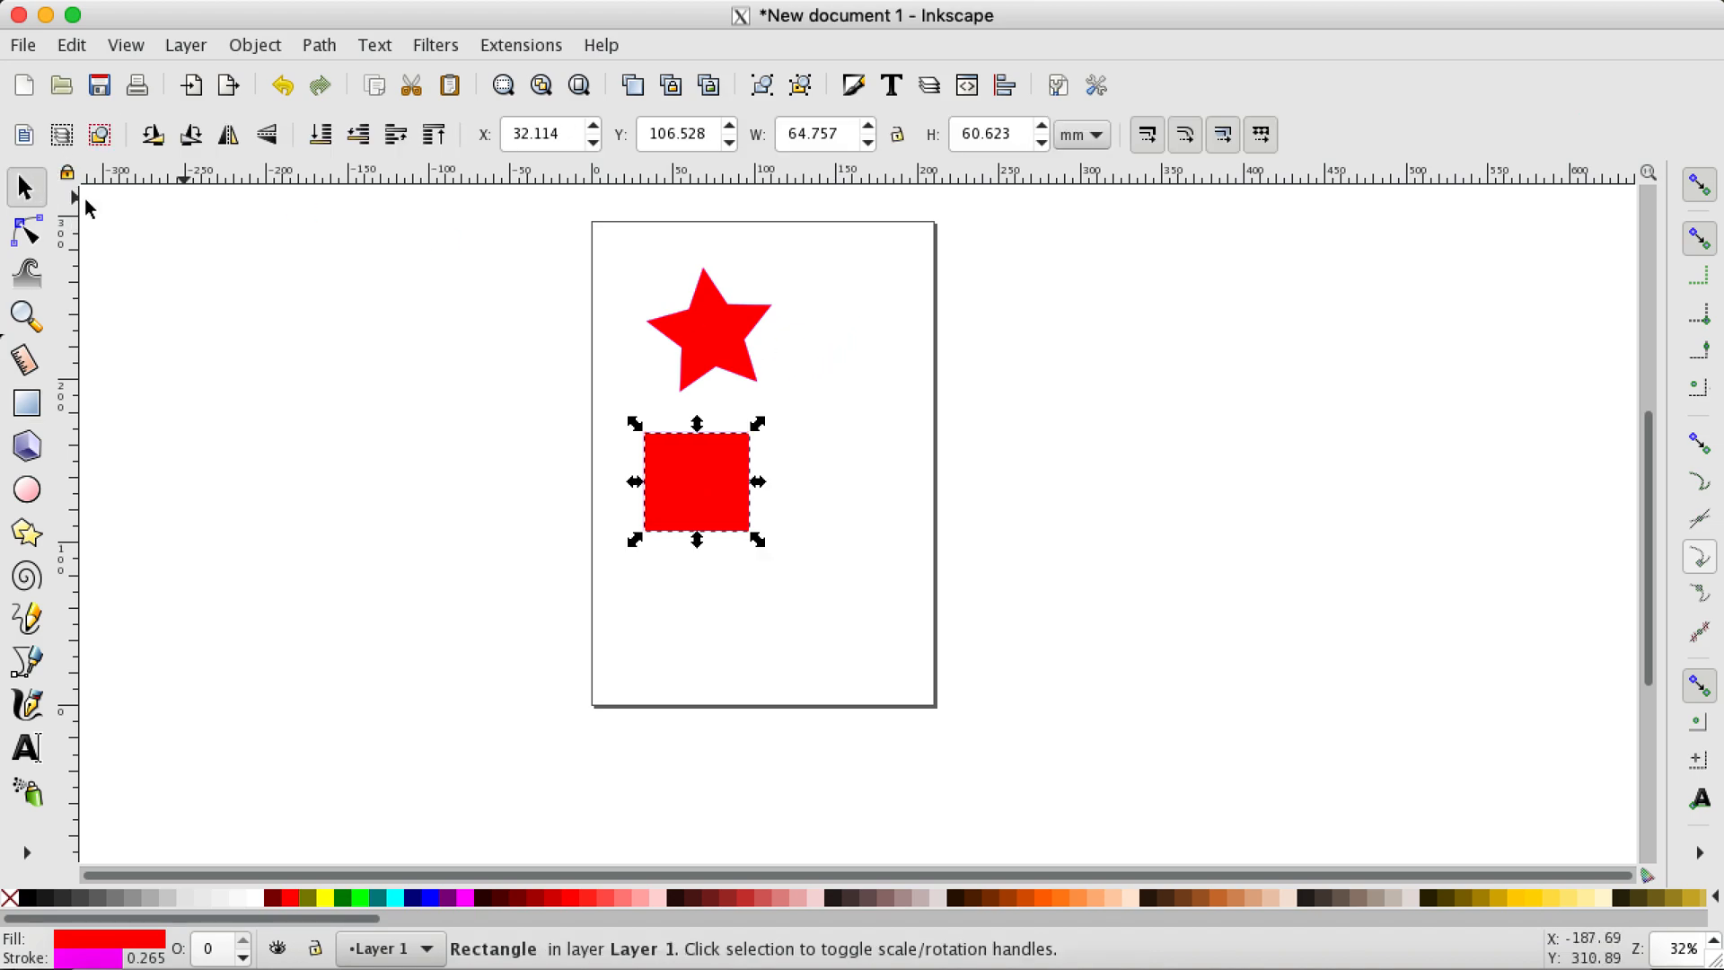
Step: Try selecting the rectangle and the star in turn, ending with nothing selected
{"action": "left_click", "coordinate": [845, 442]}
{"action": "left_click", "coordinate": [723, 477]}
{"action": "left_click", "coordinate": [751, 372]}
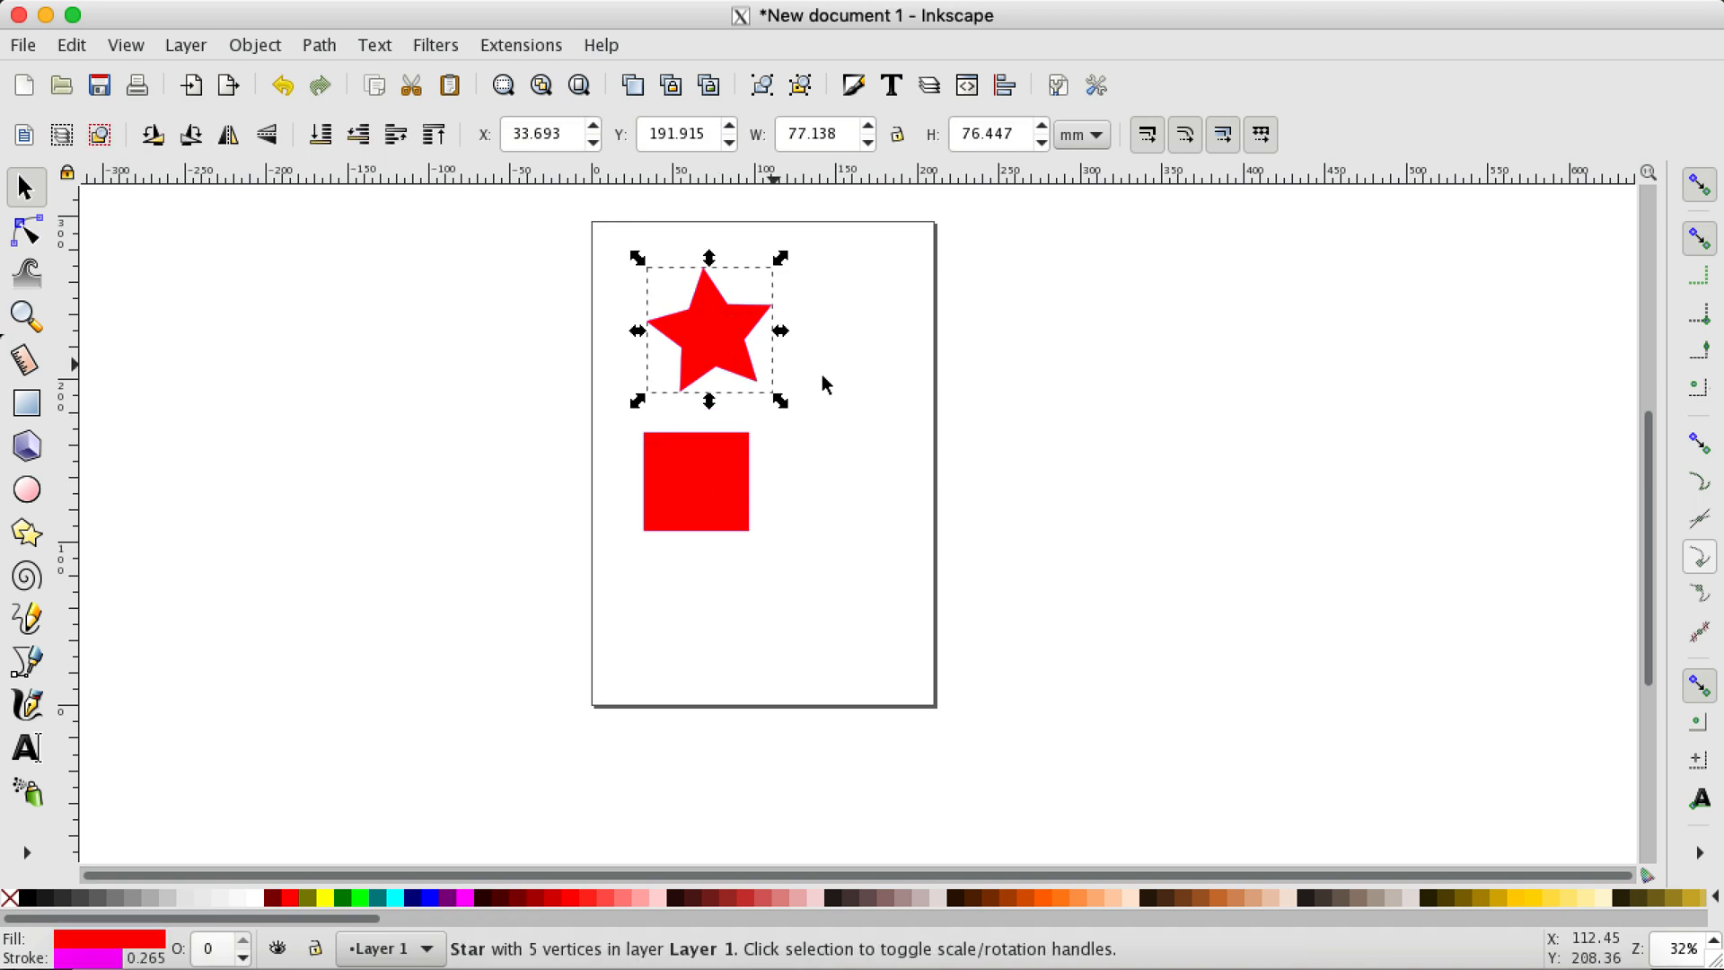
{"action": "left_click", "coordinate": [821, 448]}
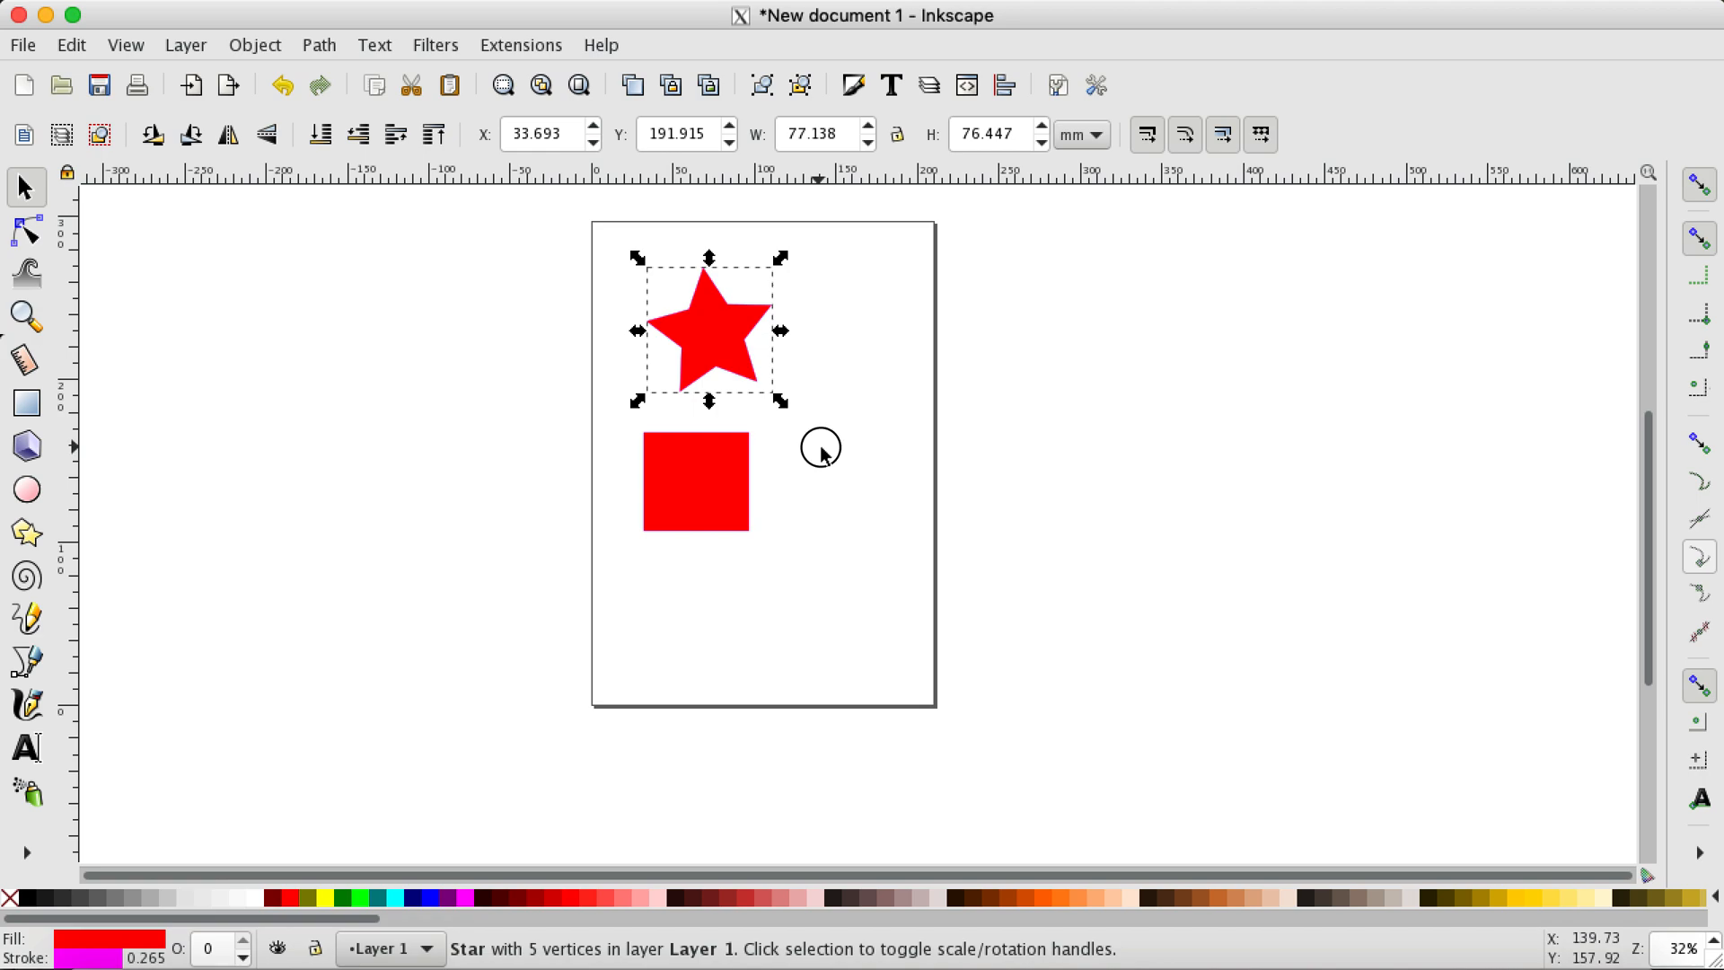
{"action": "left_click", "coordinate": [836, 467]}
{"action": "left_click_drag", "start_coordinate": [836, 468], "coordinate": [859, 510]}
{"action": "right_click", "coordinate": [860, 510]}
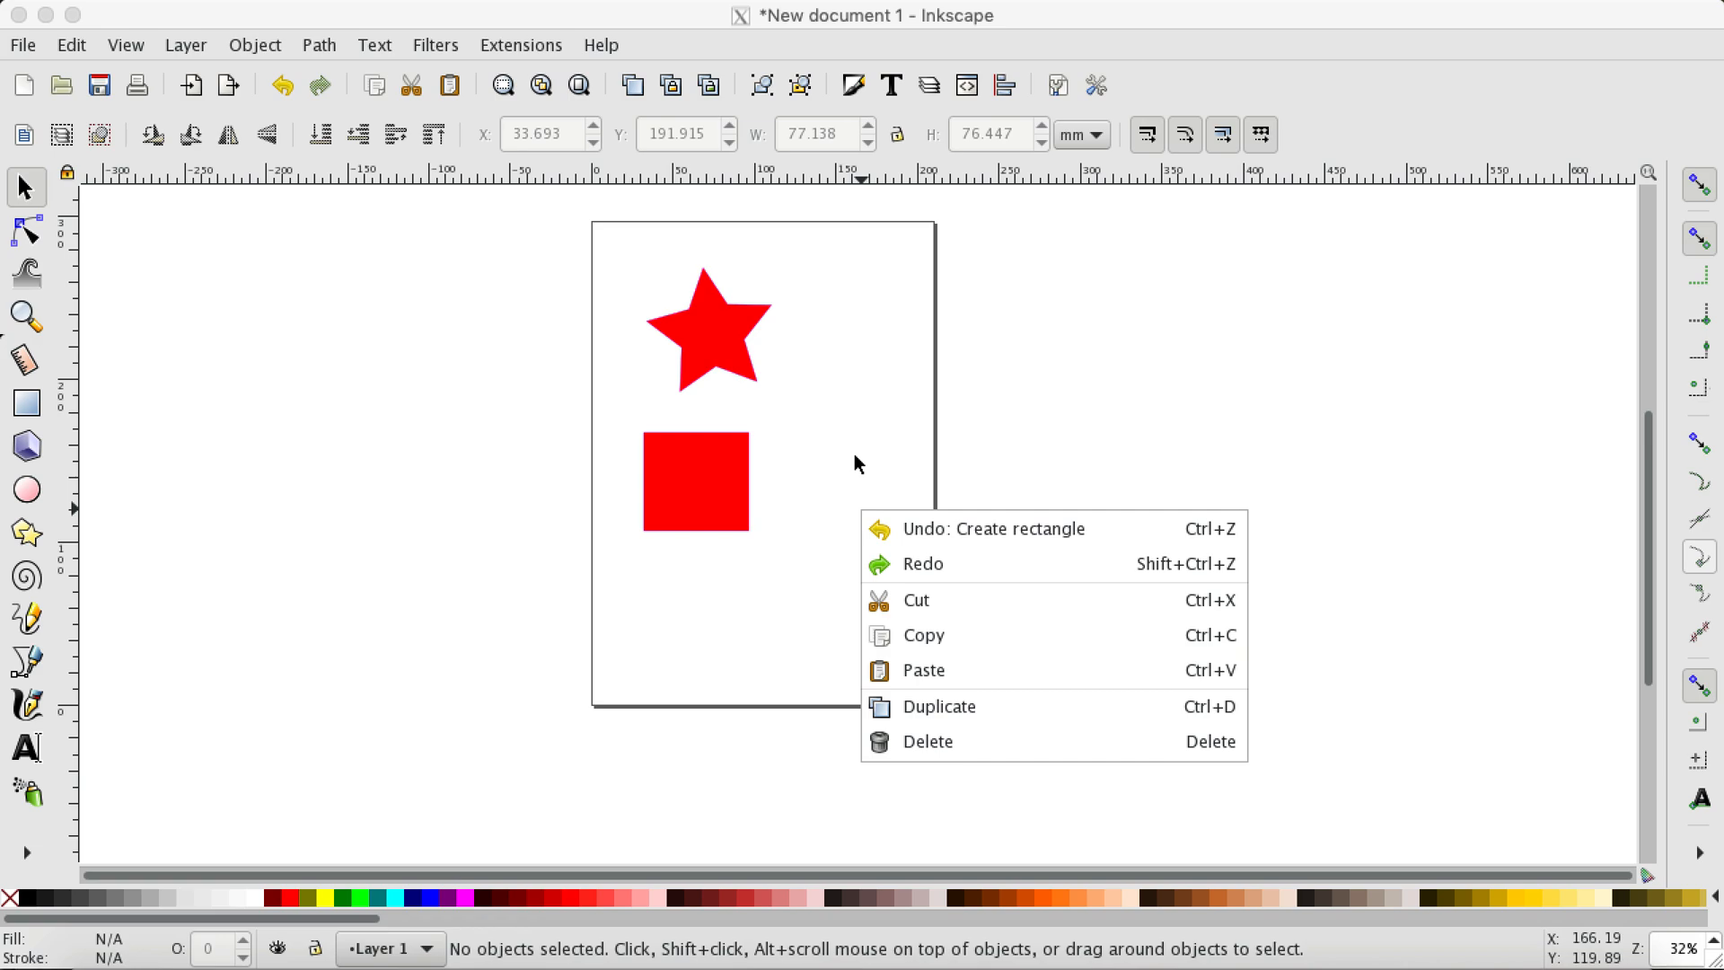
{"action": "left_click", "coordinate": [846, 418]}
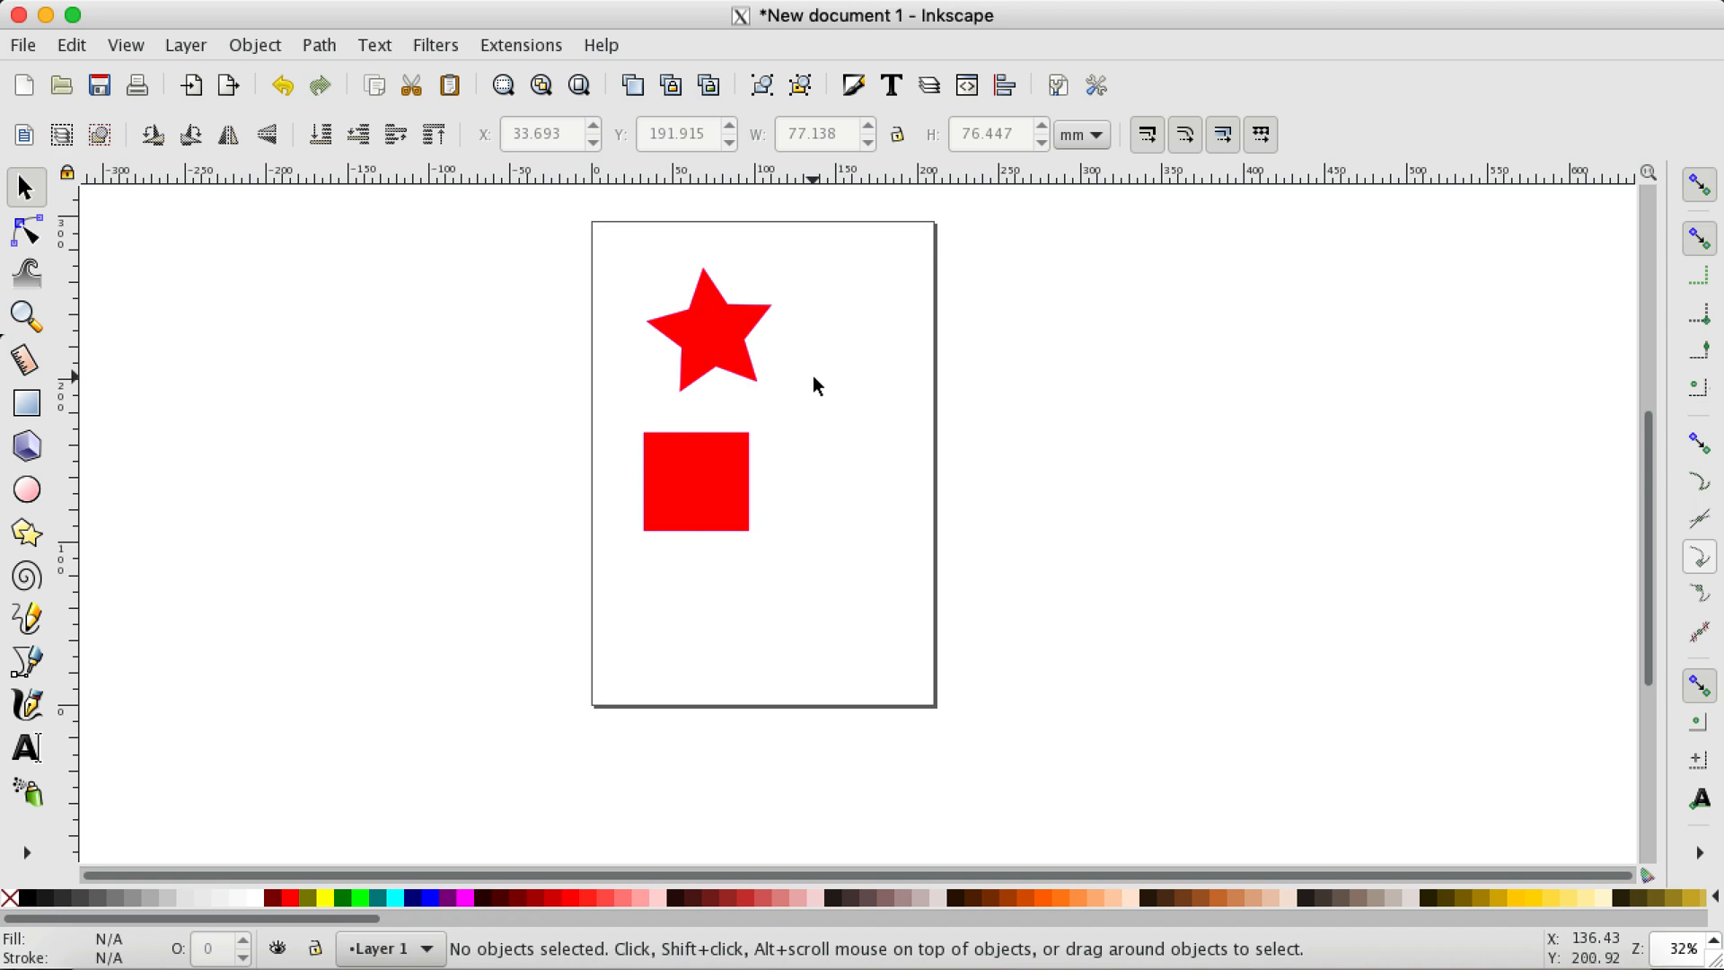
{"action": "scroll", "coordinate": [813, 379], "scroll_direction": "up", "scroll_amount": 3}
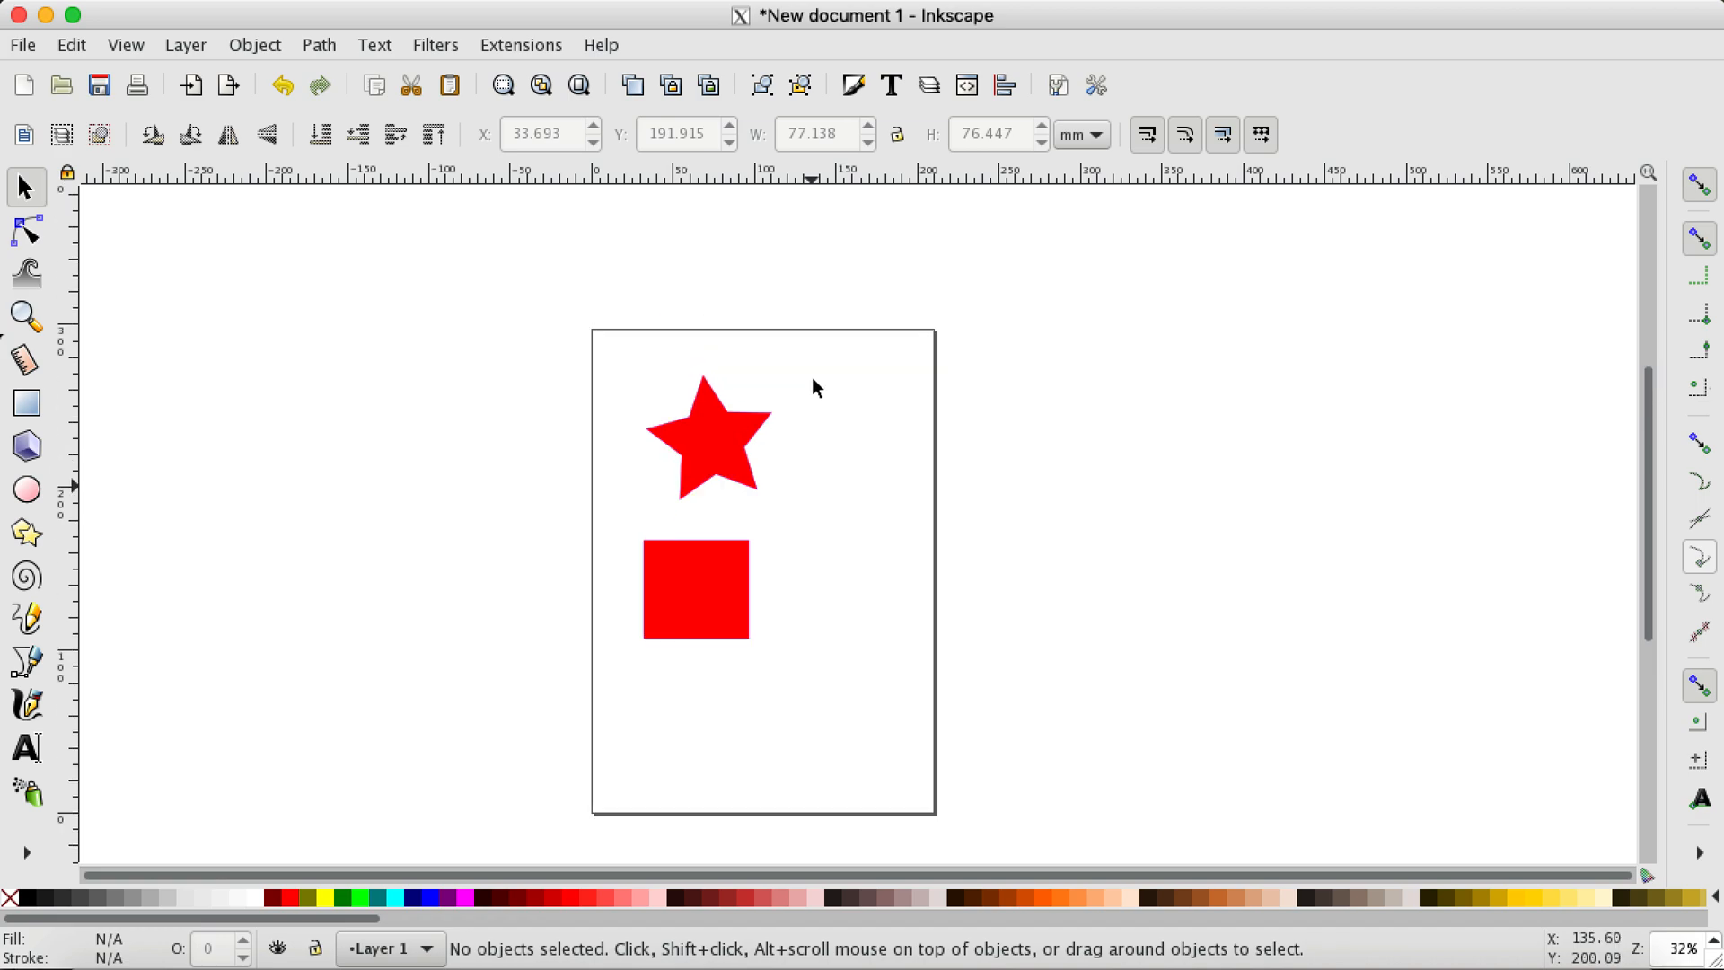
{"action": "scroll", "coordinate": [813, 379], "scroll_direction": "down", "scroll_amount": 9}
{"action": "scroll", "coordinate": [812, 377], "scroll_direction": "up", "scroll_amount": 7}
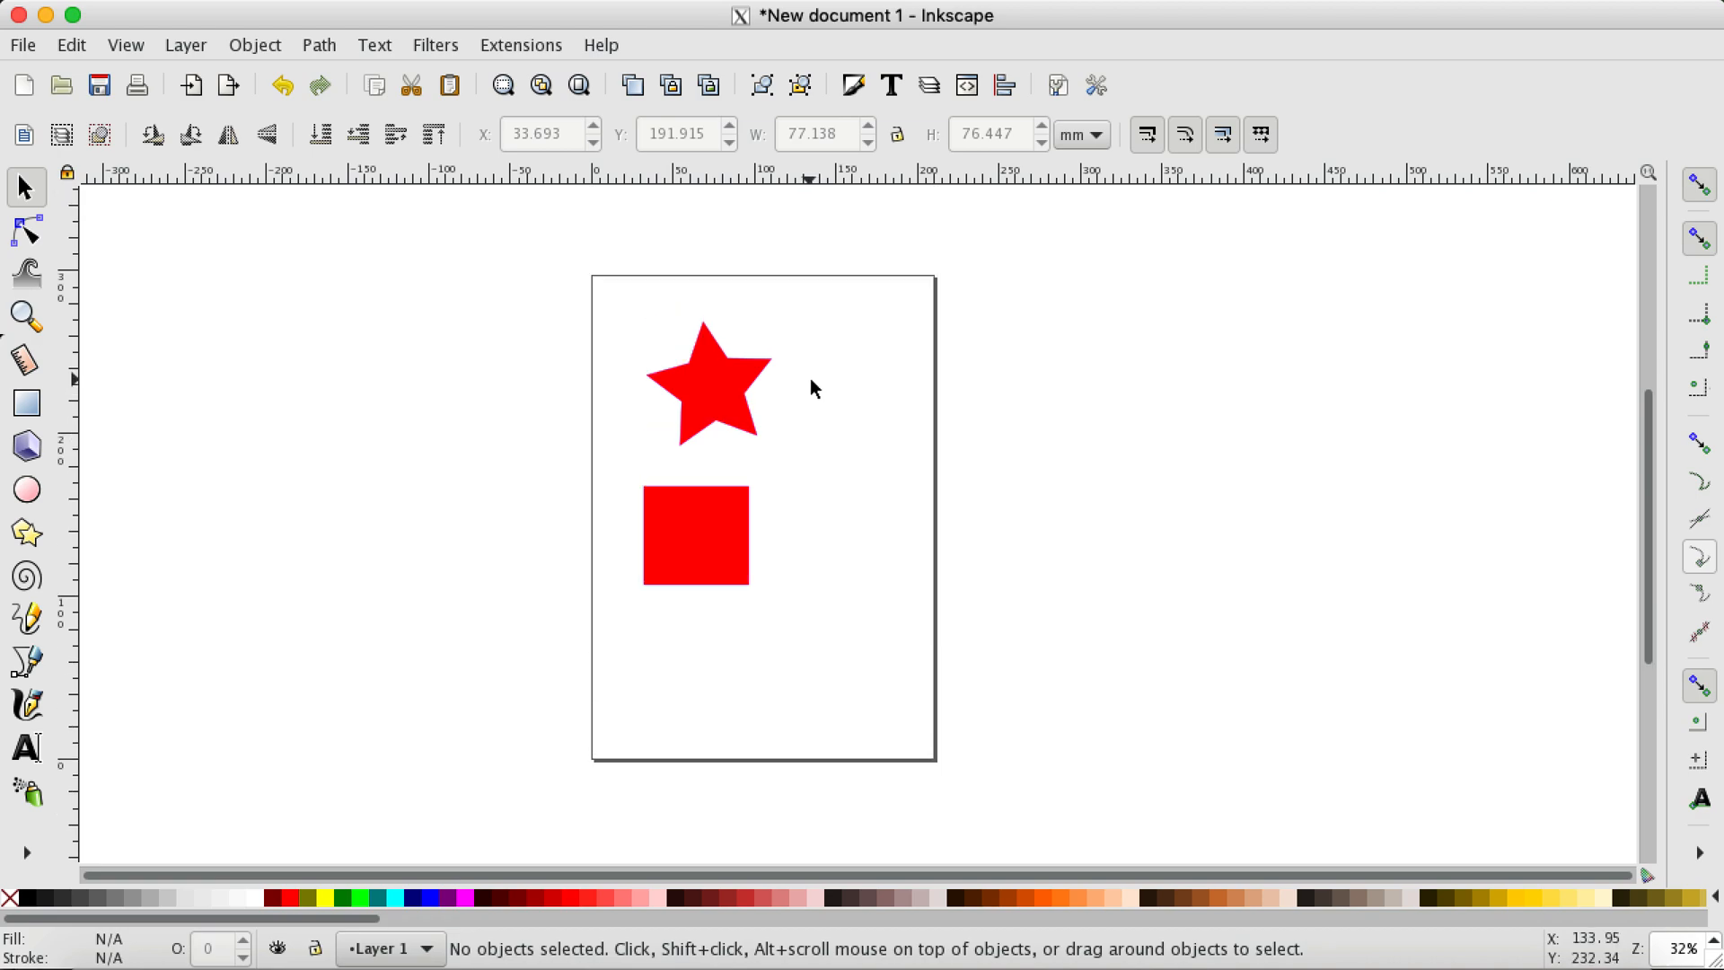
{"action": "left_click_drag", "start_coordinate": [1649, 420], "coordinate": [1651, 375]}
{"action": "left_click_drag", "start_coordinate": [1003, 884], "coordinate": [999, 885]}
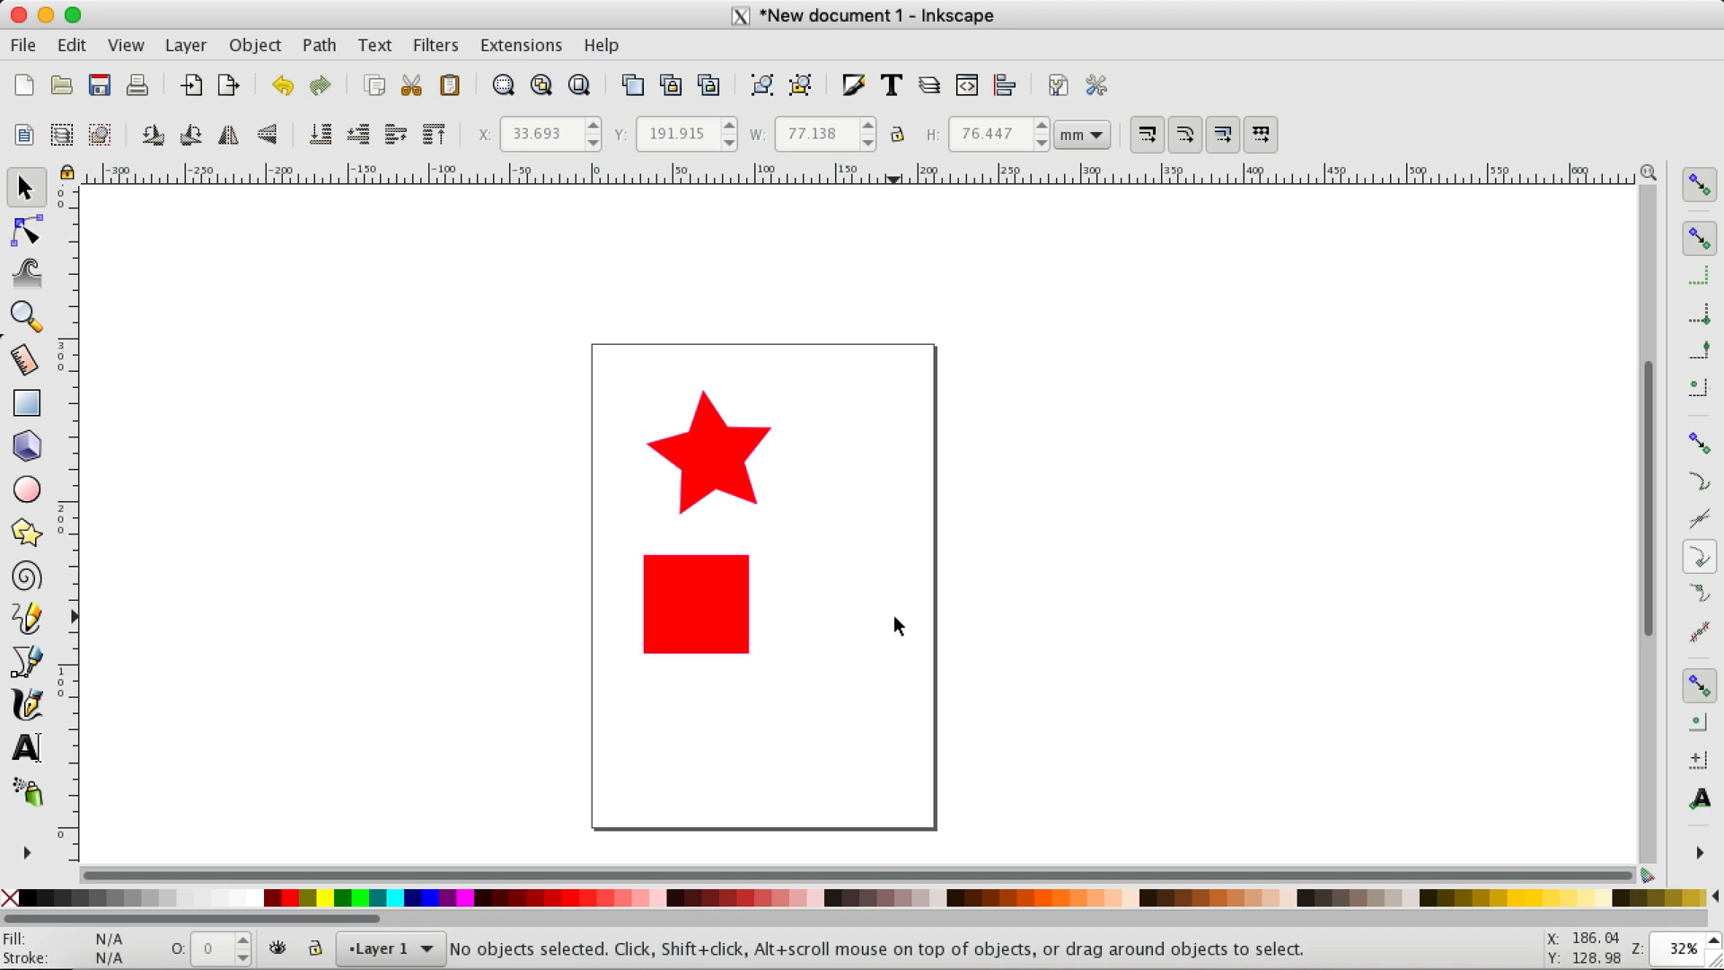
{"action": "left_click_drag", "start_coordinate": [894, 617], "coordinate": [892, 546]}
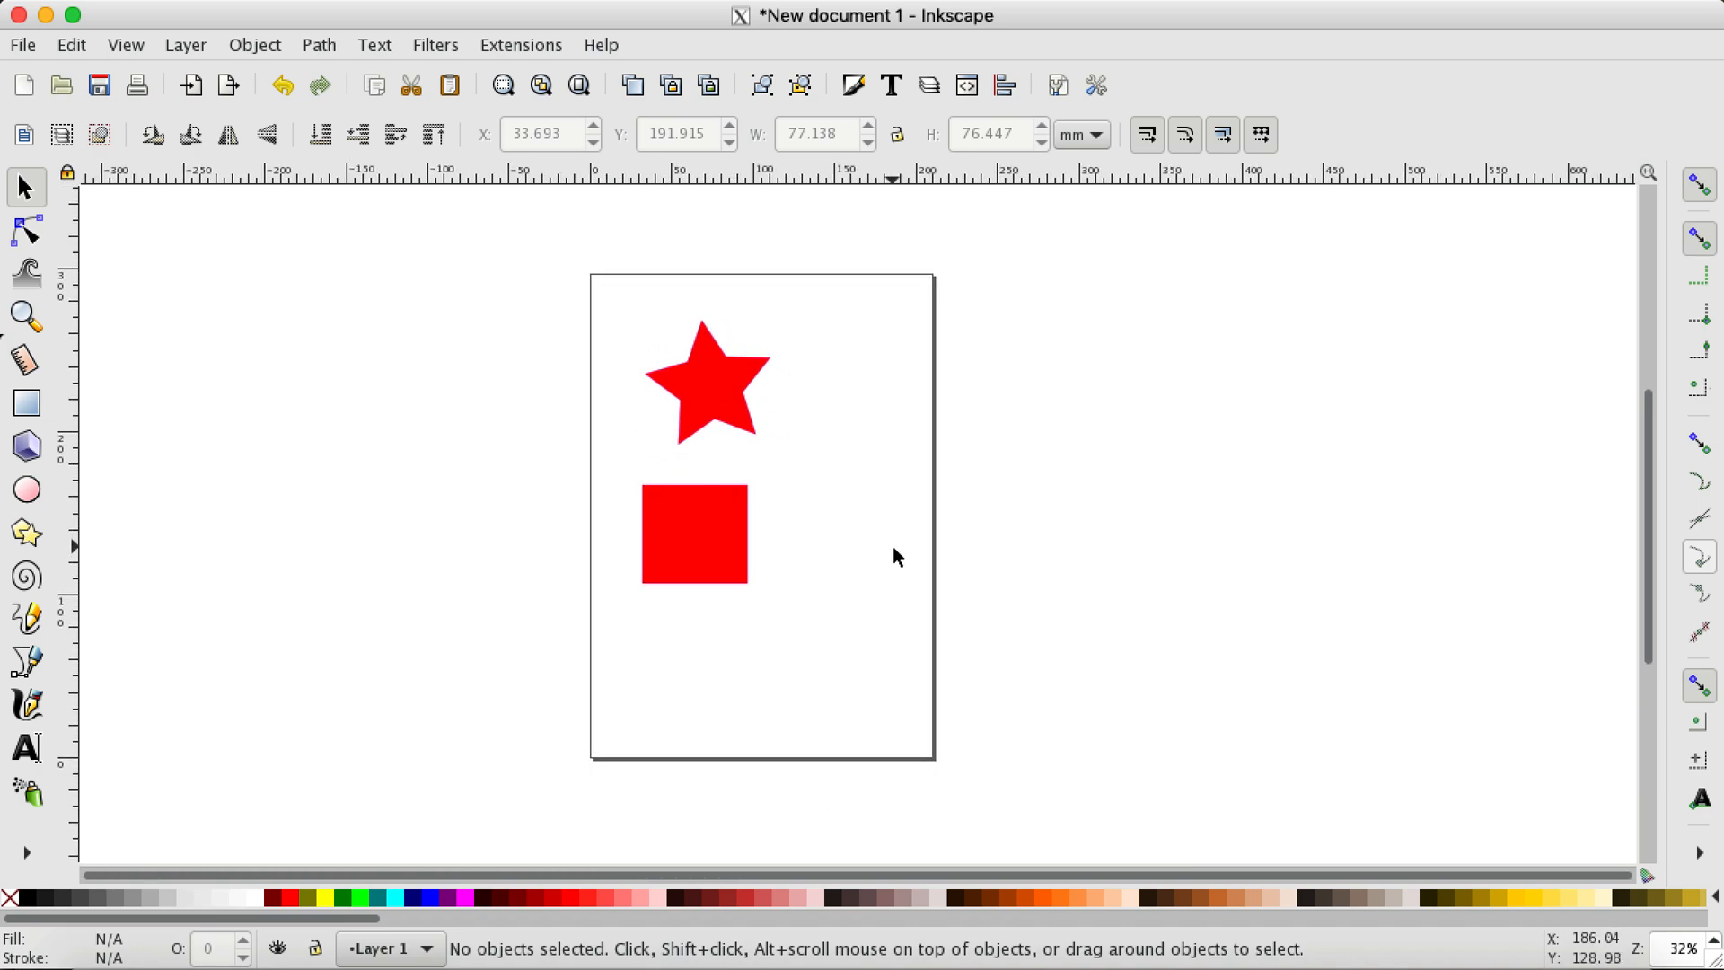
Step: Practise zooming in and out and panning the canvas around the star and rectangle
{"action": "key", "text": "ctrl"}
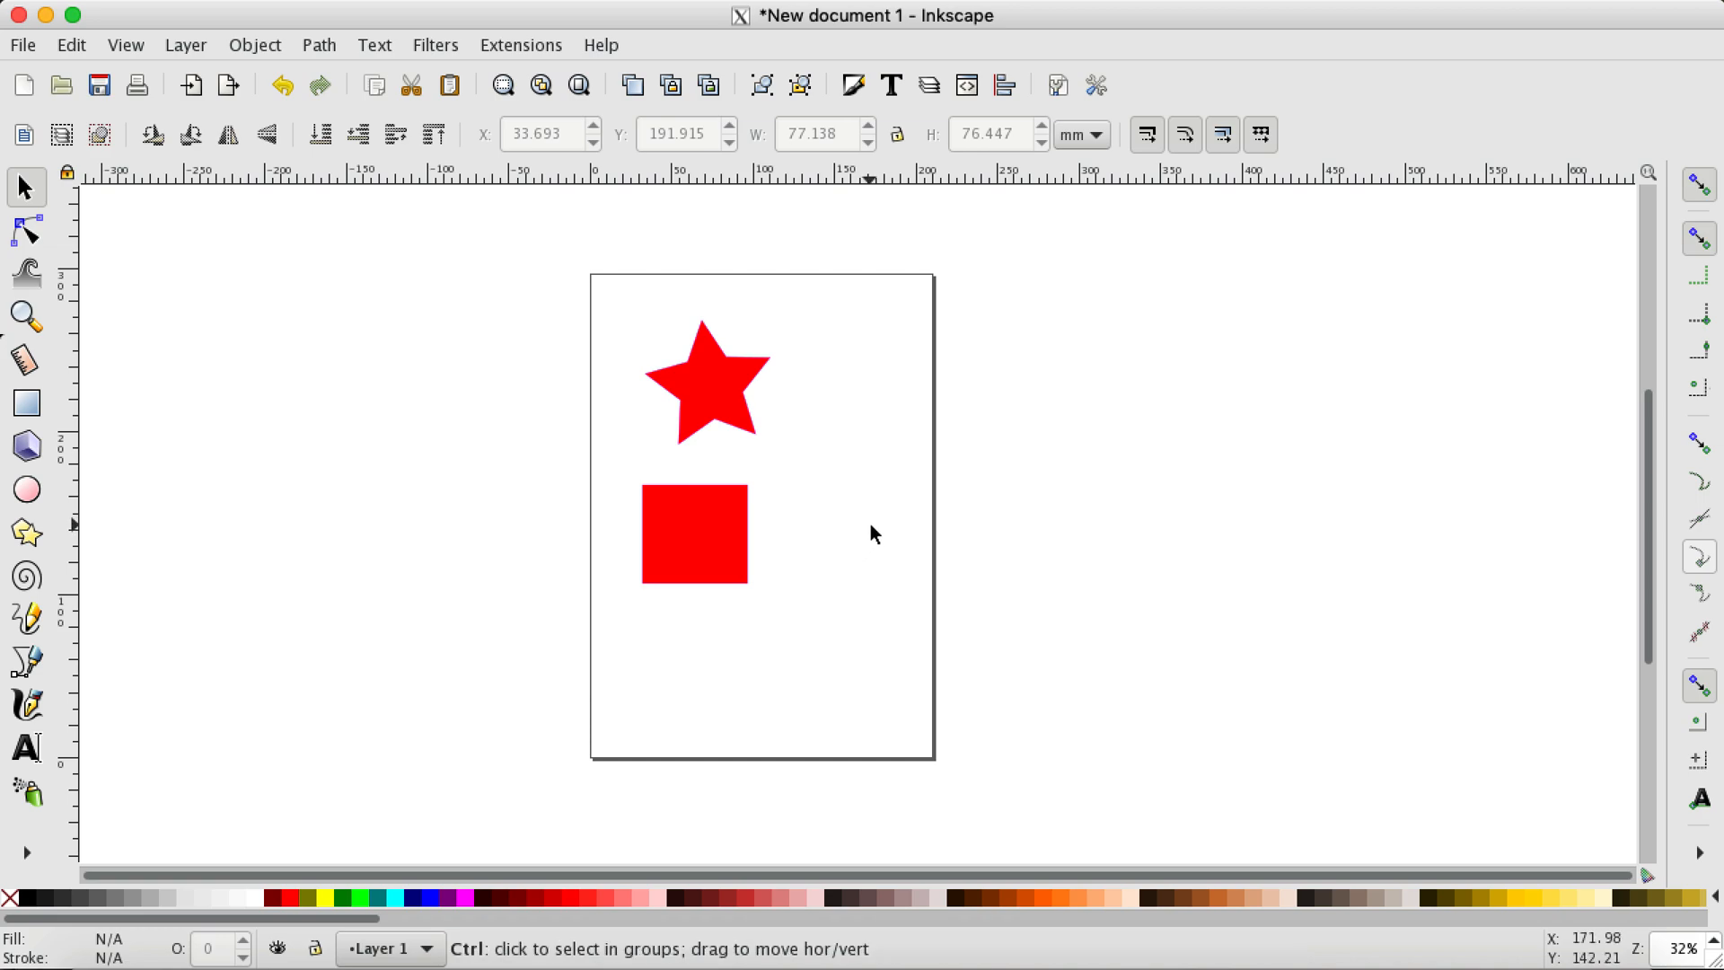
{"action": "scroll", "coordinate": [812, 539], "scroll_direction": "up", "scroll_amount": 2}
{"action": "scroll", "coordinate": [811, 535], "scroll_direction": "down", "scroll_amount": 1}
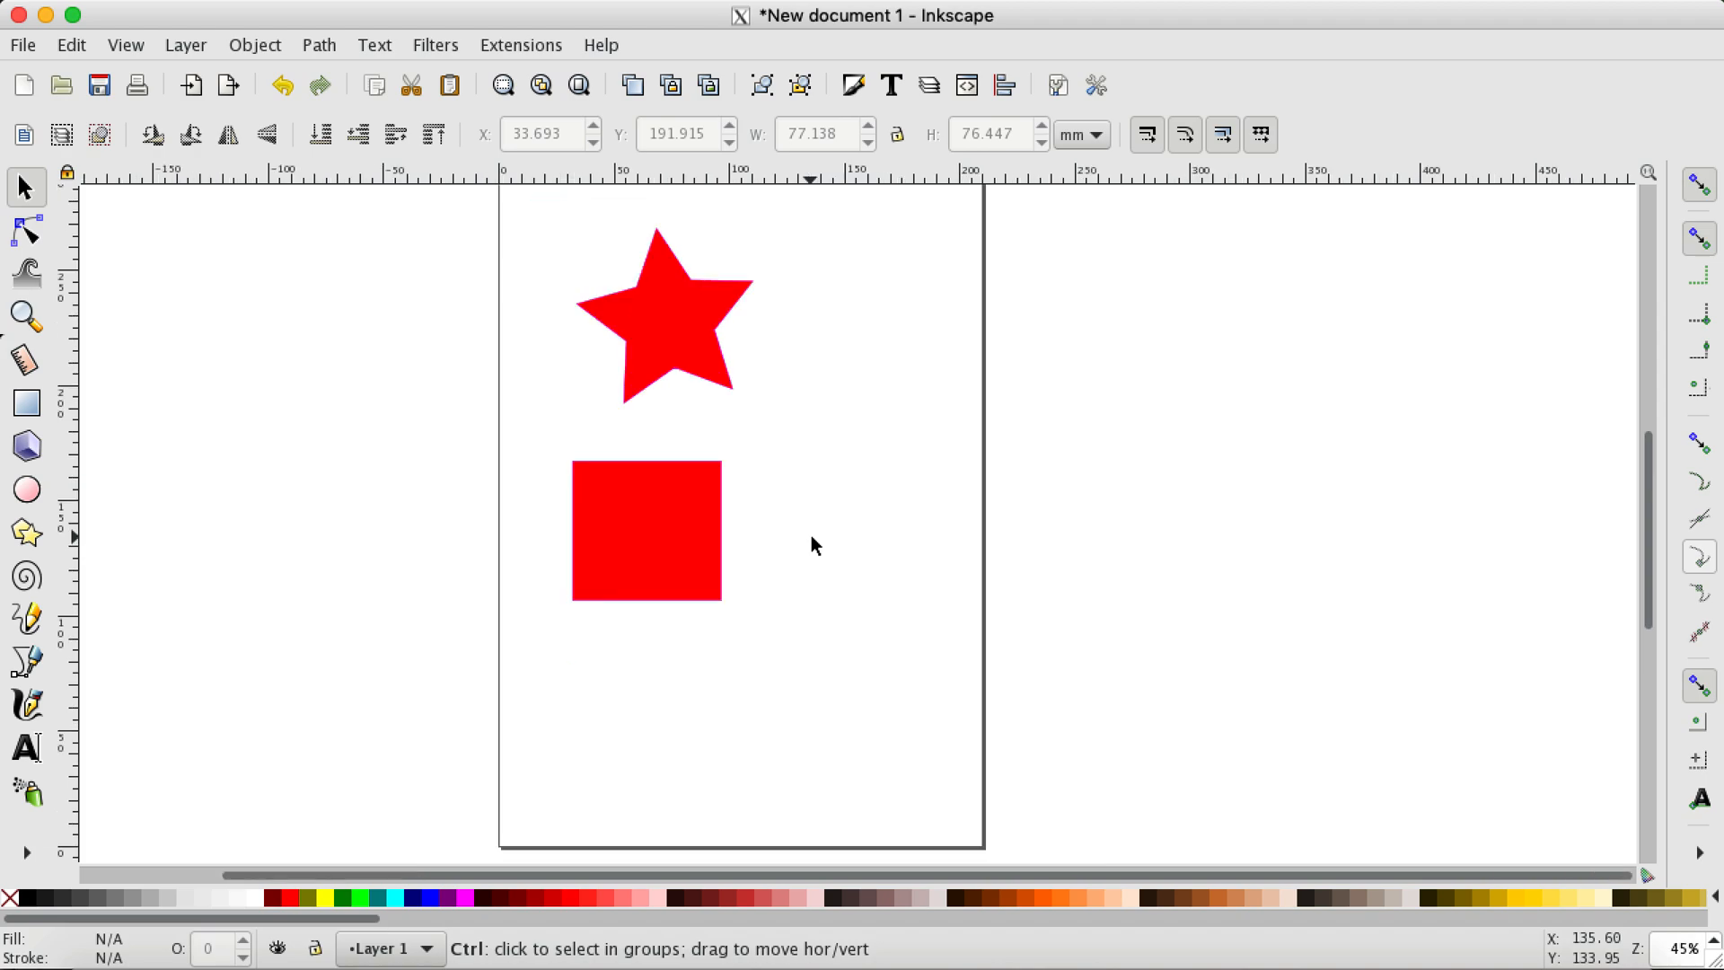
{"action": "scroll", "coordinate": [735, 515], "scroll_direction": "up", "scroll_amount": 1}
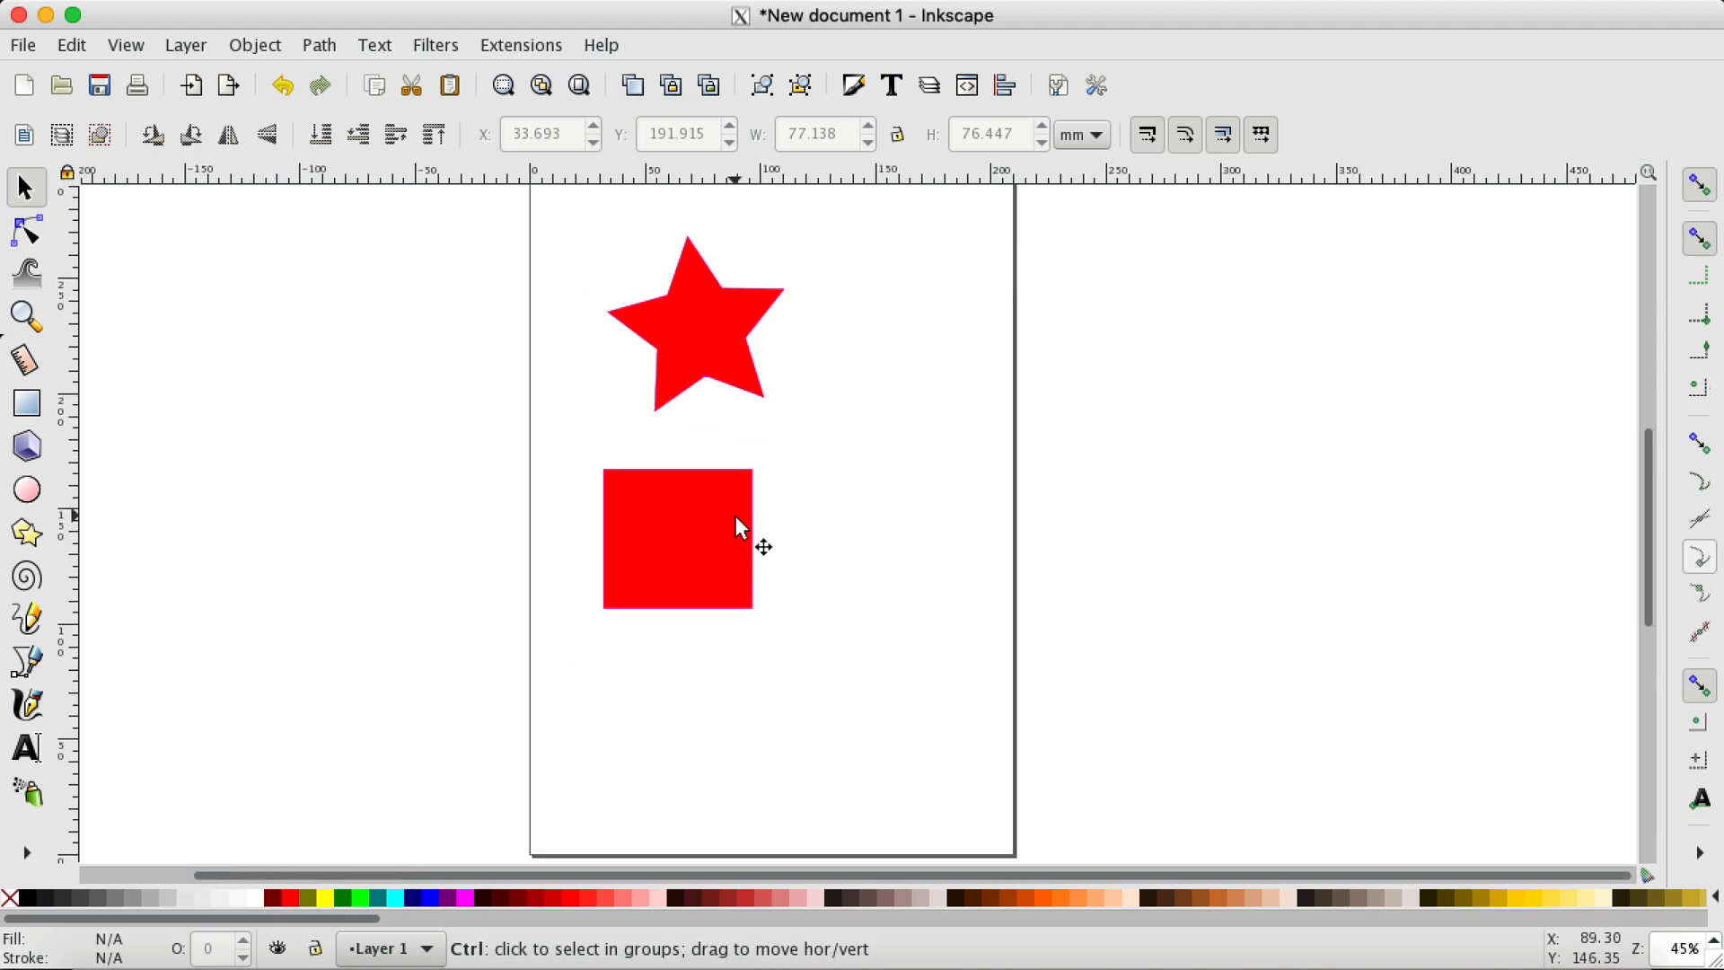
{"action": "scroll", "coordinate": [796, 577], "scroll_direction": "down", "scroll_amount": 1}
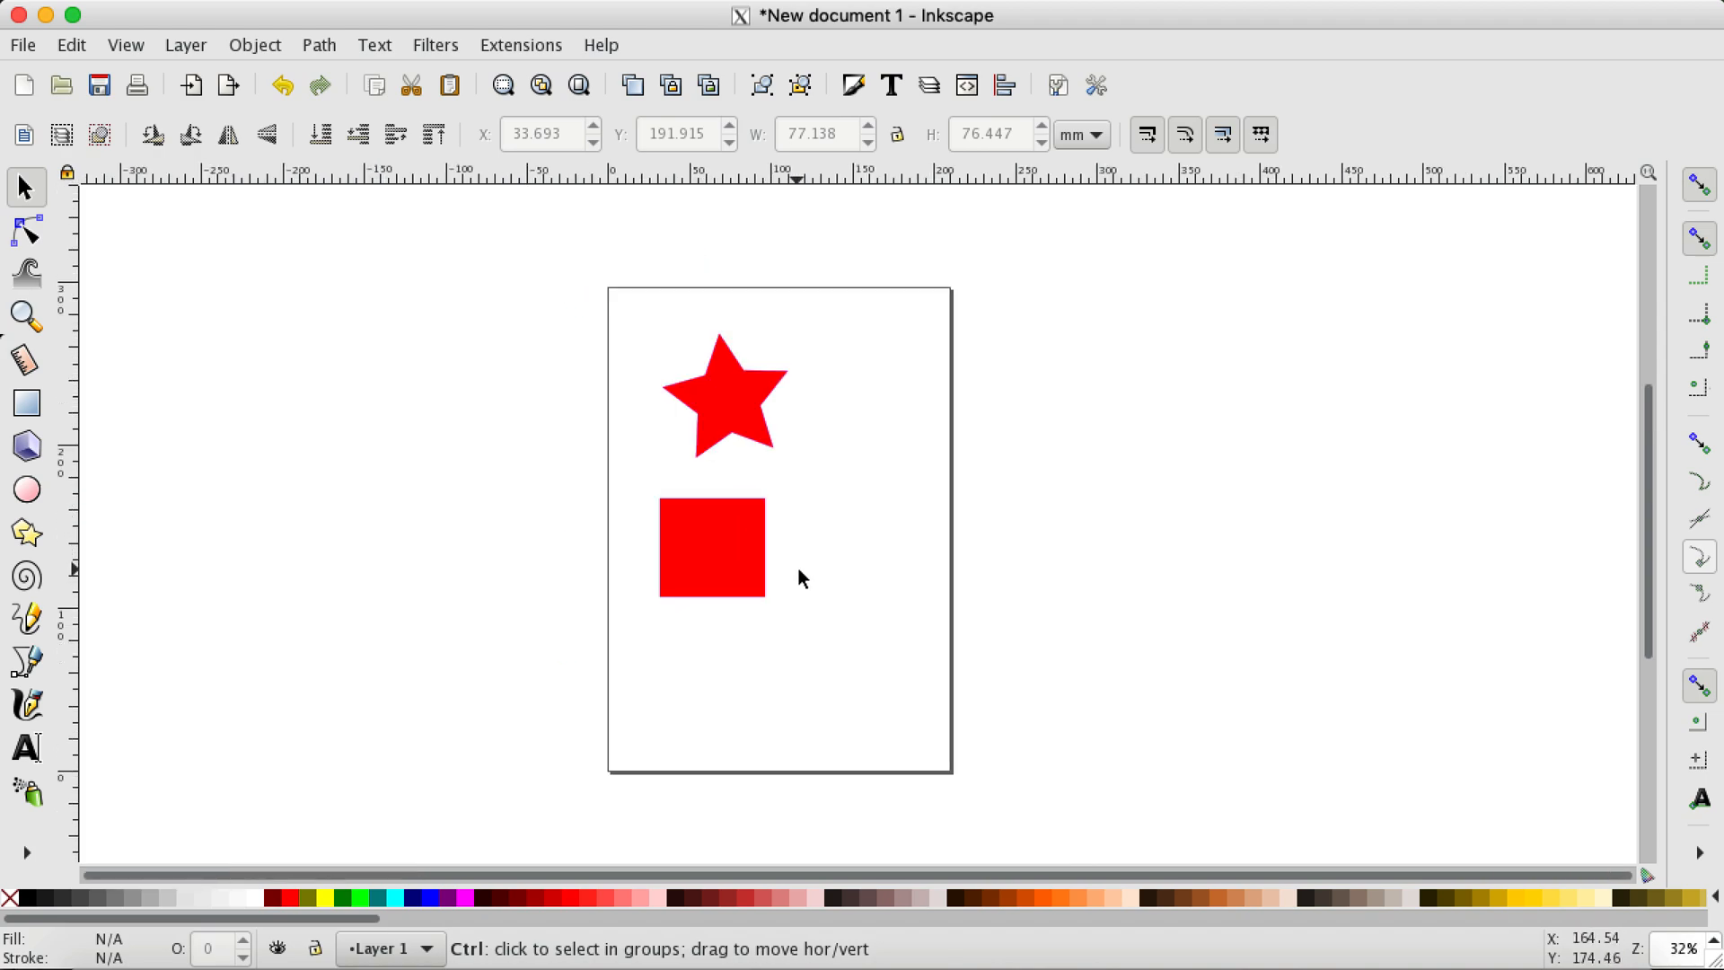
{"action": "key", "text": "shift"}
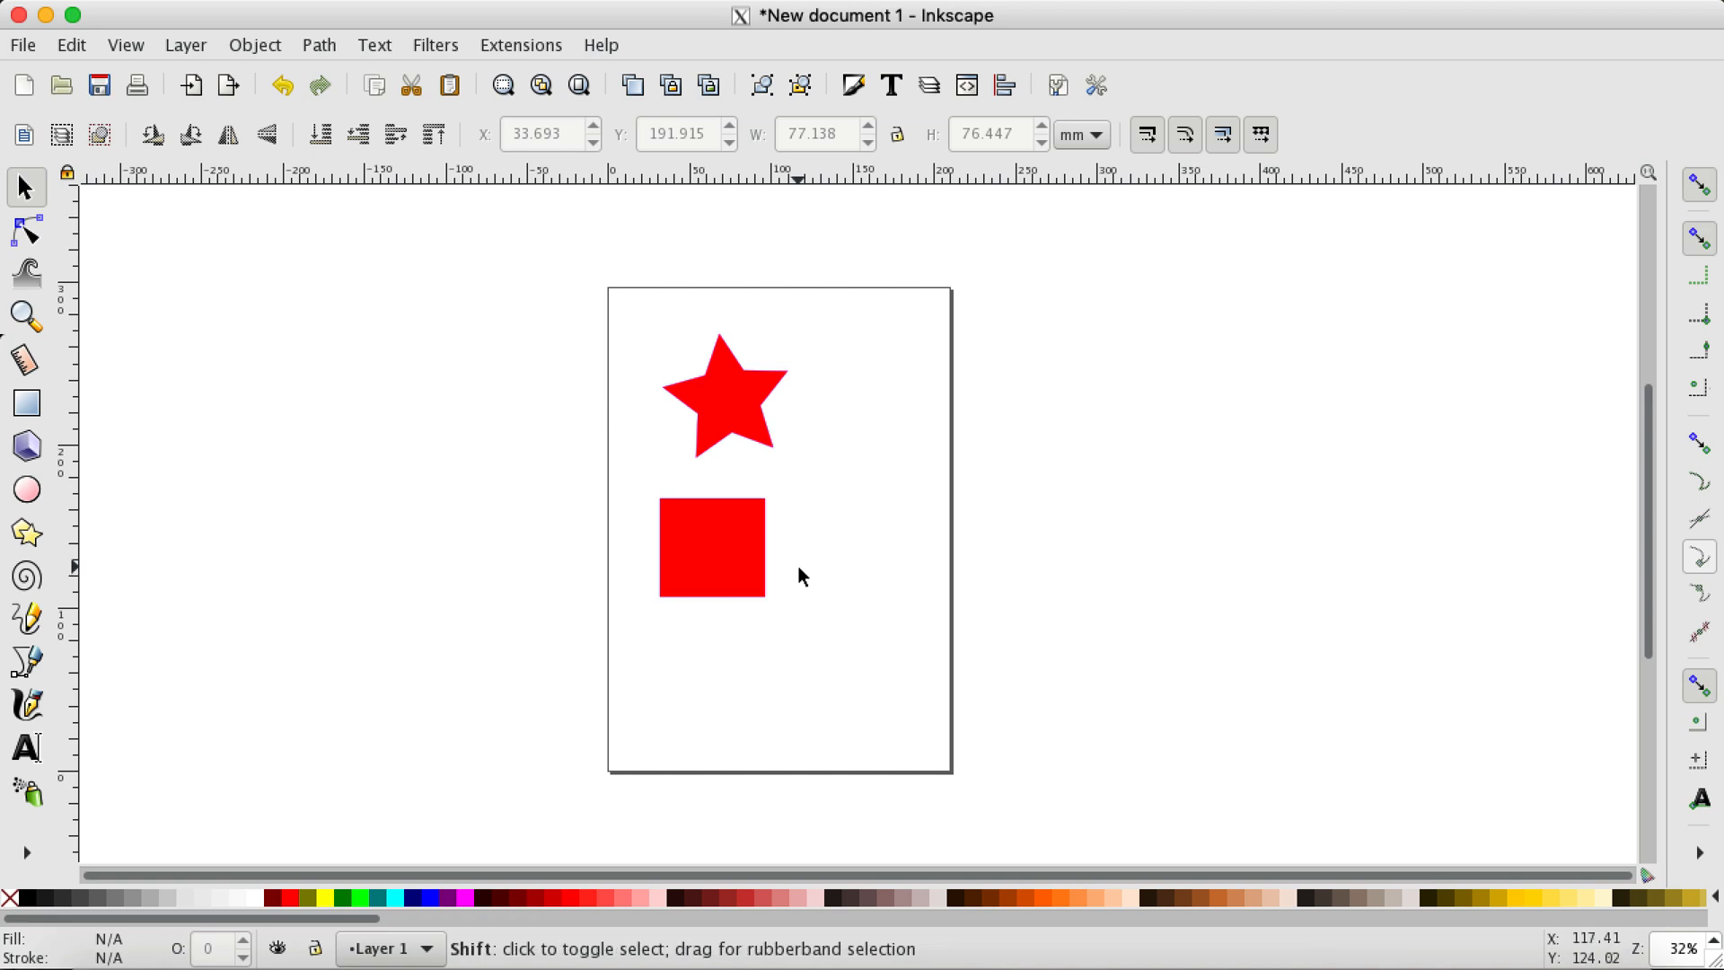
{"action": "left_click_drag", "start_coordinate": [803, 565], "coordinate": [898, 675]}
{"action": "left_click_drag", "start_coordinate": [897, 675], "coordinate": [647, 481]}
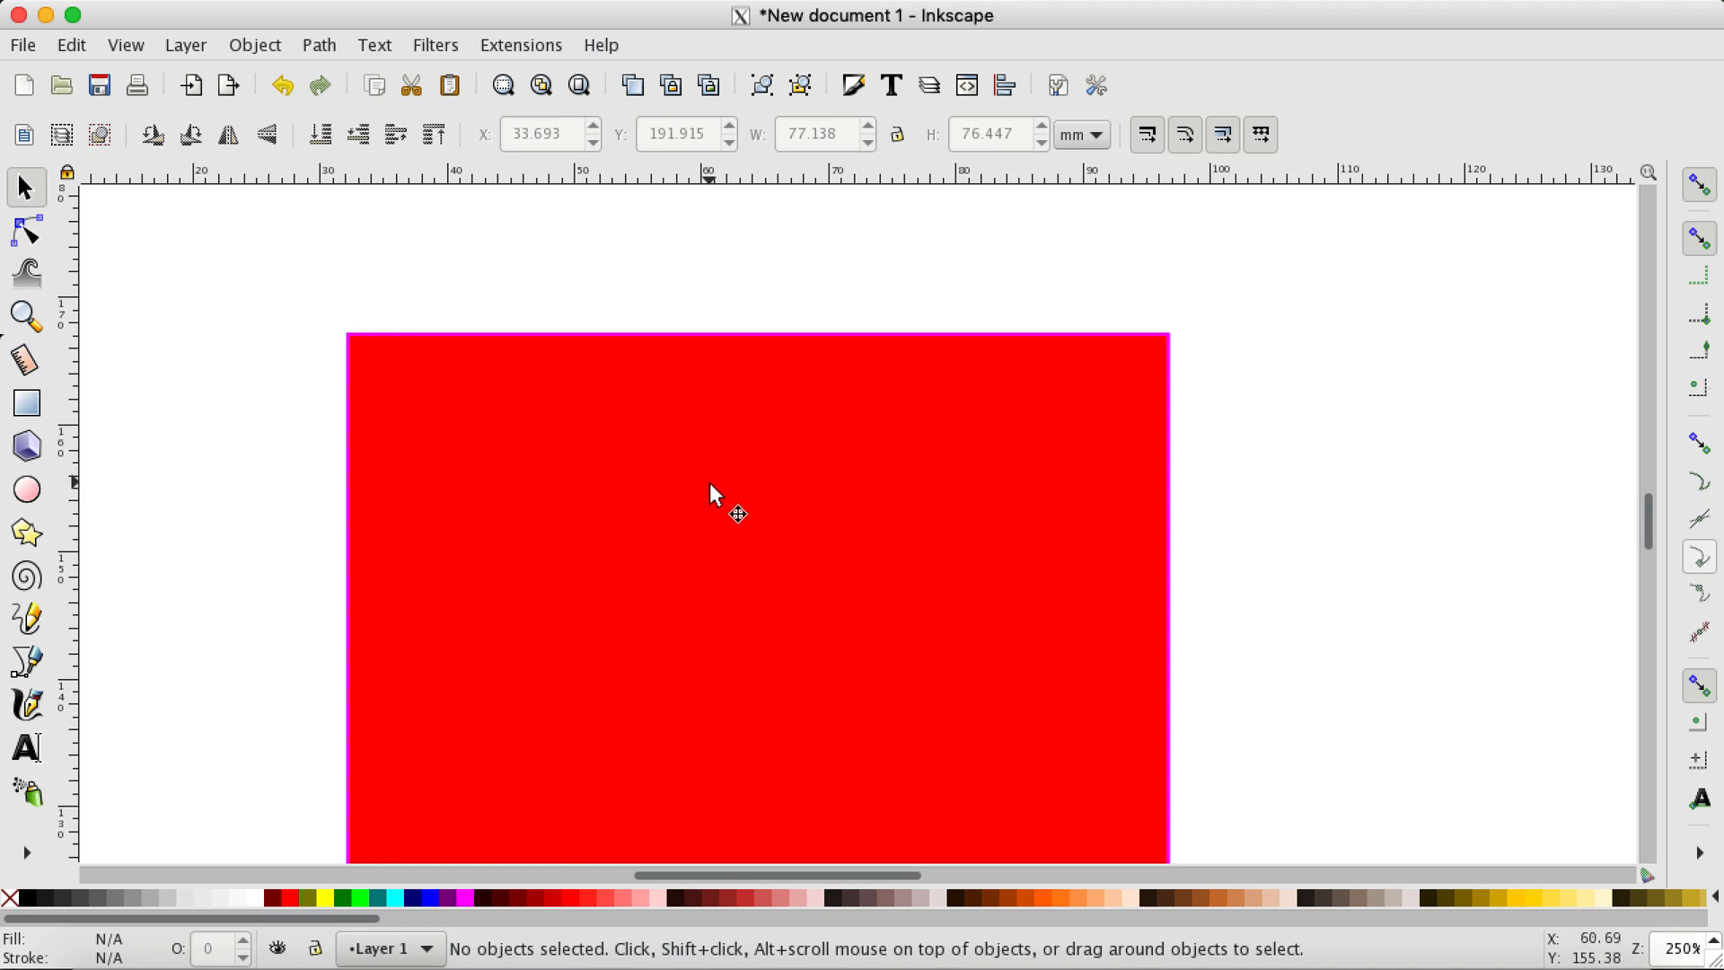
{"action": "key", "text": "minus"}
{"action": "key", "text": "plus"}
{"action": "key", "text": "minus"}
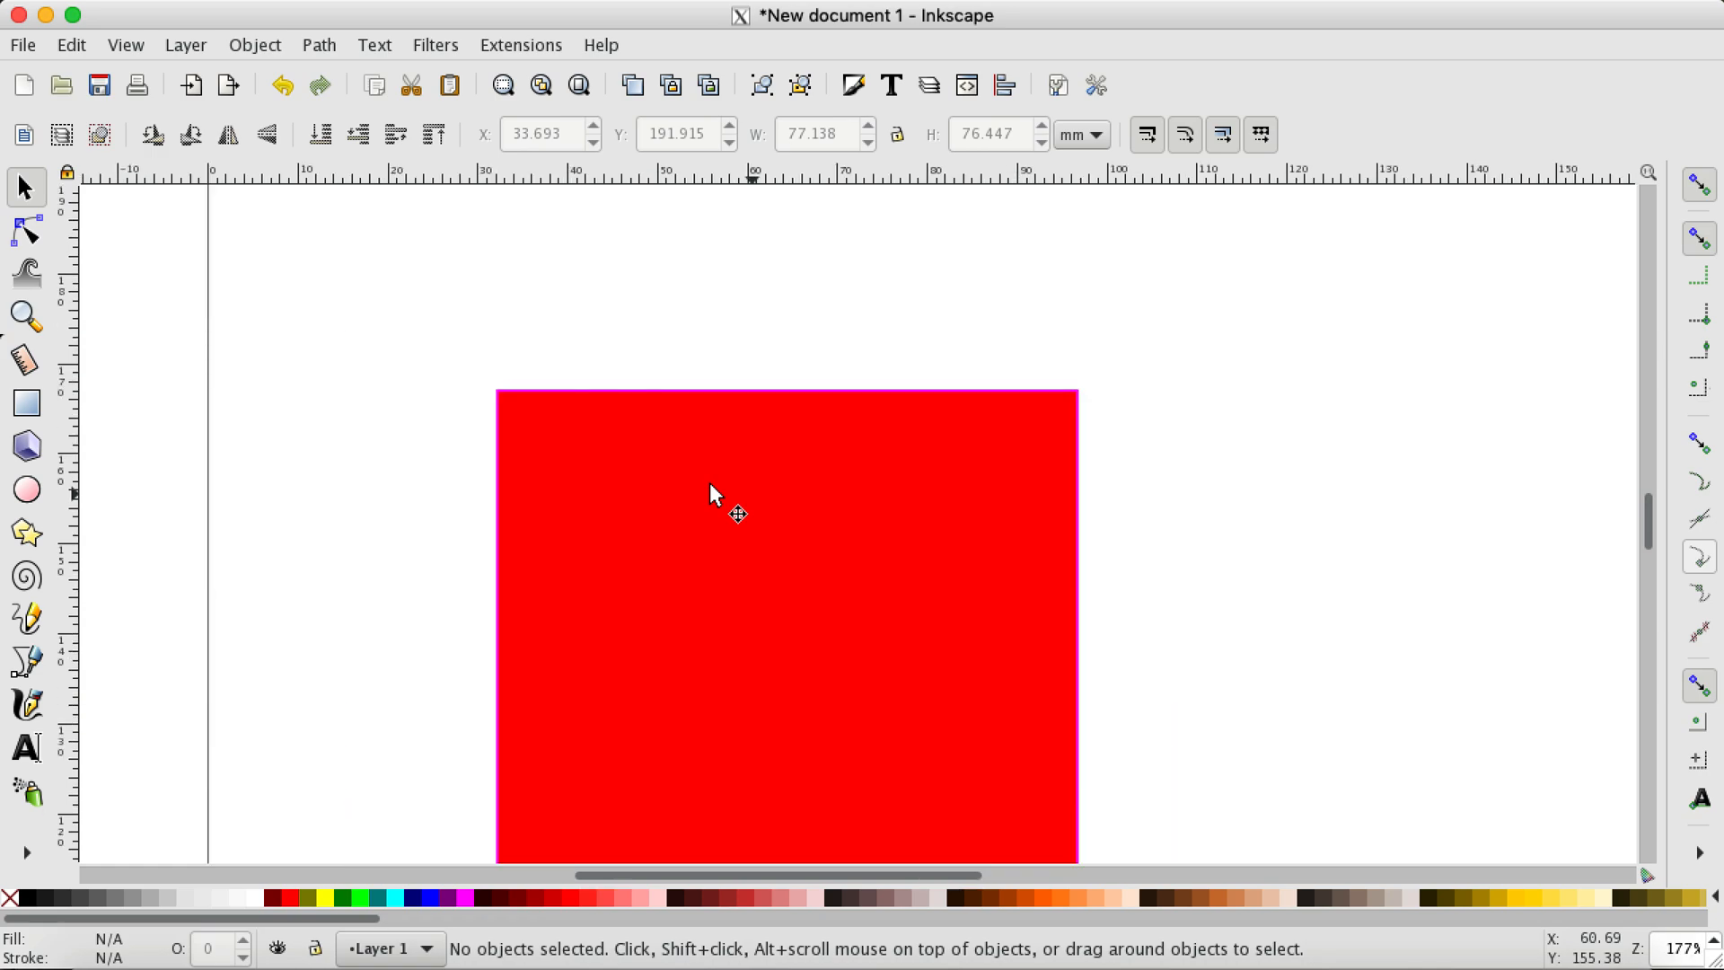
{"action": "key", "text": "minus"}
{"action": "key", "text": "minus"}
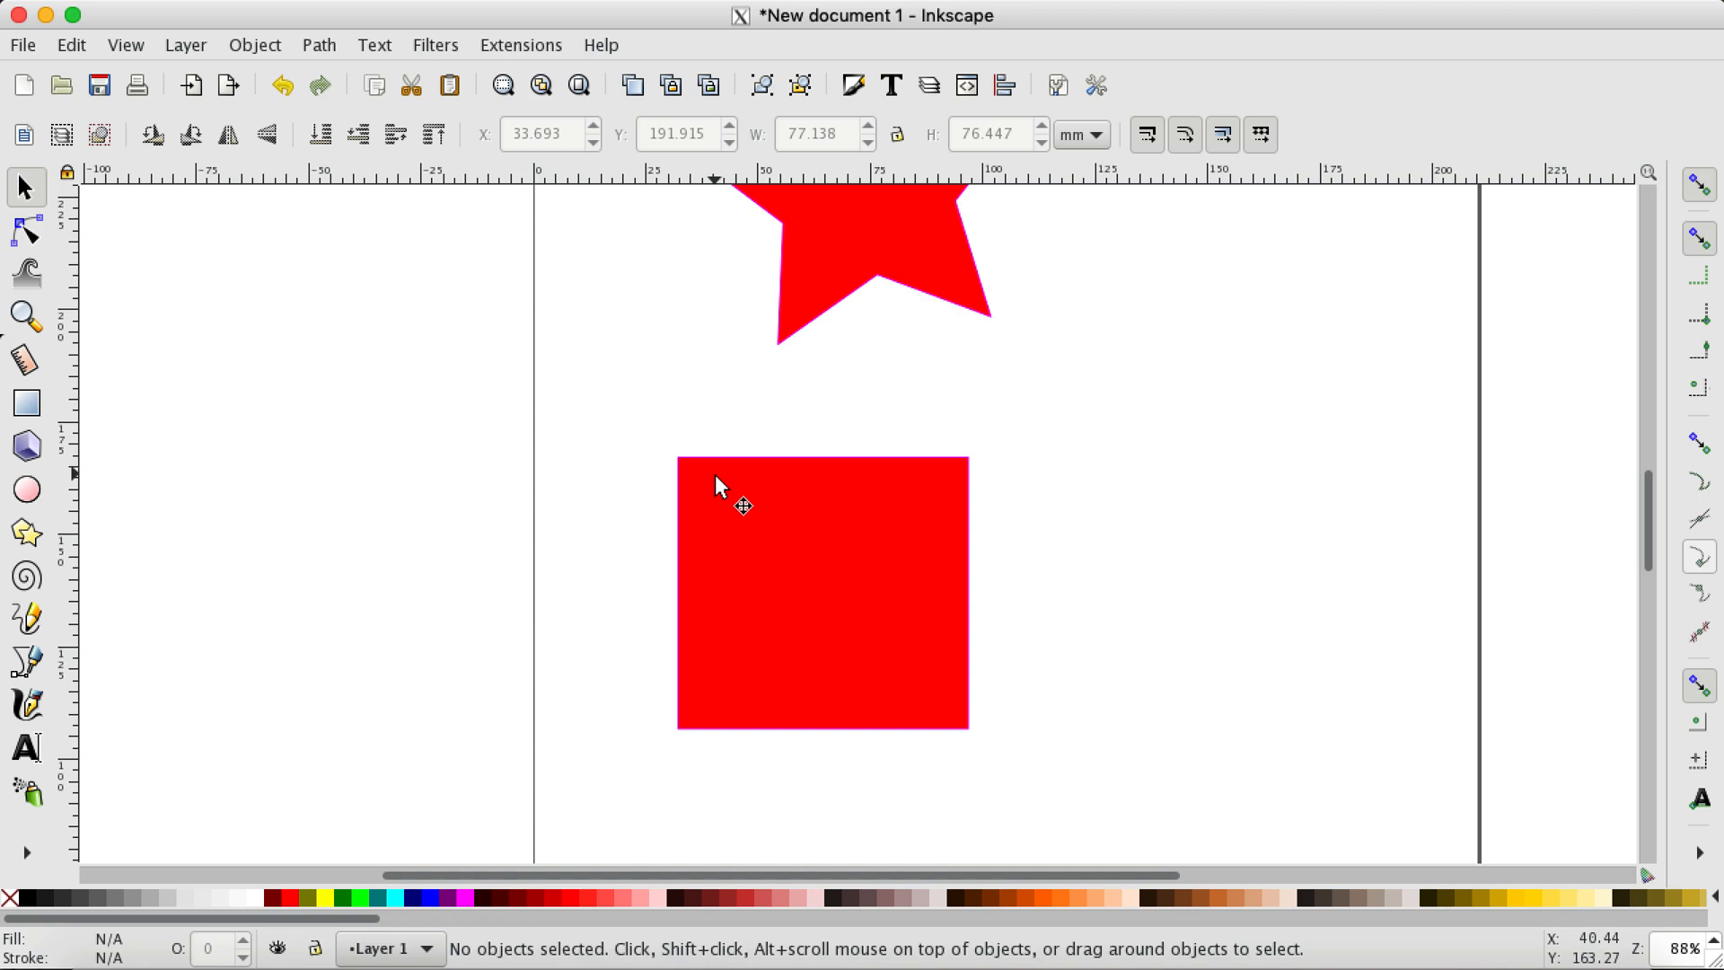
Step: Draw a second, smaller rectangle about 24.6 by 24.9 mm beside the star's upper-left side
{"action": "left_click", "coordinate": [794, 551]}
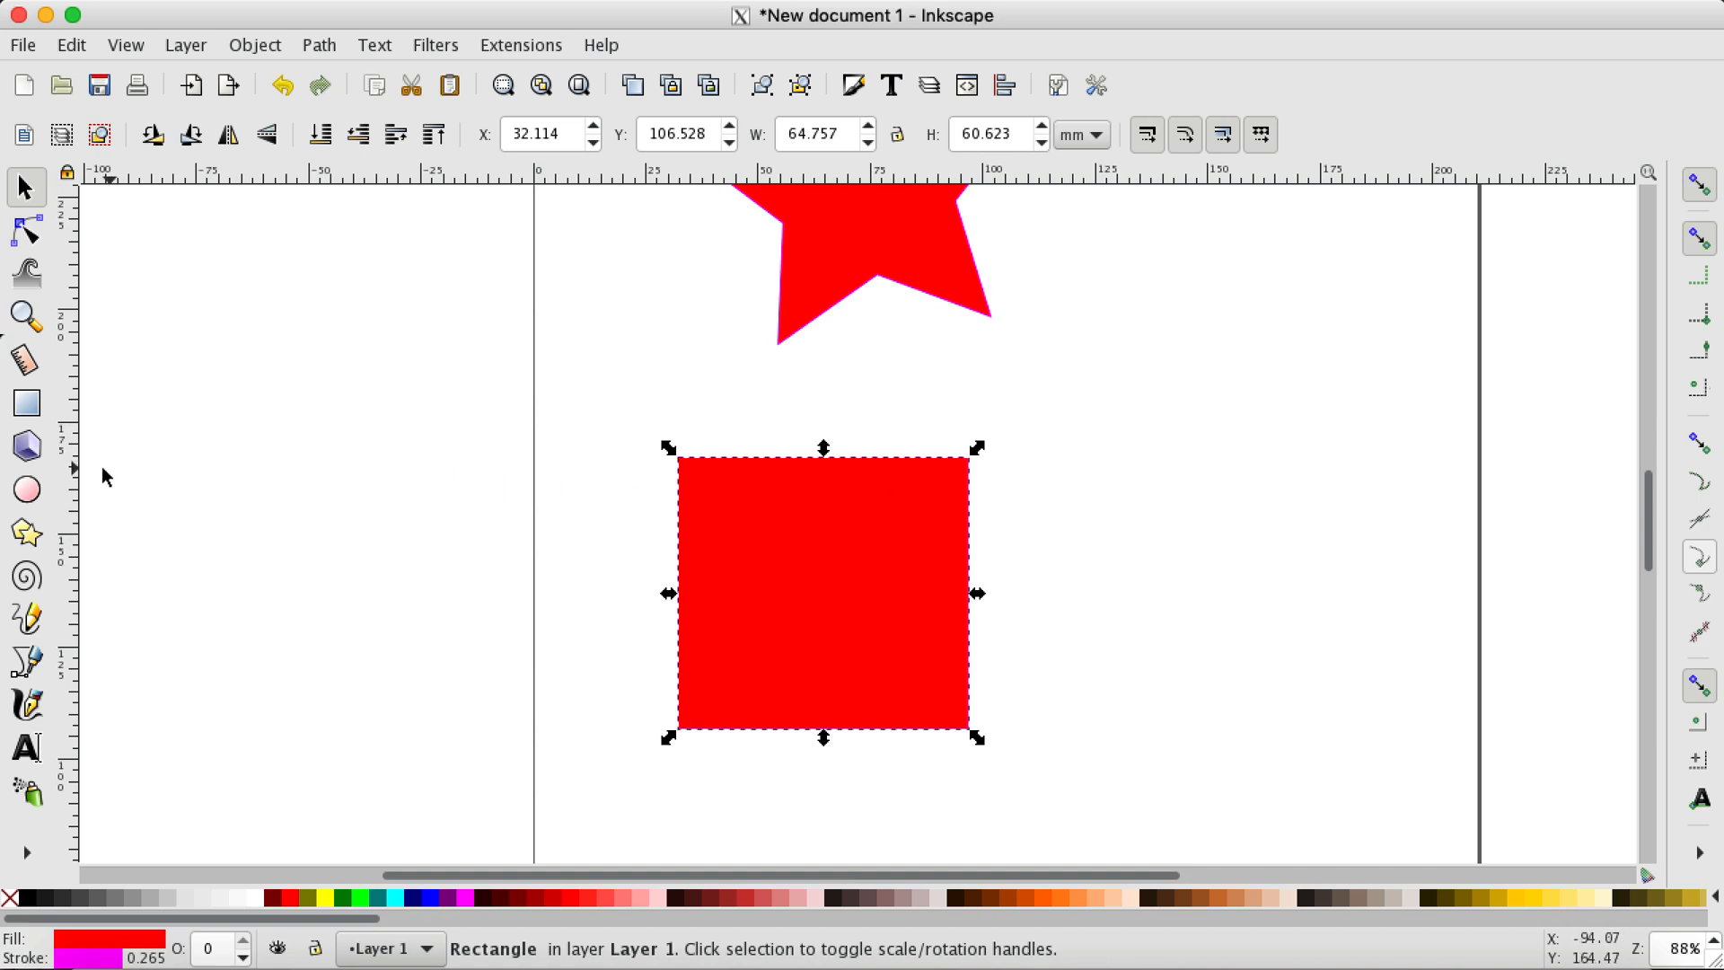
{"action": "left_click", "coordinate": [26, 402]}
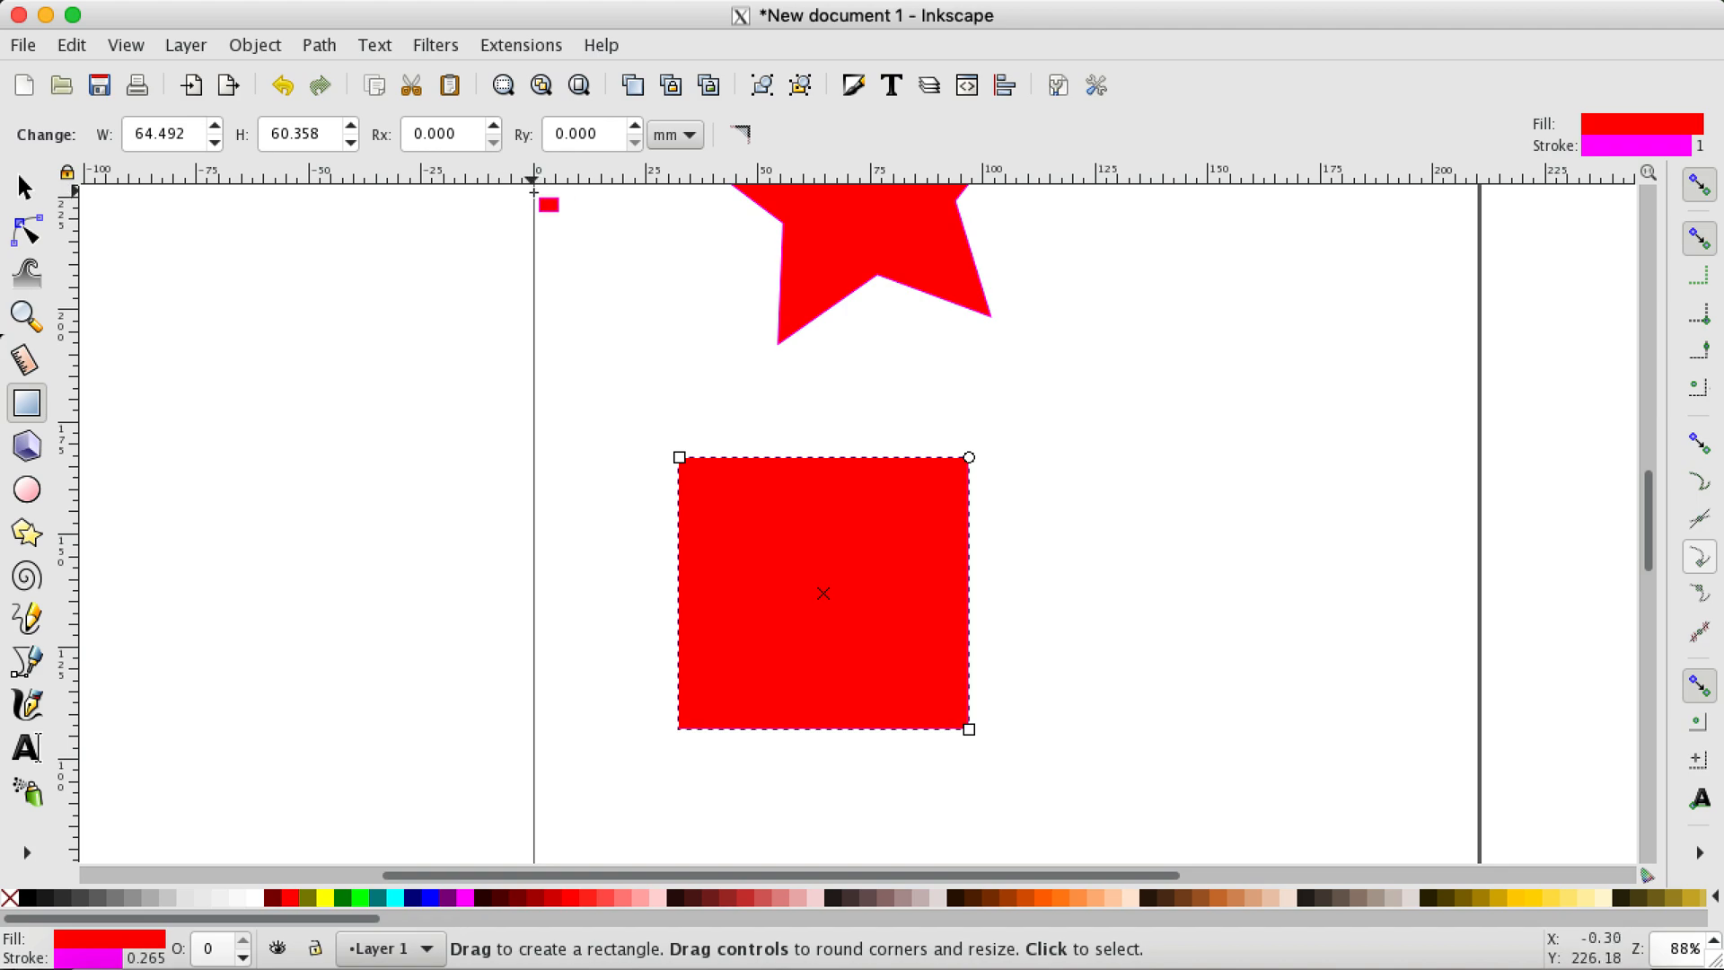
{"action": "scroll", "coordinate": [554, 204], "scroll_direction": "up", "scroll_amount": 6}
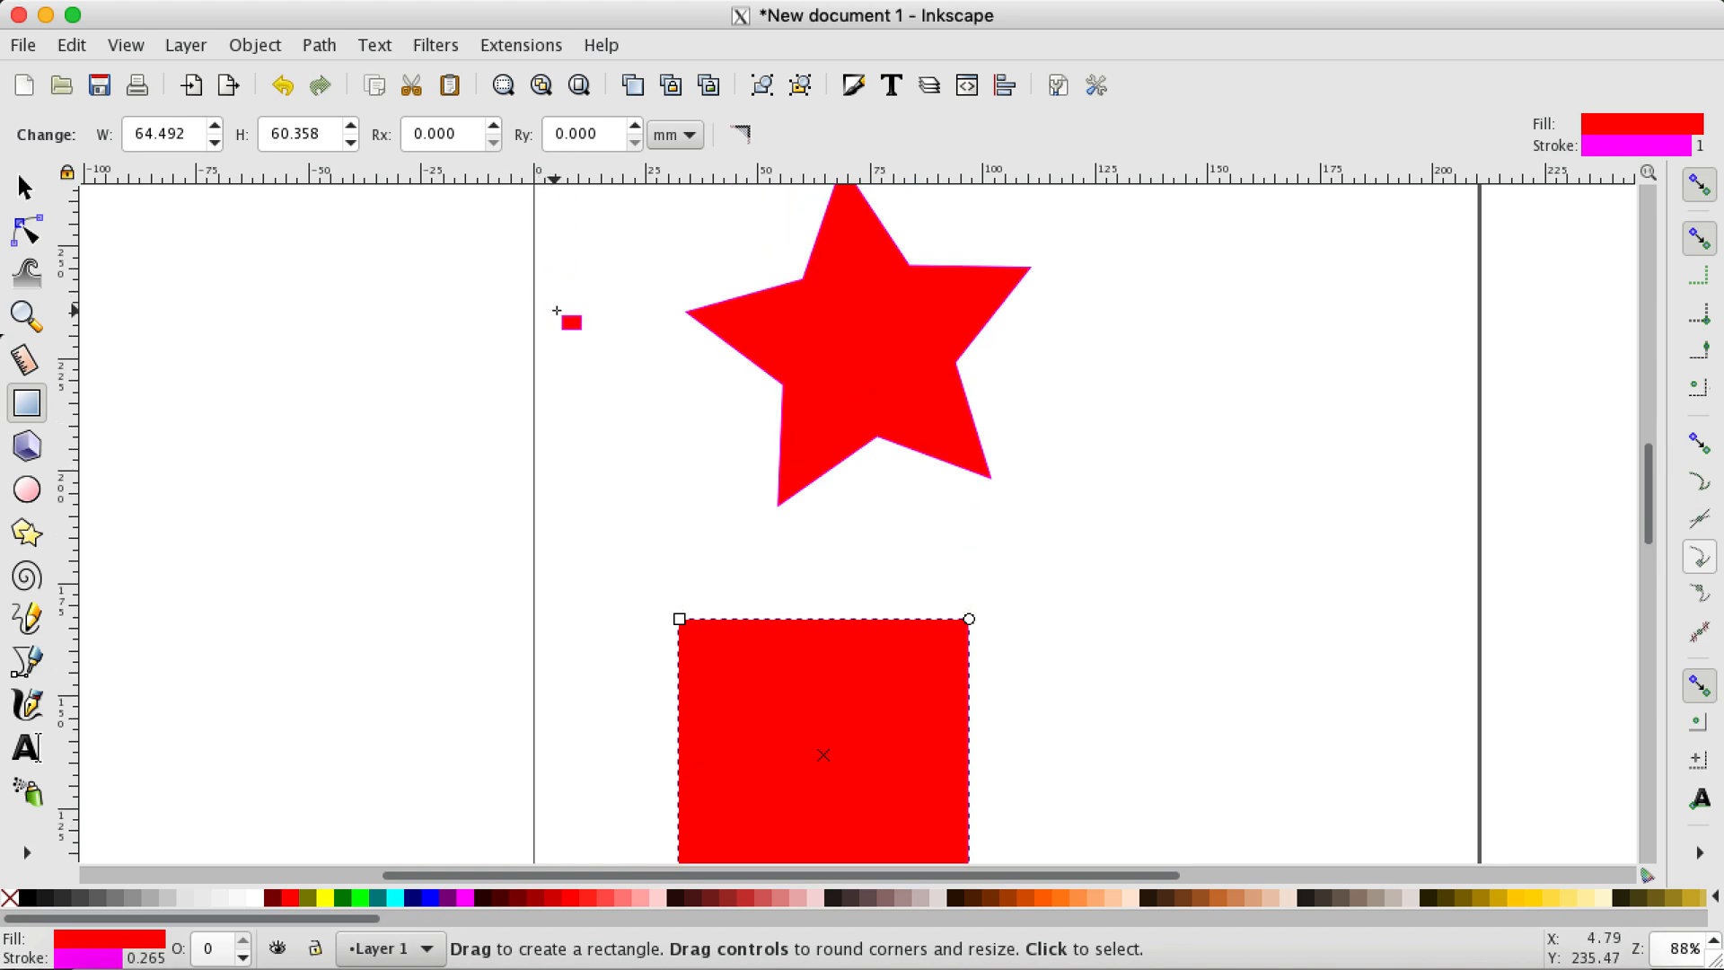
{"action": "scroll", "coordinate": [1592, 219], "scroll_direction": "up", "scroll_amount": 2}
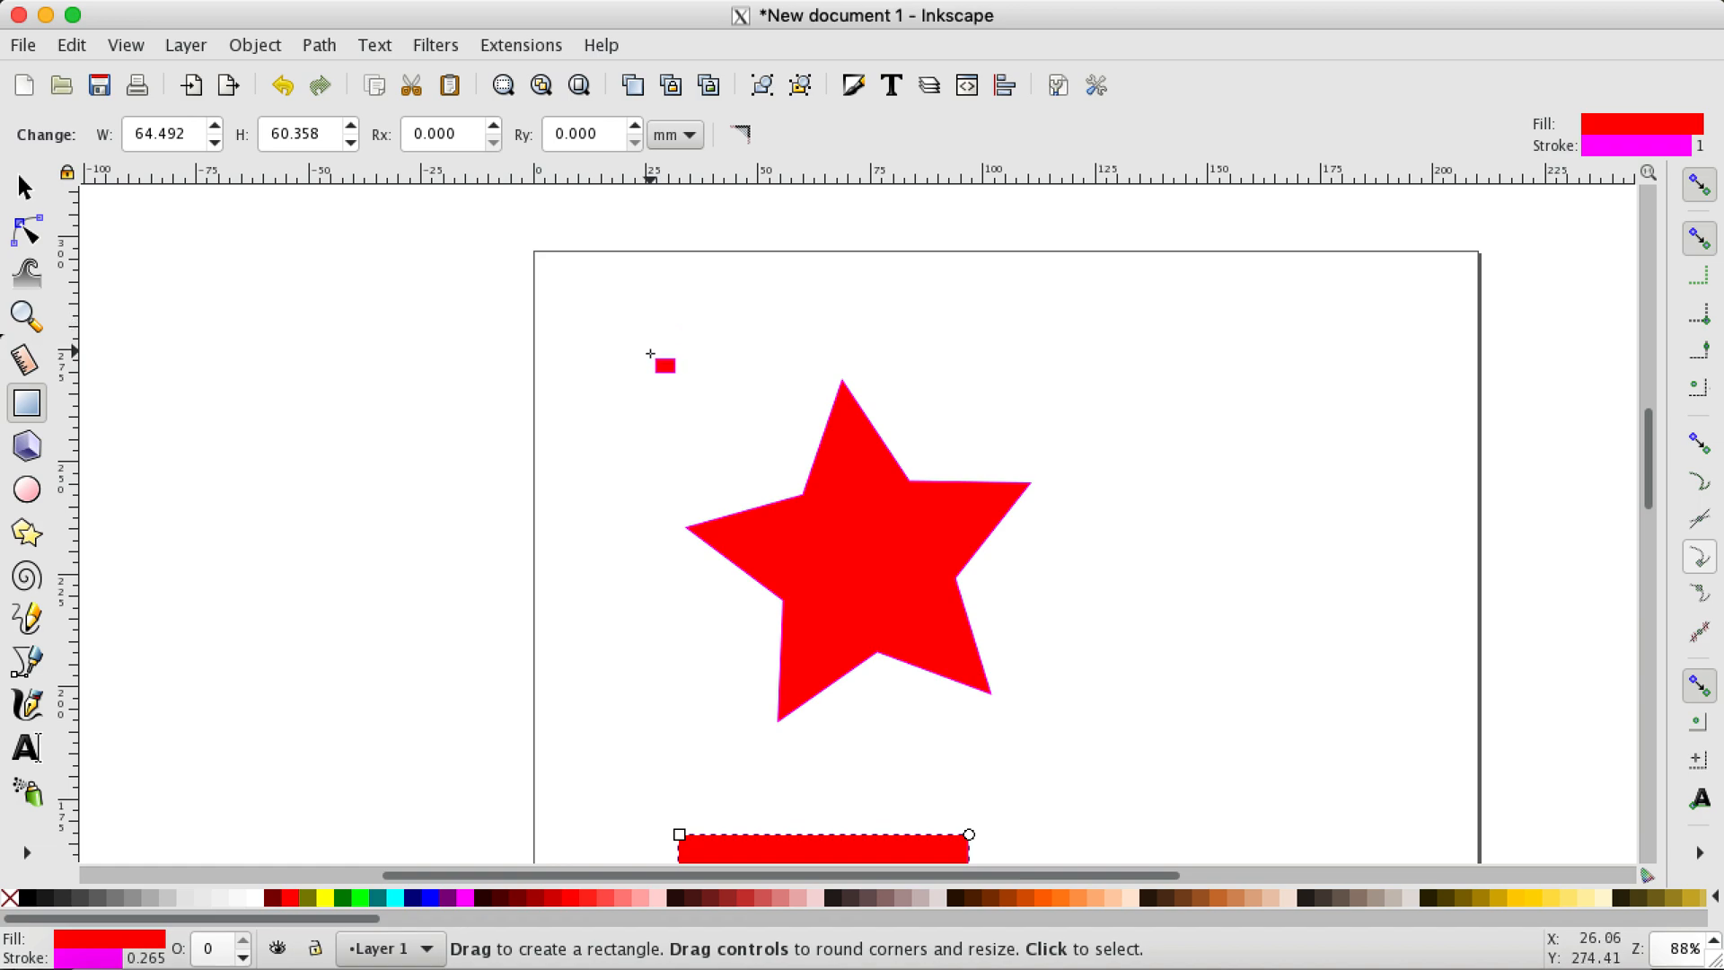
{"action": "left_click_drag", "start_coordinate": [648, 352], "coordinate": [760, 464]}
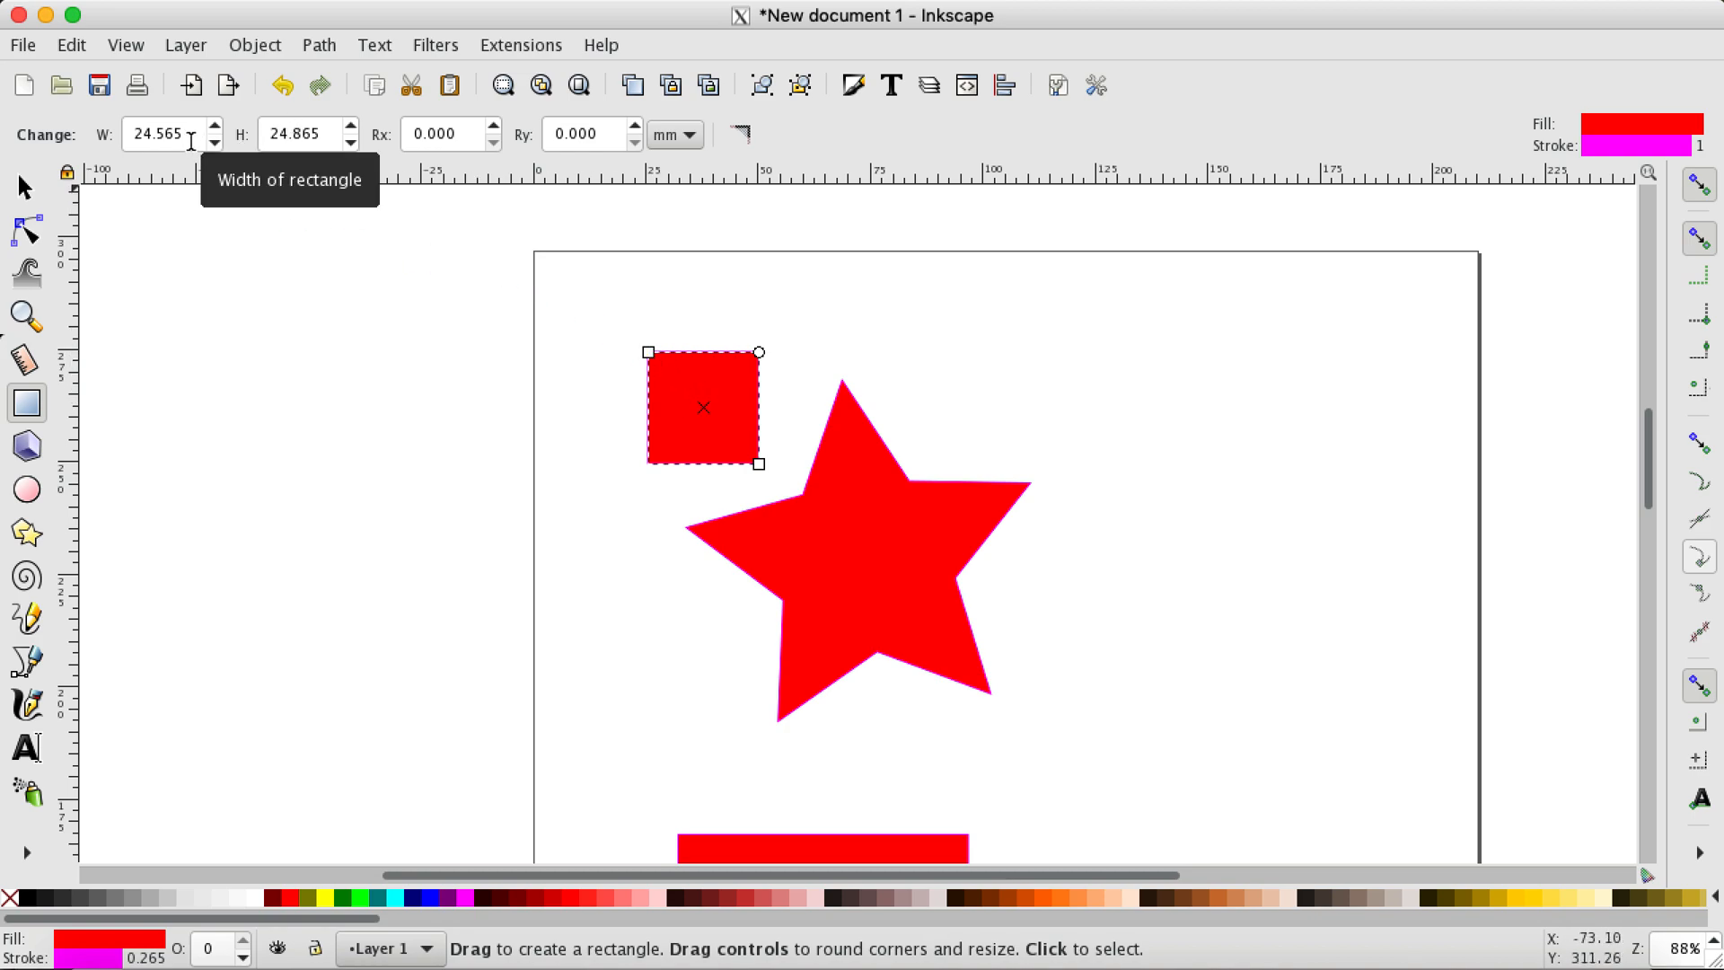
Step: Switch the small rectangle's size units to inches and back to millimetres
{"action": "left_click", "coordinate": [688, 136]}
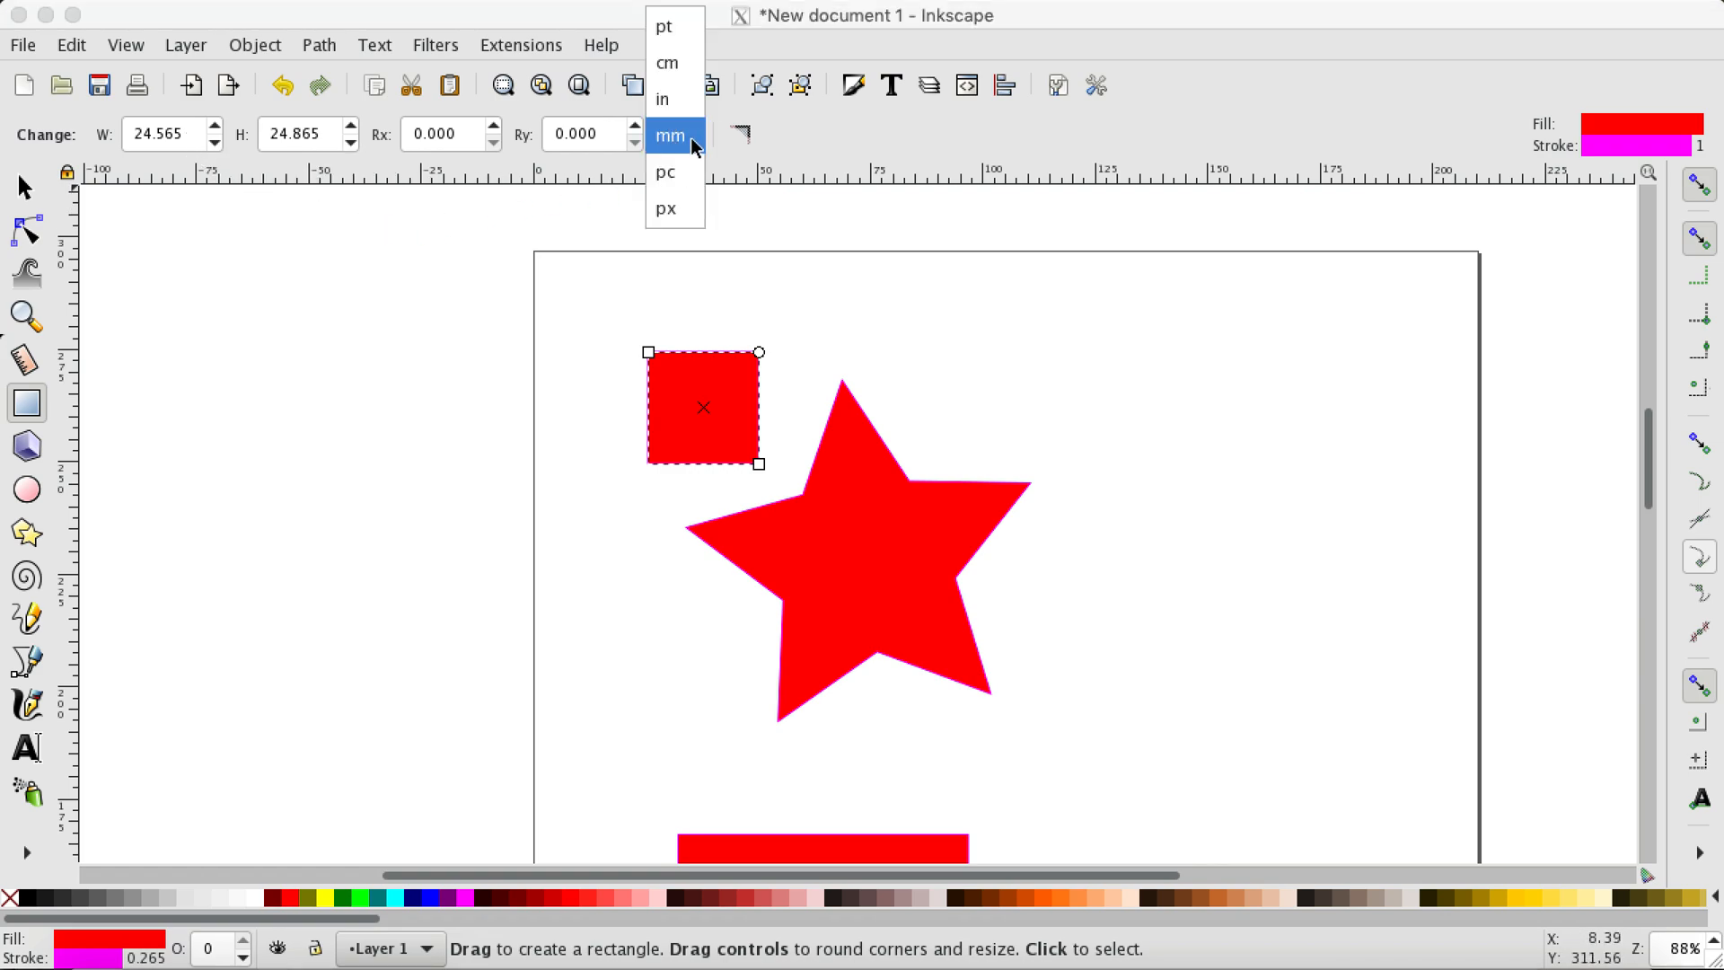
{"action": "left_click", "coordinate": [683, 109]}
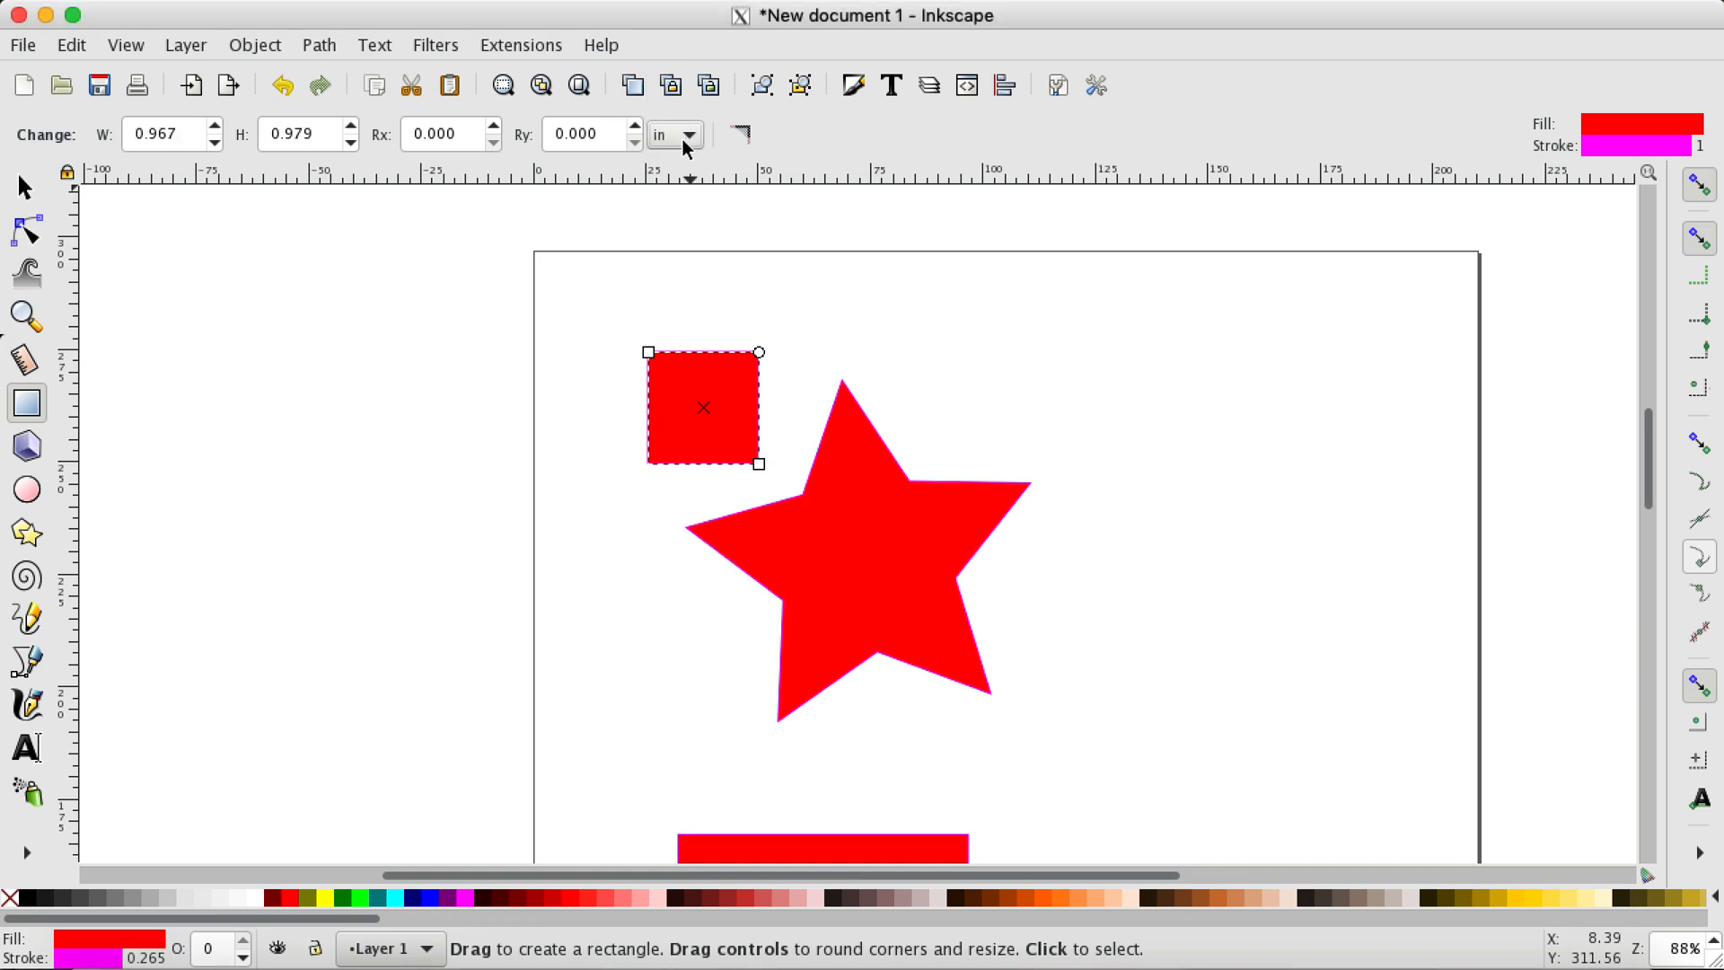
{"action": "left_click", "coordinate": [683, 138]}
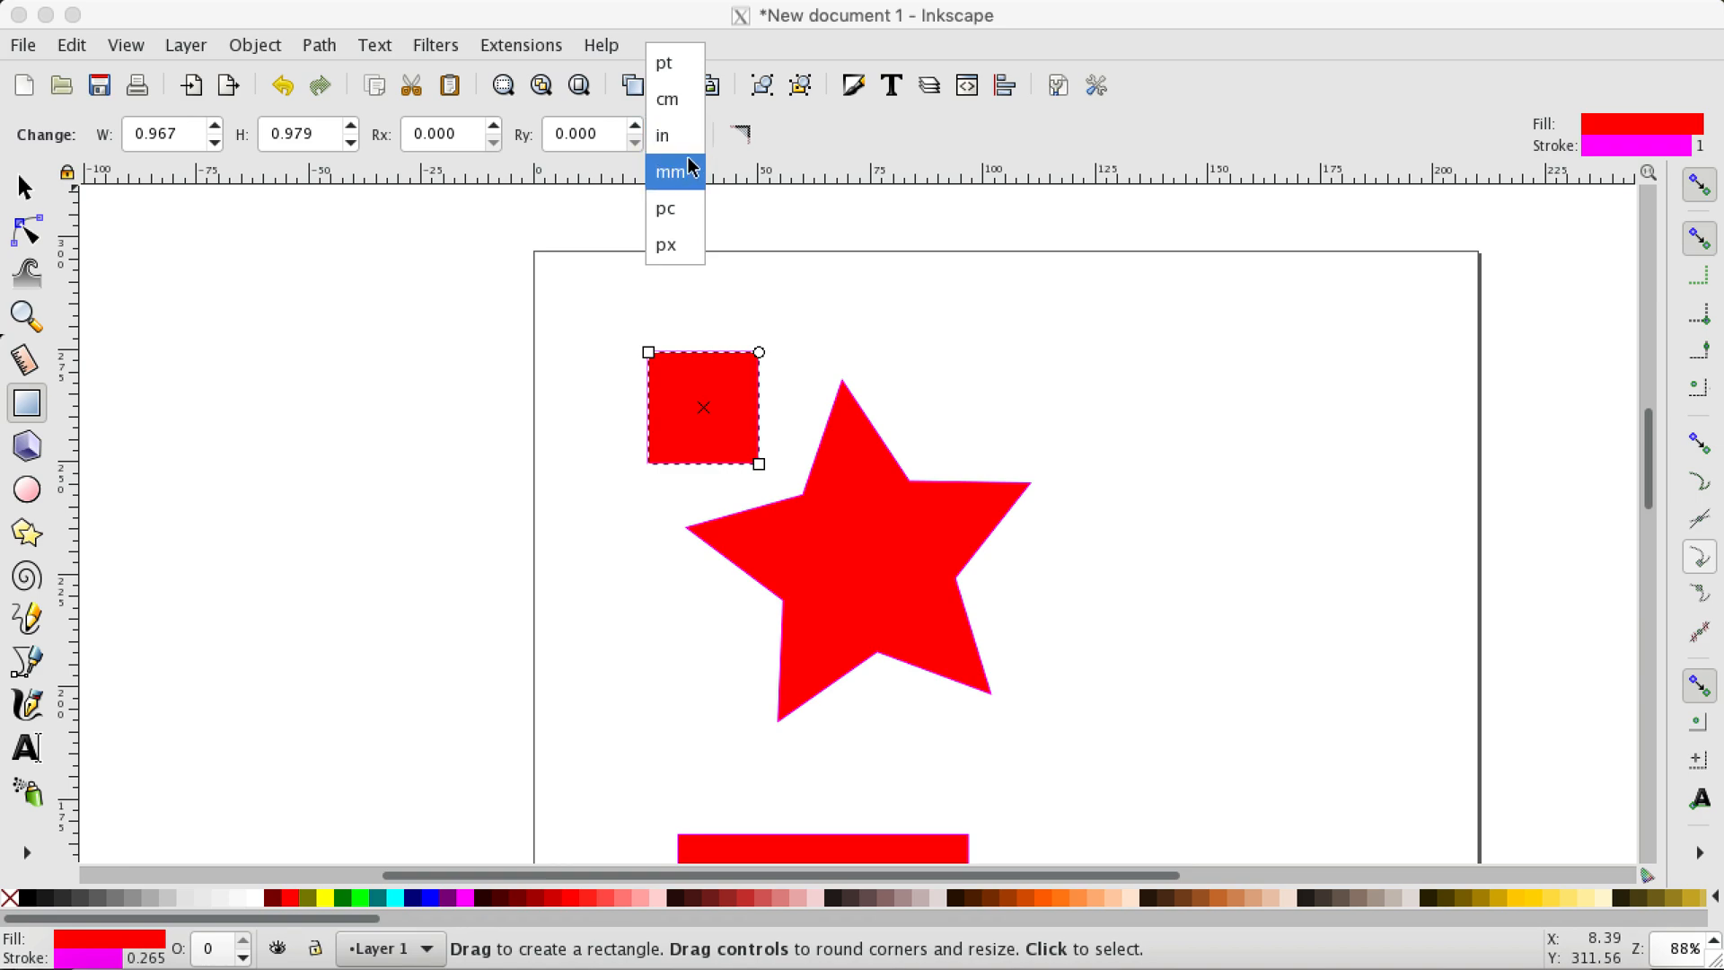
{"action": "left_click", "coordinate": [737, 158]}
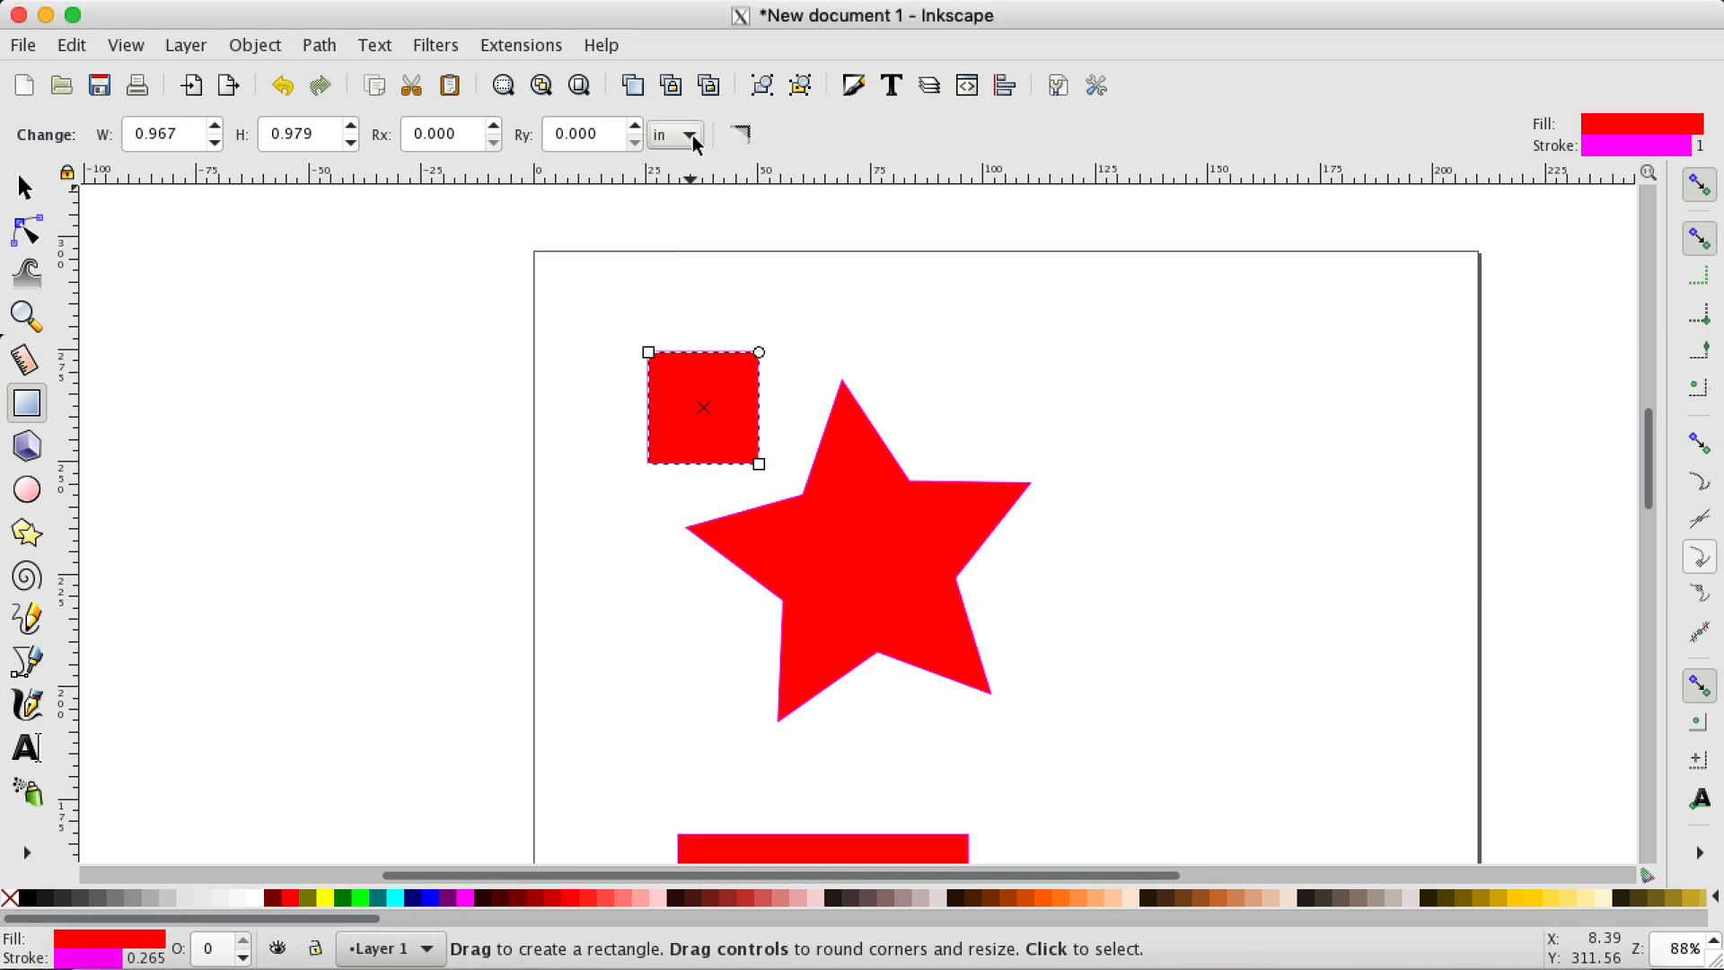
{"action": "left_click", "coordinate": [690, 137]}
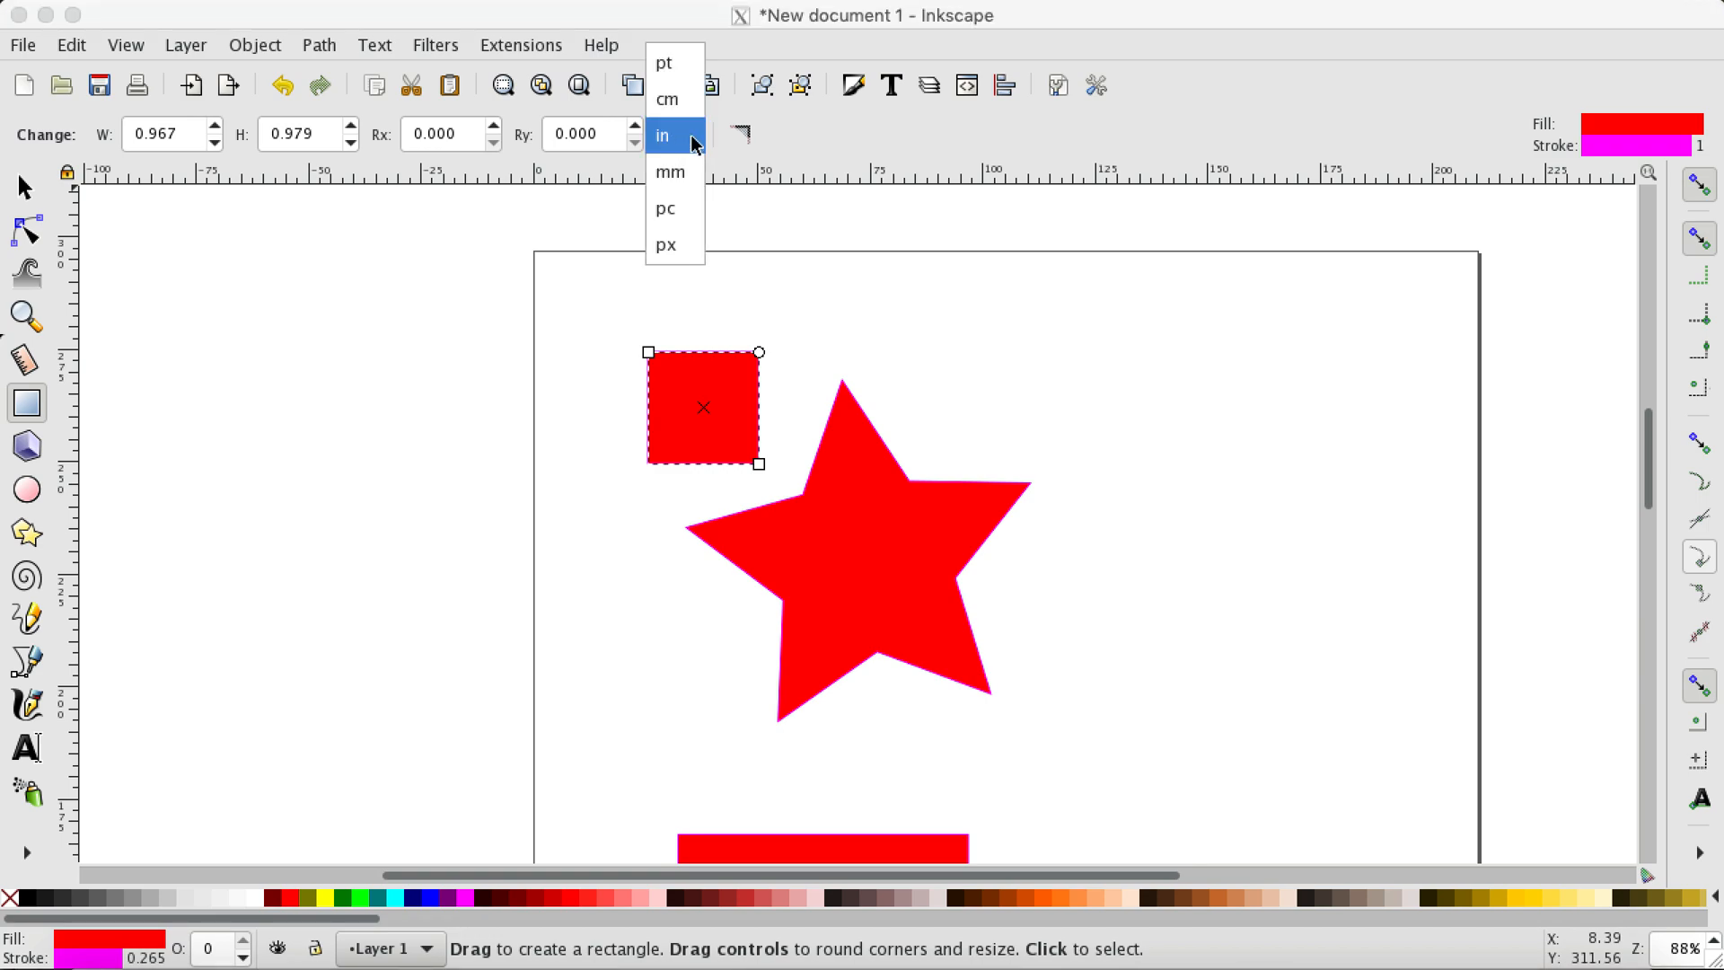
{"action": "left_click", "coordinate": [697, 171]}
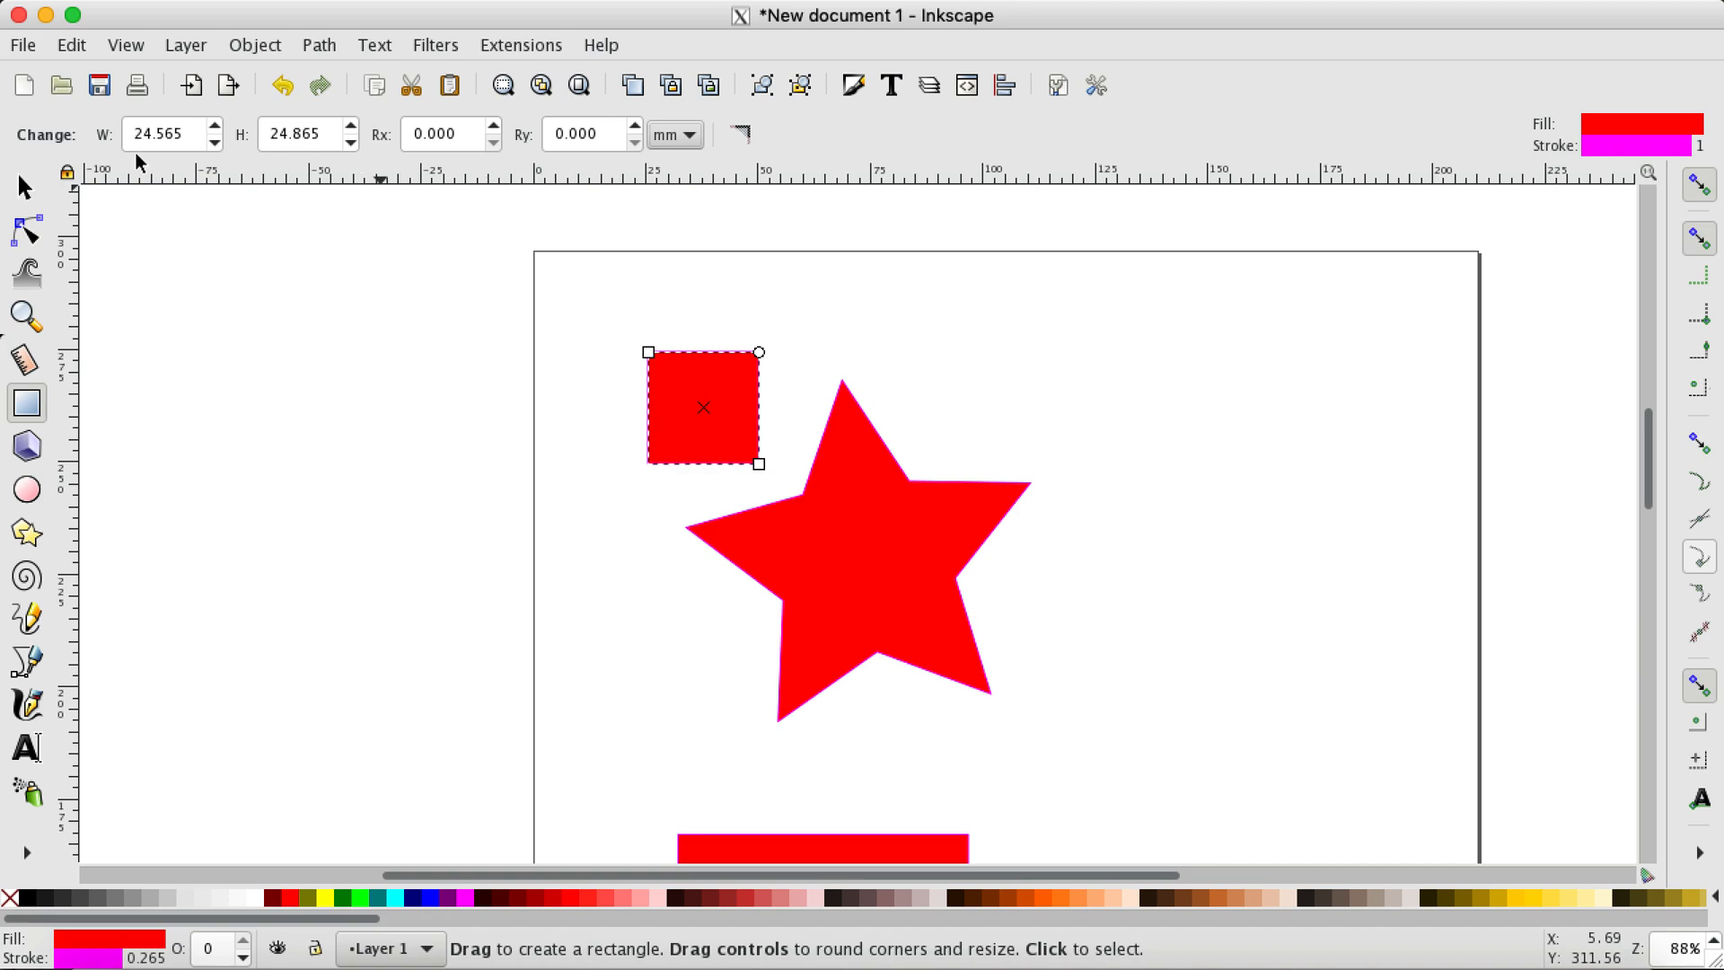
Step: Set the small rectangle's width and height to 25 mm each and deselect it
{"action": "double_click", "coordinate": [192, 135]}
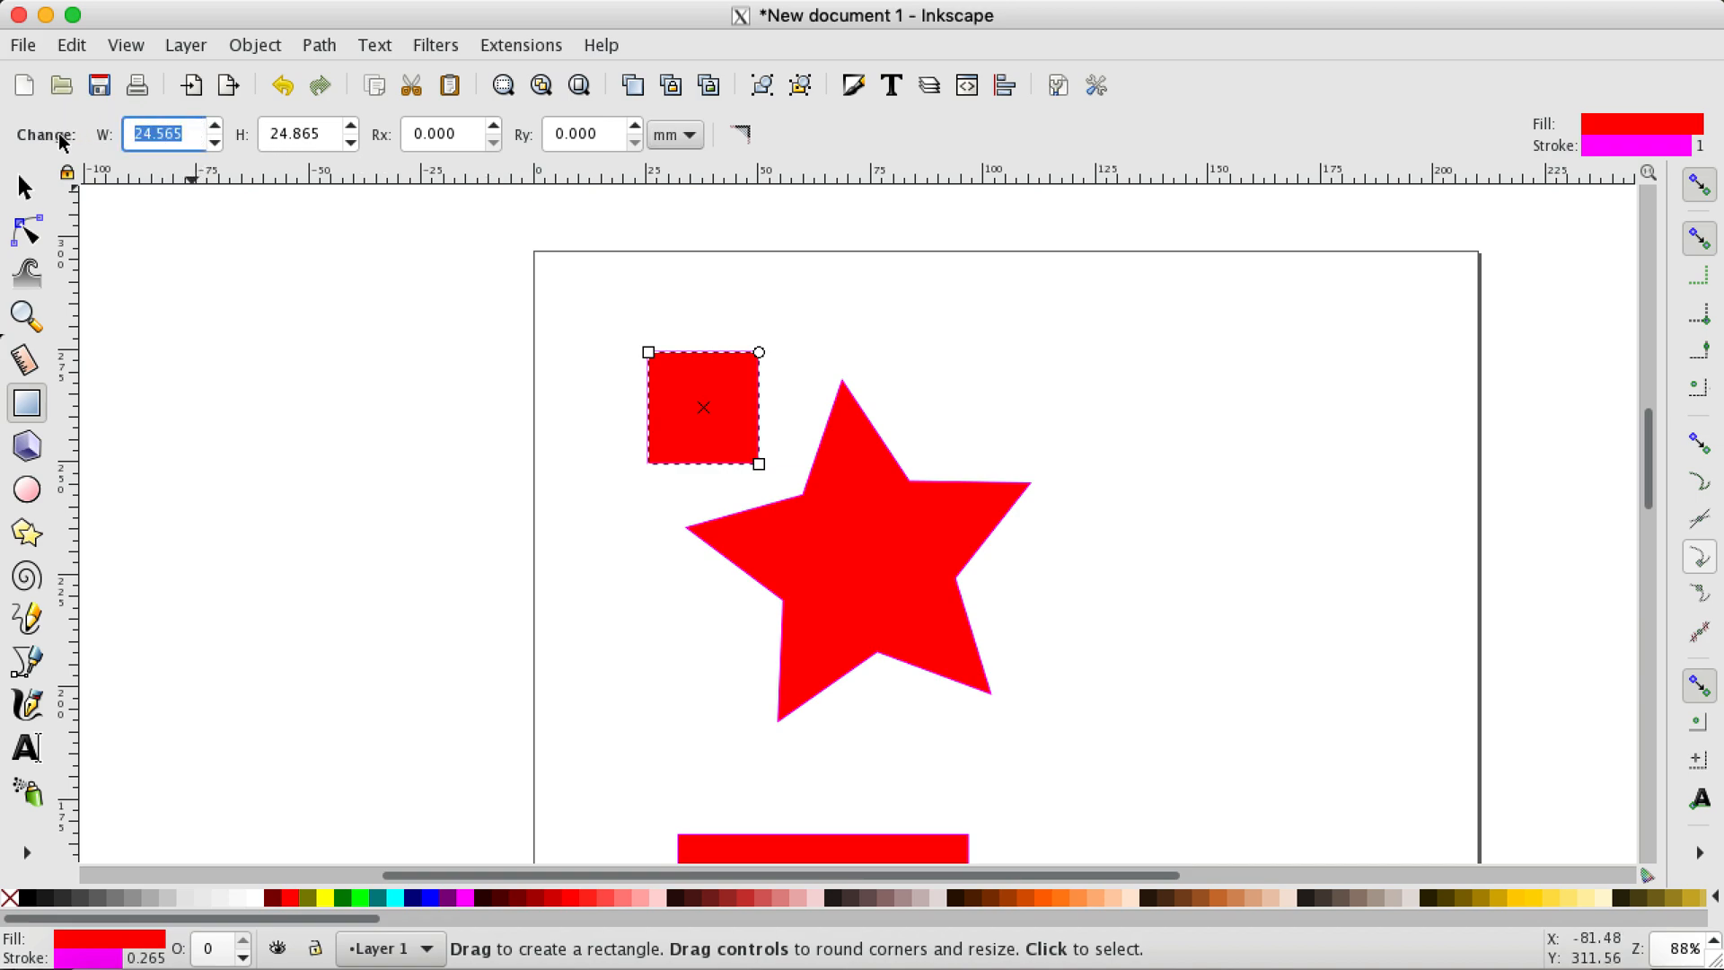
{"action": "type", "text": "25"}
{"action": "double_click", "coordinate": [334, 134]}
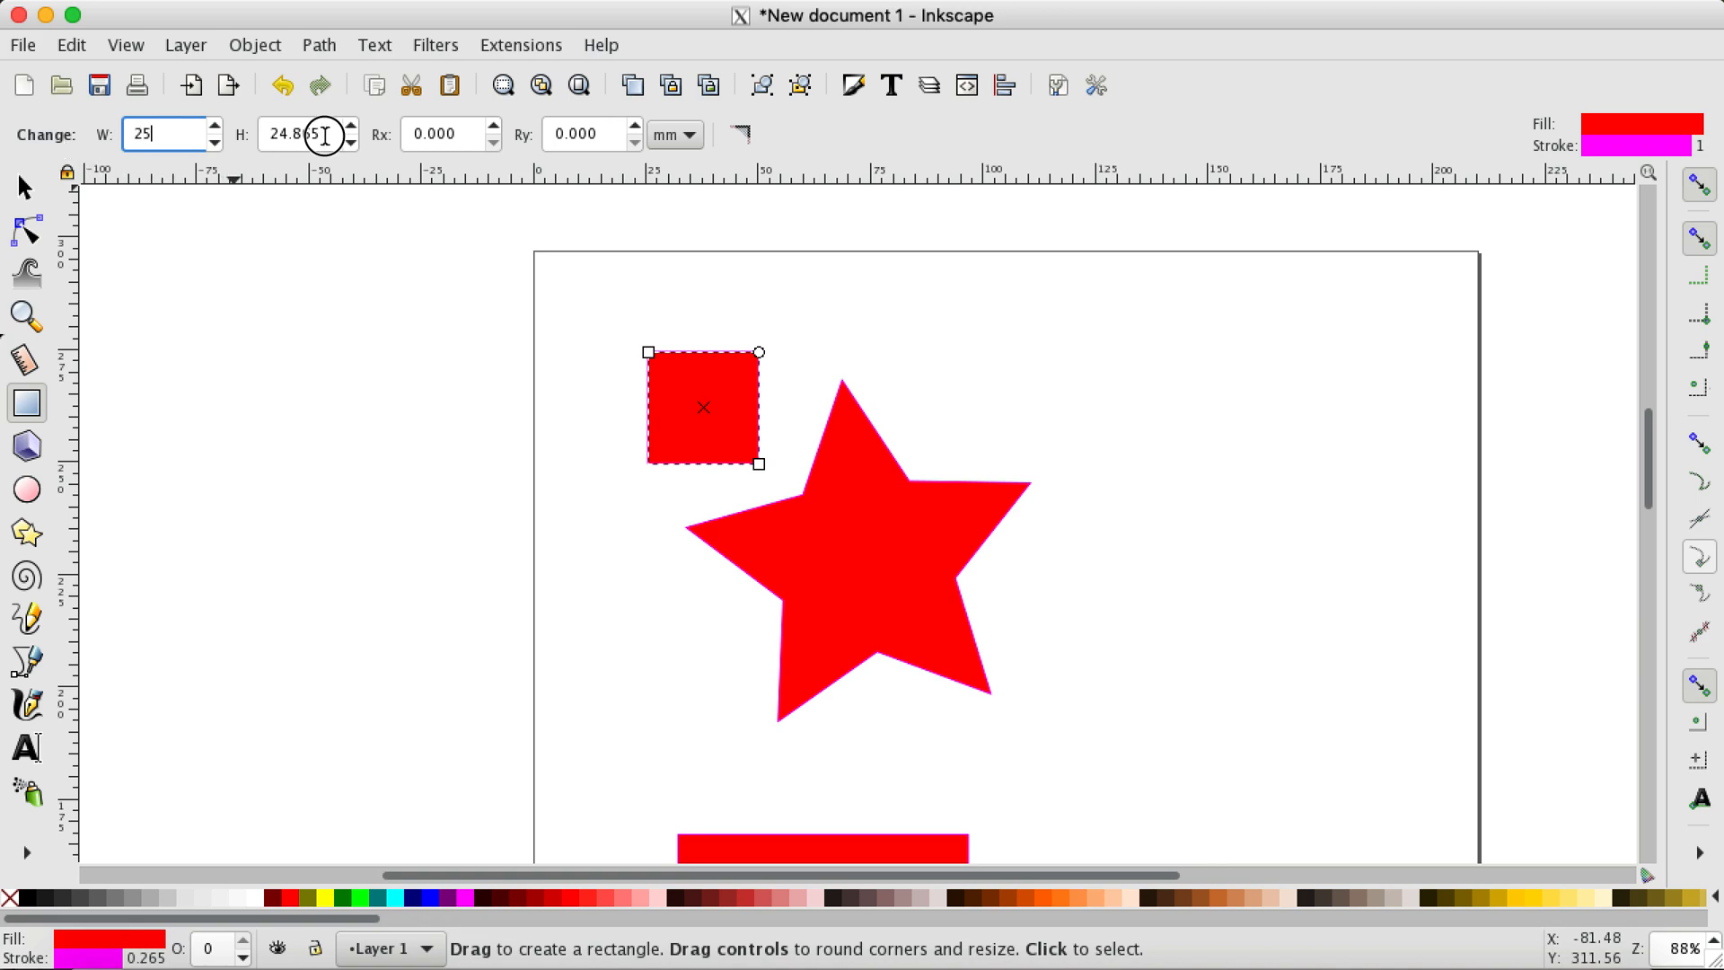
{"action": "type", "text": "25"}
{"action": "left_click", "coordinate": [804, 340]}
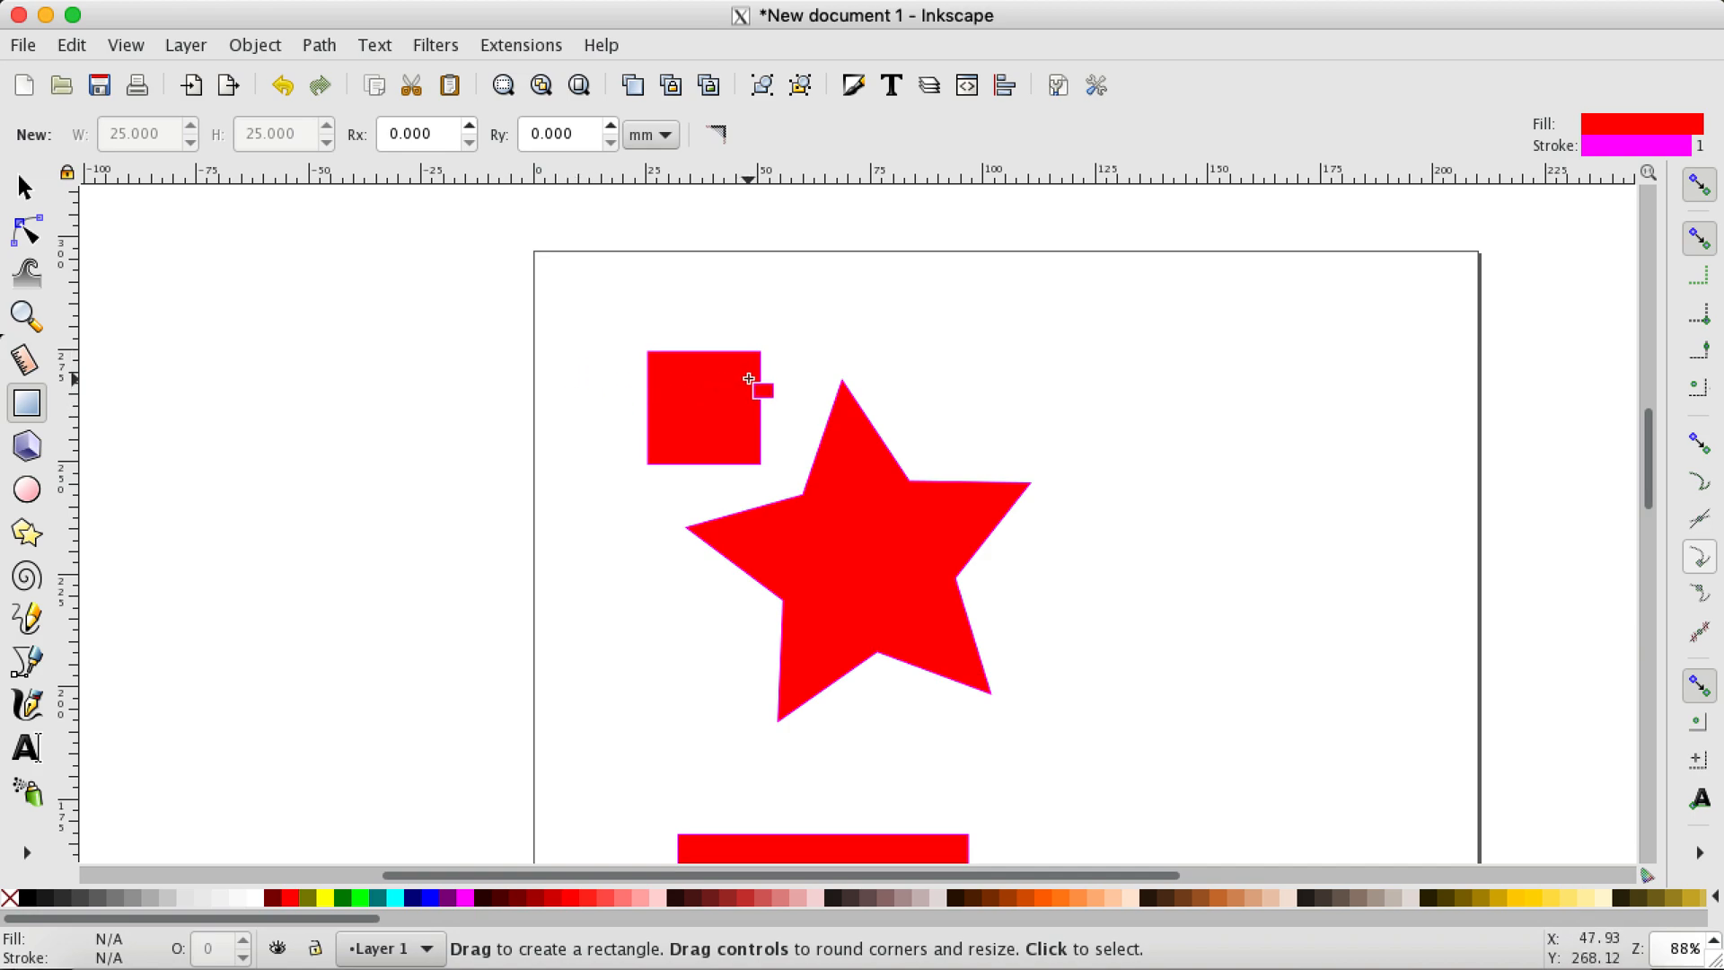
Step: Stretch the small rectangle to about 26.2 by 25.3 mm, and try rounding its corners before returning them to square
{"action": "left_click", "coordinate": [716, 393]}
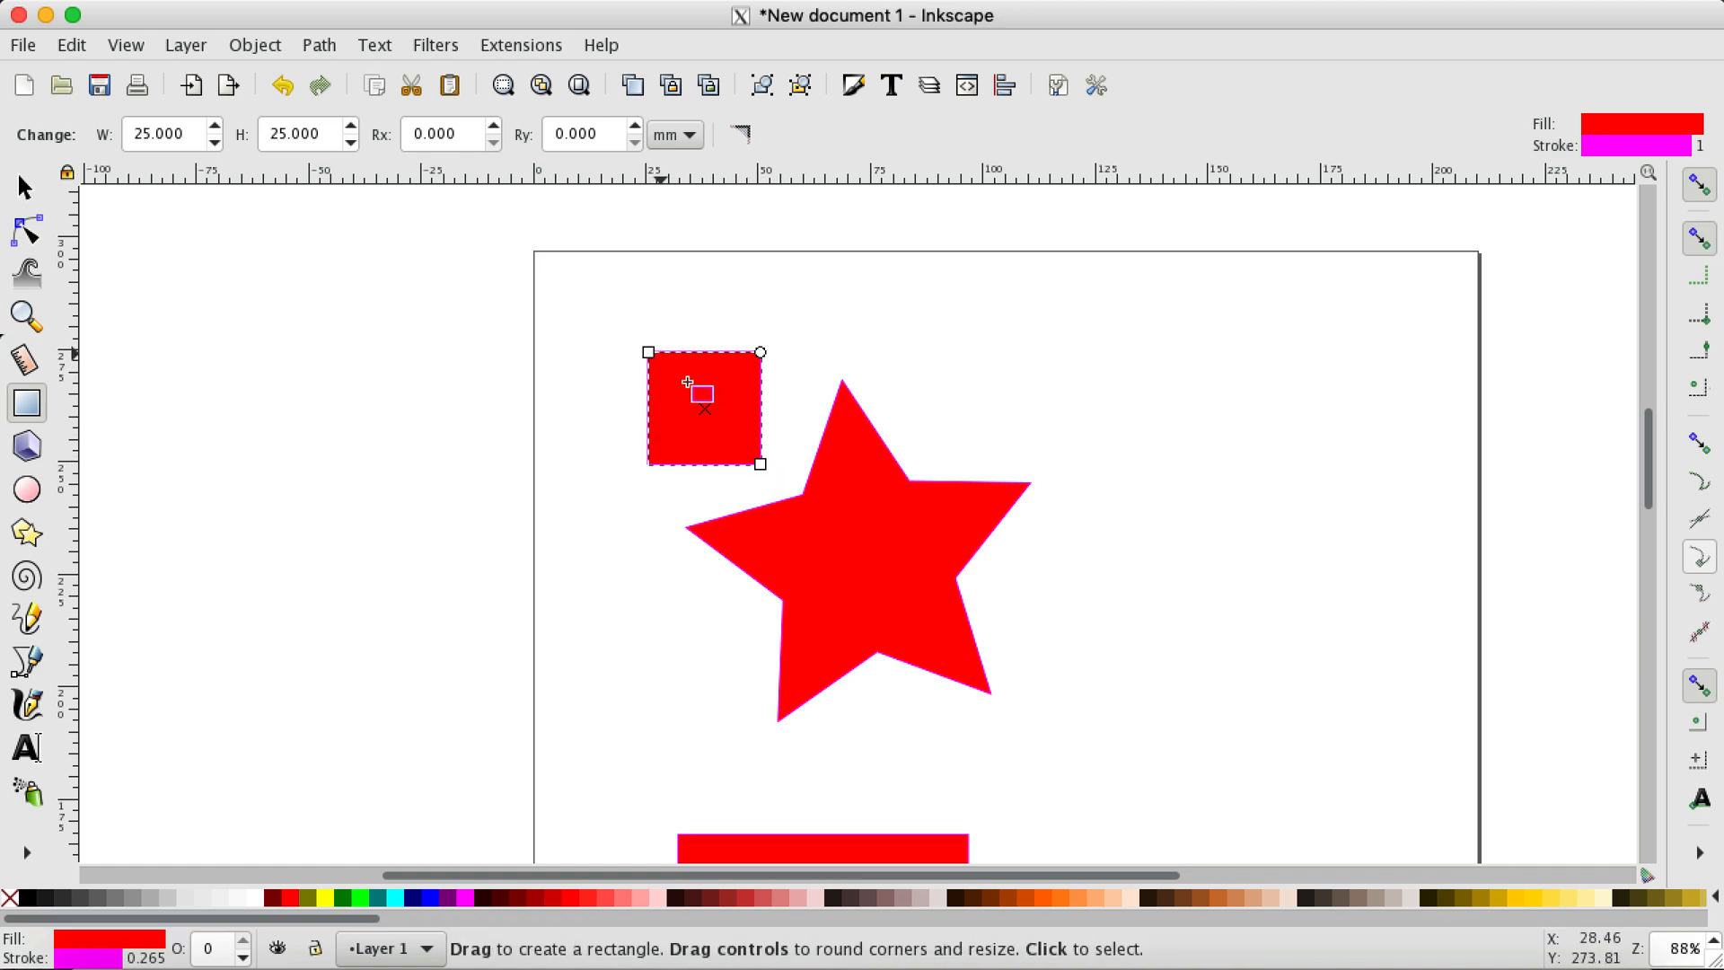
{"action": "mouse_move", "coordinate": [652, 352]}
{"action": "left_mouse_down"}
{"action": "mouse_move", "coordinate": [615, 308]}
{"action": "mouse_move", "coordinate": [597, 365]}
{"action": "mouse_move", "coordinate": [665, 388]}
{"action": "mouse_move", "coordinate": [631, 325]}
{"action": "mouse_move", "coordinate": [614, 415]}
{"action": "mouse_move", "coordinate": [684, 394]}
{"action": "mouse_move", "coordinate": [568, 352]}
{"action": "mouse_move", "coordinate": [678, 446]}
{"action": "mouse_move", "coordinate": [601, 343]}
{"action": "mouse_move", "coordinate": [609, 310]}
{"action": "mouse_move", "coordinate": [582, 279]}
{"action": "mouse_move", "coordinate": [686, 384]}
{"action": "mouse_move", "coordinate": [612, 343]}
{"action": "mouse_move", "coordinate": [644, 353]}
{"action": "left_mouse_up"}
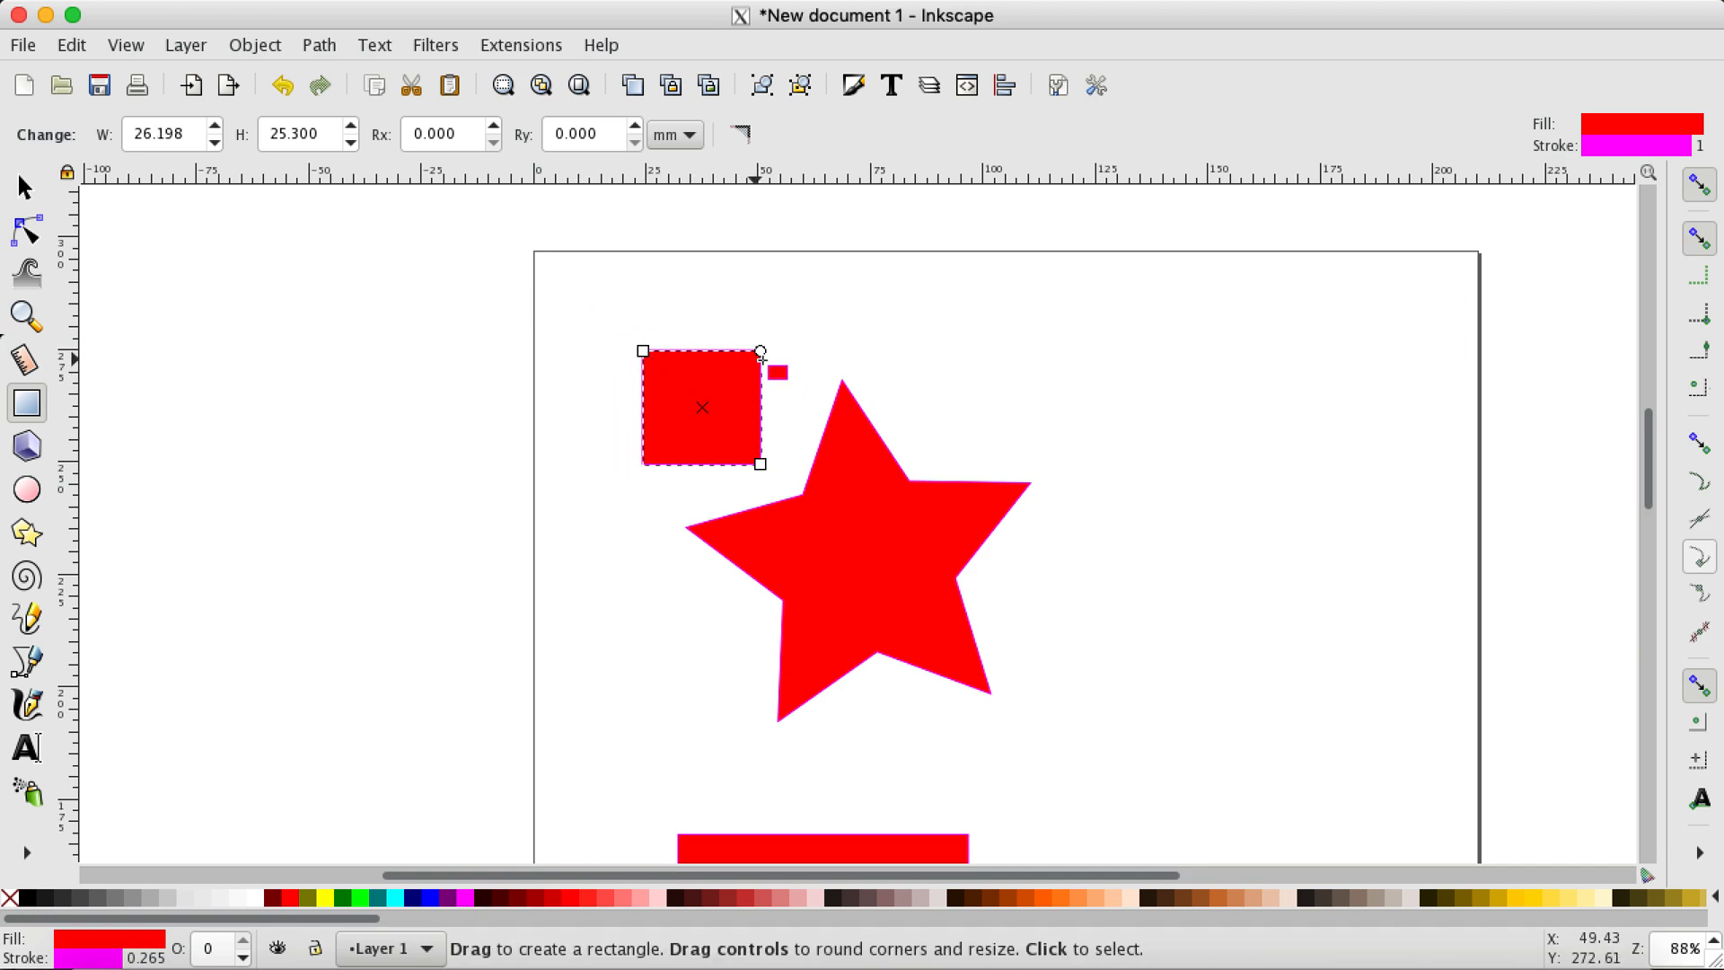
{"action": "left_click_drag", "start_coordinate": [761, 351], "coordinate": [761, 385]}
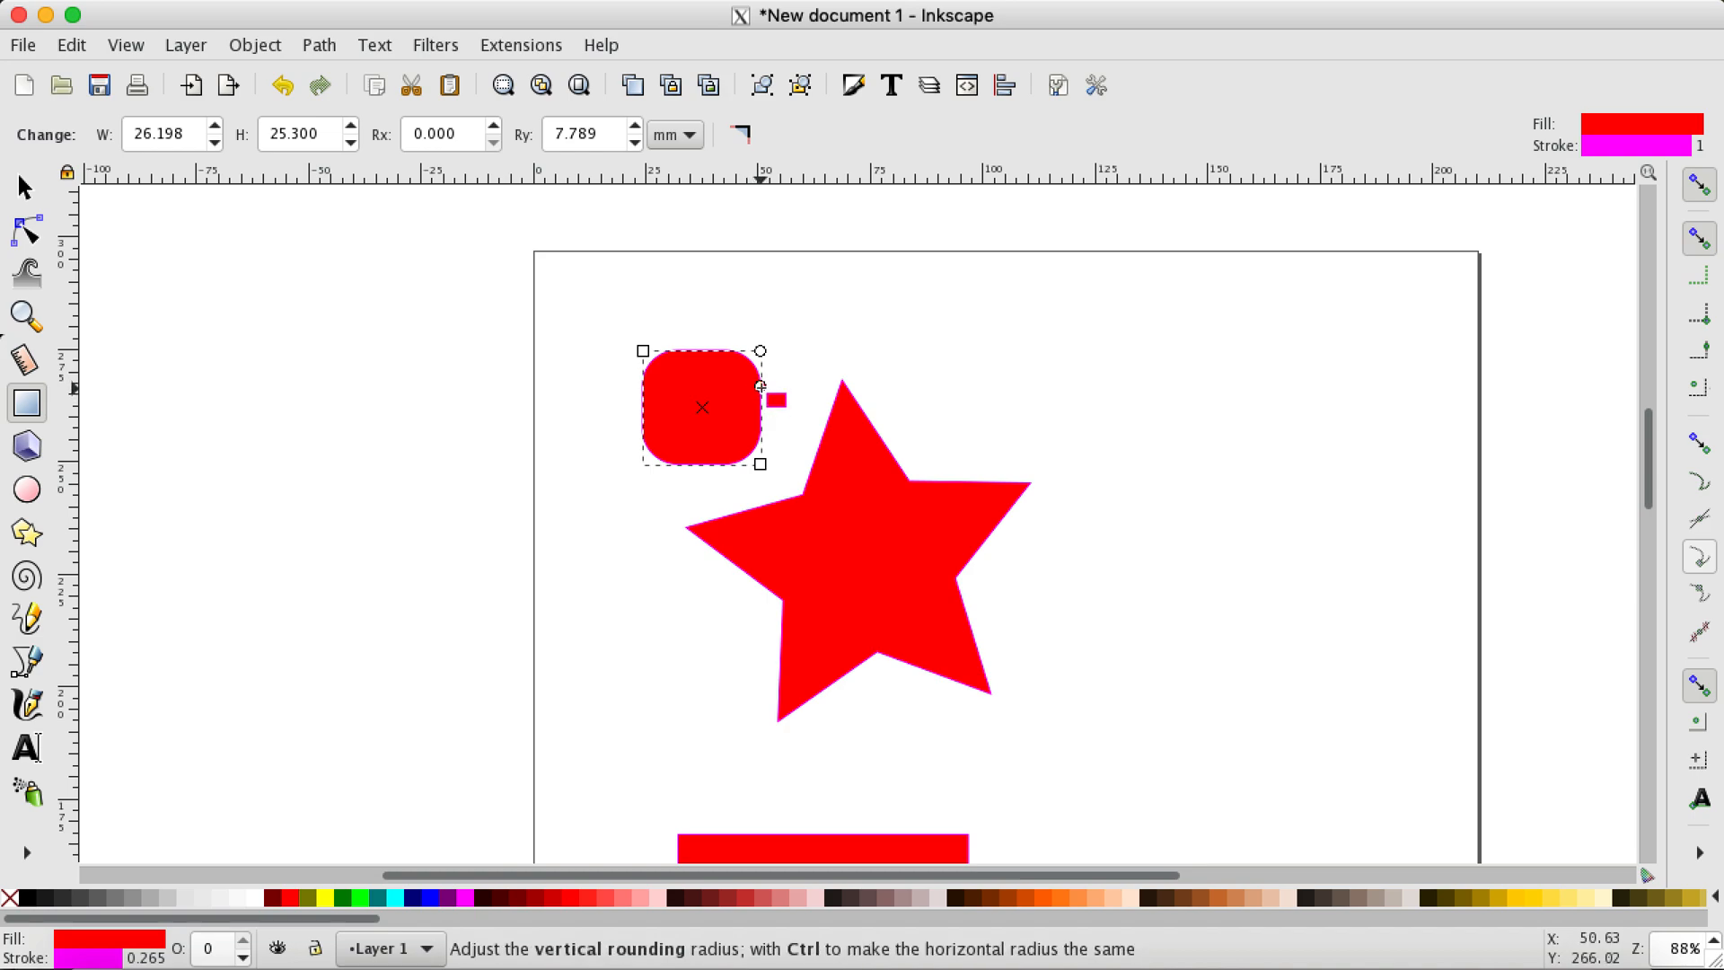
{"action": "mouse_move", "coordinate": [760, 352]}
{"action": "left_mouse_down"}
{"action": "mouse_move", "coordinate": [716, 341]}
{"action": "mouse_move", "coordinate": [762, 412]}
{"action": "mouse_move", "coordinate": [742, 352]}
{"action": "mouse_move", "coordinate": [717, 352]}
{"action": "mouse_move", "coordinate": [762, 352]}
{"action": "left_mouse_up"}
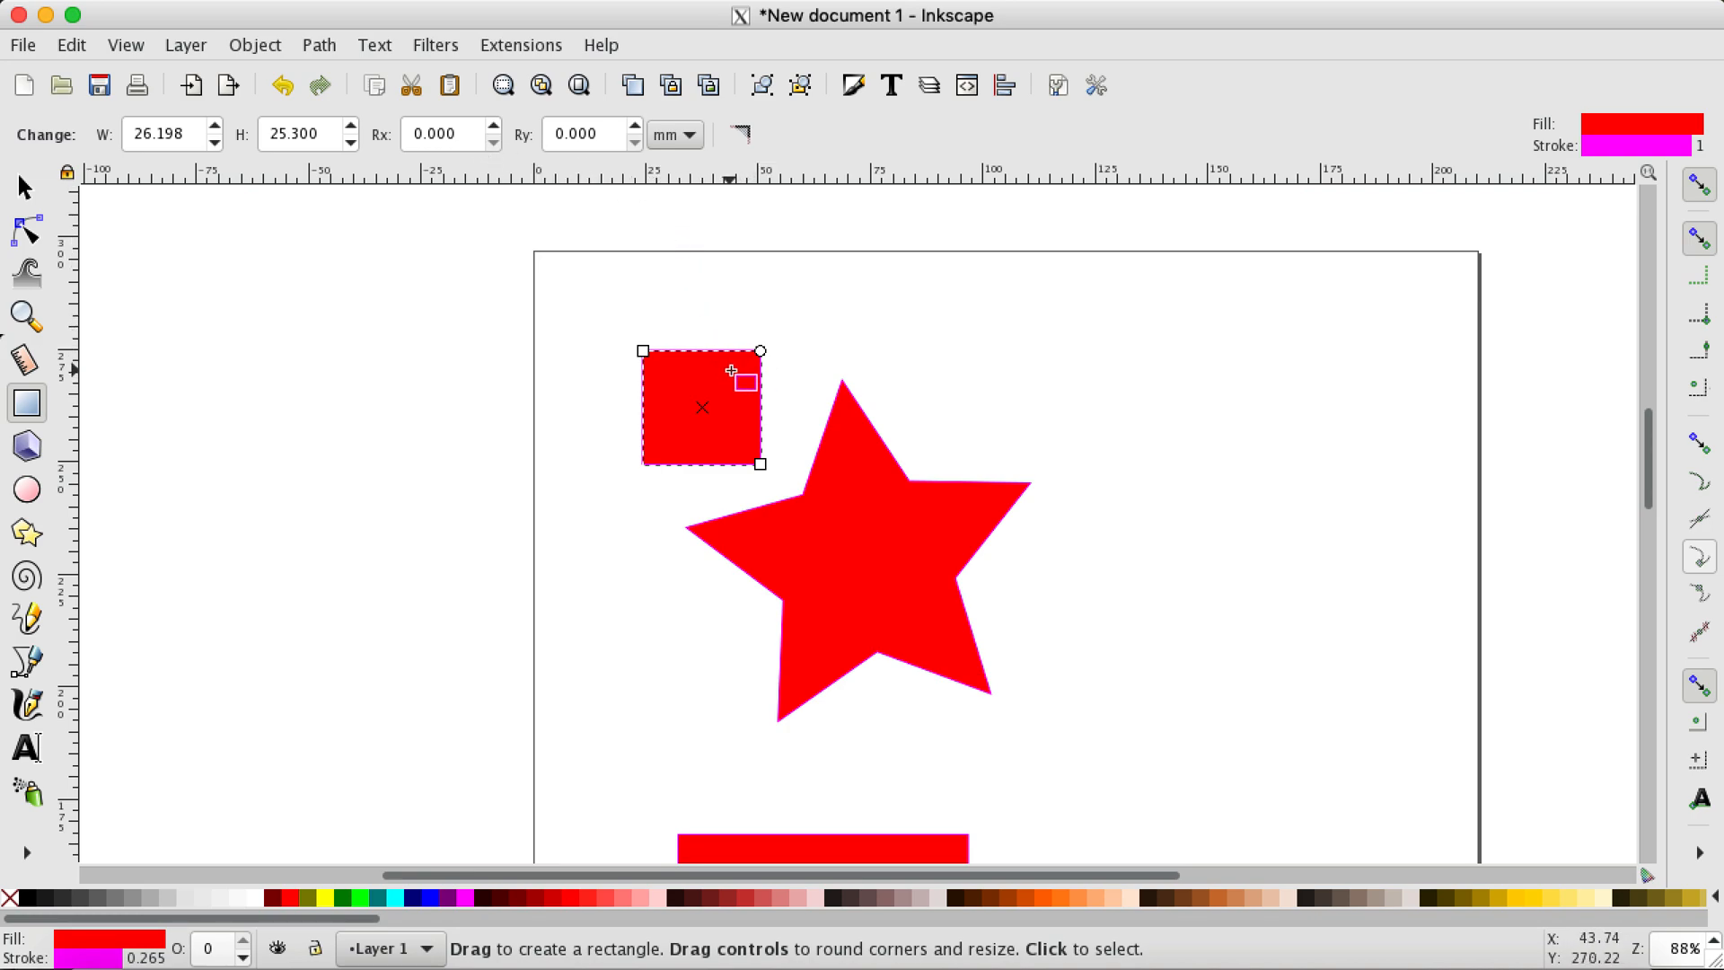
Step: Reselect the small rectangle with the selection tool and move it up and left to about X 19, Y 257 mm
{"action": "left_click", "coordinate": [25, 190]}
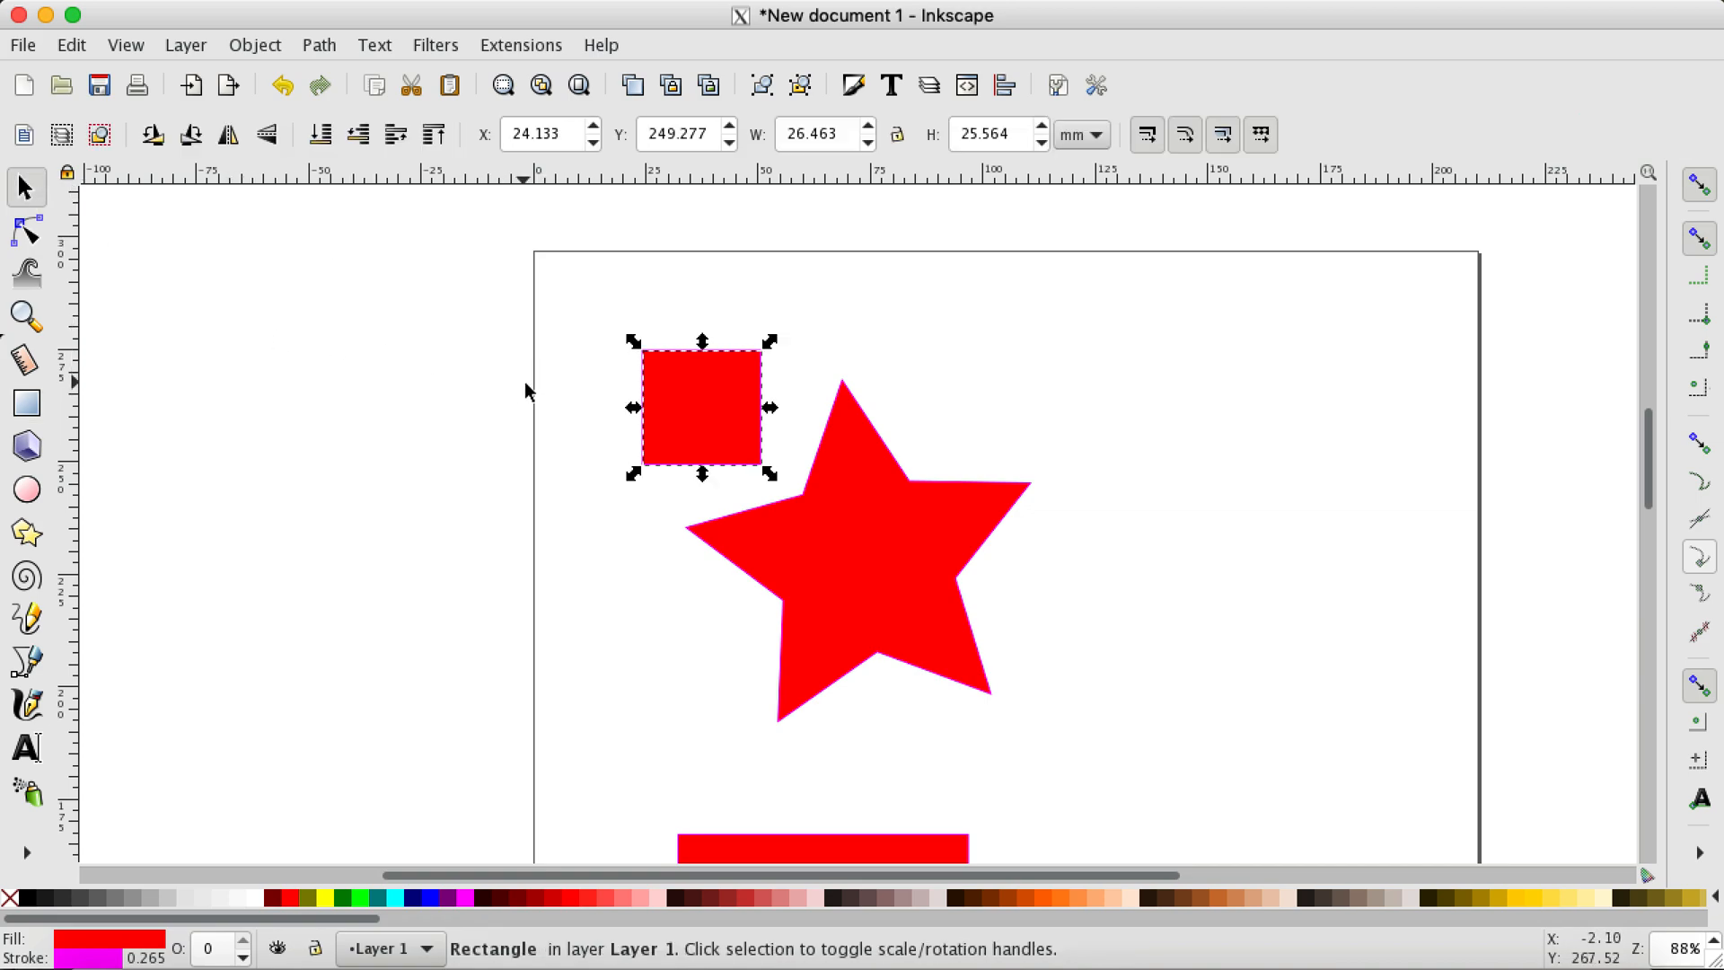
{"action": "left_click", "coordinate": [758, 280]}
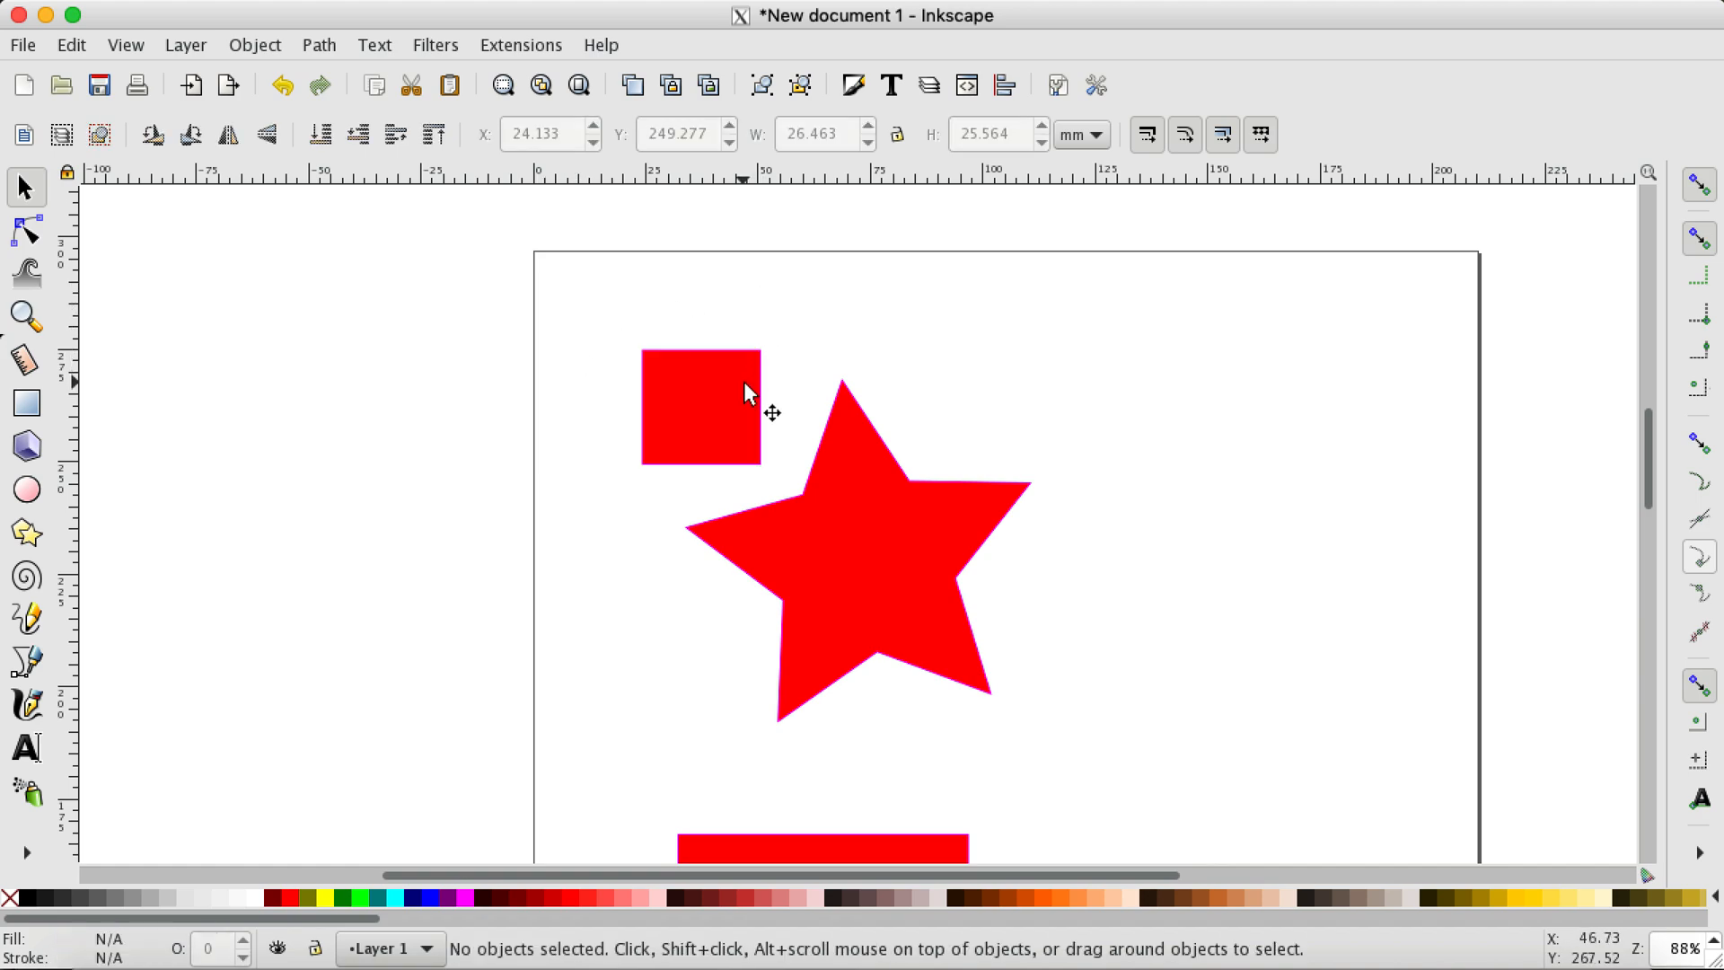
{"action": "left_click", "coordinate": [731, 399]}
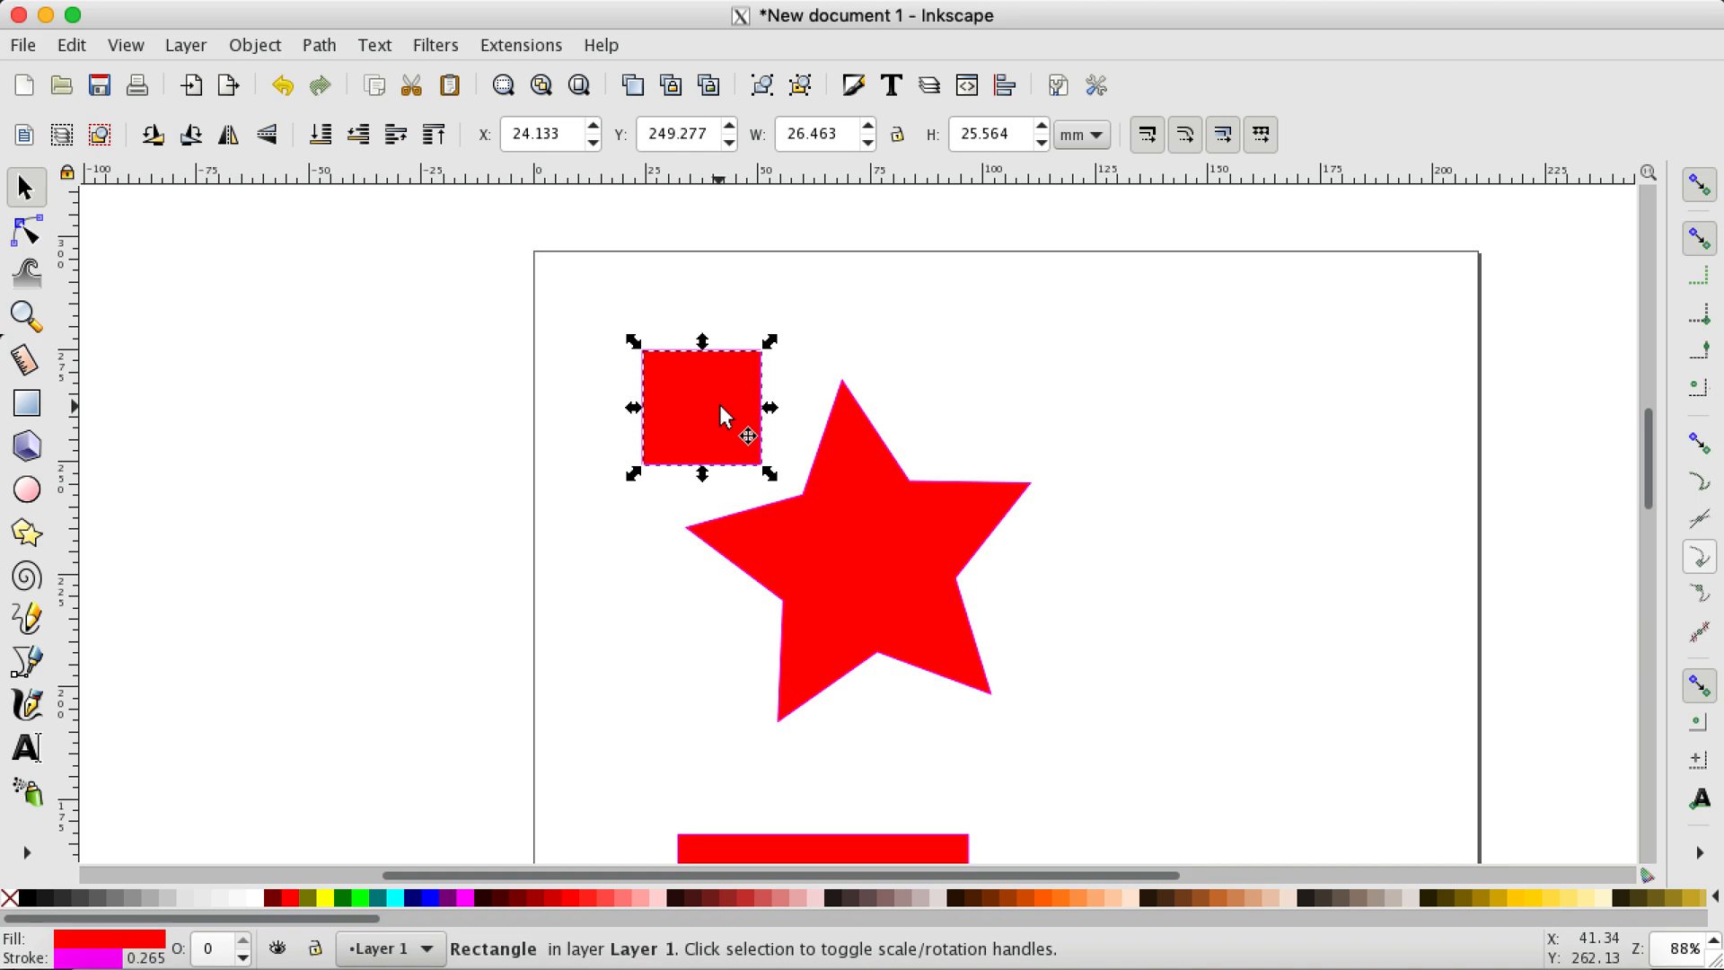
{"action": "left_click_drag", "start_coordinate": [708, 401], "coordinate": [680, 371]}
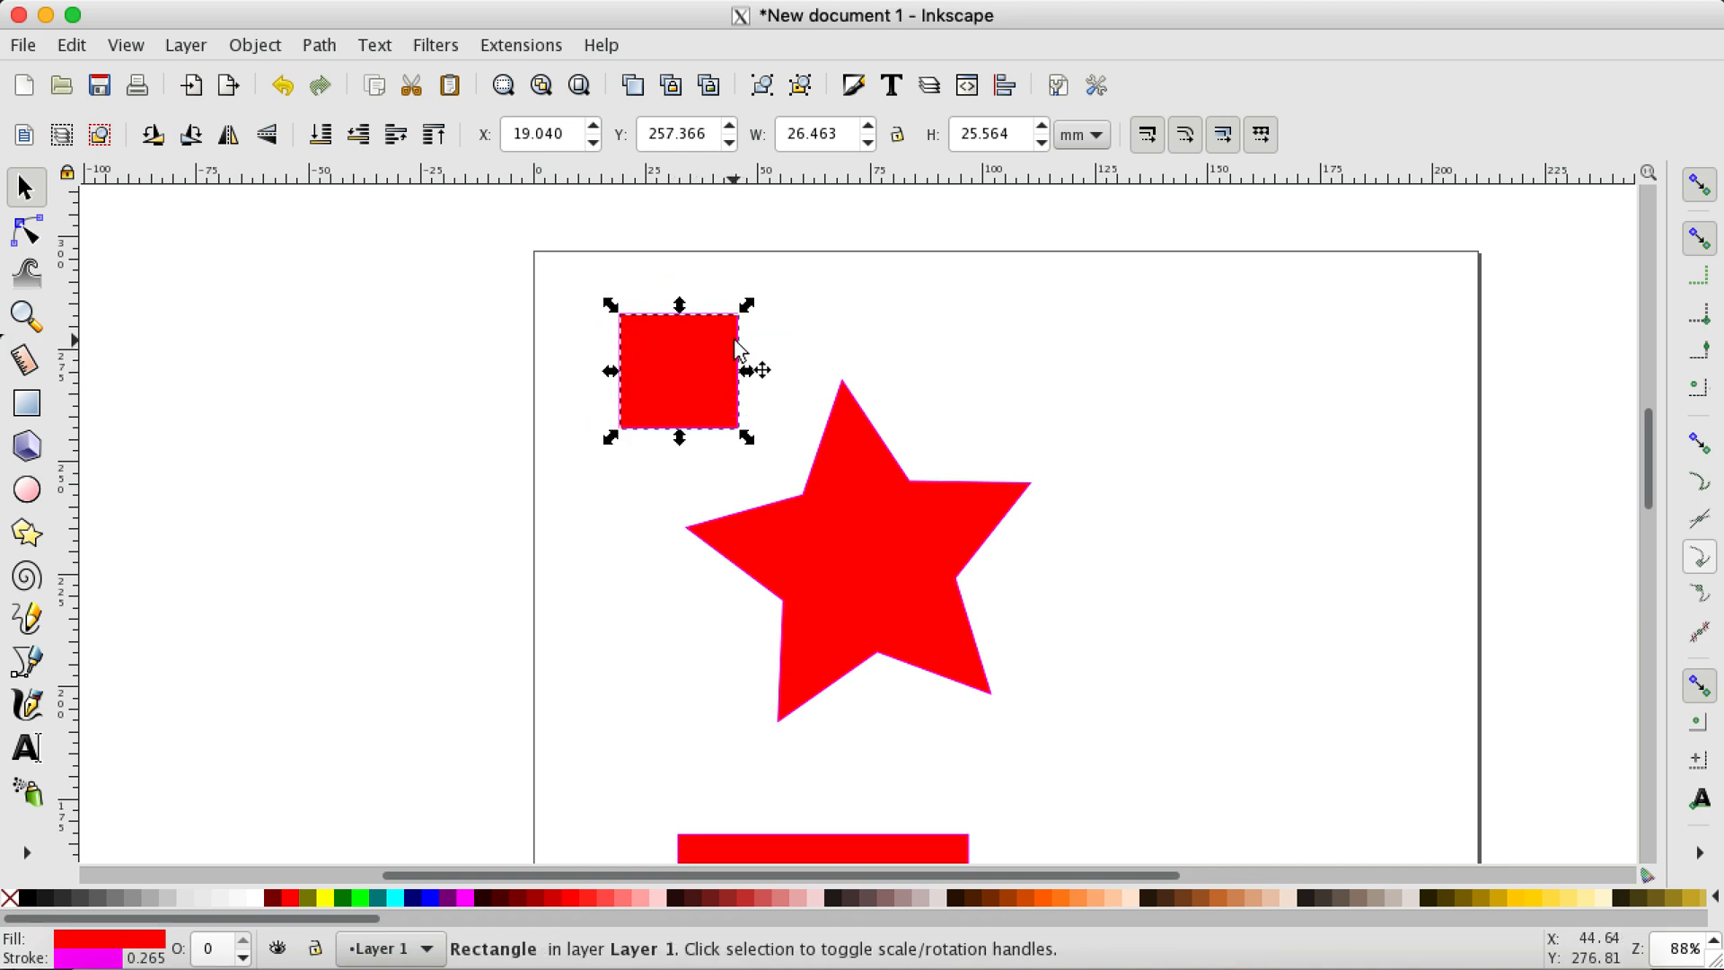
Step: Scale the small rectangle freehand from its corner and sides to about 29.5 by 26.2 mm
{"action": "left_click_drag", "start_coordinate": [746, 307], "coordinate": [724, 337]}
{"action": "mouse_move", "coordinate": [748, 322]}
{"action": "left_mouse_down"}
{"action": "mouse_move", "coordinate": [746, 293]}
{"action": "mouse_move", "coordinate": [741, 342]}
{"action": "mouse_move", "coordinate": [754, 315]}
{"action": "mouse_move", "coordinate": [739, 304]}
{"action": "mouse_move", "coordinate": [735, 342]}
{"action": "mouse_move", "coordinate": [704, 350]}
{"action": "mouse_move", "coordinate": [751, 309]}
{"action": "mouse_move", "coordinate": [728, 312]}
{"action": "mouse_move", "coordinate": [720, 281]}
{"action": "mouse_move", "coordinate": [757, 319]}
{"action": "mouse_move", "coordinate": [723, 328]}
{"action": "mouse_move", "coordinate": [712, 288]}
{"action": "mouse_move", "coordinate": [746, 299]}
{"action": "left_mouse_up"}
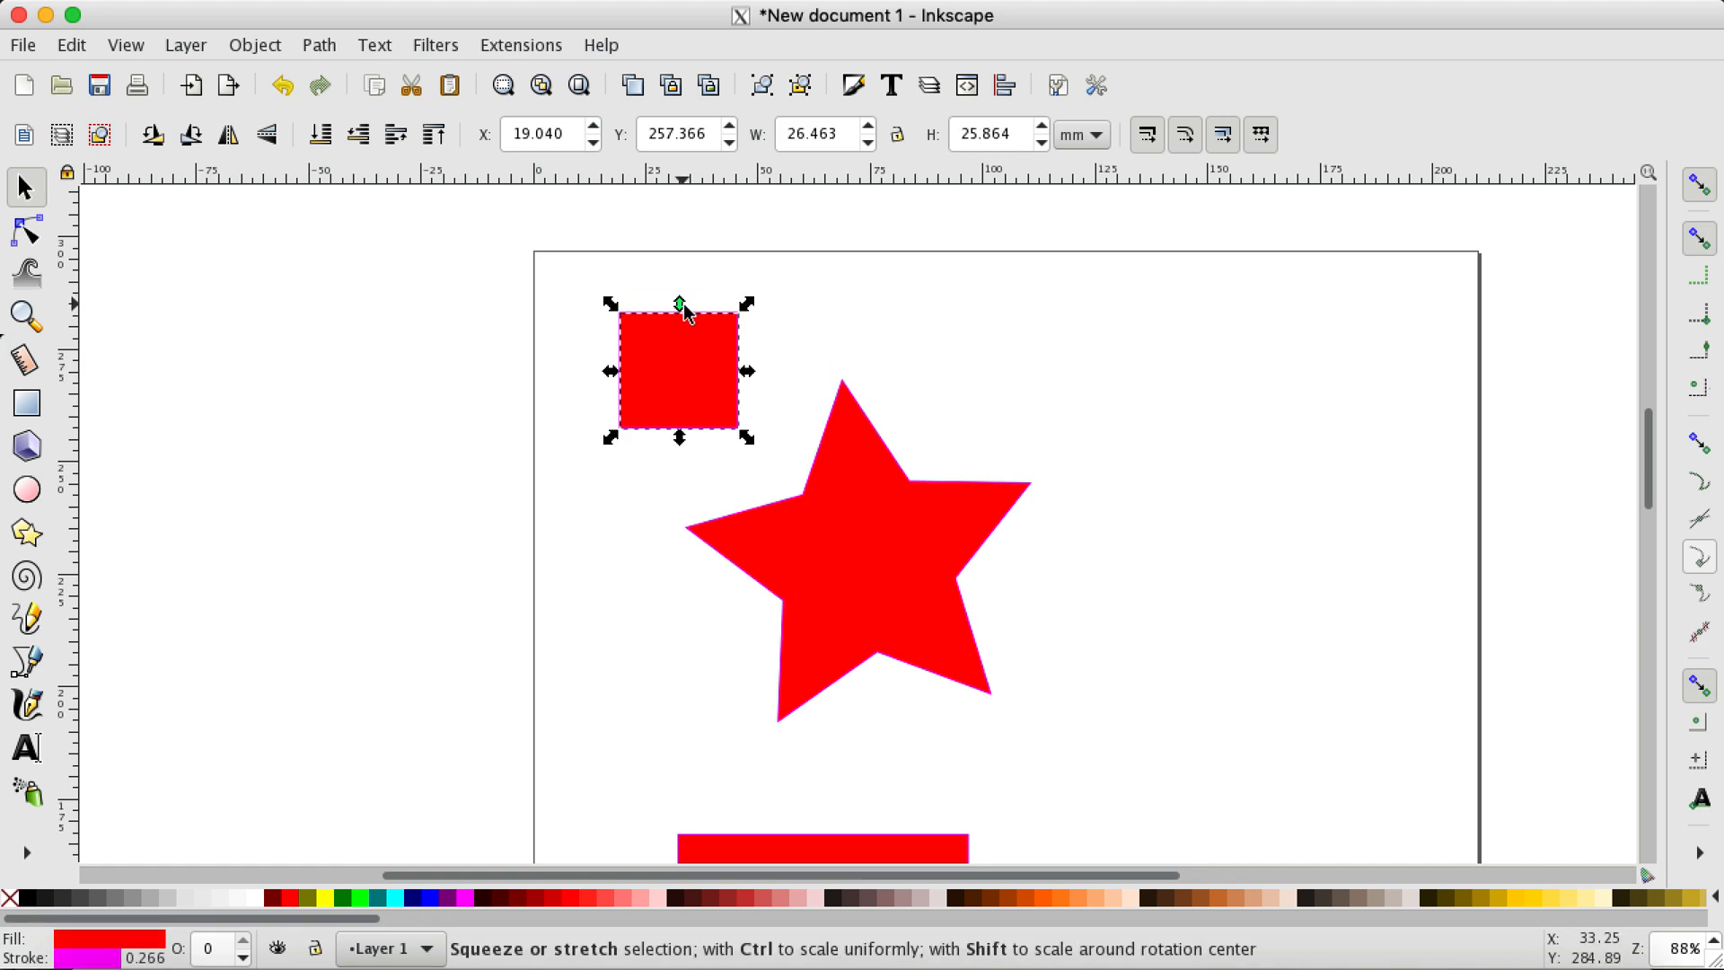
{"action": "mouse_move", "coordinate": [616, 369]}
{"action": "left_mouse_down"}
{"action": "mouse_move", "coordinate": [658, 354]}
{"action": "mouse_move", "coordinate": [604, 377]}
{"action": "mouse_move", "coordinate": [633, 357]}
{"action": "mouse_move", "coordinate": [607, 361]}
{"action": "left_mouse_up"}
{"action": "mouse_move", "coordinate": [673, 302]}
{"action": "left_mouse_down"}
{"action": "mouse_move", "coordinate": [677, 281]}
{"action": "mouse_move", "coordinate": [672, 310]}
{"action": "left_mouse_up"}
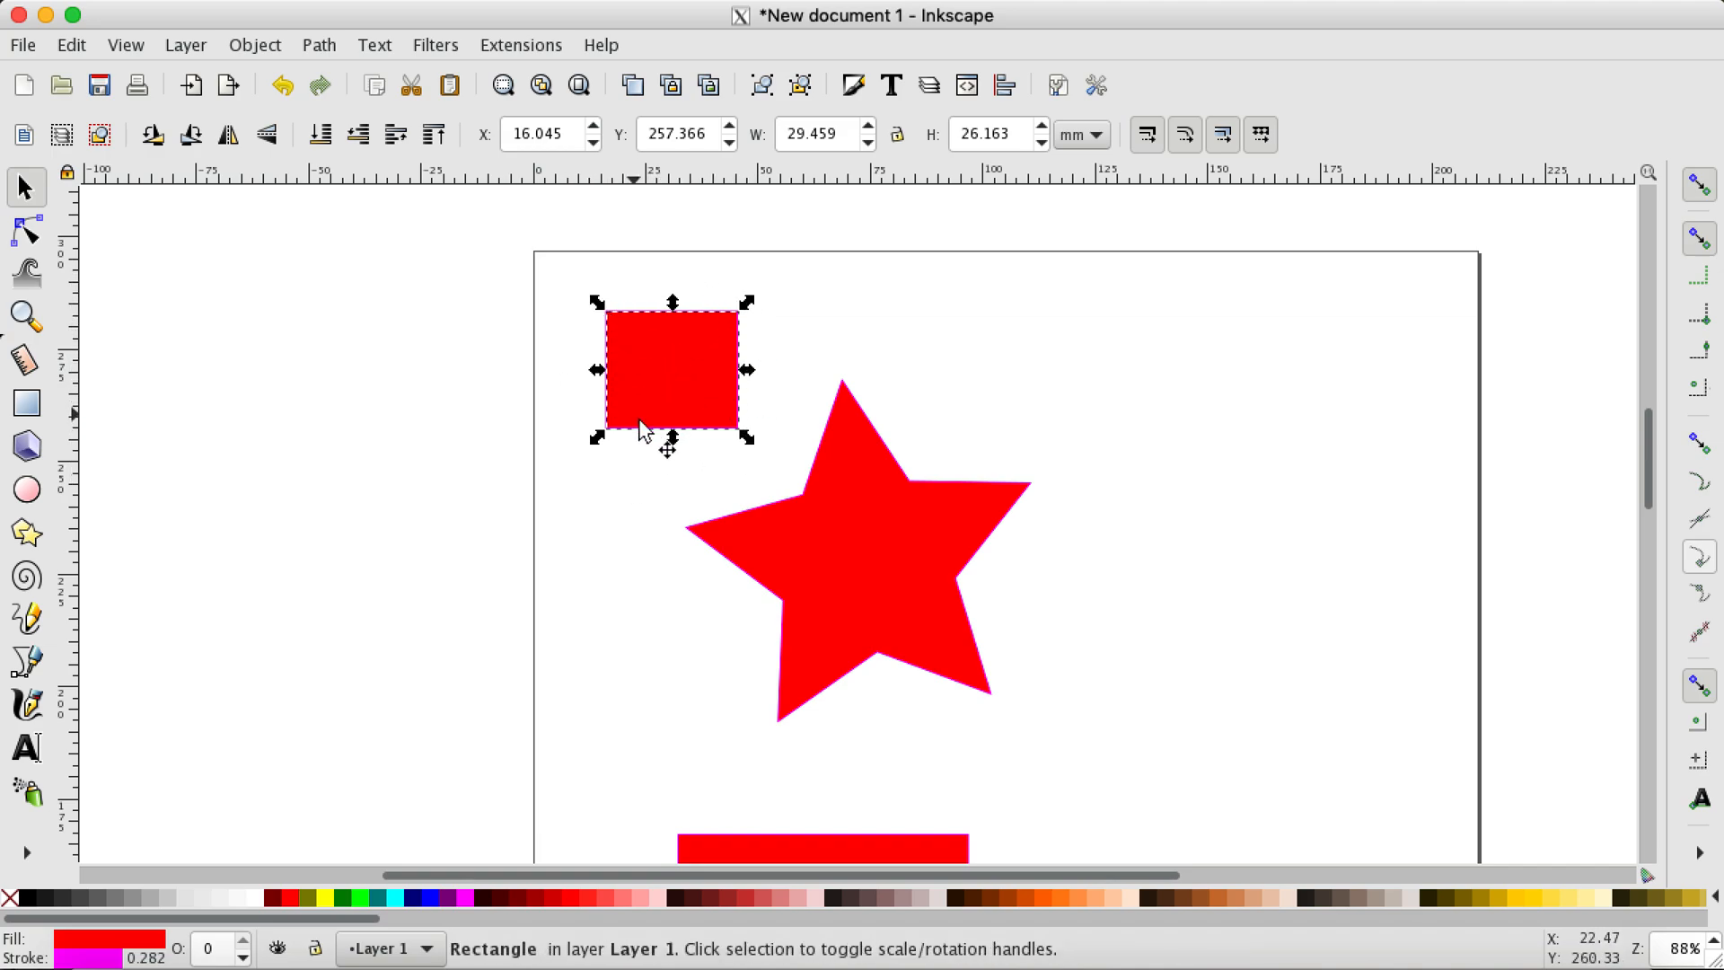
Step: Toggle the small rectangle to its rotate and skew handles and skew its right side slightly downwards
{"action": "left_click", "coordinate": [700, 375]}
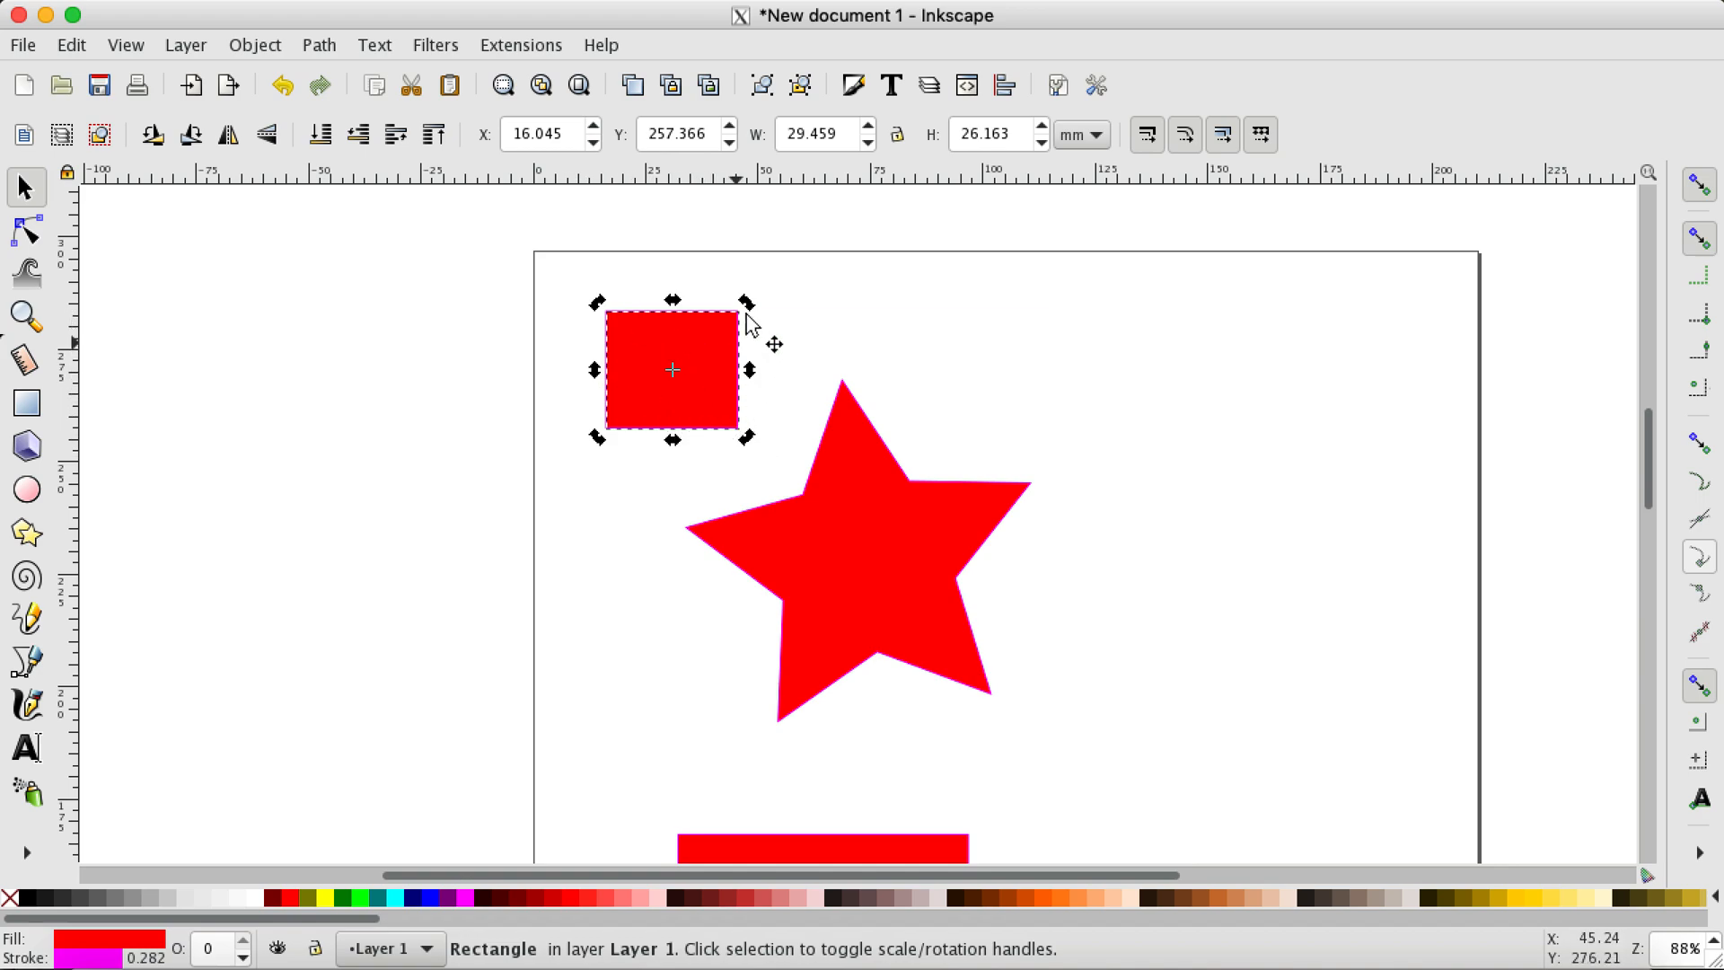
{"action": "mouse_move", "coordinate": [751, 373]}
{"action": "left_mouse_down"}
{"action": "mouse_move", "coordinate": [754, 339]}
{"action": "mouse_move", "coordinate": [750, 400]}
{"action": "mouse_move", "coordinate": [759, 371]}
{"action": "left_mouse_up"}
{"action": "left_click", "coordinate": [761, 377]}
{"action": "left_click", "coordinate": [706, 326]}
Step: Scale the skewed rectangle freehand to about 30.7 by 30.1 mm
{"action": "mouse_move", "coordinate": [674, 292]}
{"action": "left_mouse_down"}
{"action": "mouse_move", "coordinate": [582, 308]}
{"action": "mouse_move", "coordinate": [700, 311]}
{"action": "mouse_move", "coordinate": [685, 315]}
{"action": "left_mouse_up"}
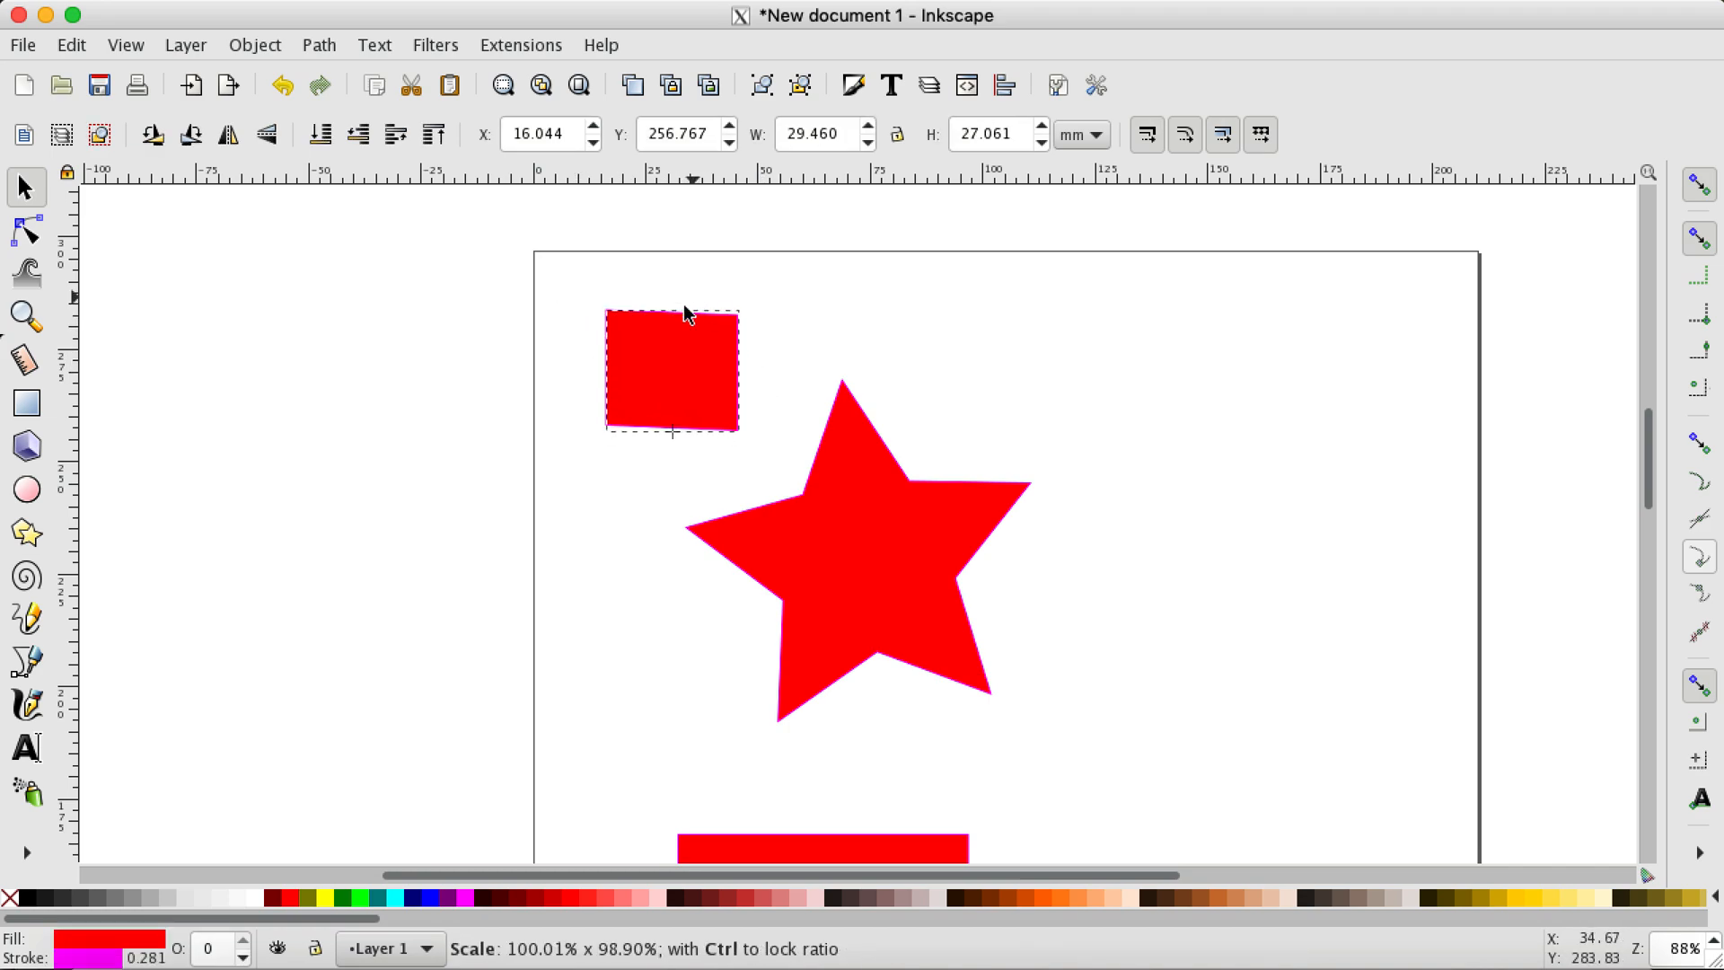
{"action": "mouse_move", "coordinate": [613, 367]}
{"action": "left_mouse_down"}
{"action": "mouse_move", "coordinate": [650, 370]}
{"action": "mouse_move", "coordinate": [584, 370]}
{"action": "left_mouse_up"}
{"action": "mouse_move", "coordinate": [746, 304]}
{"action": "left_mouse_down"}
{"action": "mouse_move", "coordinate": [728, 332]}
{"action": "mouse_move", "coordinate": [762, 307]}
{"action": "mouse_move", "coordinate": [742, 288]}
{"action": "left_mouse_up"}
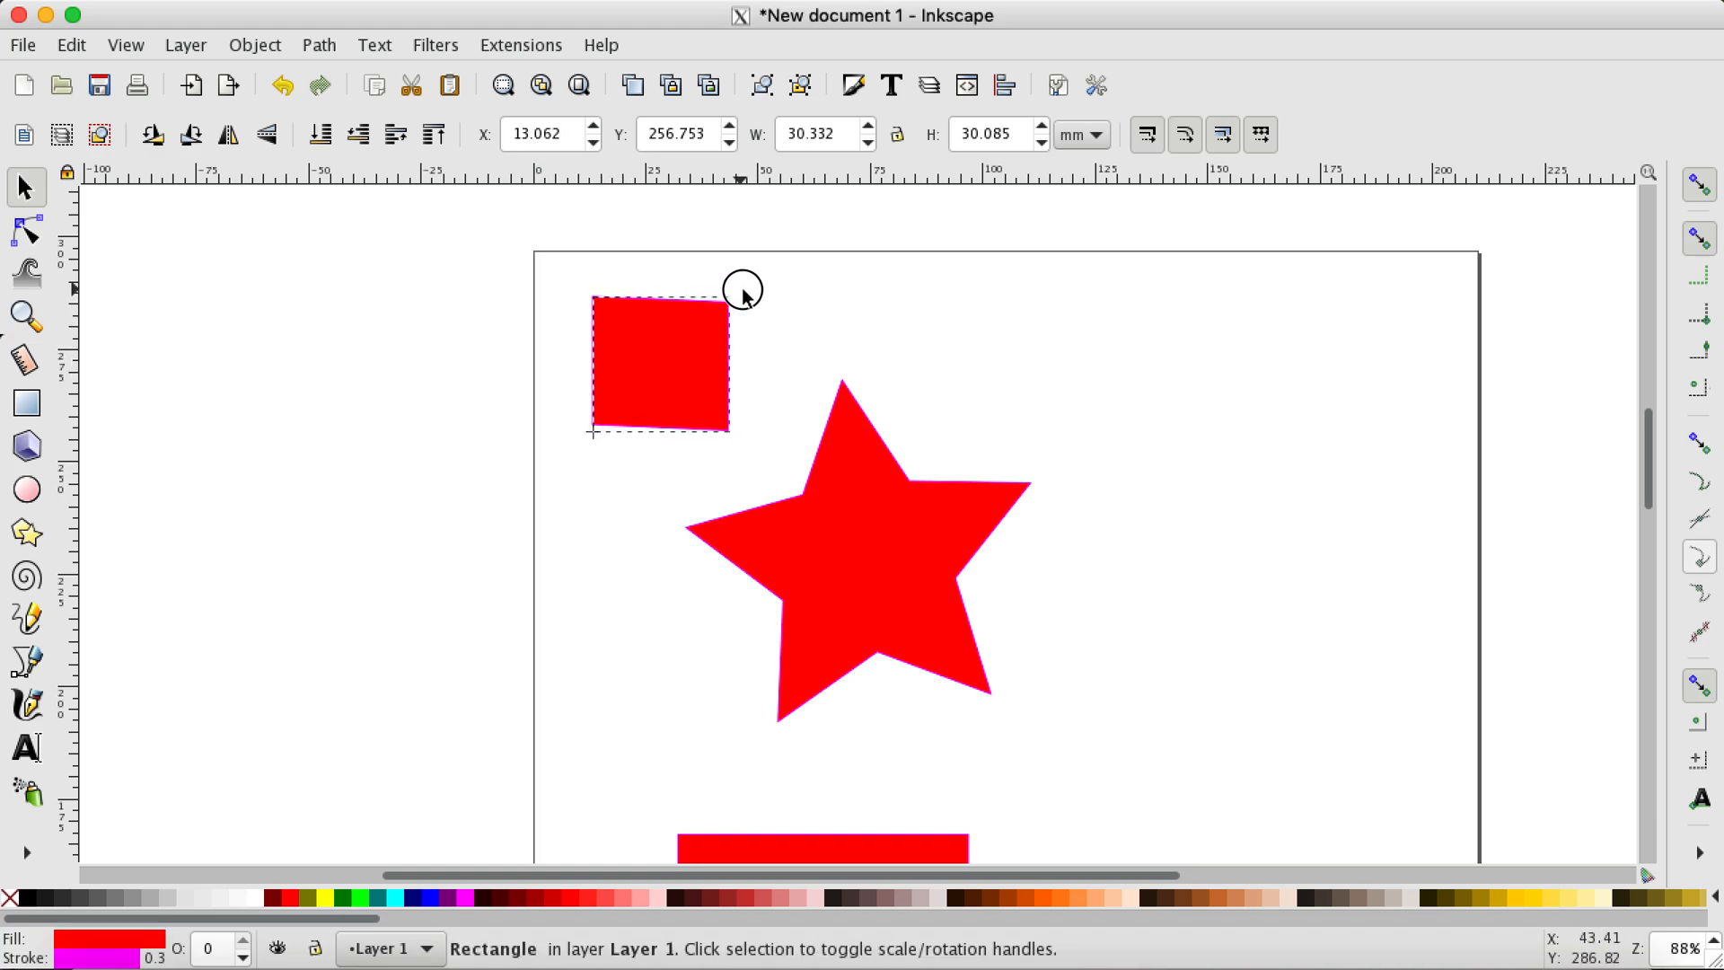
Step: Rotate the small rectangle slightly about its centre and about a pivot moved outside it, and return the pivot to its middle
{"action": "left_click", "coordinate": [710, 391]}
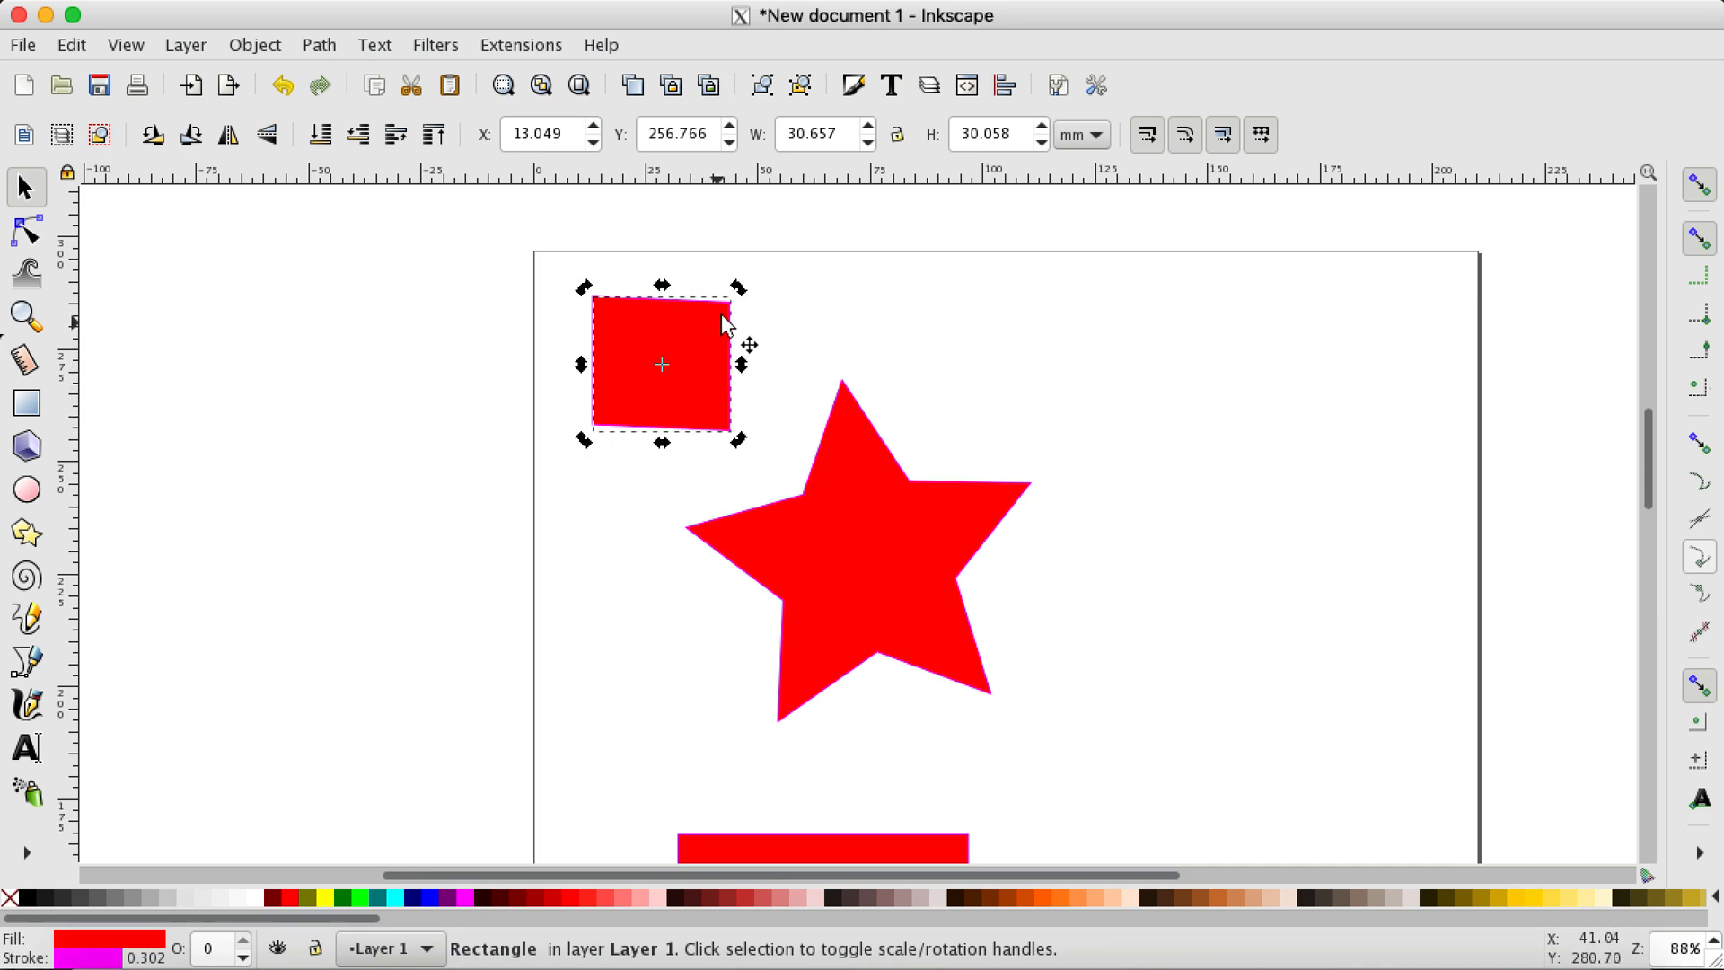
{"action": "mouse_move", "coordinate": [740, 289]}
{"action": "left_mouse_down"}
{"action": "mouse_move", "coordinate": [763, 335]}
{"action": "mouse_move", "coordinate": [755, 394]}
{"action": "mouse_move", "coordinate": [653, 485]}
{"action": "mouse_move", "coordinate": [719, 466]}
{"action": "mouse_move", "coordinate": [757, 342]}
{"action": "mouse_move", "coordinate": [700, 285]}
{"action": "mouse_move", "coordinate": [726, 312]}
{"action": "mouse_move", "coordinate": [720, 296]}
{"action": "left_mouse_up"}
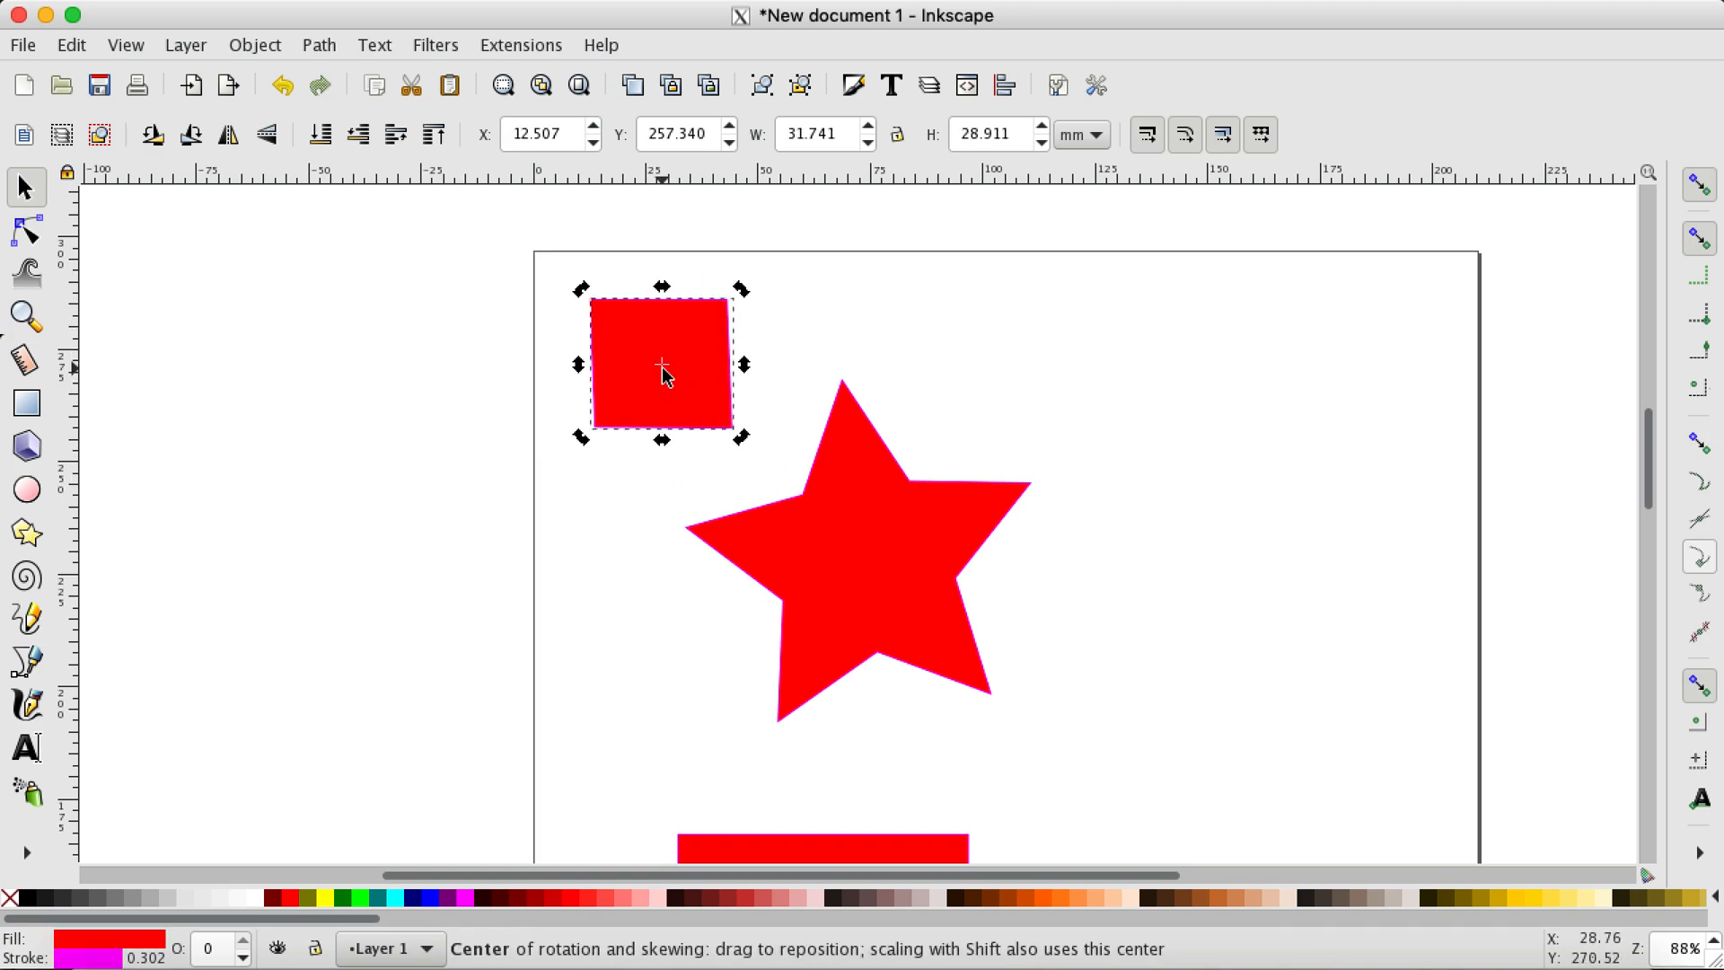
{"action": "left_click_drag", "start_coordinate": [667, 365], "coordinate": [744, 282]}
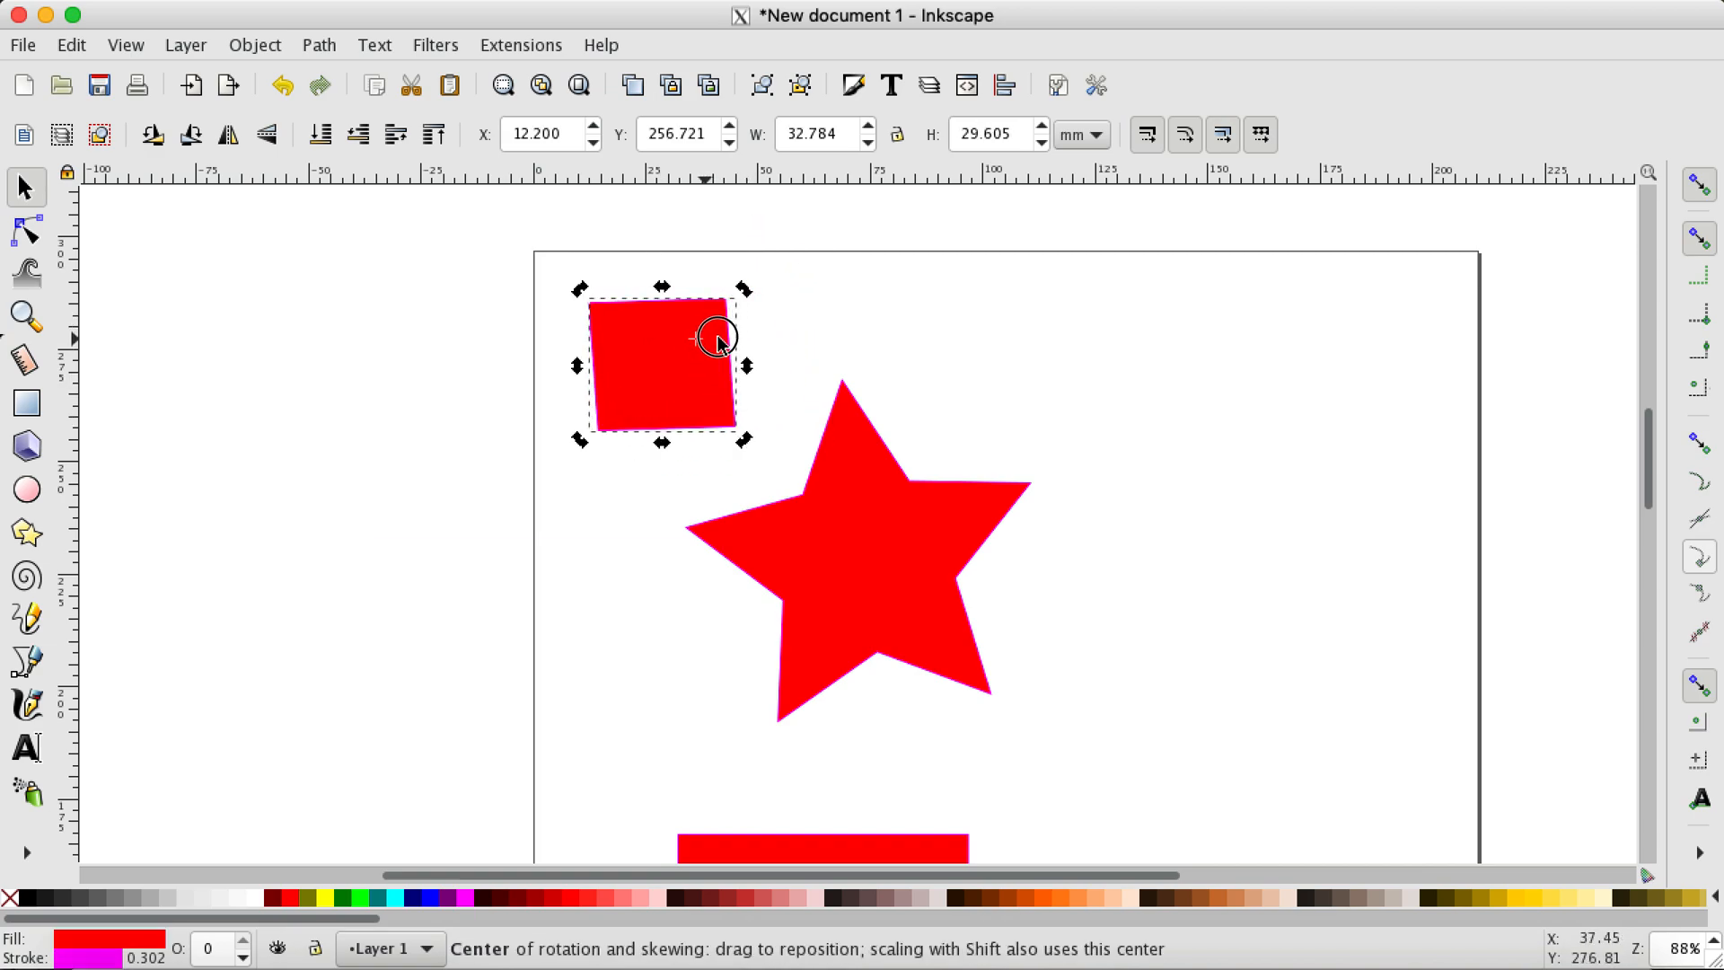
{"action": "left_click_drag", "start_coordinate": [718, 339], "coordinate": [779, 455]}
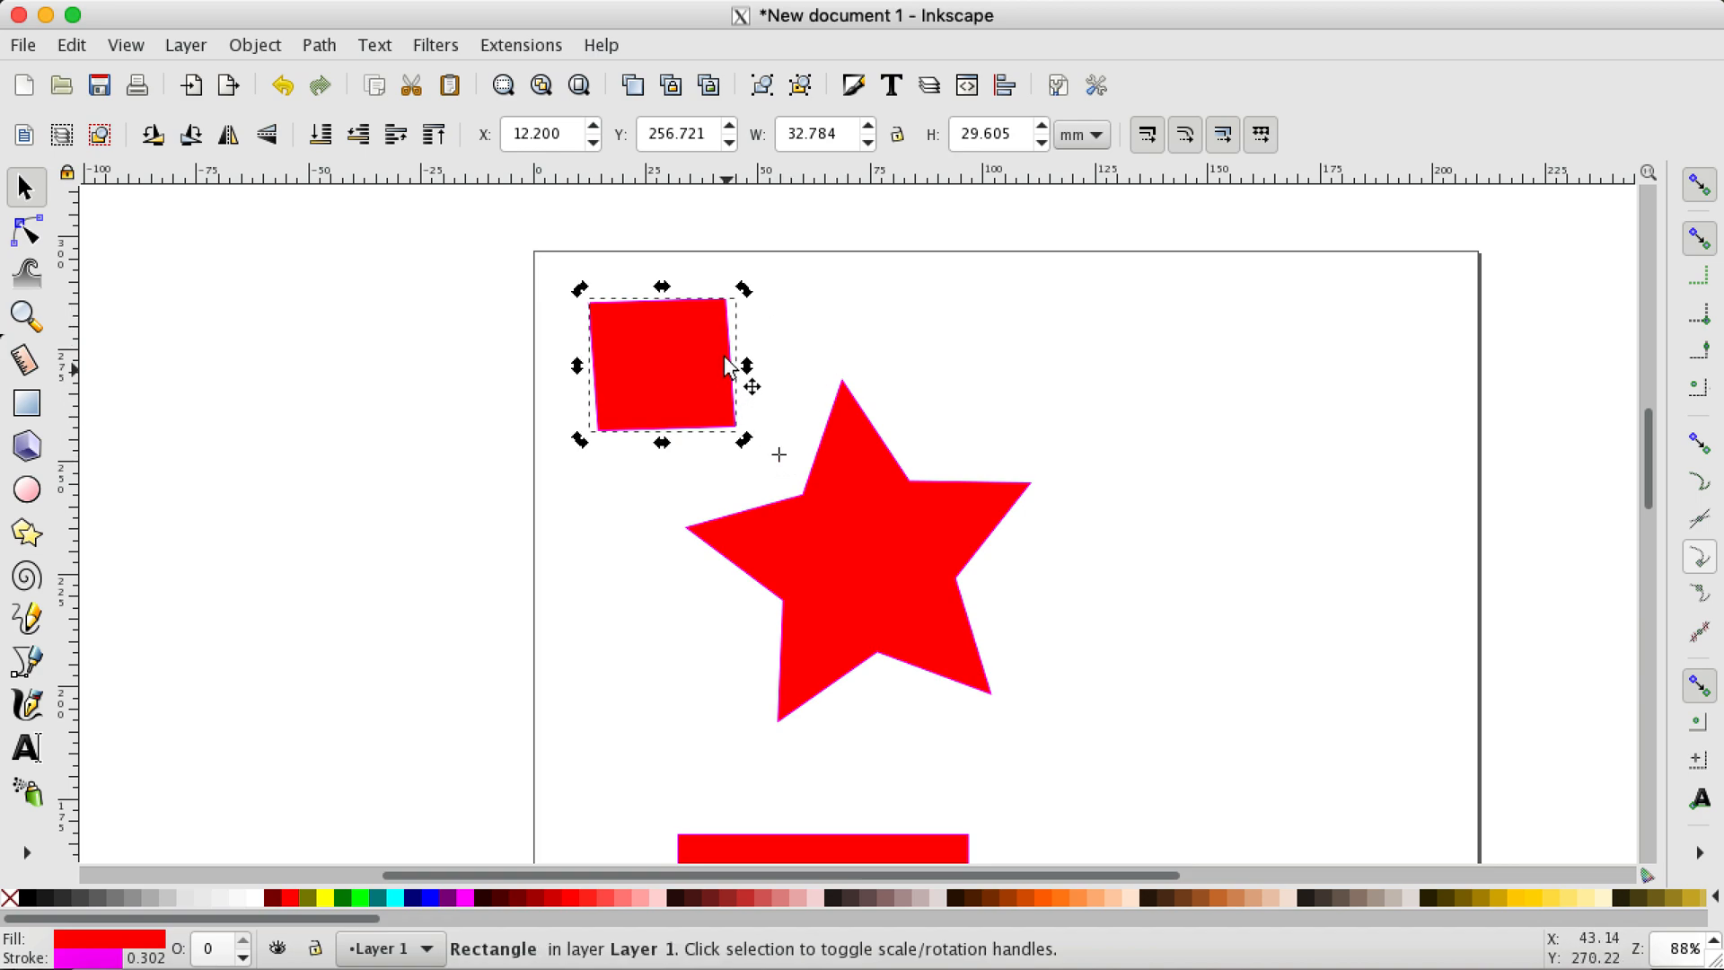
{"action": "mouse_move", "coordinate": [745, 289]}
{"action": "left_mouse_down"}
{"action": "mouse_move", "coordinate": [847, 315]}
{"action": "mouse_move", "coordinate": [969, 527]}
{"action": "mouse_move", "coordinate": [886, 647]}
{"action": "mouse_move", "coordinate": [577, 658]}
{"action": "mouse_move", "coordinate": [605, 296]}
{"action": "mouse_move", "coordinate": [804, 235]}
{"action": "mouse_move", "coordinate": [751, 261]}
{"action": "mouse_move", "coordinate": [754, 281]}
{"action": "left_mouse_up"}
{"action": "left_click_drag", "start_coordinate": [780, 458], "coordinate": [669, 359]}
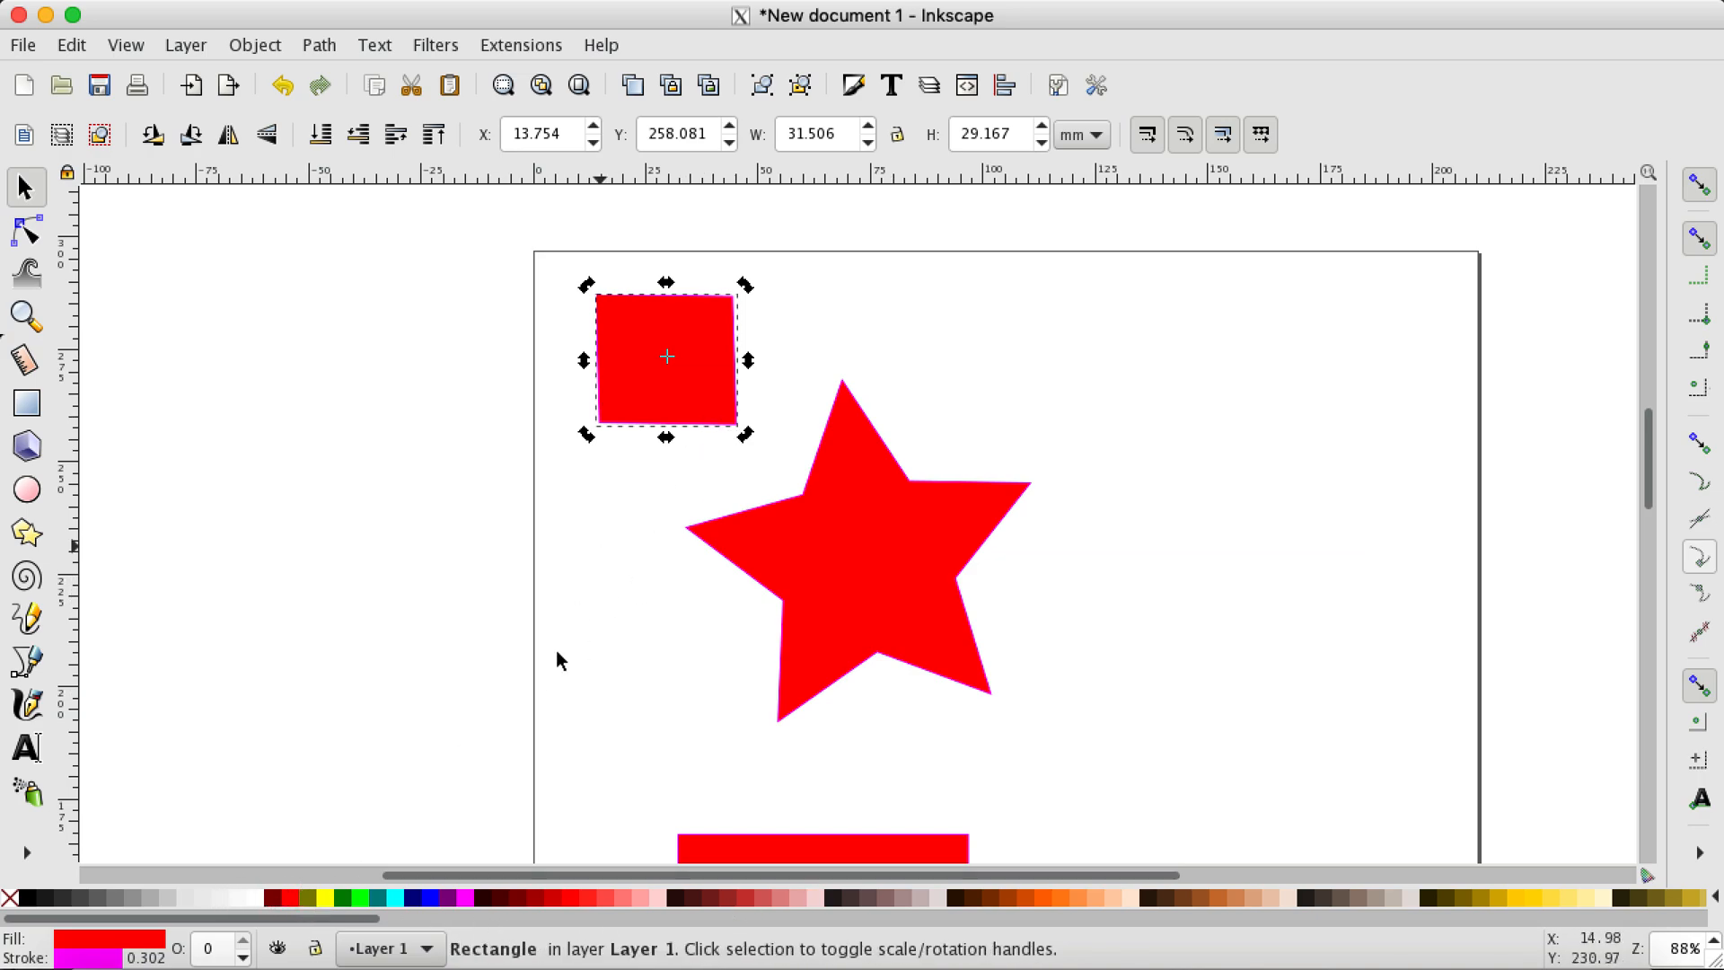
Step: Try navy and #2B0000 fills on the small rectangle, followed by purple, red and other palette colours on its stroke
{"action": "left_click", "coordinate": [416, 901]}
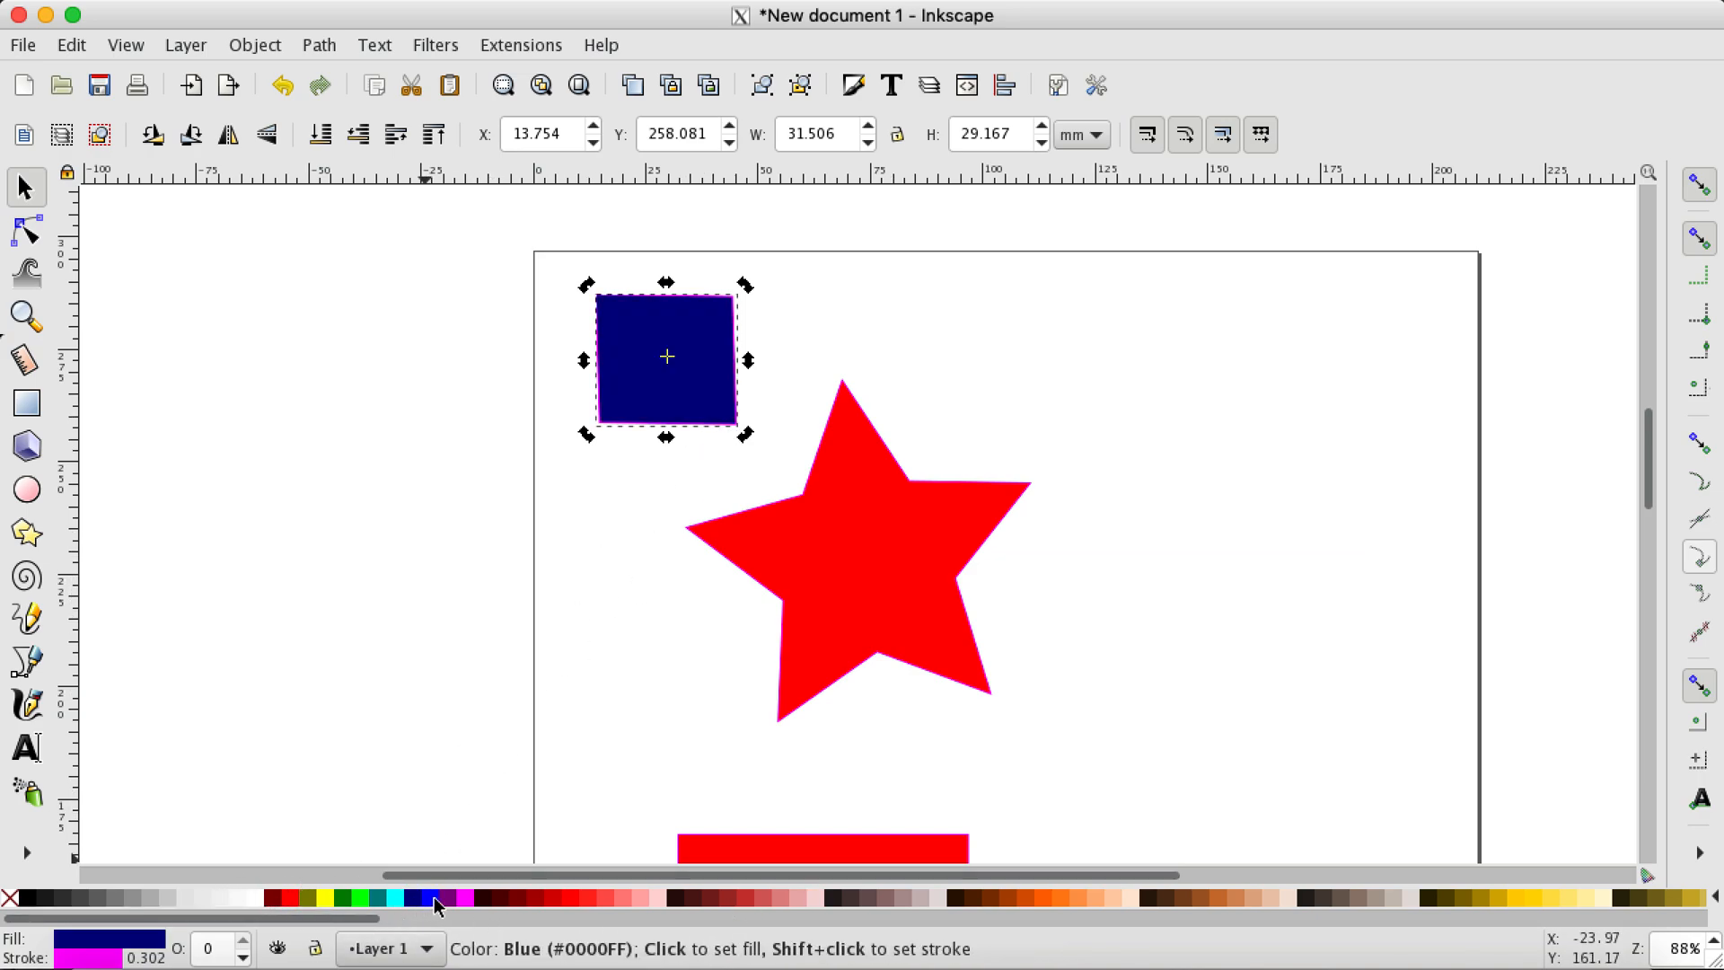
{"action": "left_click", "coordinate": [485, 900]}
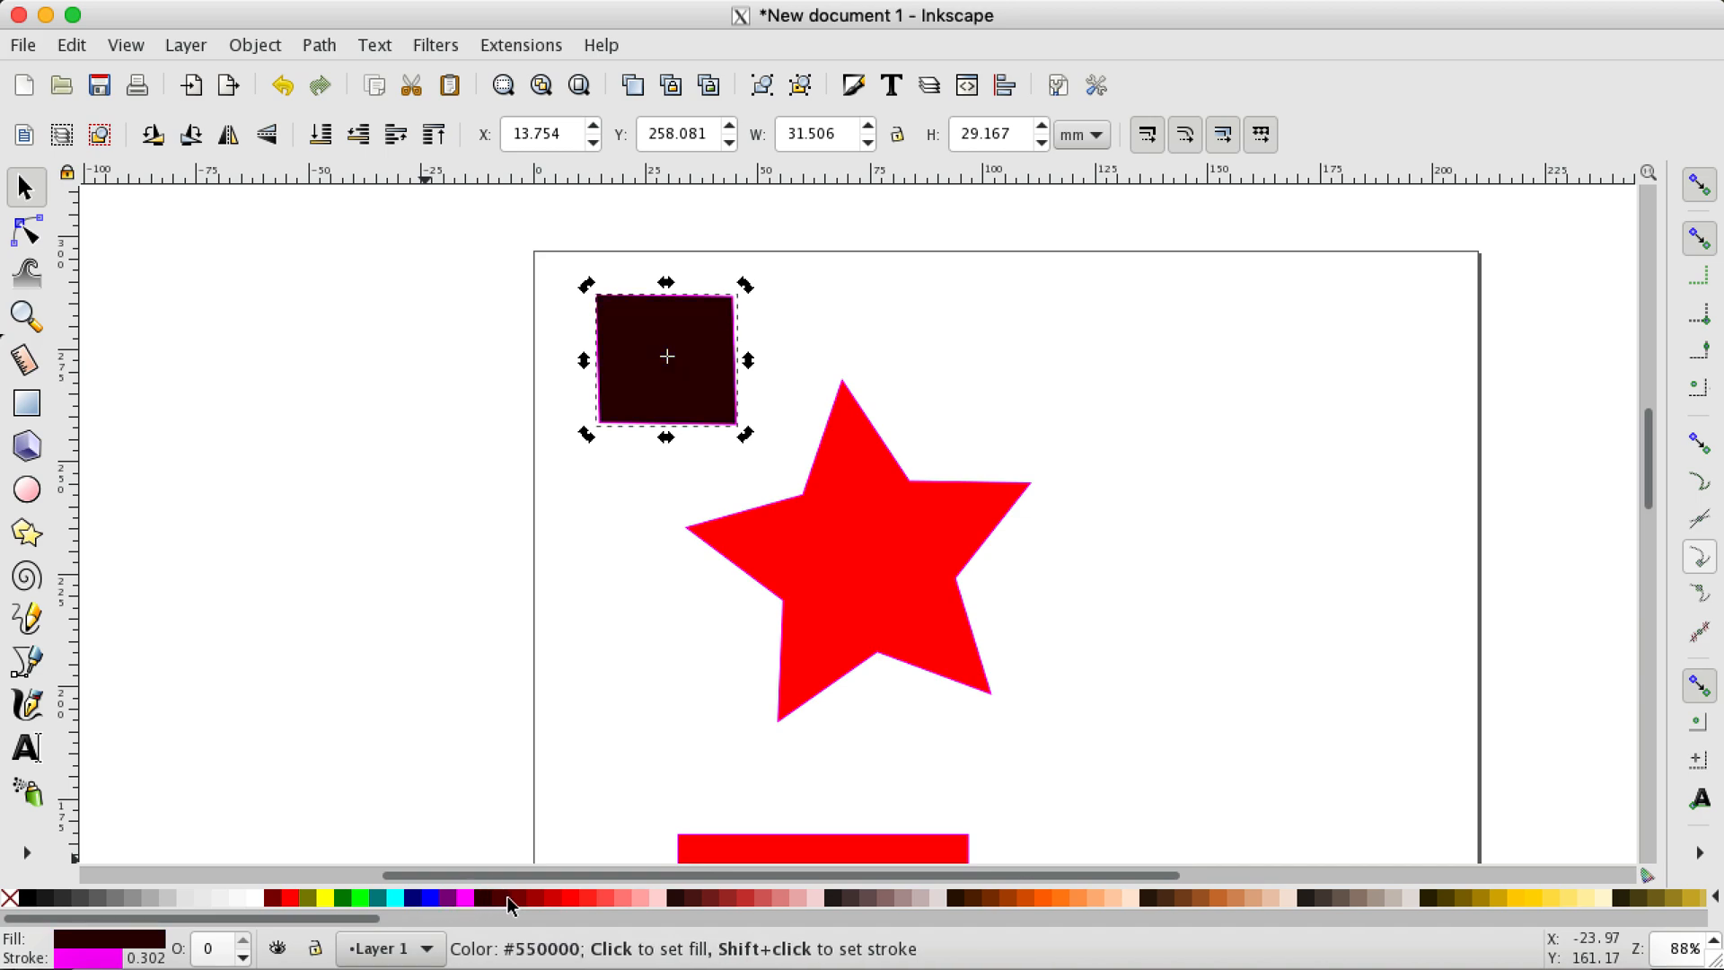
{"action": "left_click", "coordinate": [459, 900], "text": "shift"}
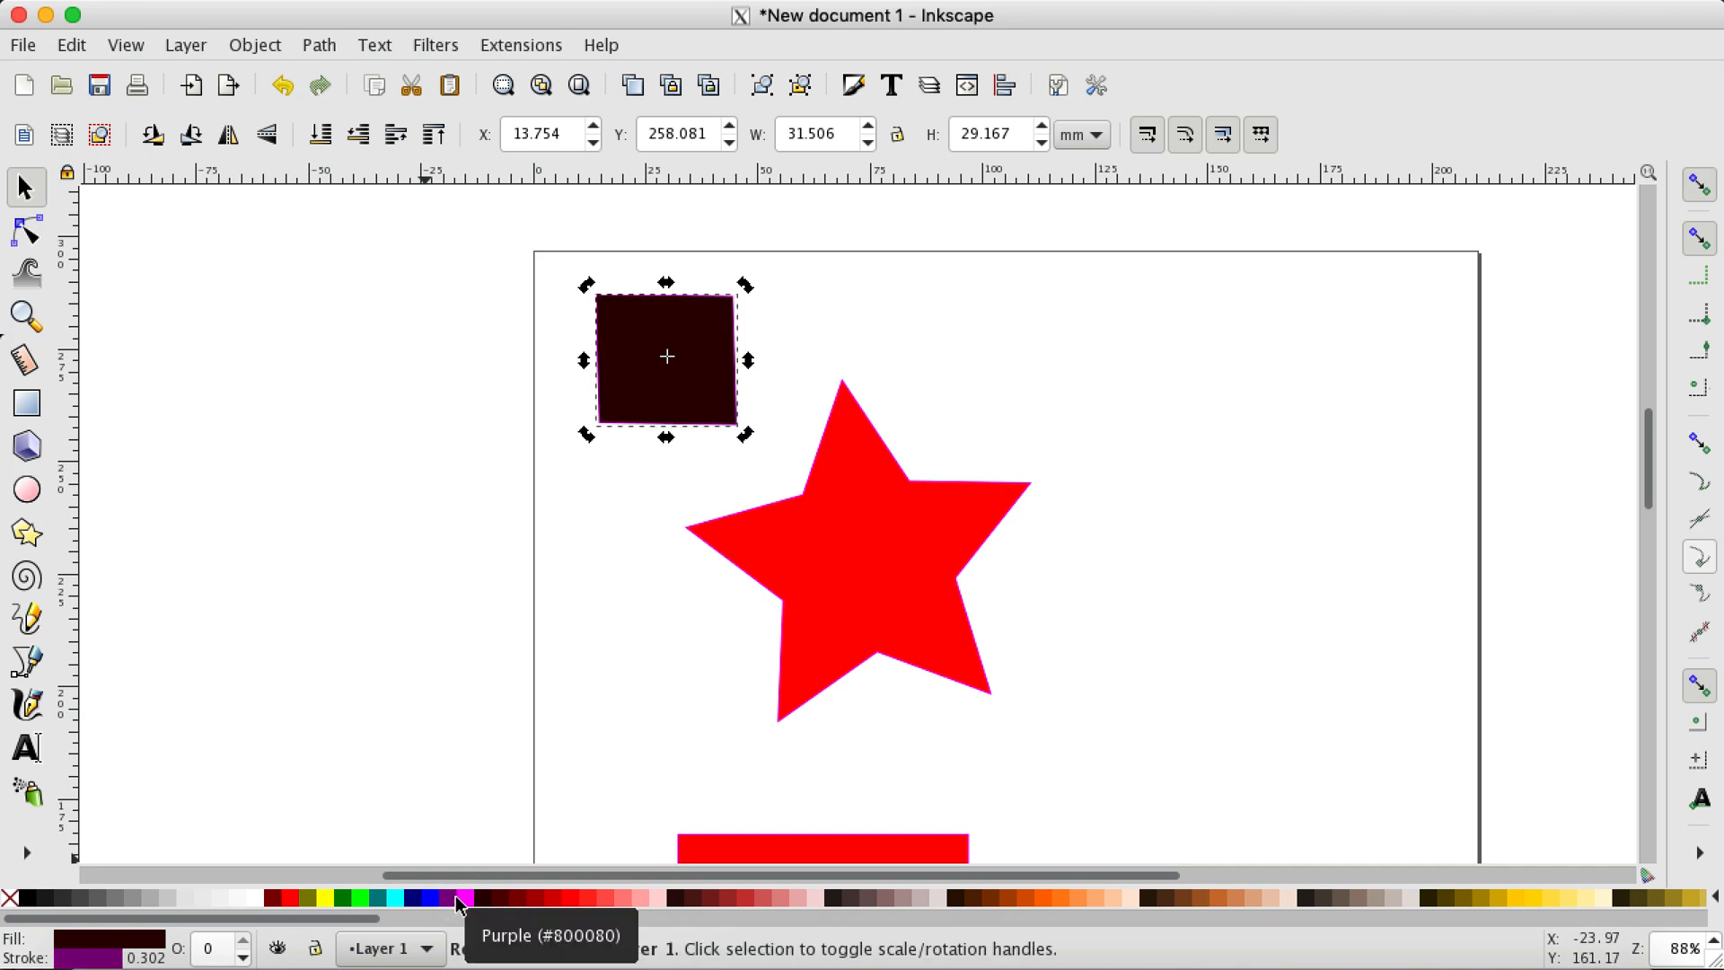
{"action": "left_click", "coordinate": [296, 900], "text": "shift"}
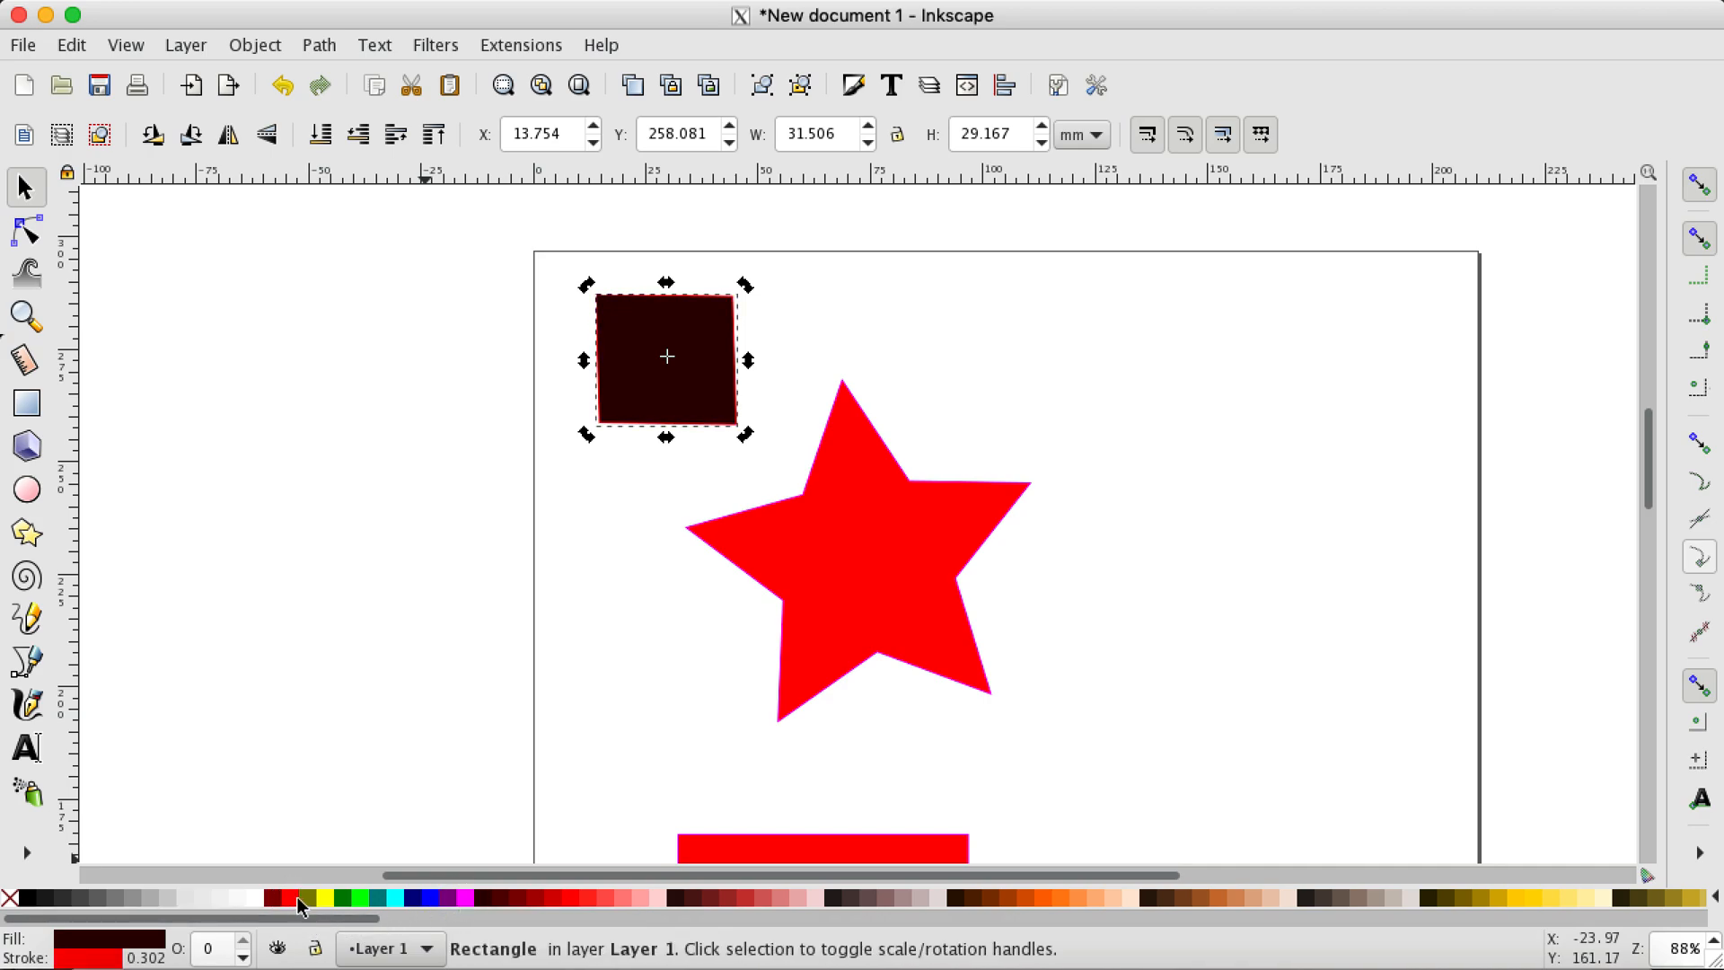
{"action": "left_click", "coordinate": [536, 900], "text": "shift"}
{"action": "left_click", "coordinate": [682, 899], "text": "shift"}
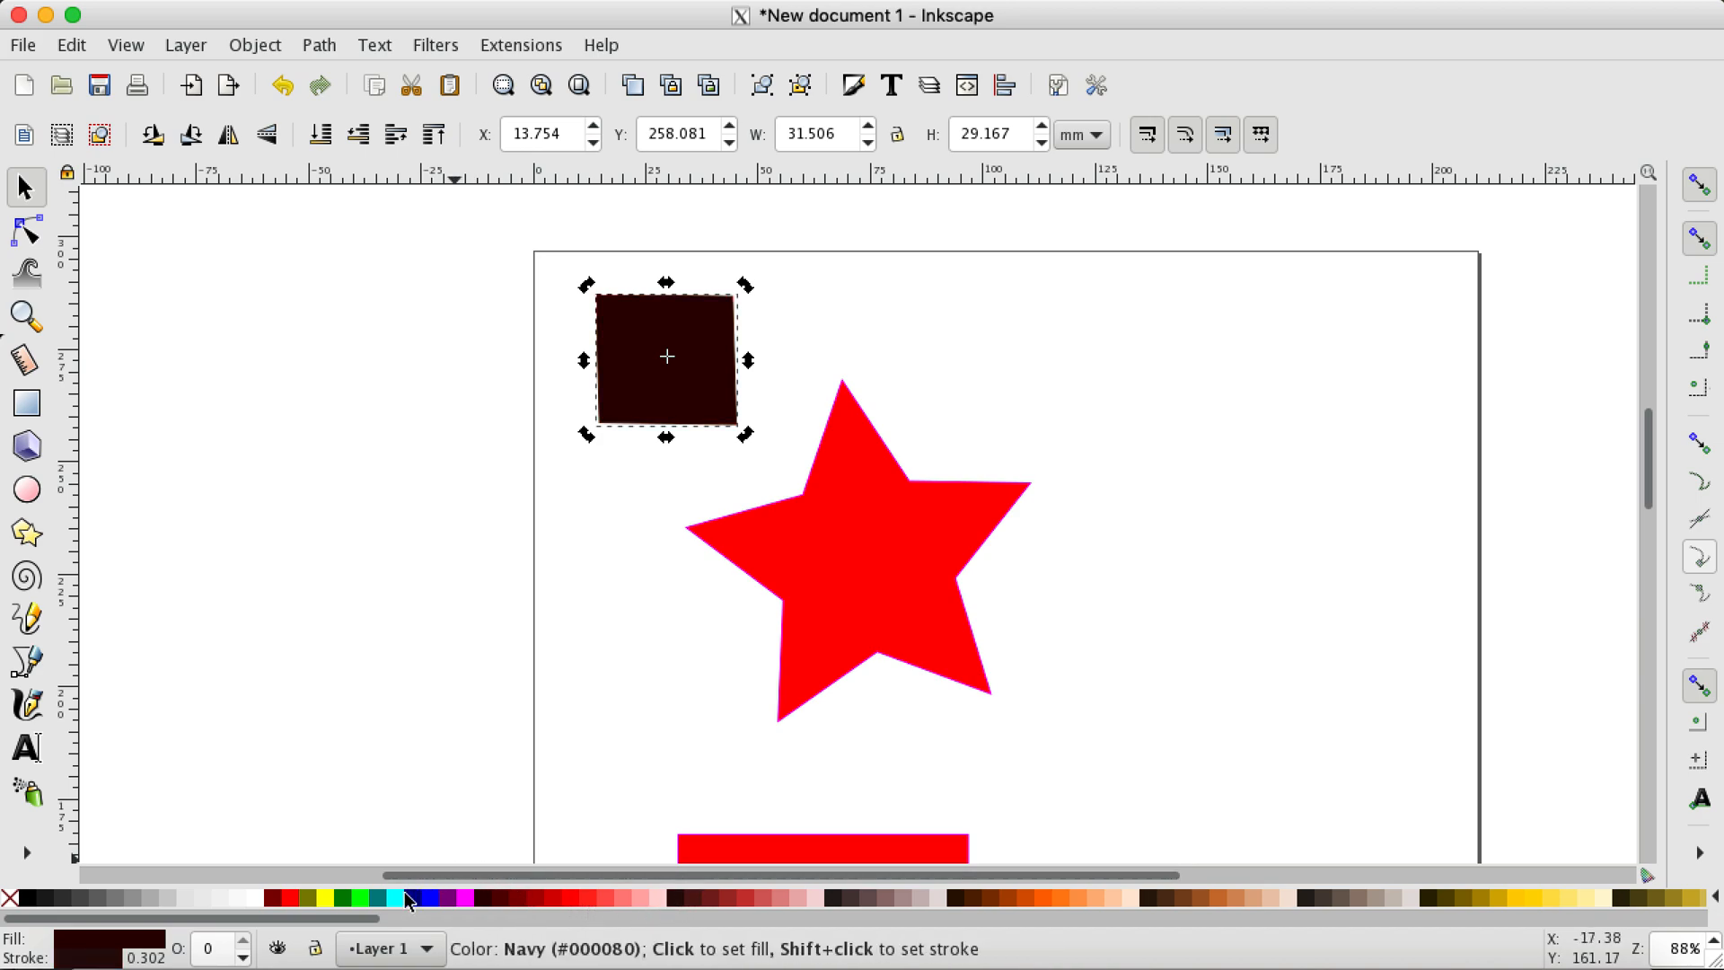
Step: Remove the small rectangle's stroke and fill, and refill it with black
{"action": "left_click", "coordinate": [16, 907], "text": "shift"}
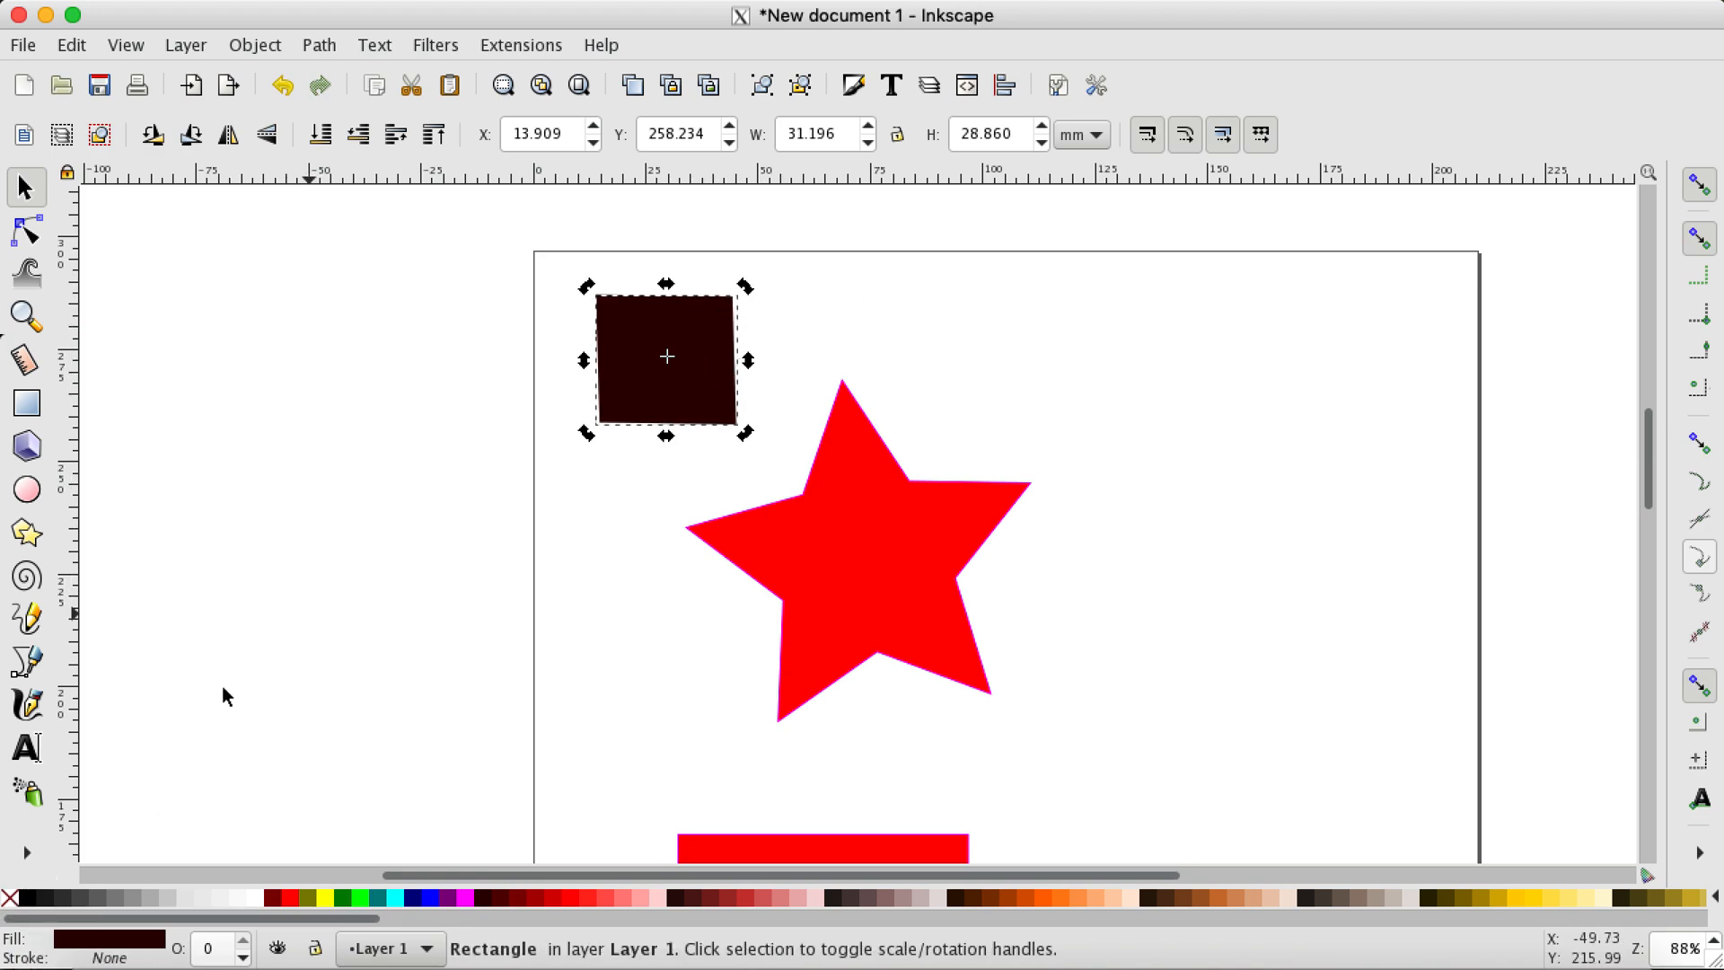
{"action": "left_click", "coordinate": [7, 902]}
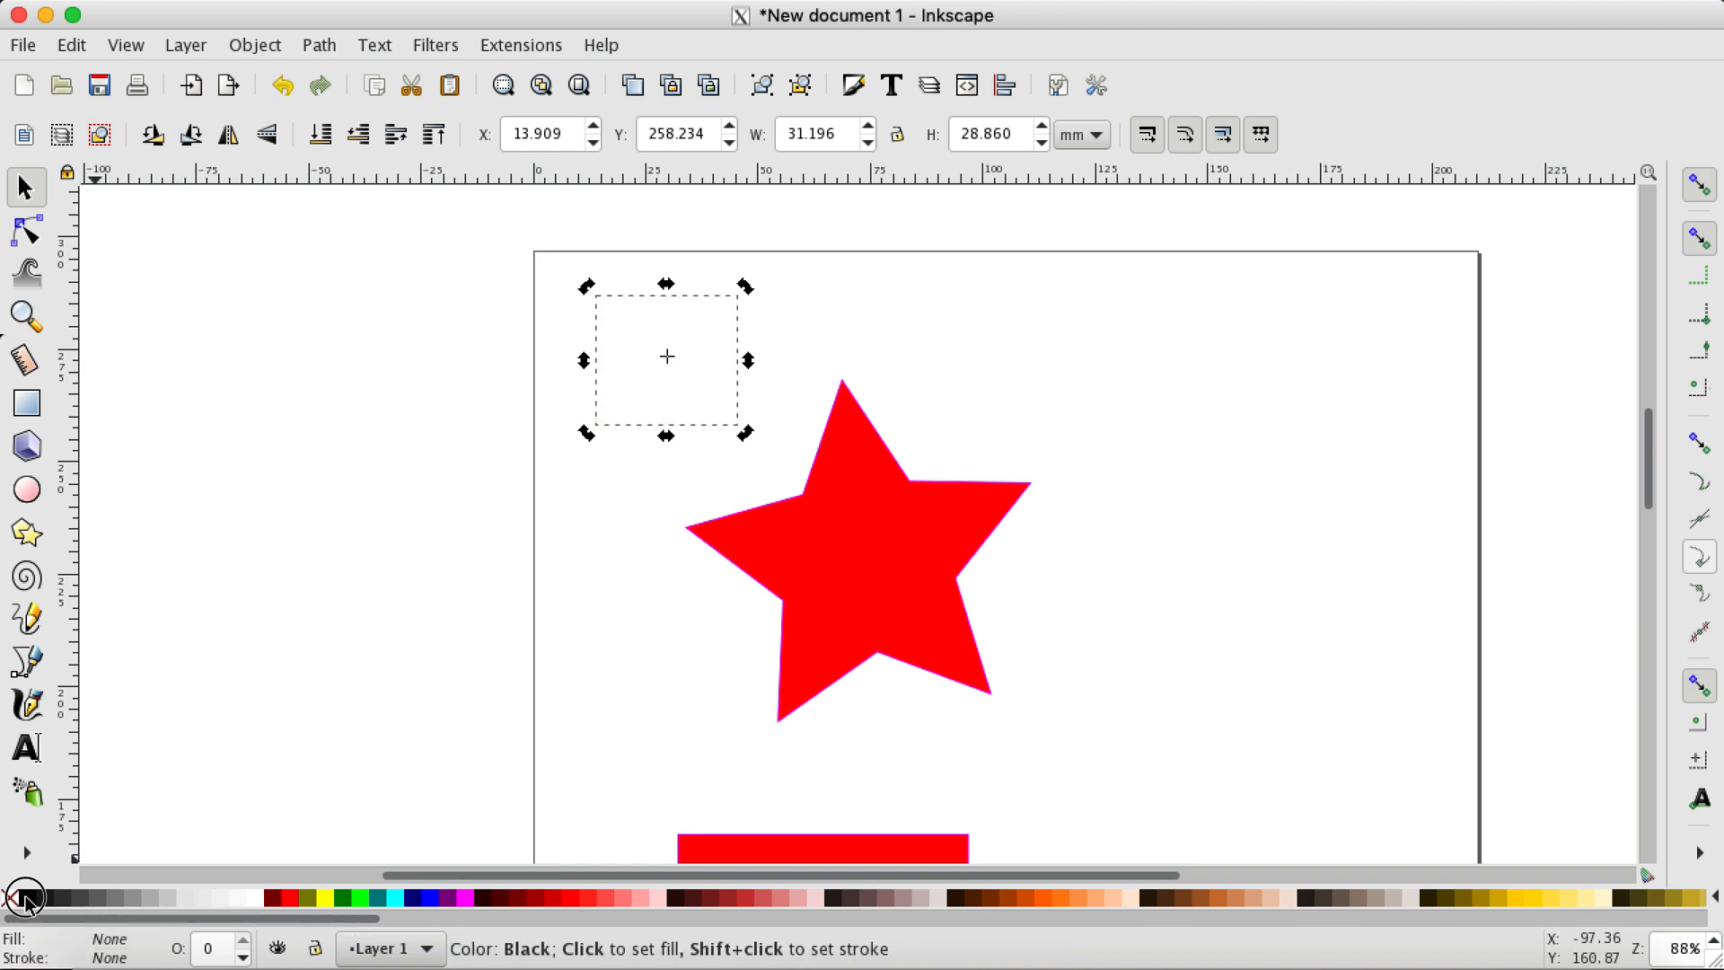
{"action": "left_click", "coordinate": [24, 897]}
Step: Move the black rectangle onto the centre of the red star, try an orange stroke, set the stroke to magenta and deselect it
{"action": "left_click_drag", "start_coordinate": [693, 374], "coordinate": [873, 602]}
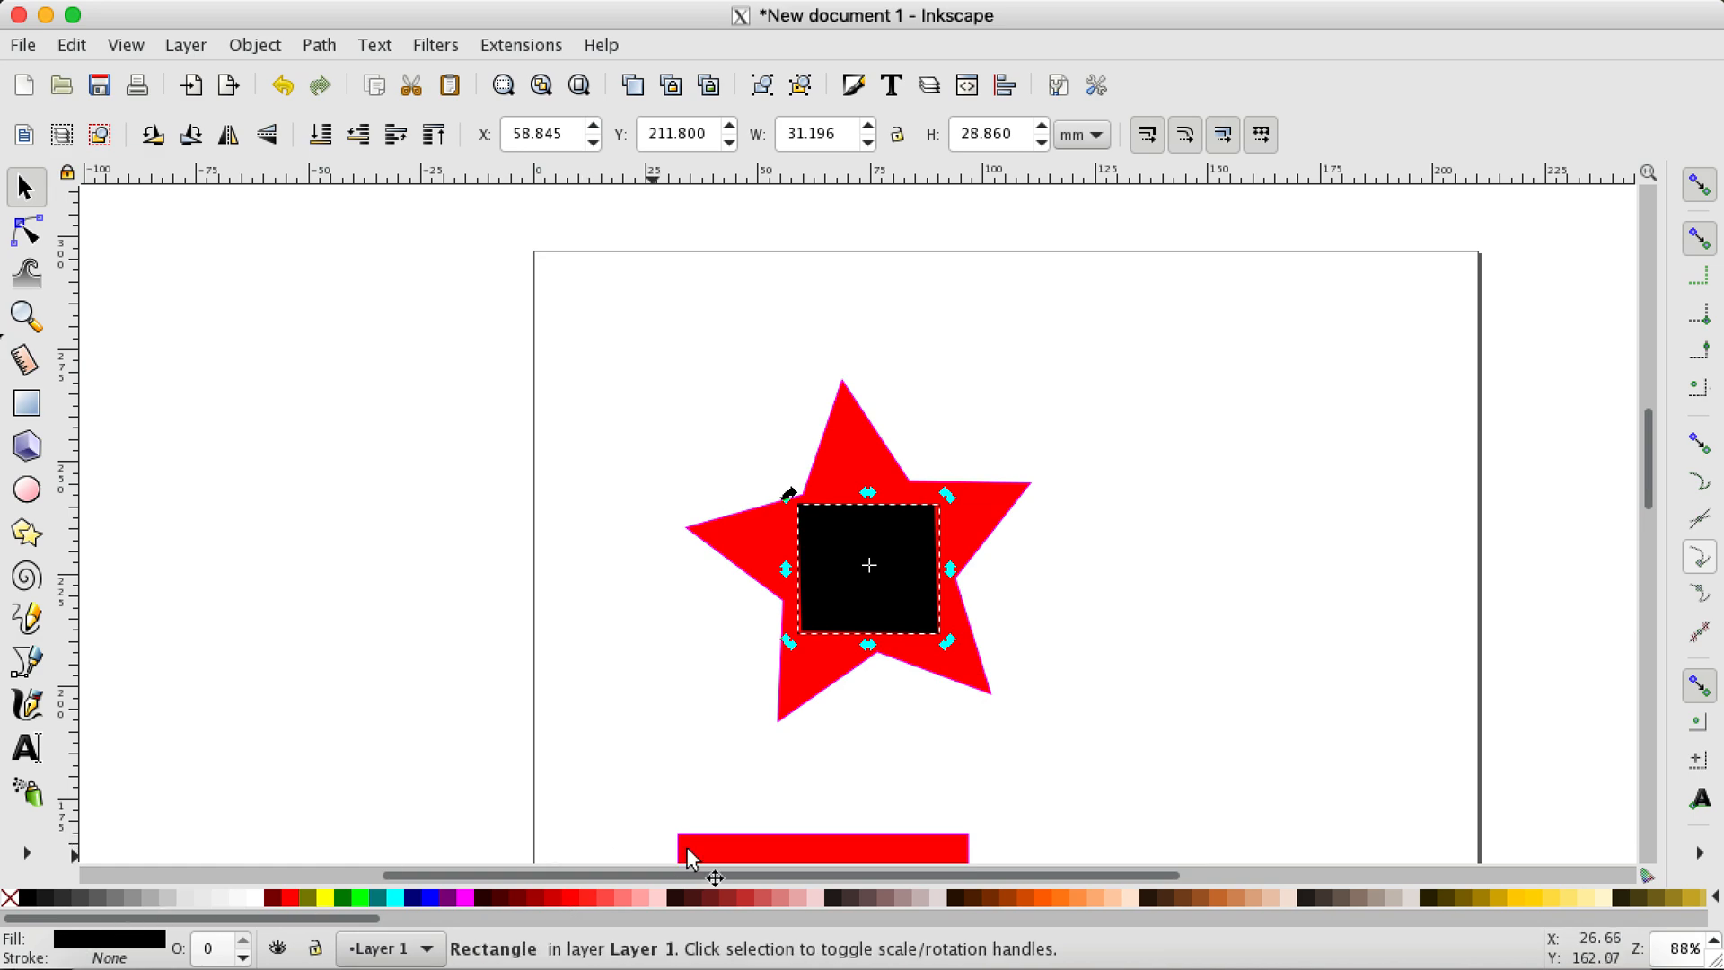
{"action": "left_click", "coordinate": [1047, 901], "text": "shift"}
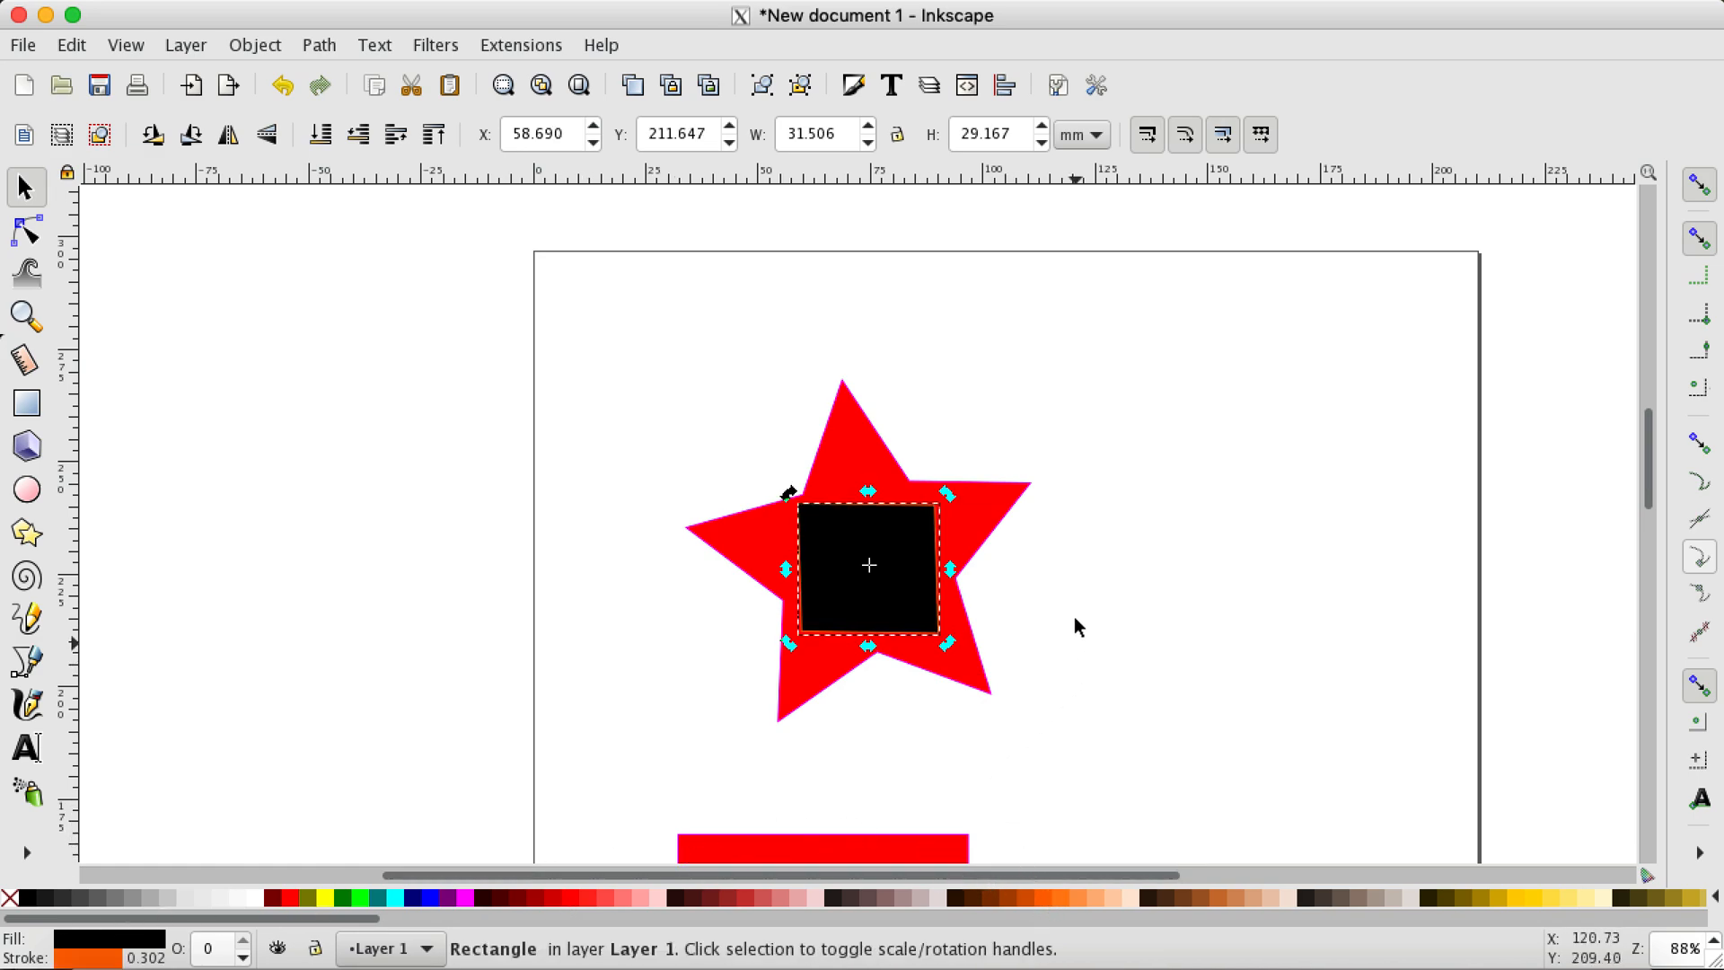
{"action": "left_click", "coordinate": [466, 898], "text": "shift"}
{"action": "left_click", "coordinate": [1073, 594]}
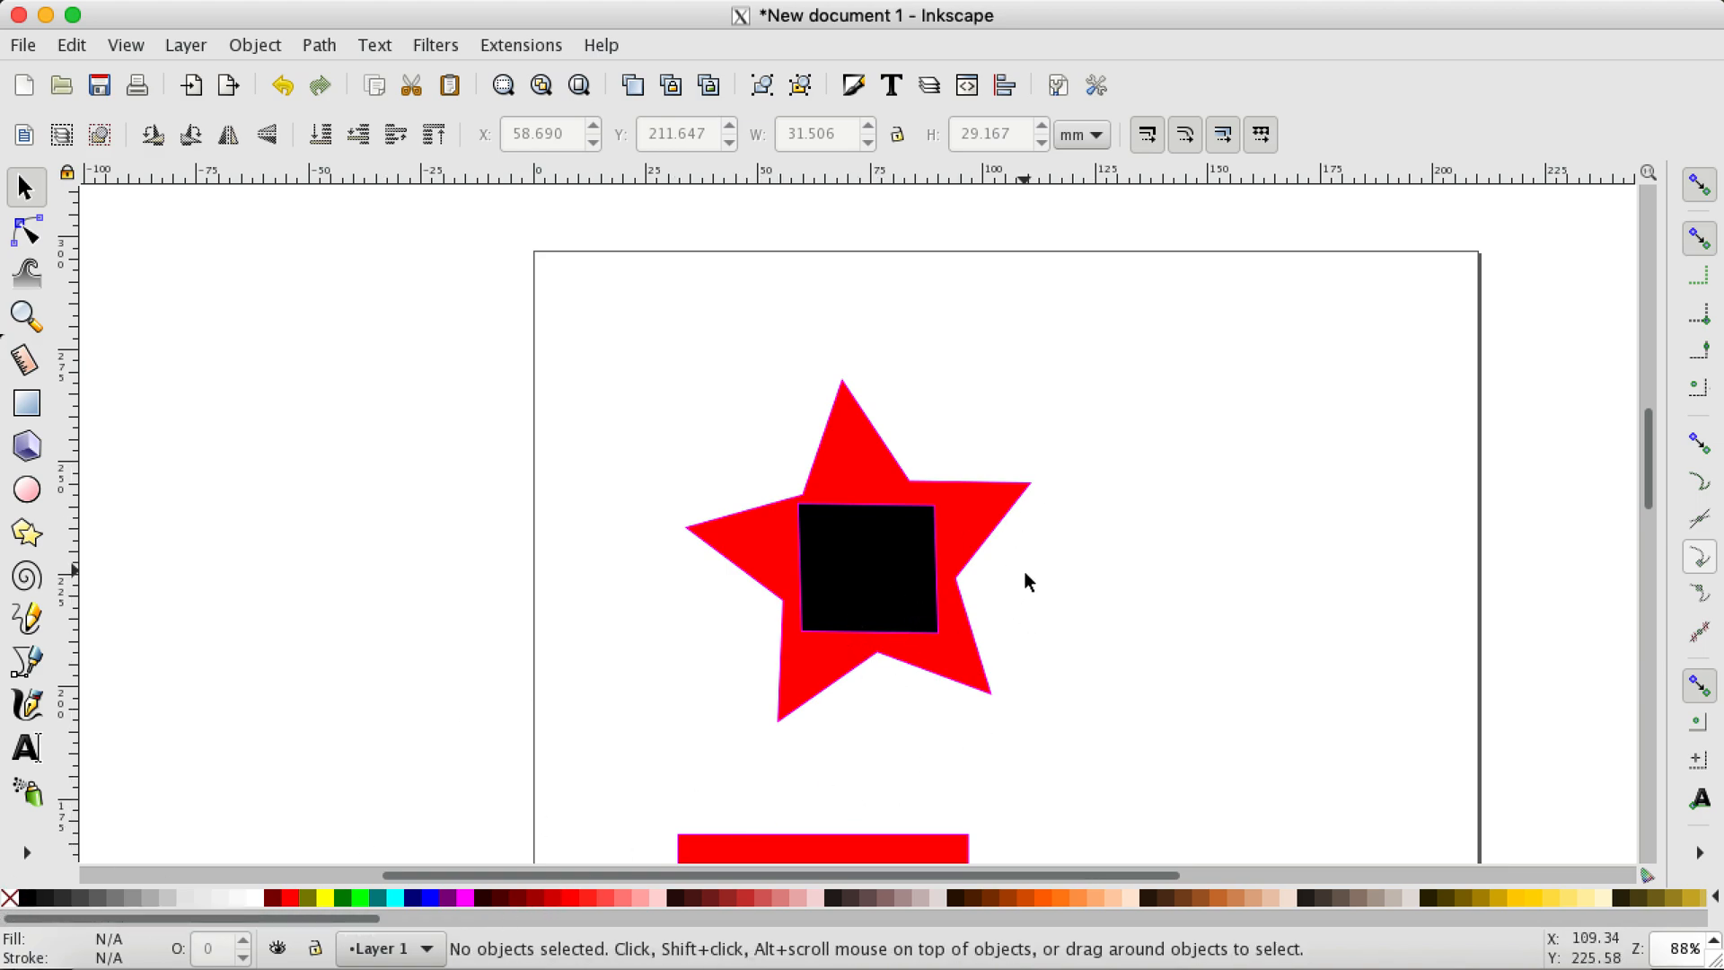
Step: Move the black rectangle off the star to about X 19, Y 251 mm and delete it
{"action": "left_click_drag", "start_coordinate": [887, 576], "coordinate": [709, 392]}
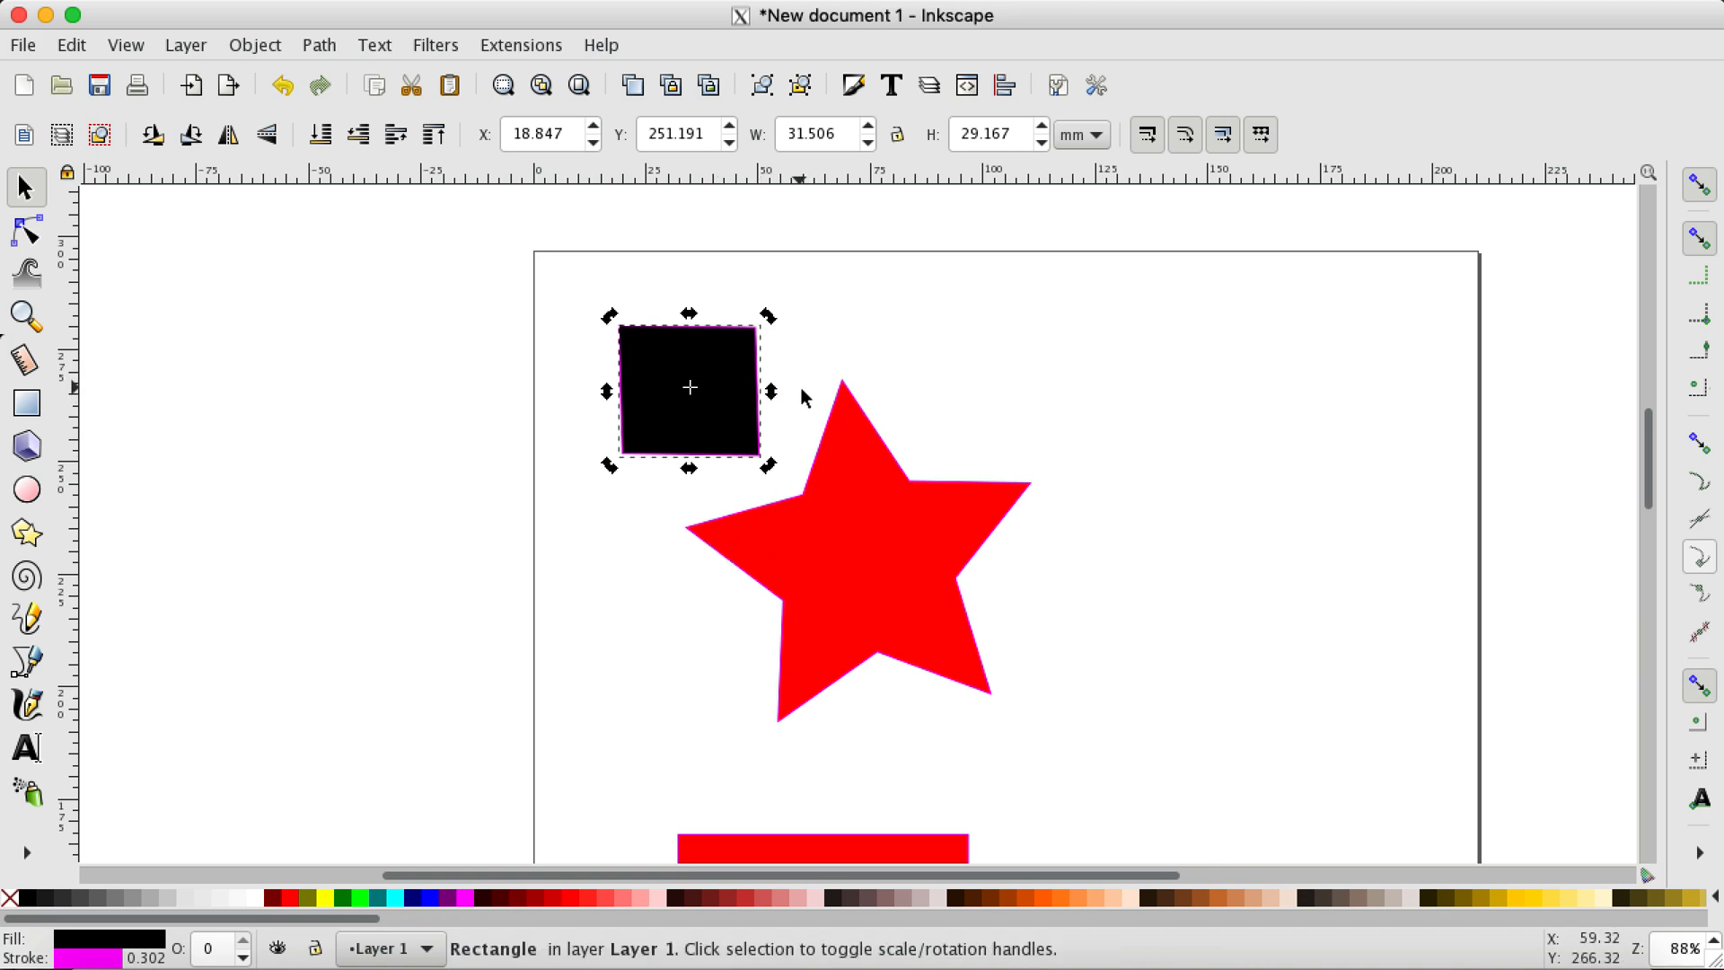
{"action": "scroll", "coordinate": [805, 391], "scroll_direction": "down", "scroll_amount": 2}
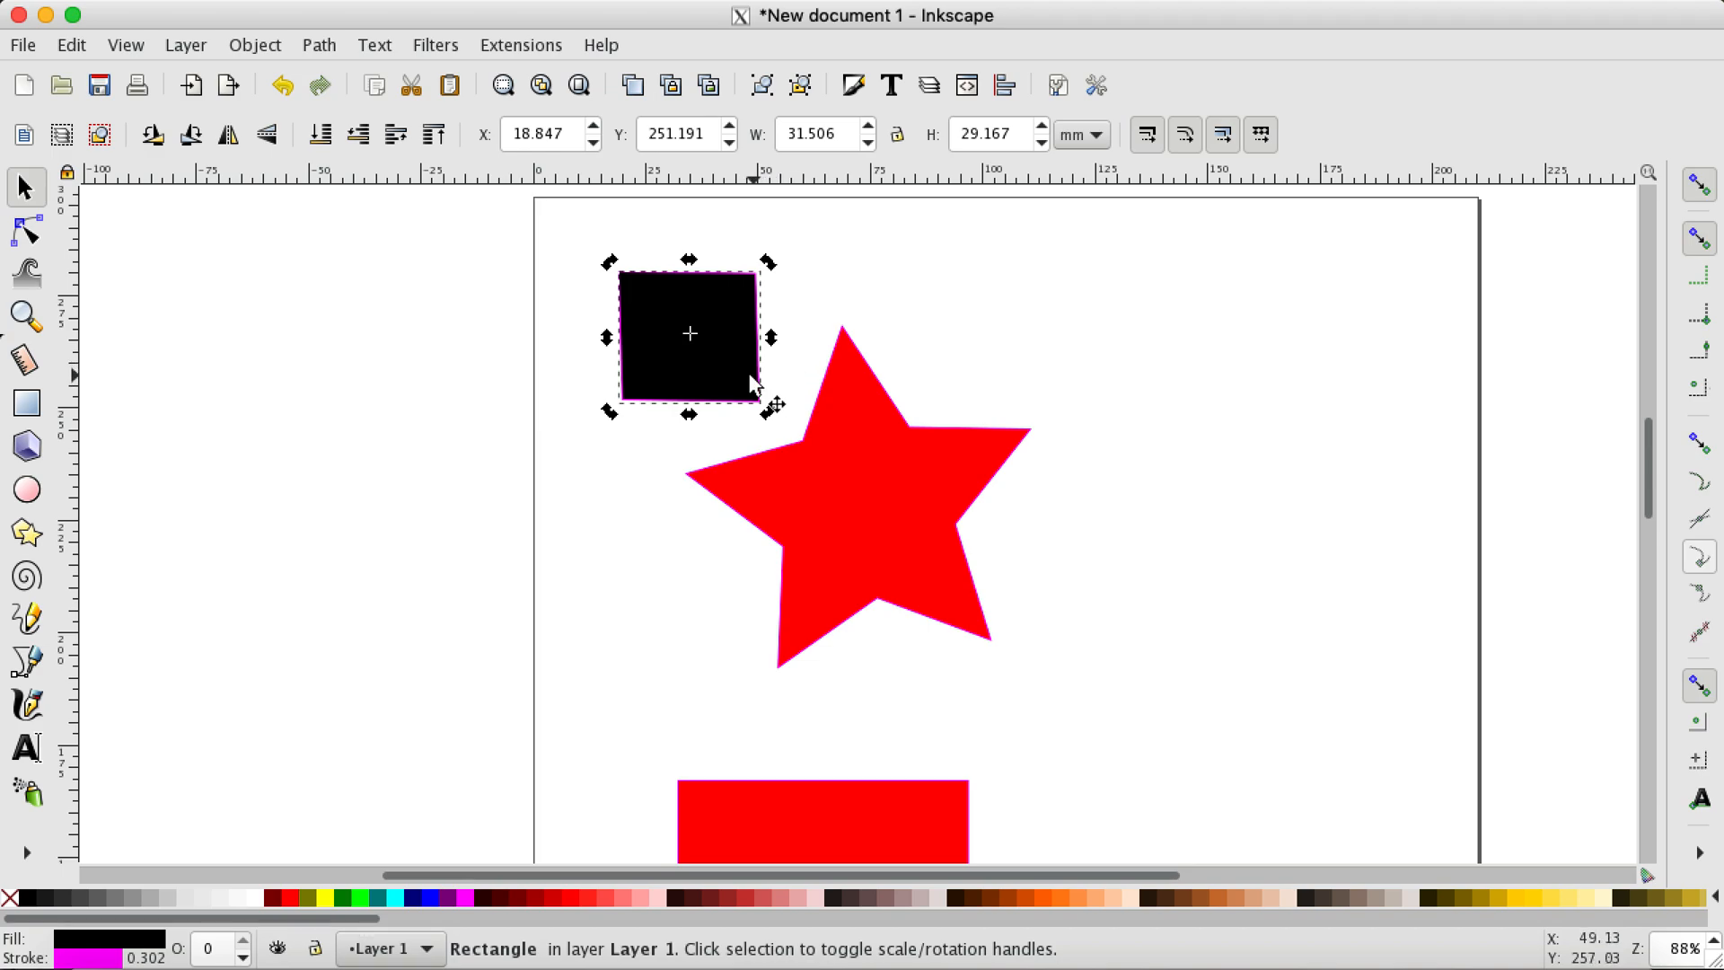
{"action": "key", "text": "Delete"}
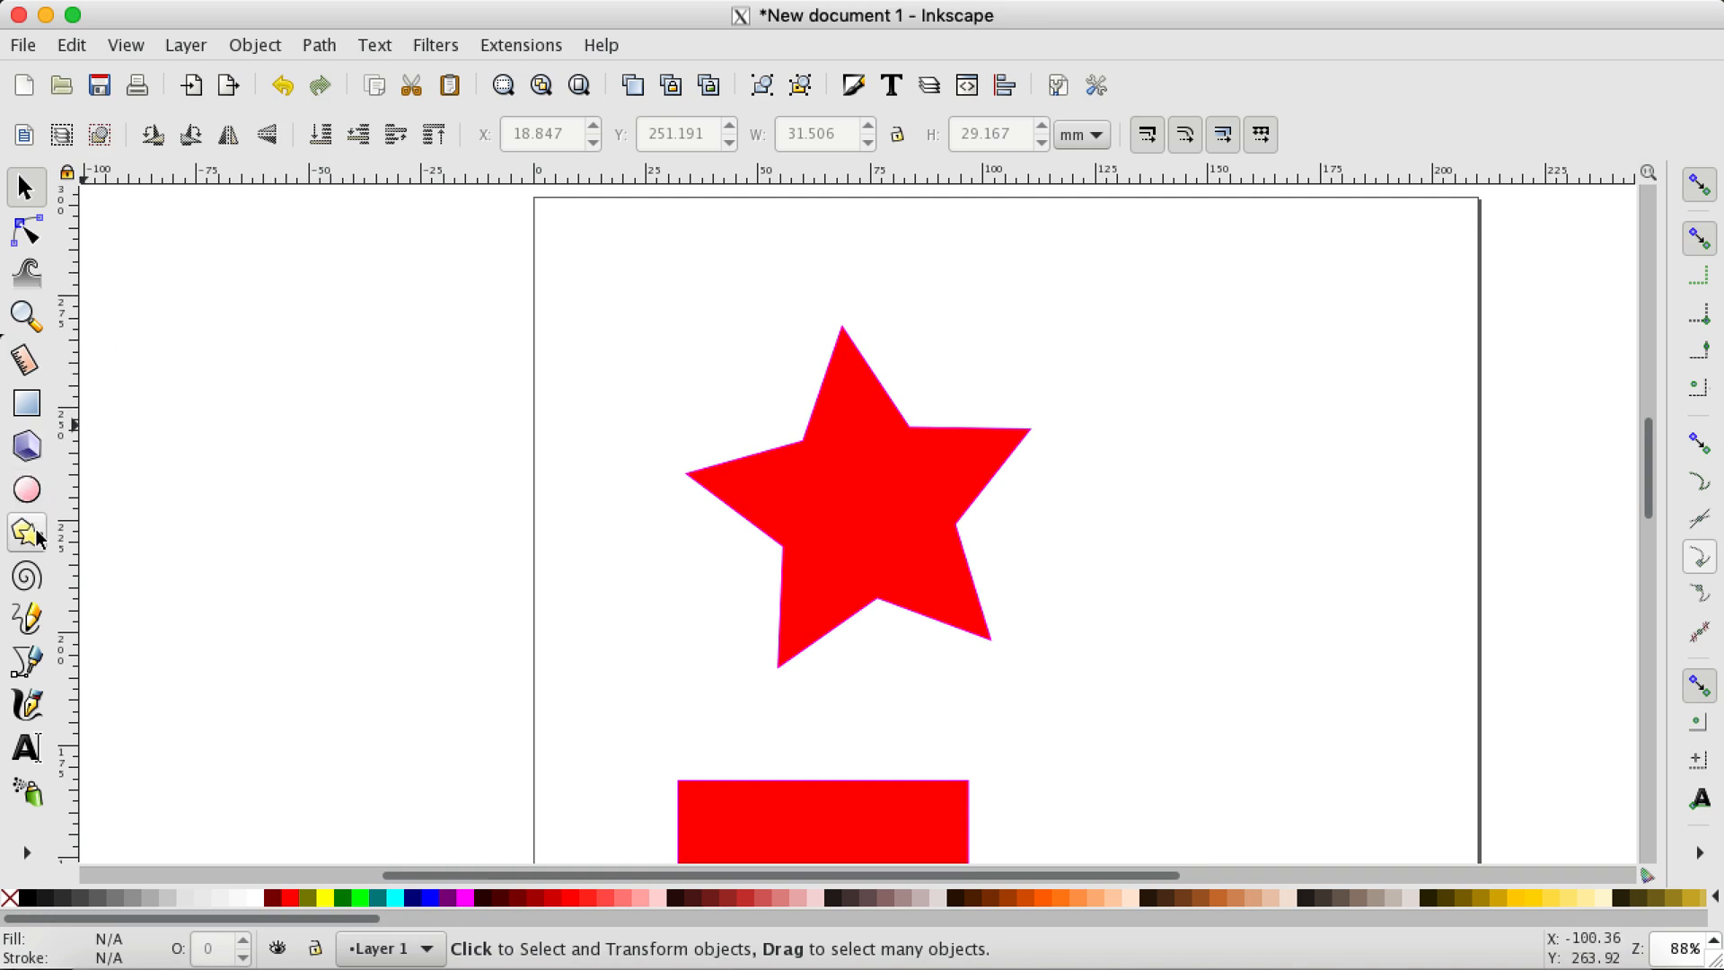
Step: Draw a small black ellipse to the upper left of the red star and a five-cornered black star to its upper right
{"action": "left_click", "coordinate": [28, 494]}
{"action": "left_click_drag", "start_coordinate": [622, 291], "coordinate": [711, 387]}
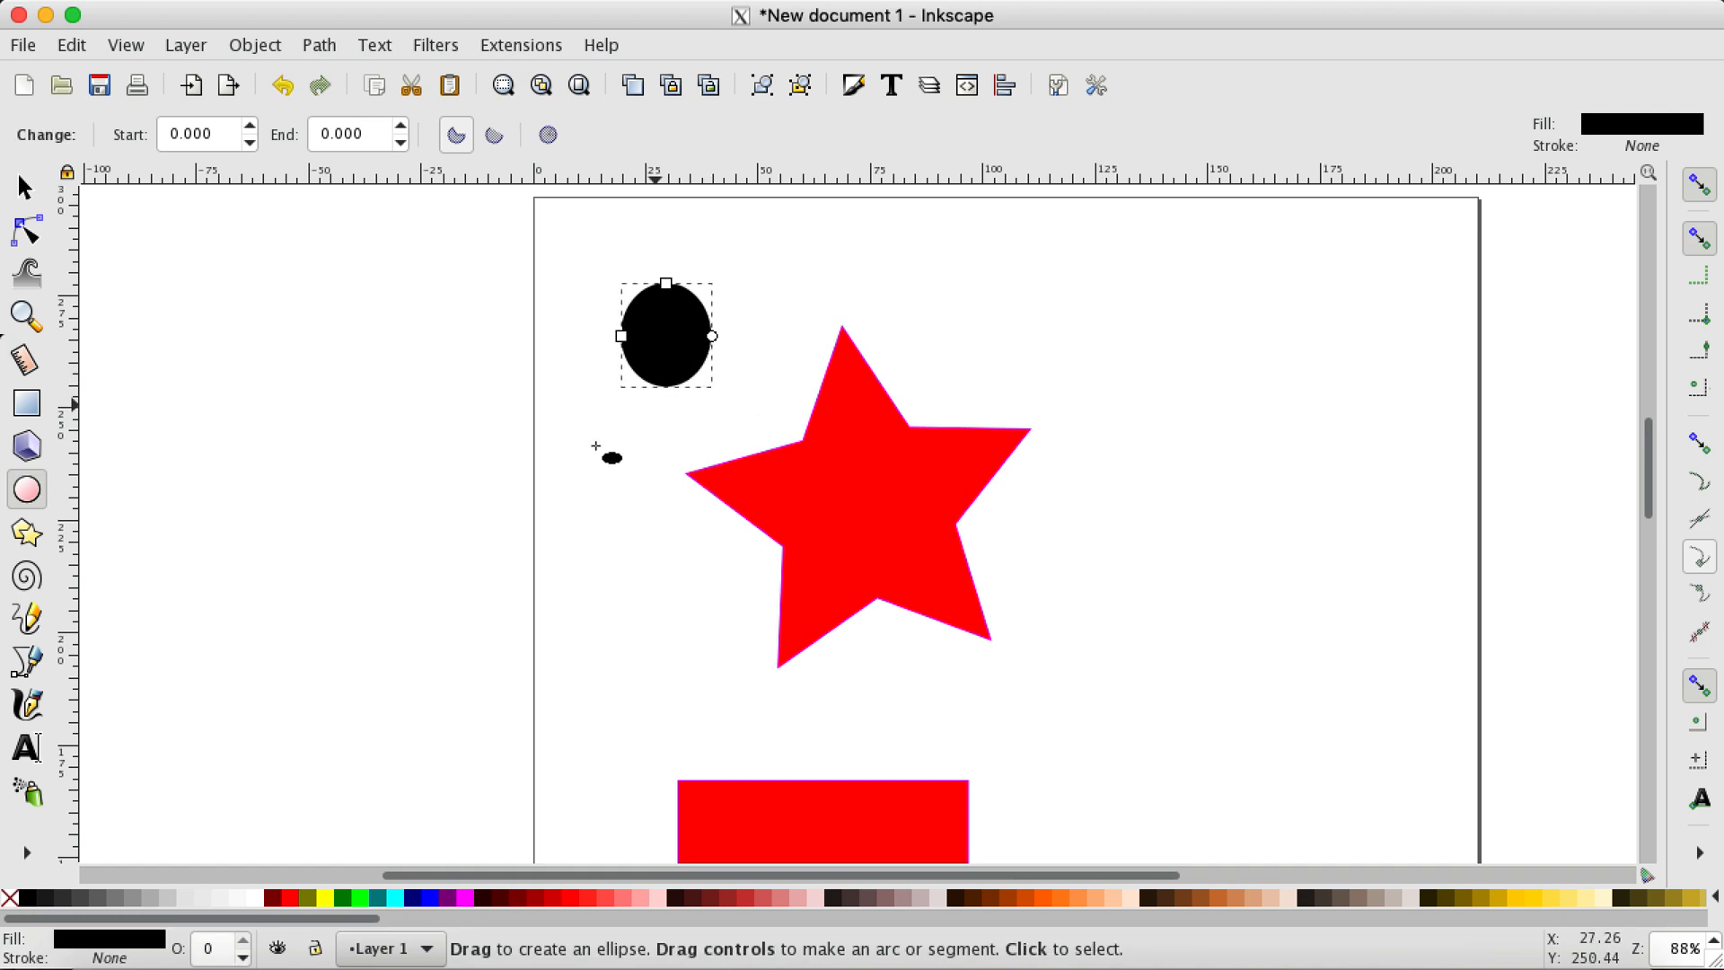
{"action": "left_click", "coordinate": [28, 533]}
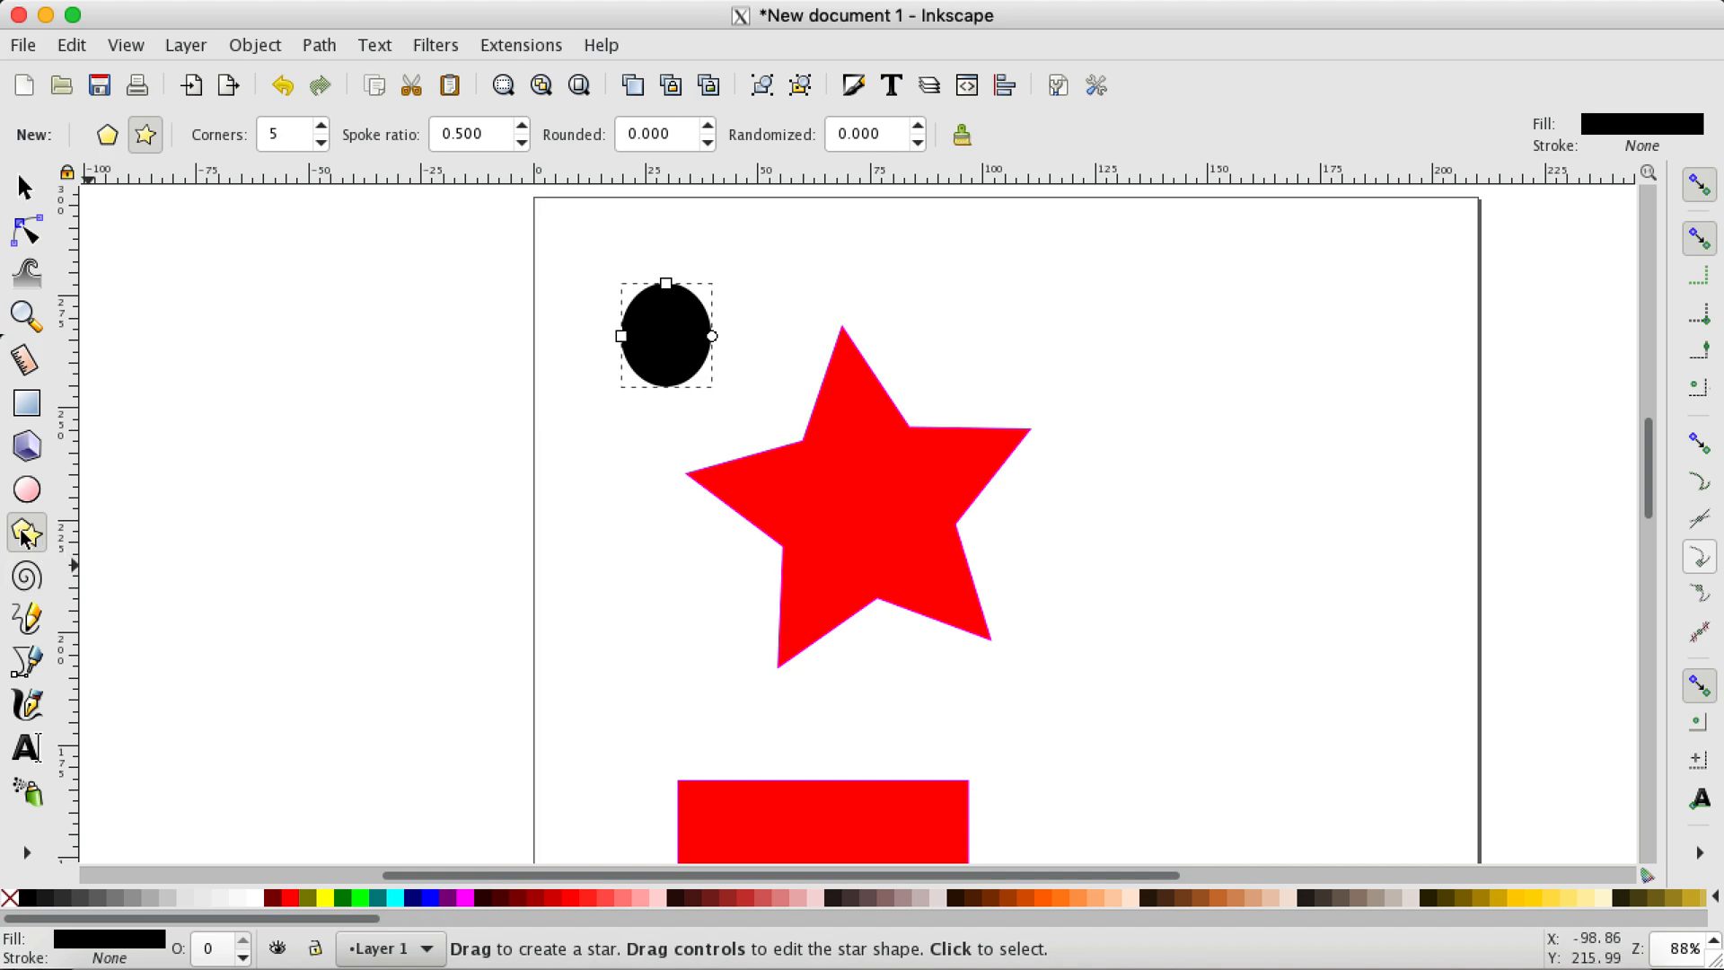
{"action": "left_click_drag", "start_coordinate": [1124, 408], "coordinate": [1196, 476]}
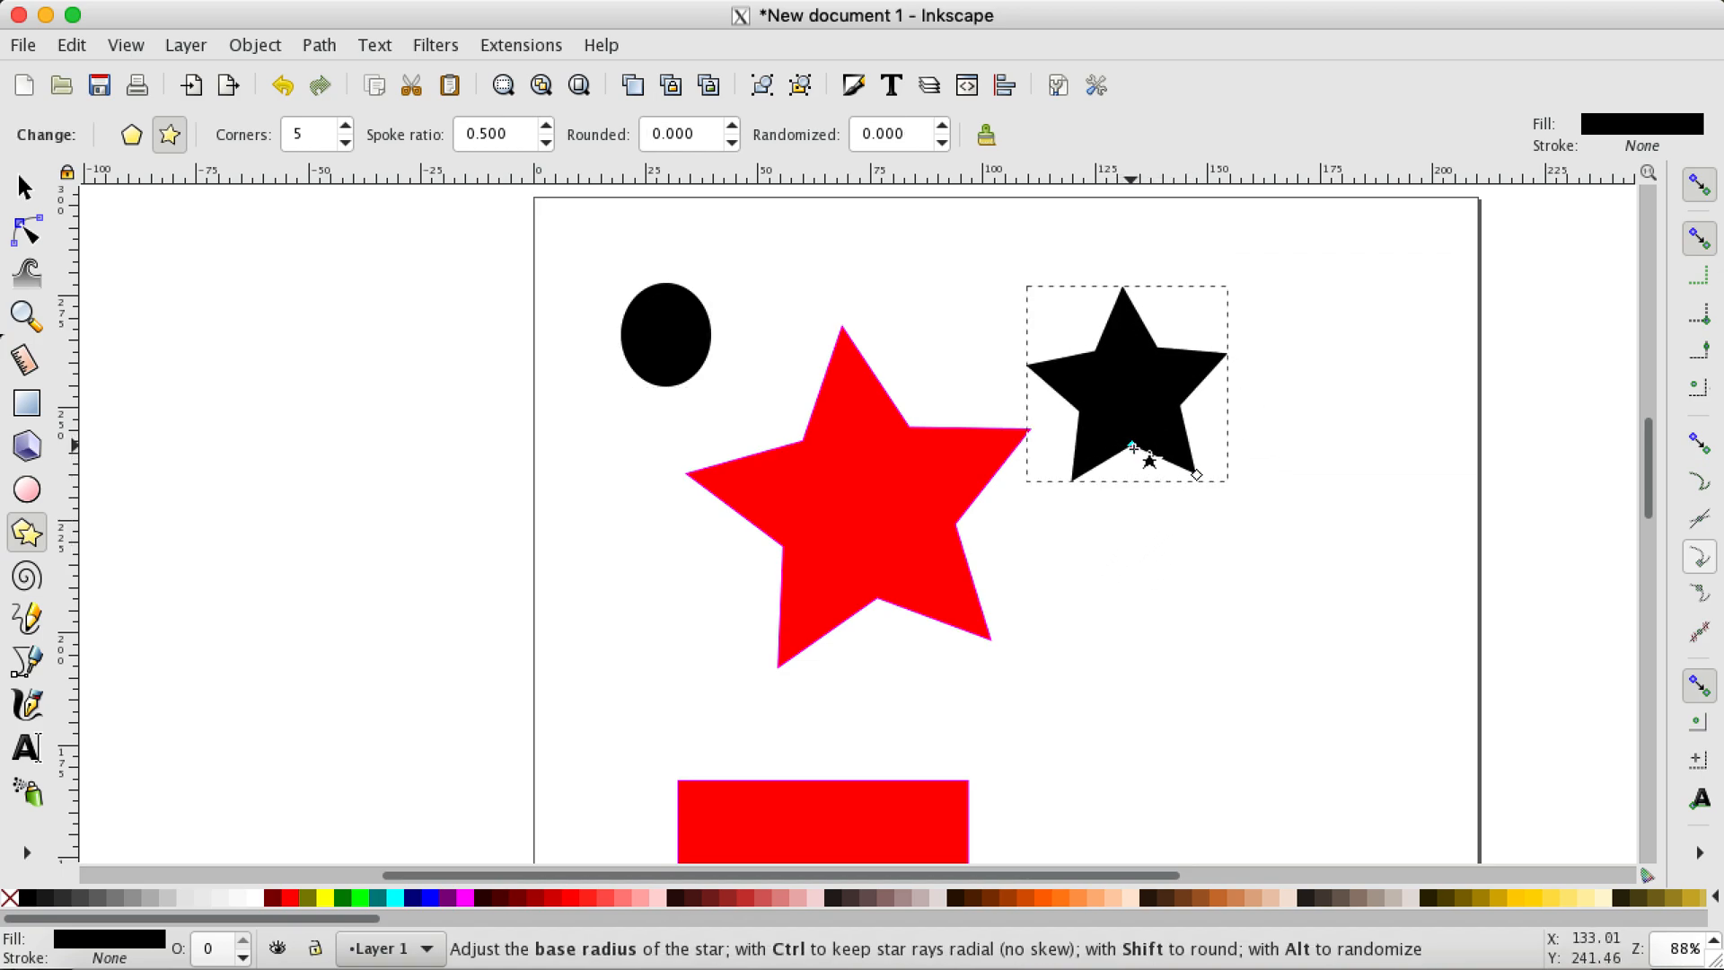
Step: Reshape the black star freehand by its base and tip radii to a larger star with a spoke ratio of about 0.426
{"action": "mouse_move", "coordinate": [1131, 446]}
{"action": "left_mouse_down"}
{"action": "mouse_move", "coordinate": [1151, 511]}
{"action": "mouse_move", "coordinate": [1136, 474]}
{"action": "left_mouse_up"}
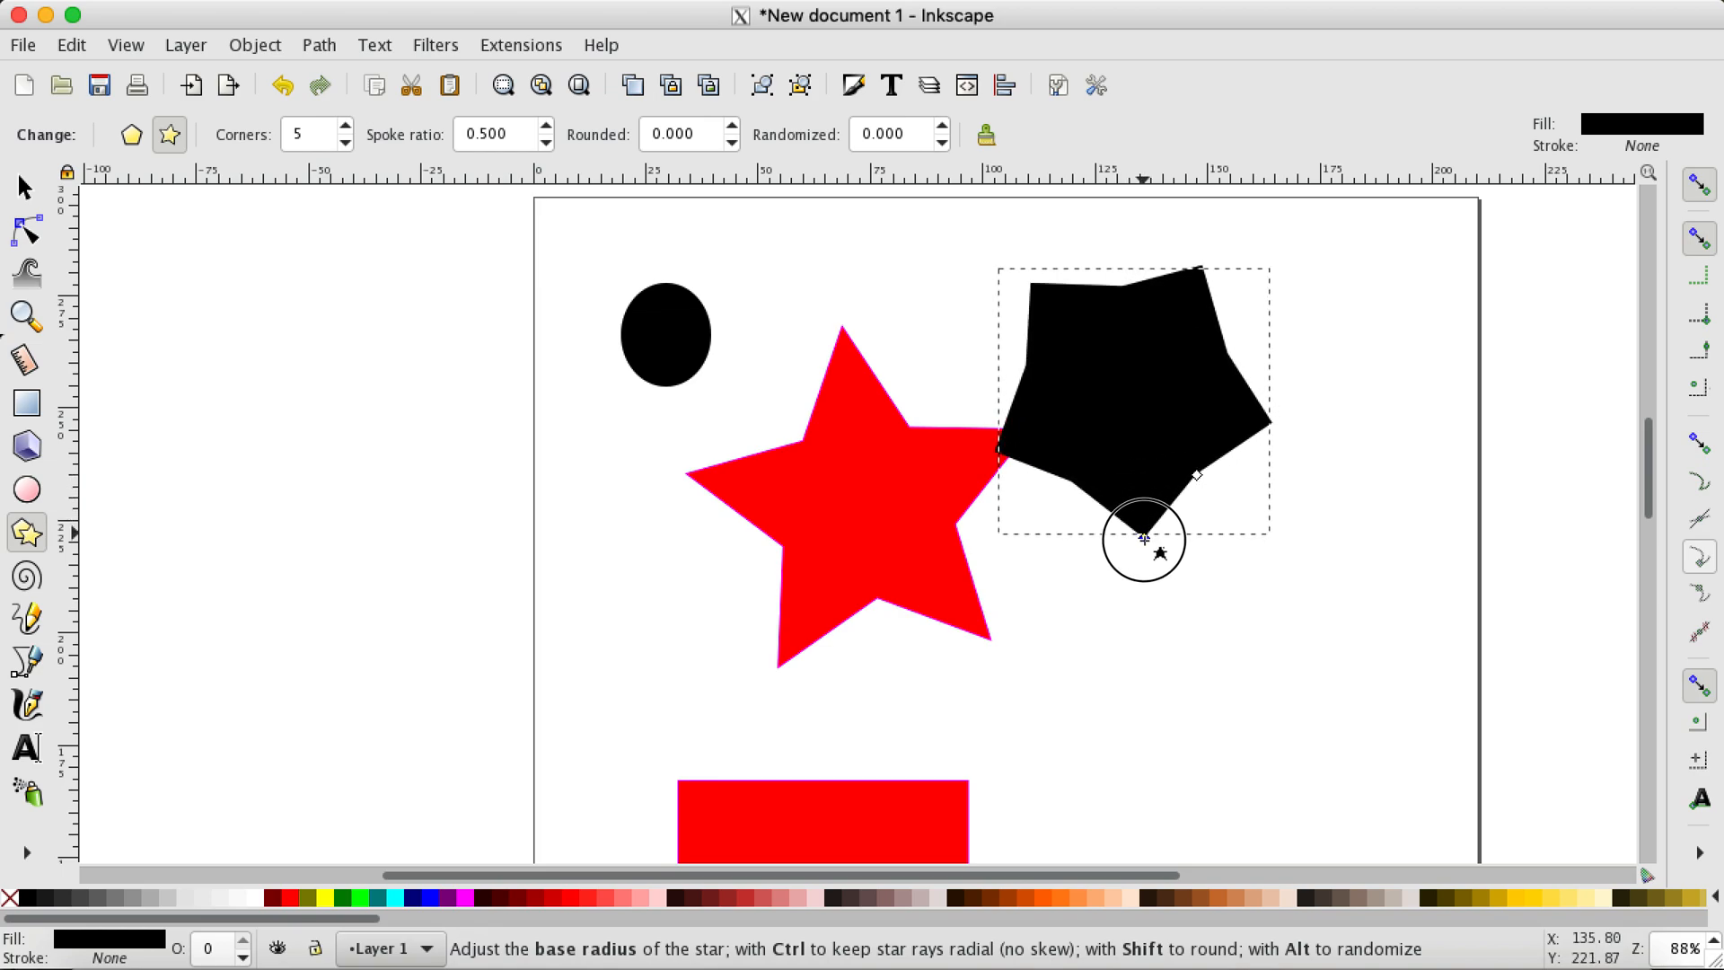
{"action": "mouse_move", "coordinate": [1147, 569]}
{"action": "left_mouse_down"}
{"action": "mouse_move", "coordinate": [1145, 583]}
{"action": "mouse_move", "coordinate": [1153, 569]}
{"action": "left_mouse_up"}
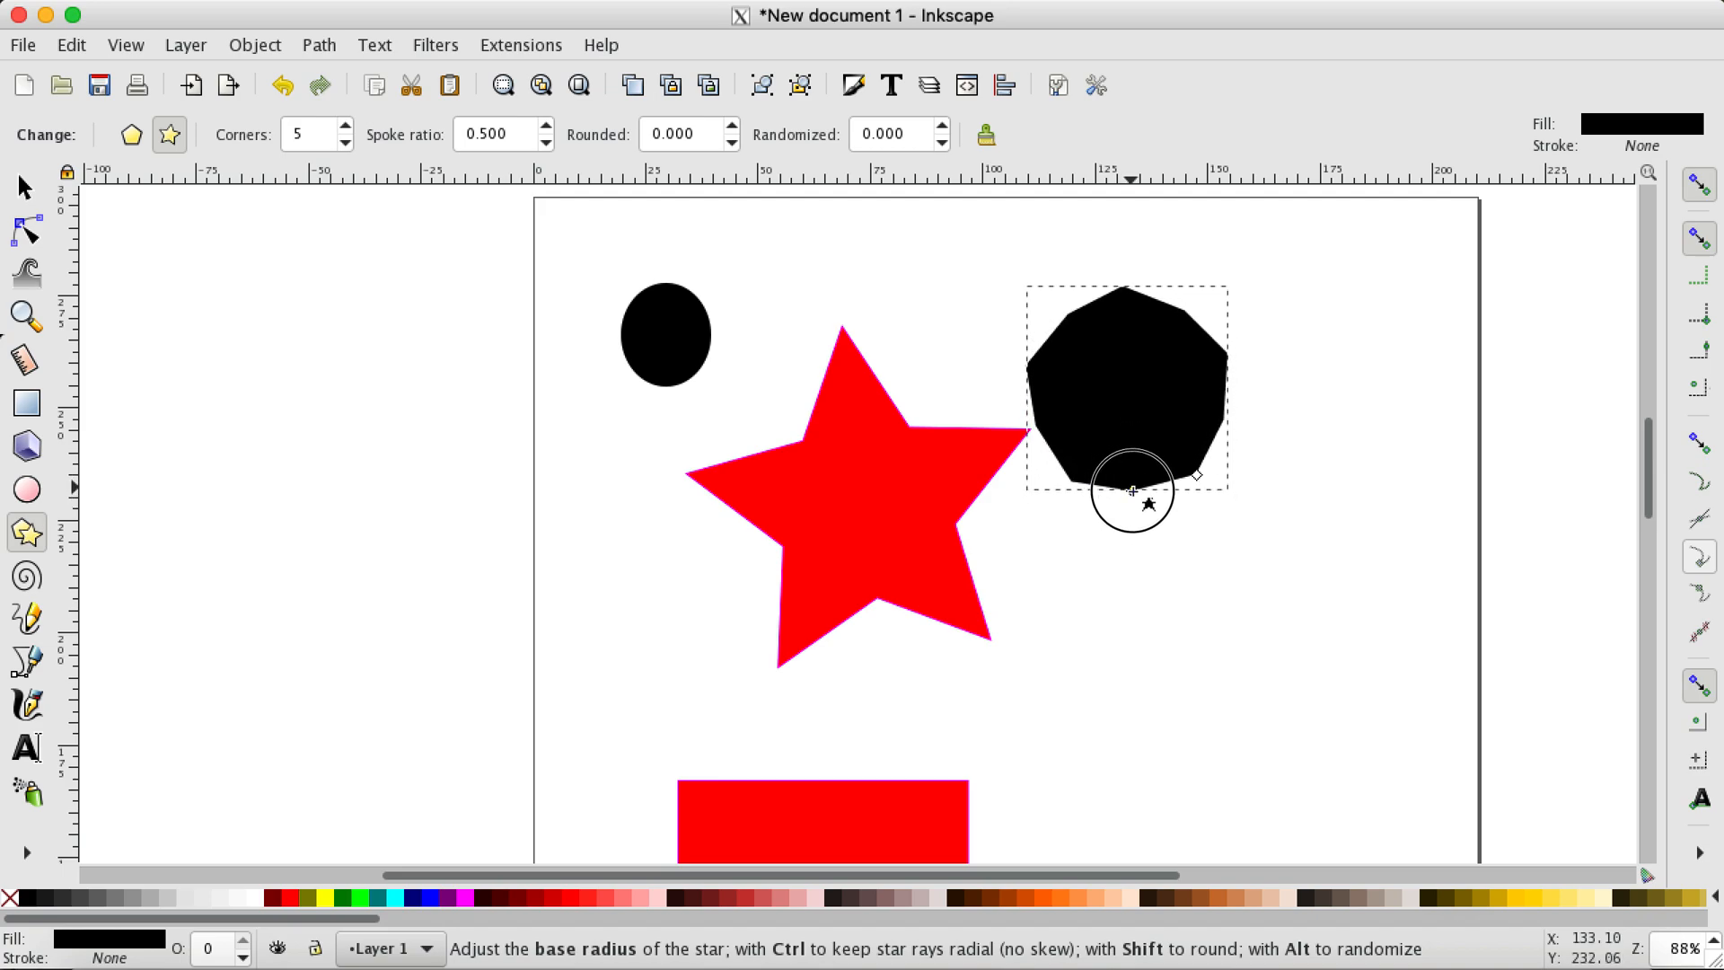
{"action": "left_click_drag", "start_coordinate": [1133, 491], "coordinate": [1125, 453]}
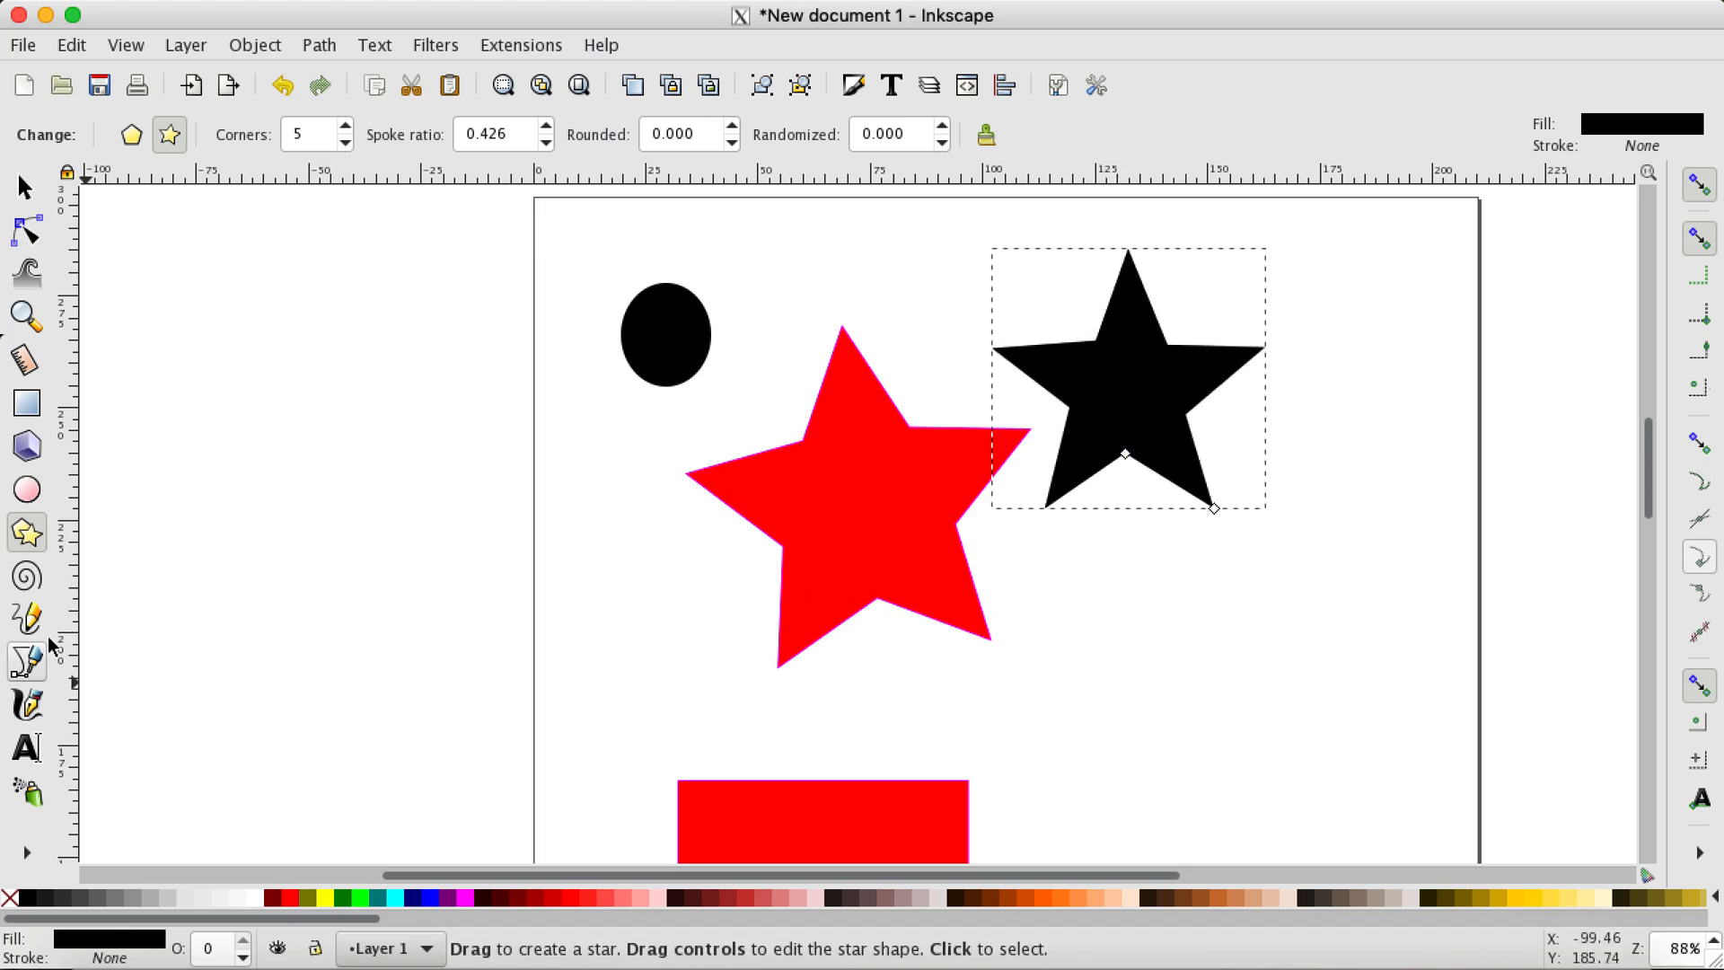
Step: Draw a spiral of about three turns below the black star and a freehand pencil line winding around the ellipse and across the red star
{"action": "left_click", "coordinate": [36, 585]}
{"action": "left_click_drag", "start_coordinate": [1137, 655], "coordinate": [1098, 514]}
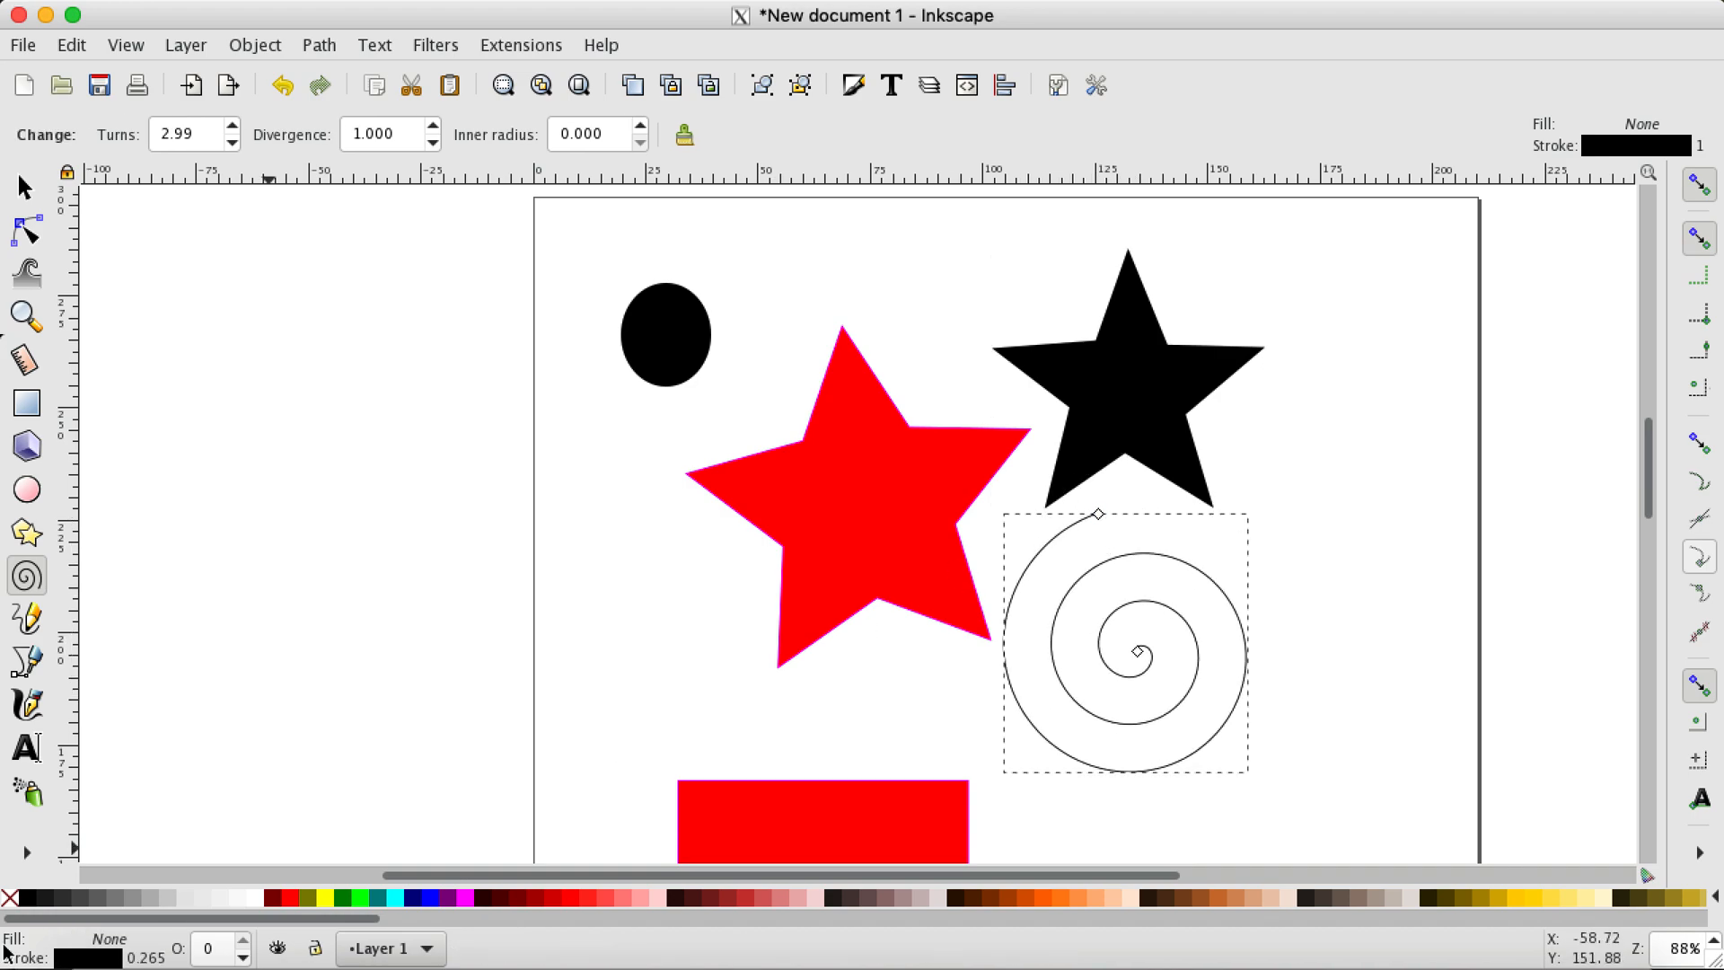
{"action": "left_click", "coordinate": [27, 618]}
{"action": "mouse_move", "coordinate": [686, 245]}
{"action": "left_mouse_down"}
{"action": "mouse_move", "coordinate": [589, 305]}
{"action": "mouse_move", "coordinate": [796, 343]}
{"action": "mouse_move", "coordinate": [955, 293]}
{"action": "mouse_move", "coordinate": [924, 427]}
{"action": "mouse_move", "coordinate": [769, 459]}
{"action": "mouse_move", "coordinate": [727, 599]}
{"action": "mouse_move", "coordinate": [817, 698]}
{"action": "mouse_move", "coordinate": [947, 551]}
{"action": "mouse_move", "coordinate": [1011, 545]}
{"action": "left_mouse_up"}
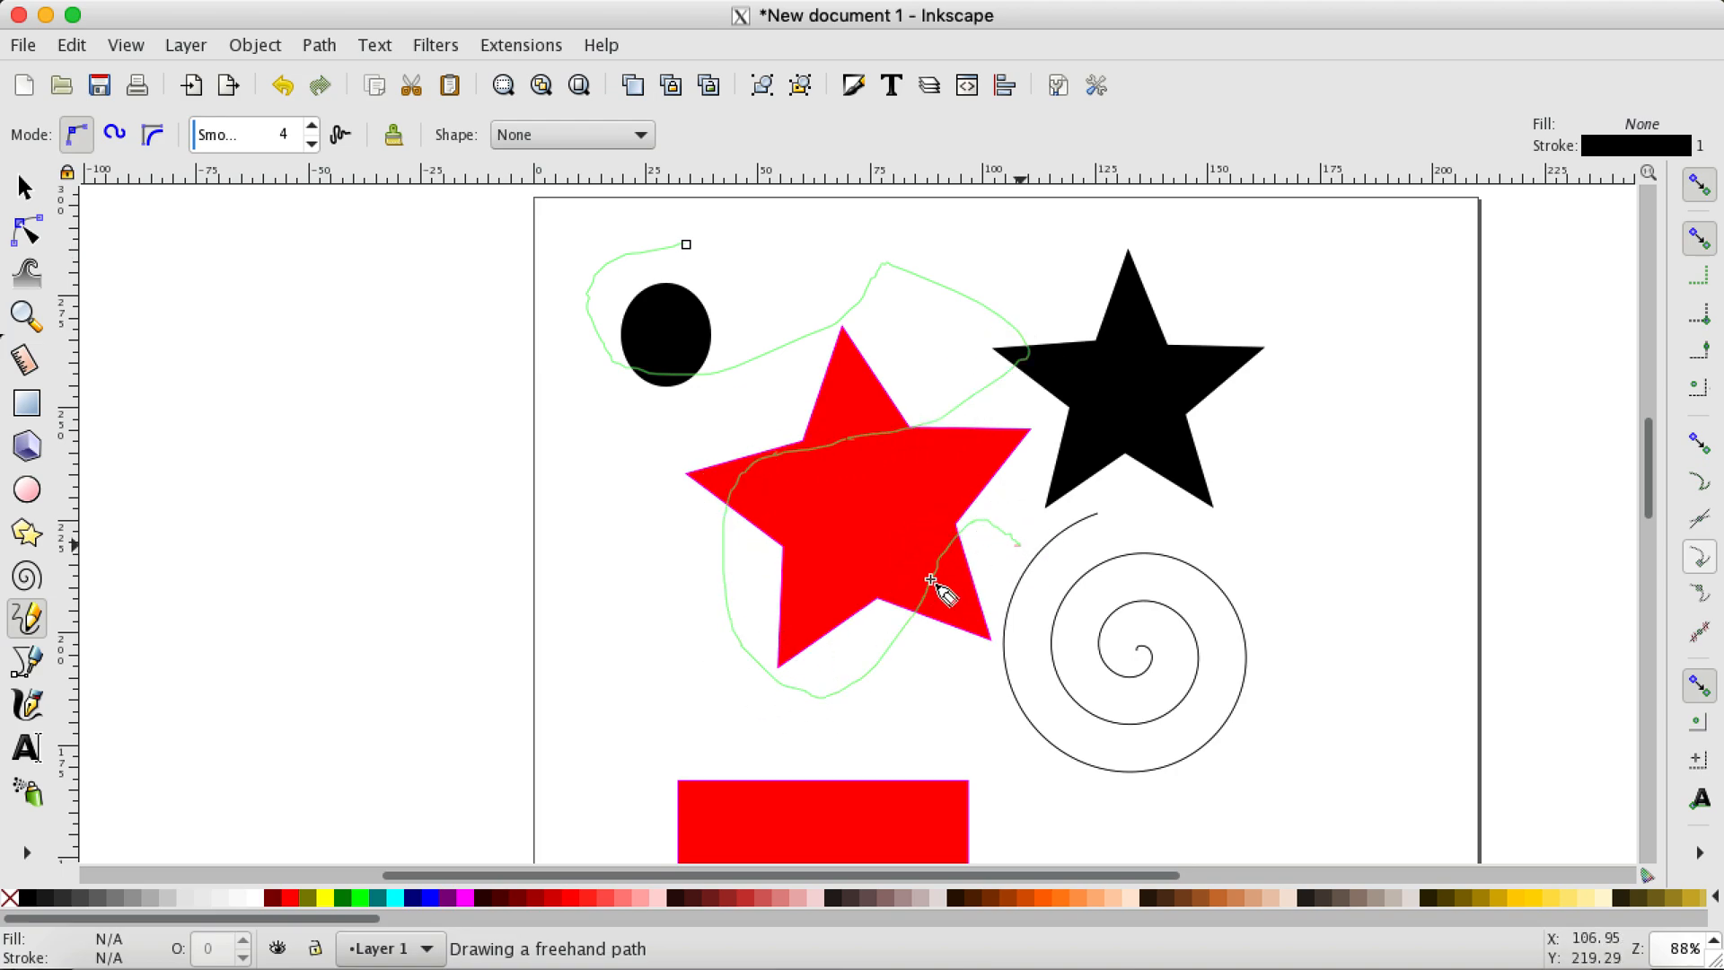
Step: Draw an open Bezier path of straight and curved segments beside the black star, and a winding calligraphic stroke over the red star
{"action": "left_click", "coordinate": [31, 674]}
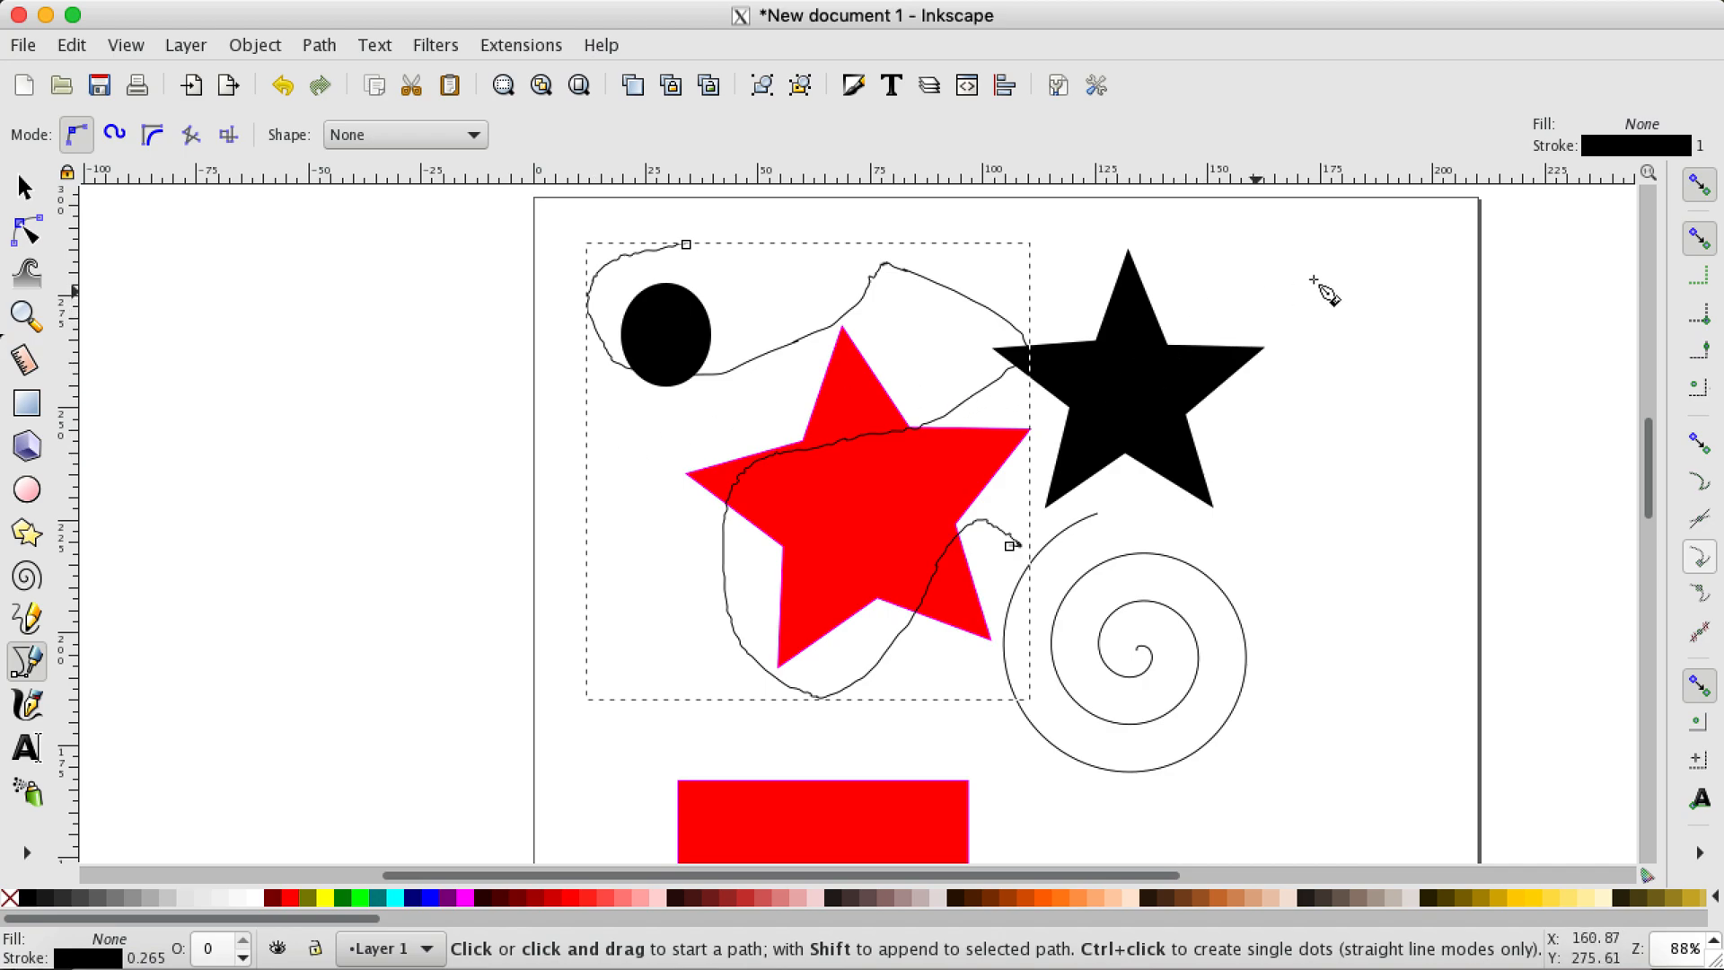
{"action": "left_click_drag", "start_coordinate": [1342, 266], "coordinate": [1329, 293]}
{"action": "left_click", "coordinate": [1308, 445]}
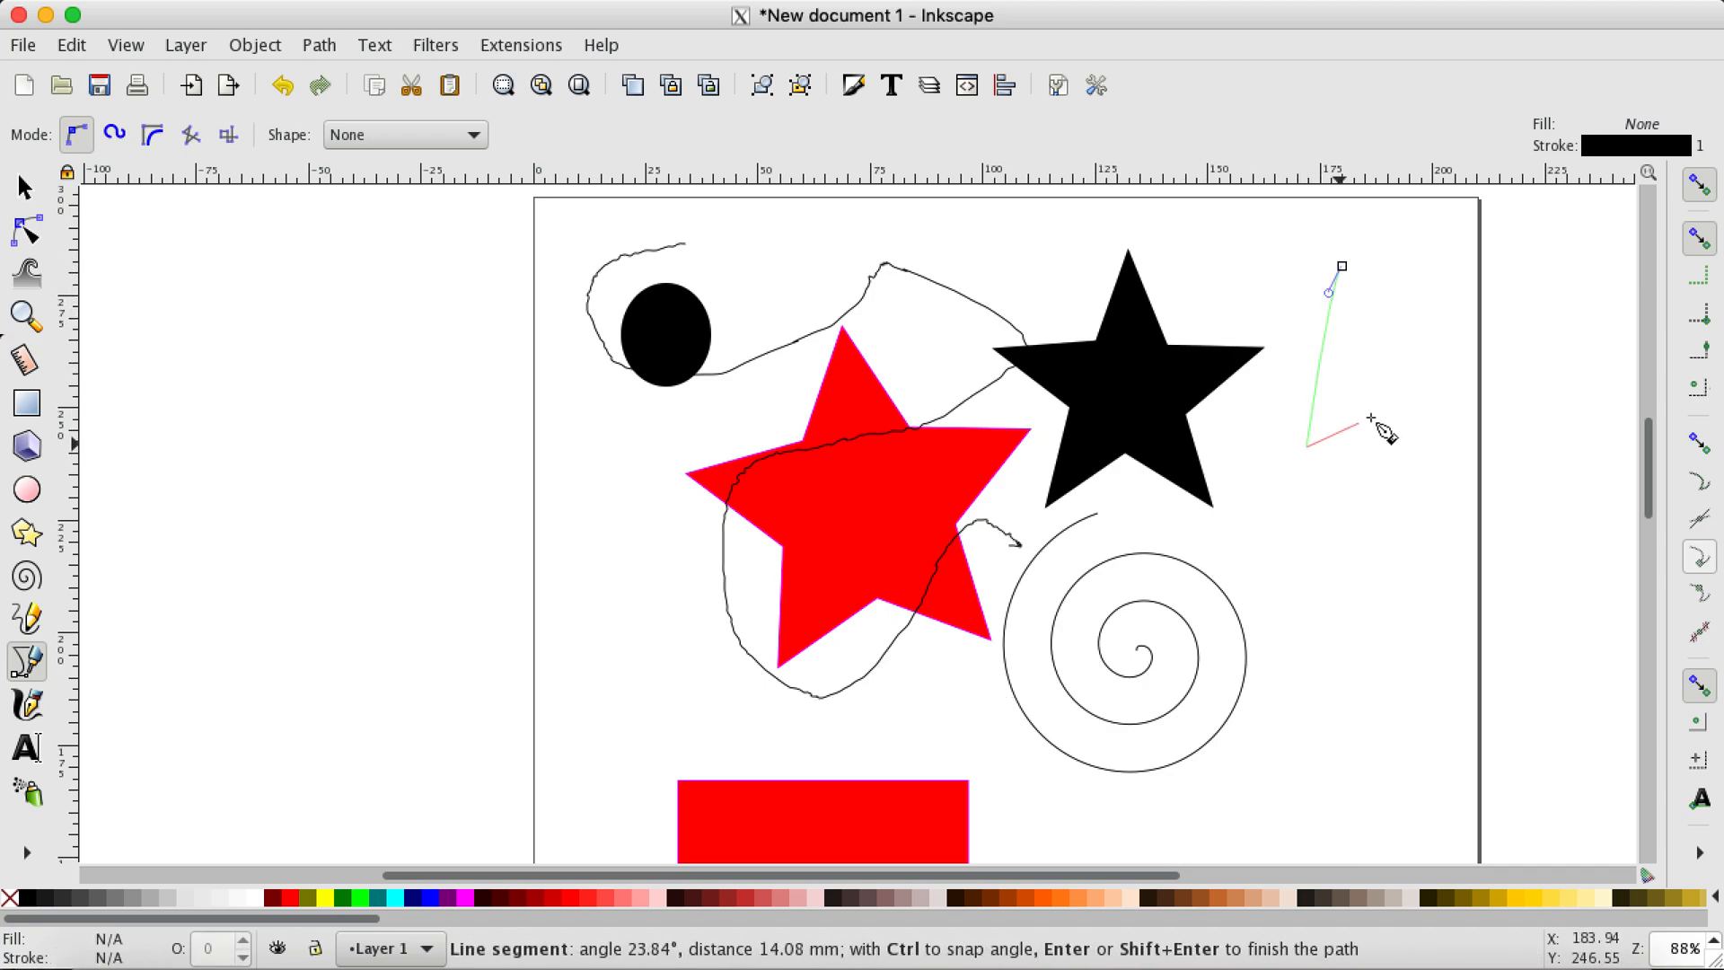
{"action": "left_click", "coordinate": [1402, 383]}
{"action": "left_click", "coordinate": [1389, 520]}
{"action": "left_click_drag", "start_coordinate": [1295, 509], "coordinate": [1297, 569]}
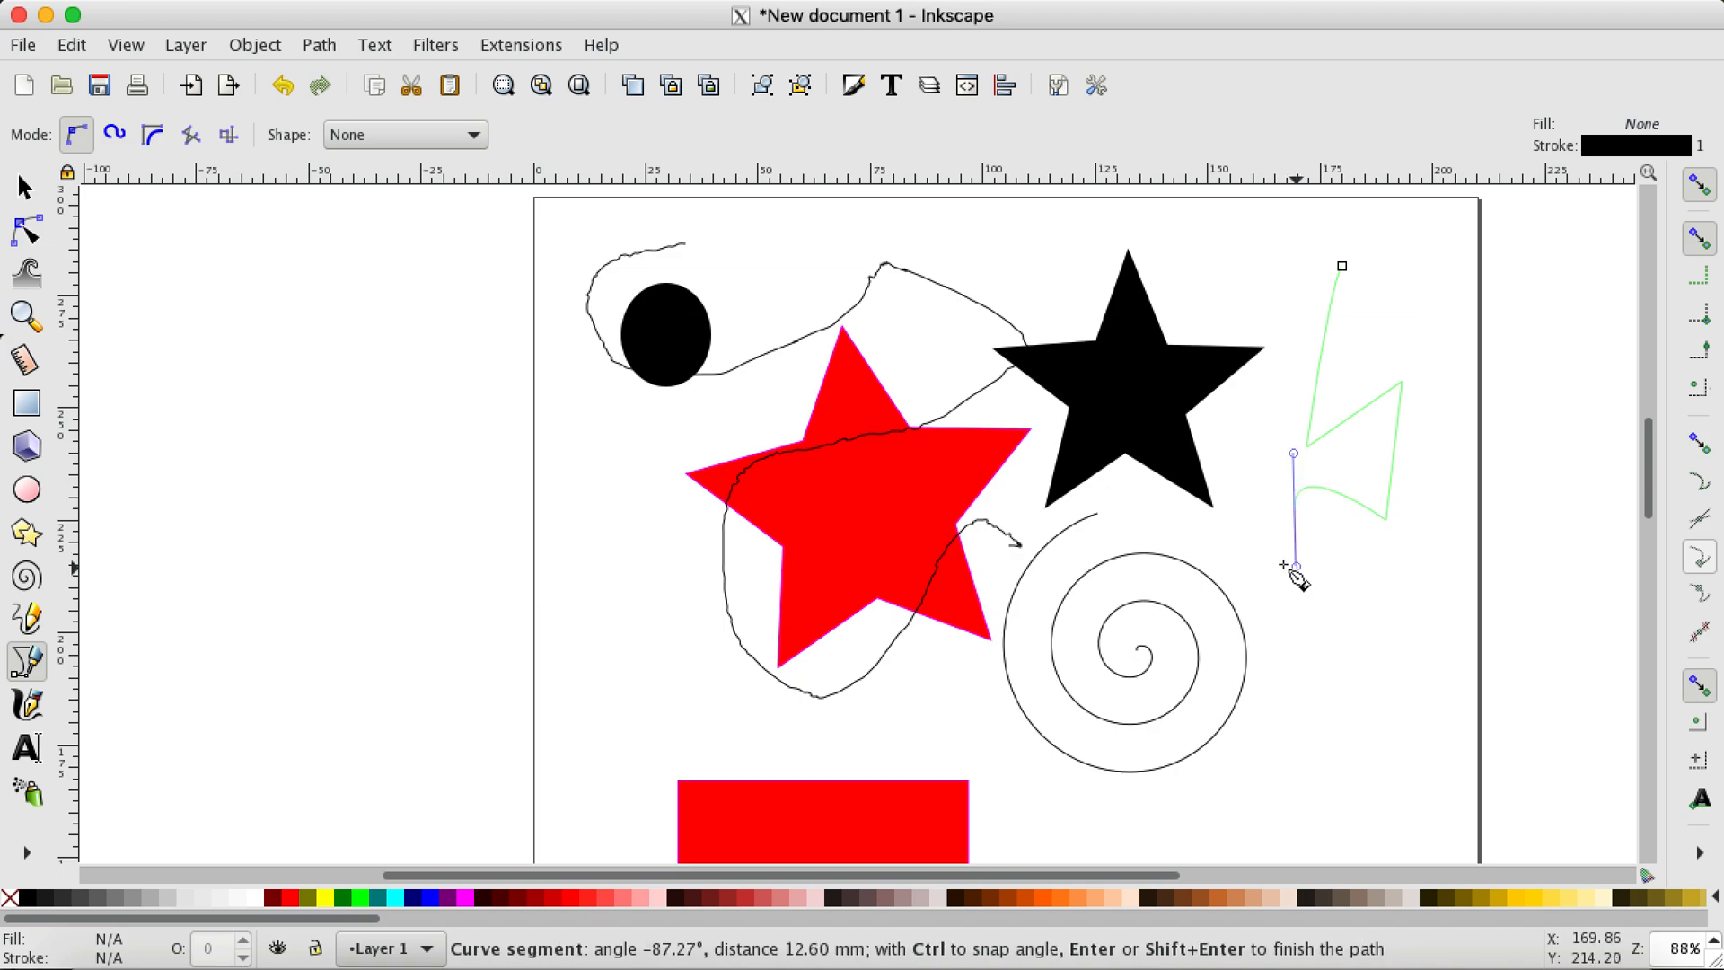
{"action": "left_click", "coordinate": [27, 709]}
{"action": "mouse_move", "coordinate": [792, 242]}
{"action": "left_mouse_down"}
{"action": "mouse_move", "coordinate": [748, 308]}
{"action": "mouse_move", "coordinate": [771, 386]}
{"action": "mouse_move", "coordinate": [826, 352]}
{"action": "mouse_move", "coordinate": [885, 347]}
{"action": "mouse_move", "coordinate": [839, 412]}
{"action": "mouse_move", "coordinate": [862, 517]}
{"action": "mouse_move", "coordinate": [956, 453]}
{"action": "left_mouse_up"}
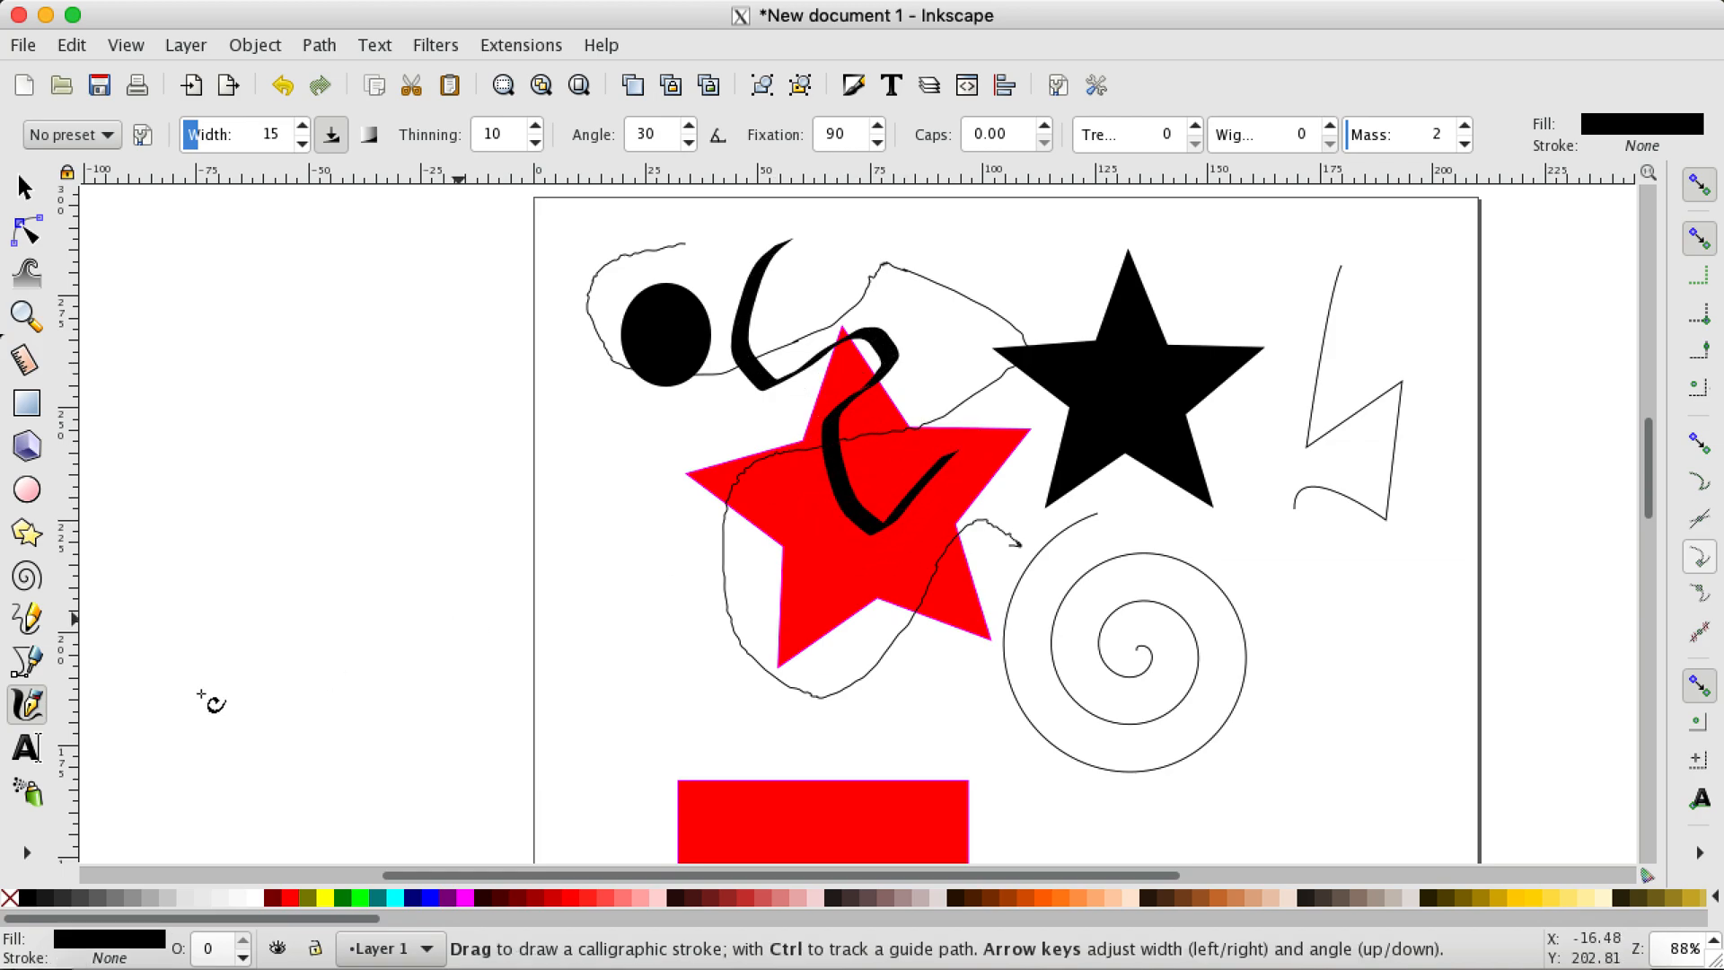
Step: Place a text insertion point beside the red star, and try the Spray tool between the black star and the spiral
{"action": "left_click", "coordinate": [27, 748]}
{"action": "left_click", "coordinate": [628, 554]}
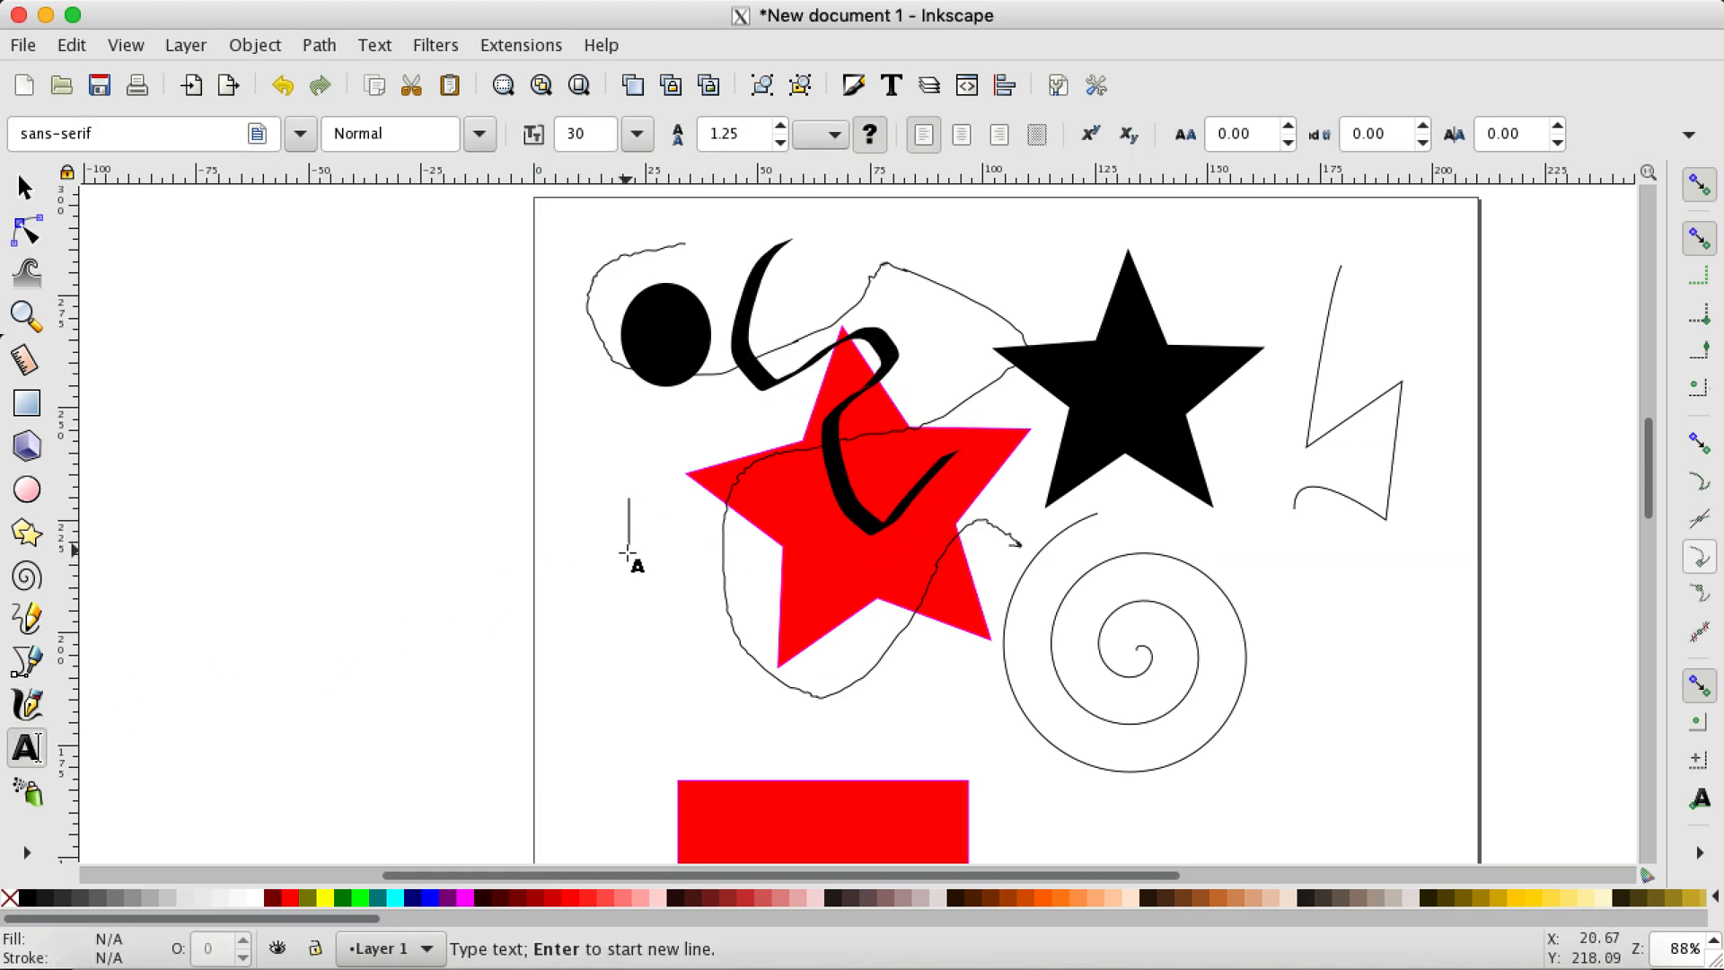
{"action": "left_click", "coordinate": [30, 795]}
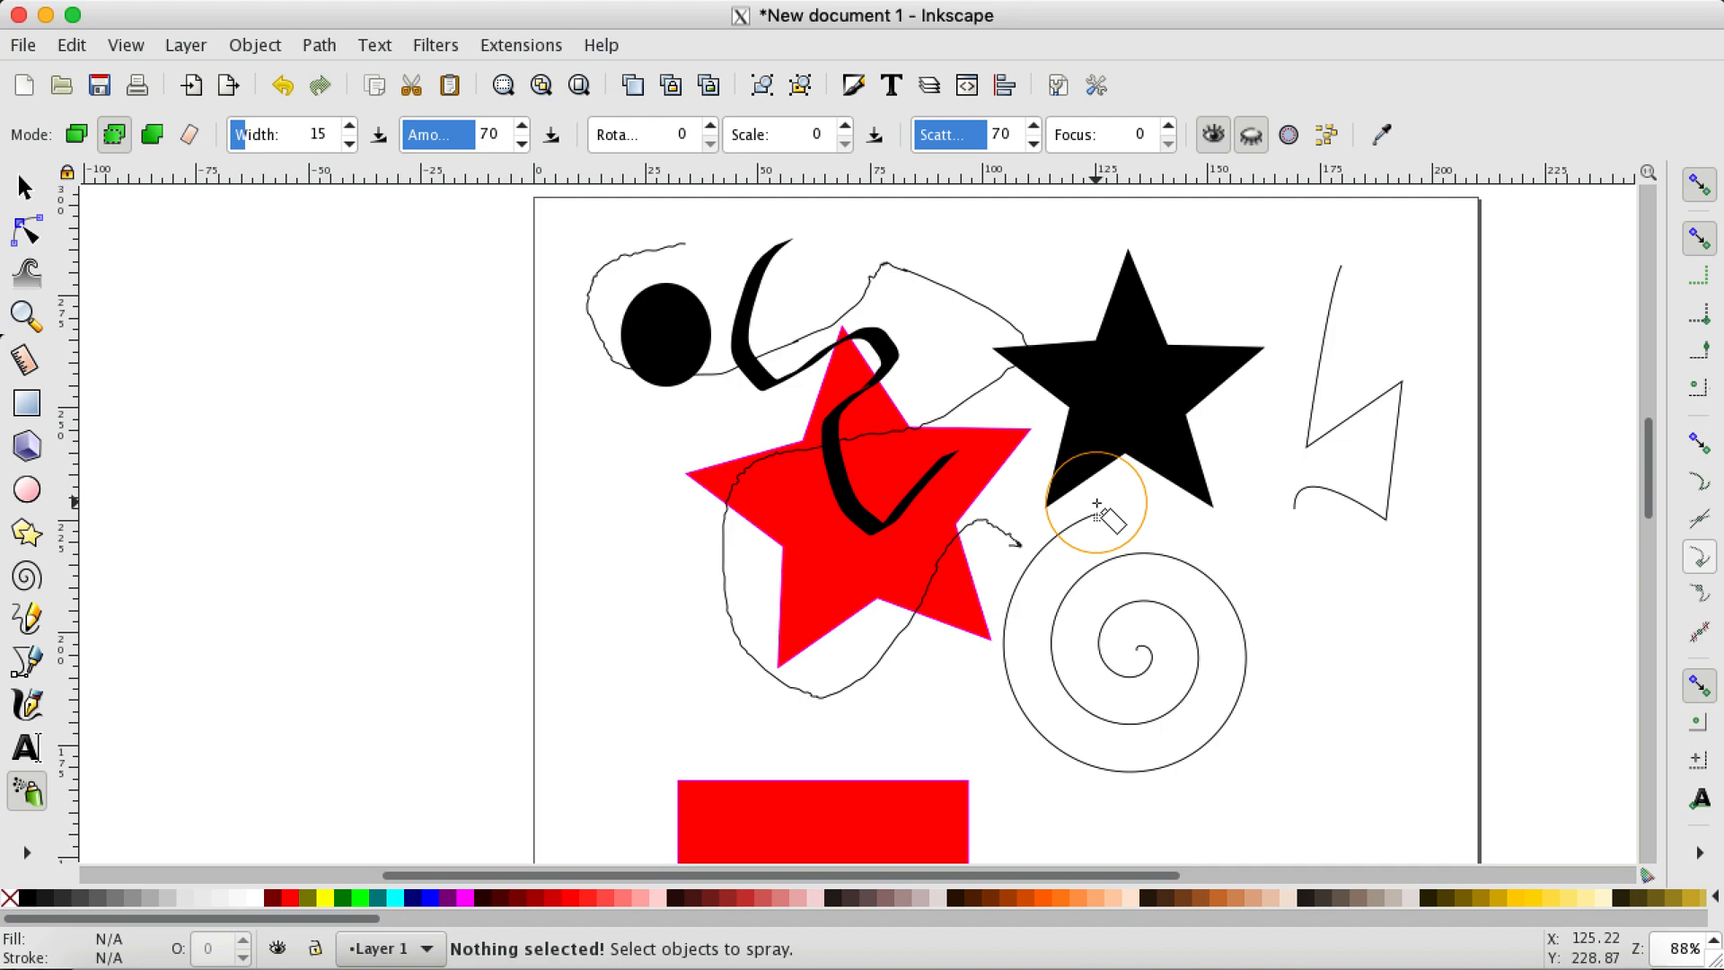
{"action": "left_click_drag", "start_coordinate": [1098, 505], "coordinate": [1087, 563]}
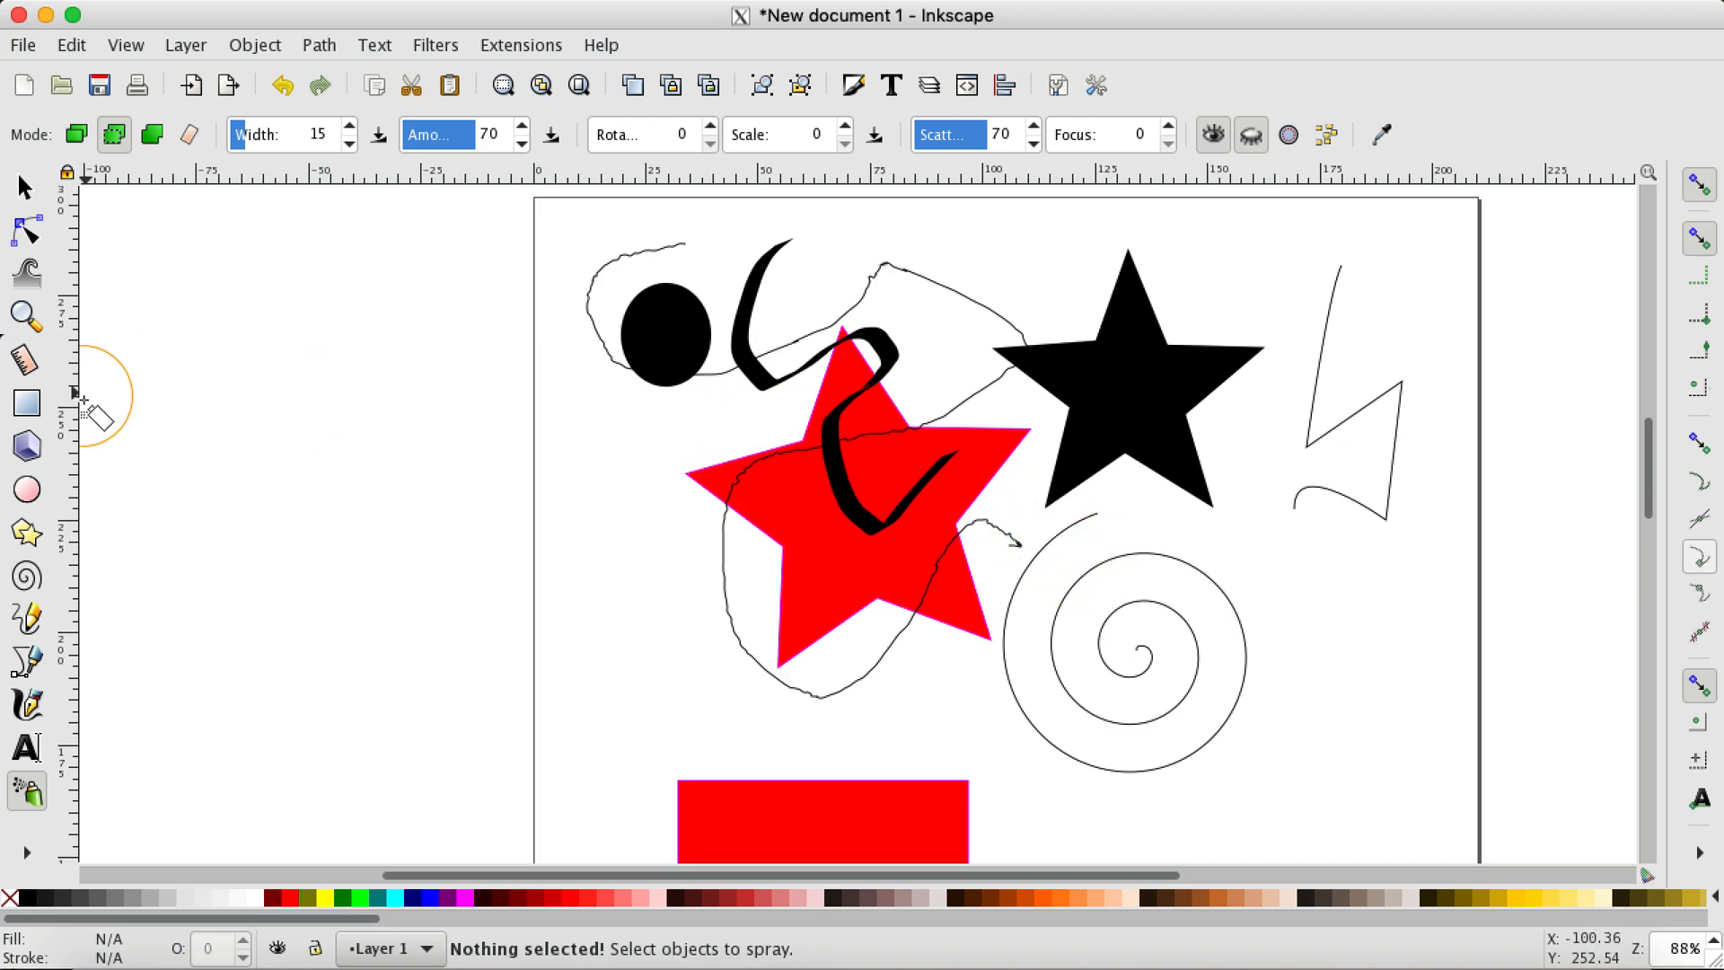
Step: Edit the black star with the node tool, pulling its tip handle inward and its base handle slightly outward for a smaller, fuller star
{"action": "left_click", "coordinate": [29, 232]}
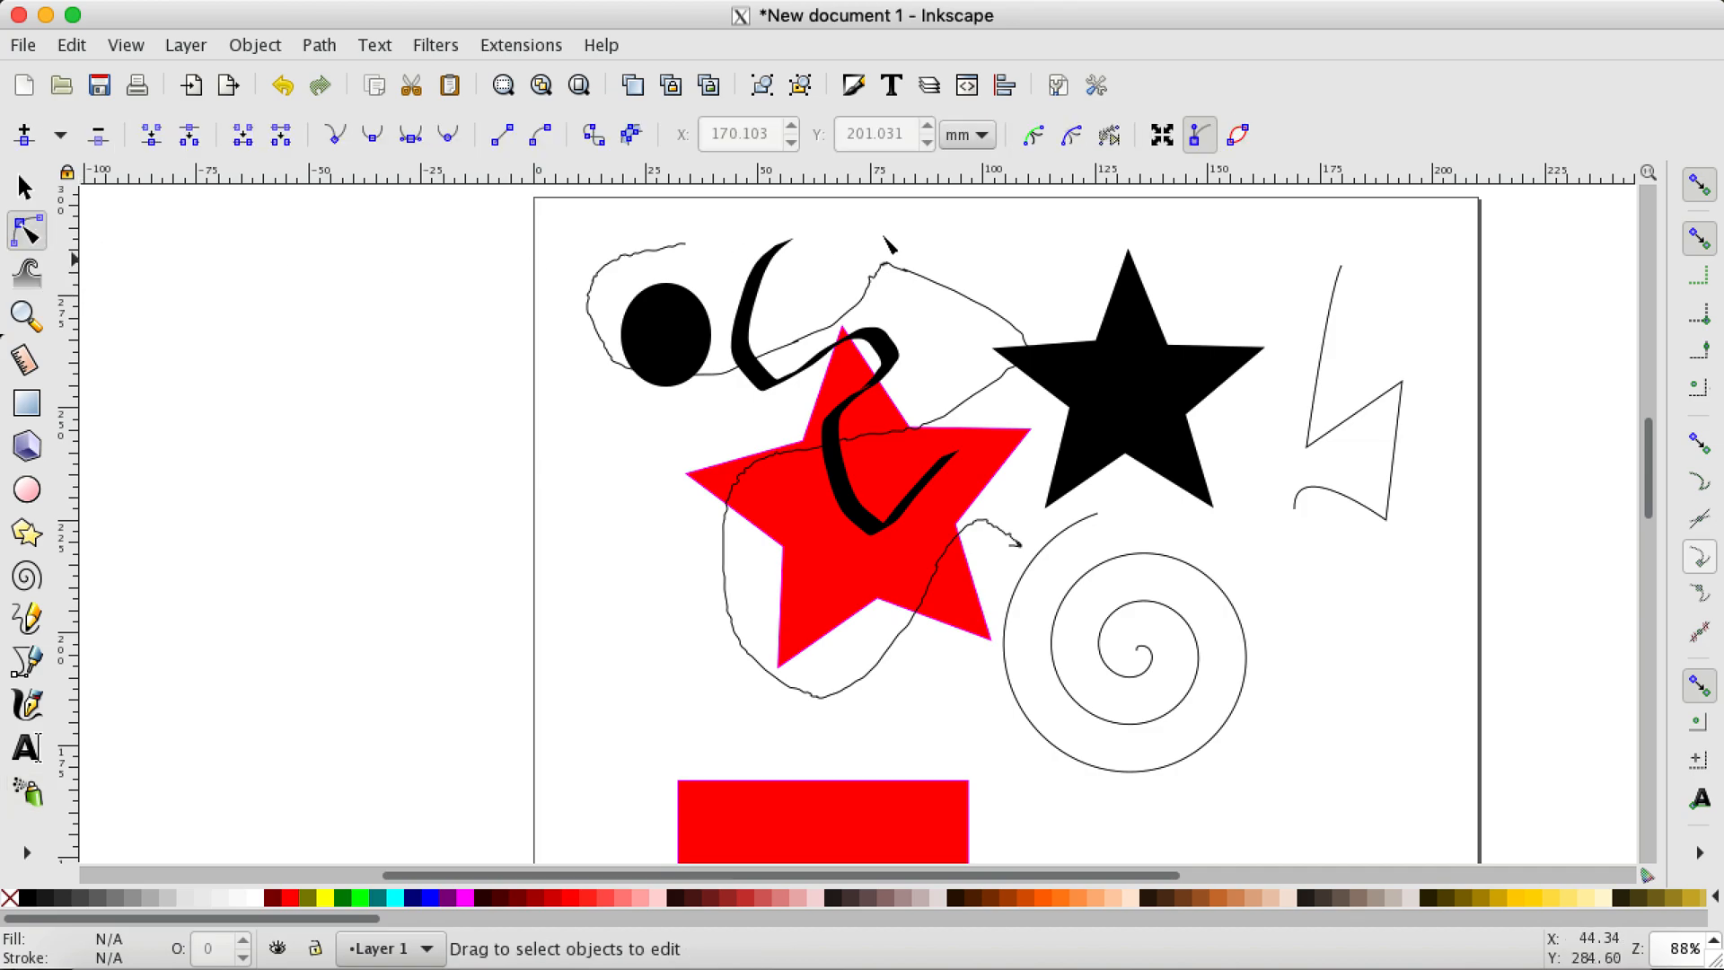
{"action": "left_click", "coordinate": [1156, 364]}
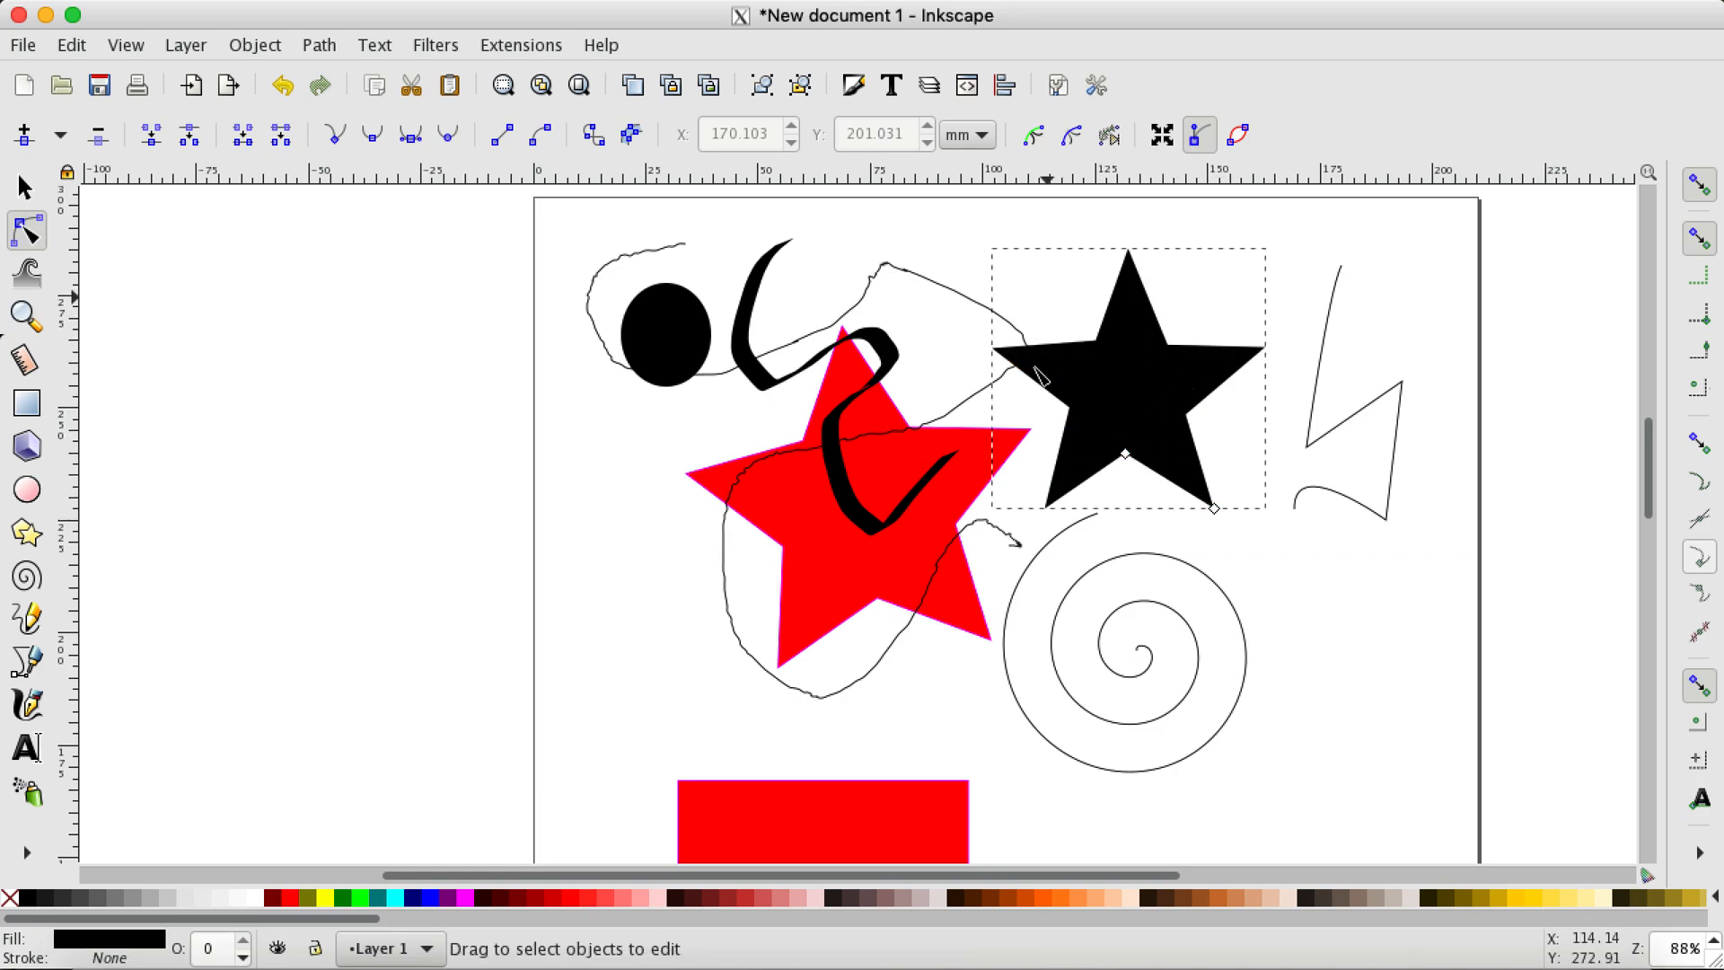
{"action": "mouse_move", "coordinate": [1126, 454]}
{"action": "left_mouse_down"}
{"action": "mouse_move", "coordinate": [1127, 511]}
{"action": "mouse_move", "coordinate": [1122, 460]}
{"action": "left_mouse_up"}
{"action": "mouse_move", "coordinate": [1214, 509]}
{"action": "left_mouse_down"}
{"action": "mouse_move", "coordinate": [1167, 452]}
{"action": "mouse_move", "coordinate": [1198, 490]}
{"action": "left_mouse_up"}
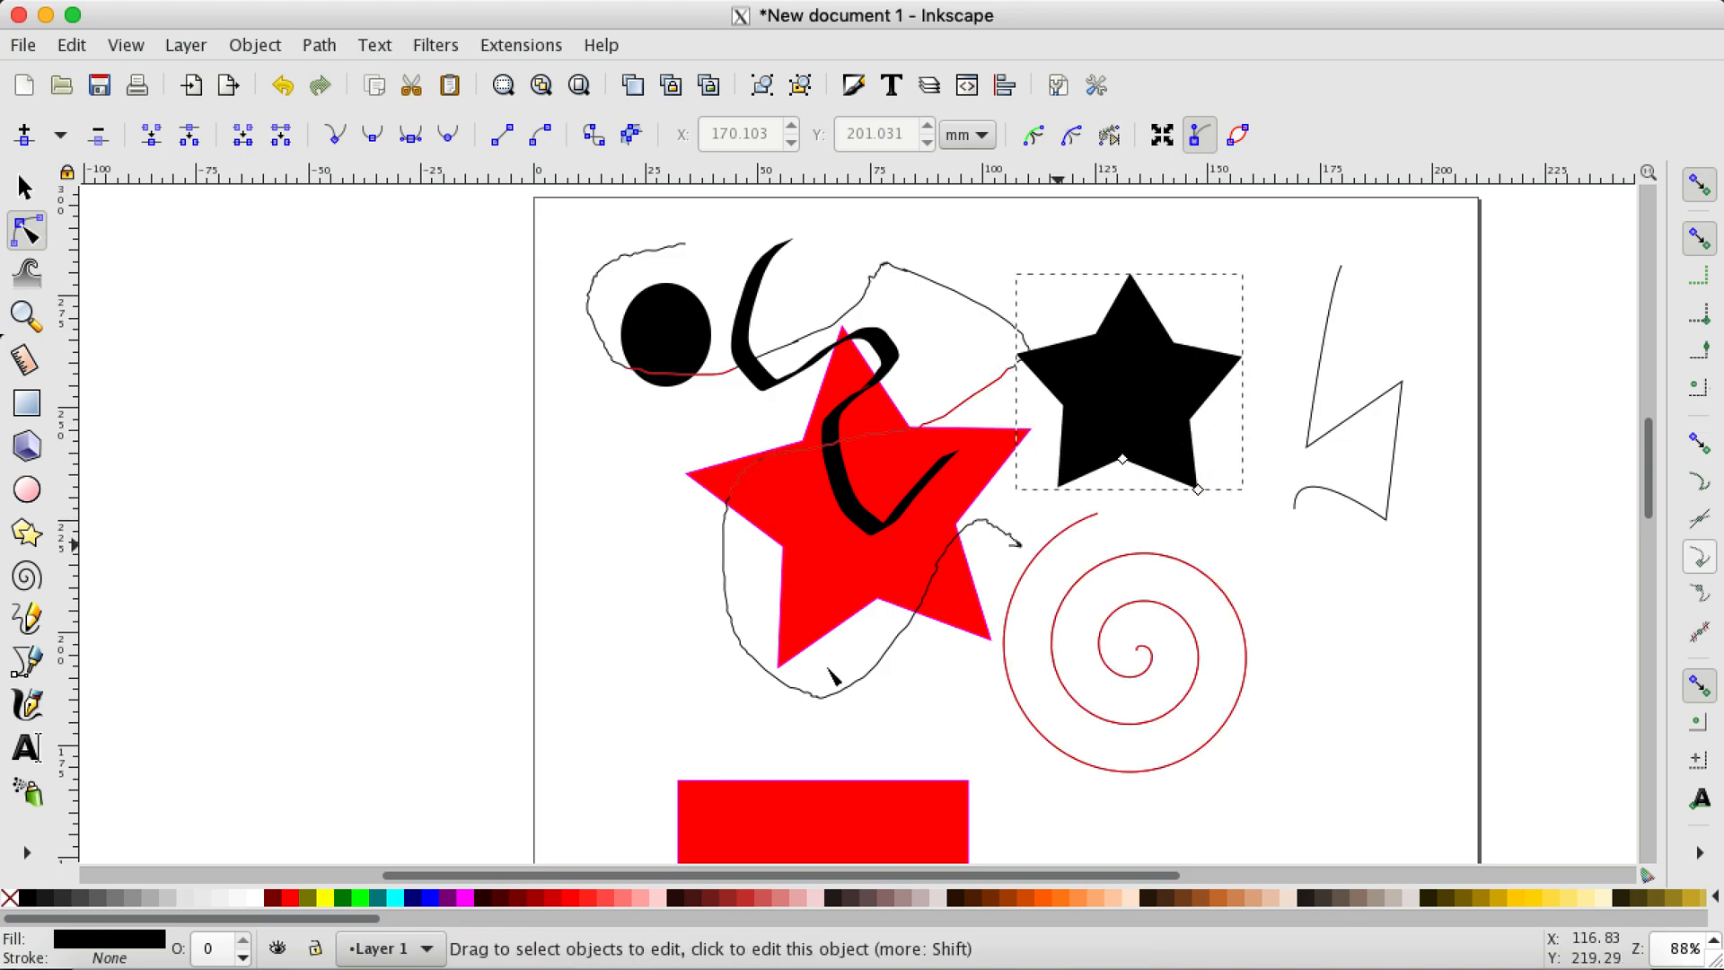
Step: Enlarge the red rectangle slightly upward and sideways with its corner handles, and try its corner-rounding handle
{"action": "scroll", "coordinate": [813, 528], "scroll_direction": "down", "scroll_amount": 15}
{"action": "scroll", "coordinate": [819, 528], "scroll_direction": "up", "scroll_amount": 3}
{"action": "left_click", "coordinate": [817, 499]}
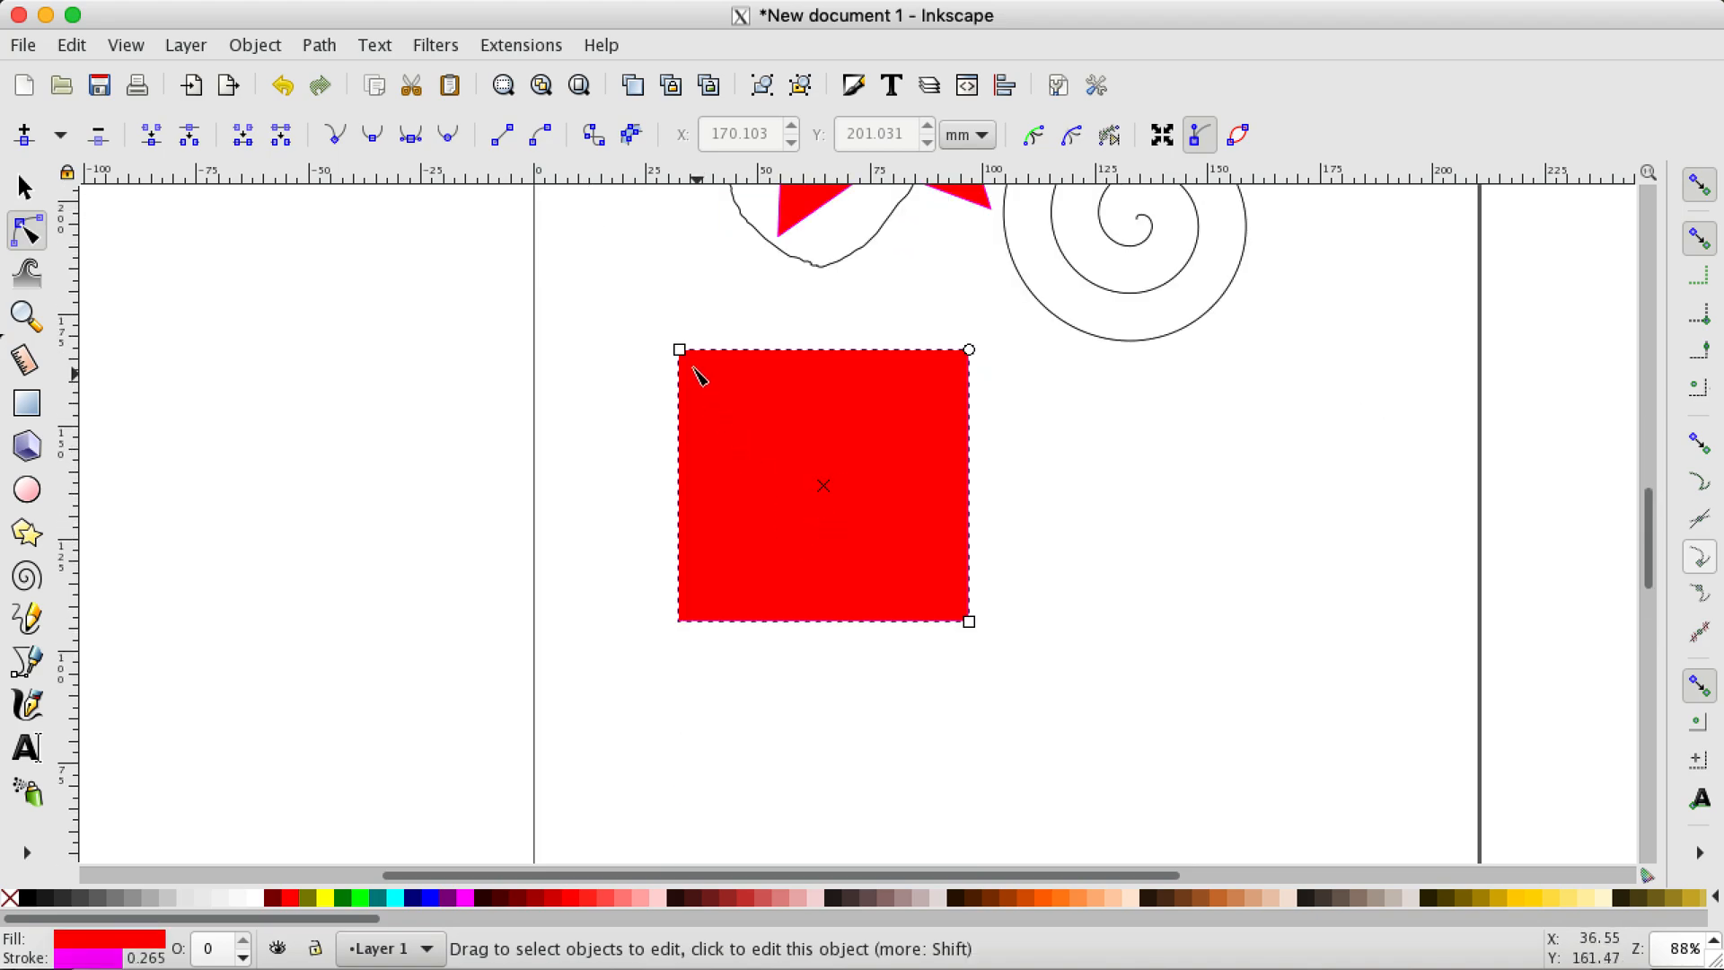
{"action": "mouse_move", "coordinate": [680, 350]}
{"action": "left_mouse_down"}
{"action": "mouse_move", "coordinate": [728, 392]}
{"action": "mouse_move", "coordinate": [679, 333]}
{"action": "left_mouse_up"}
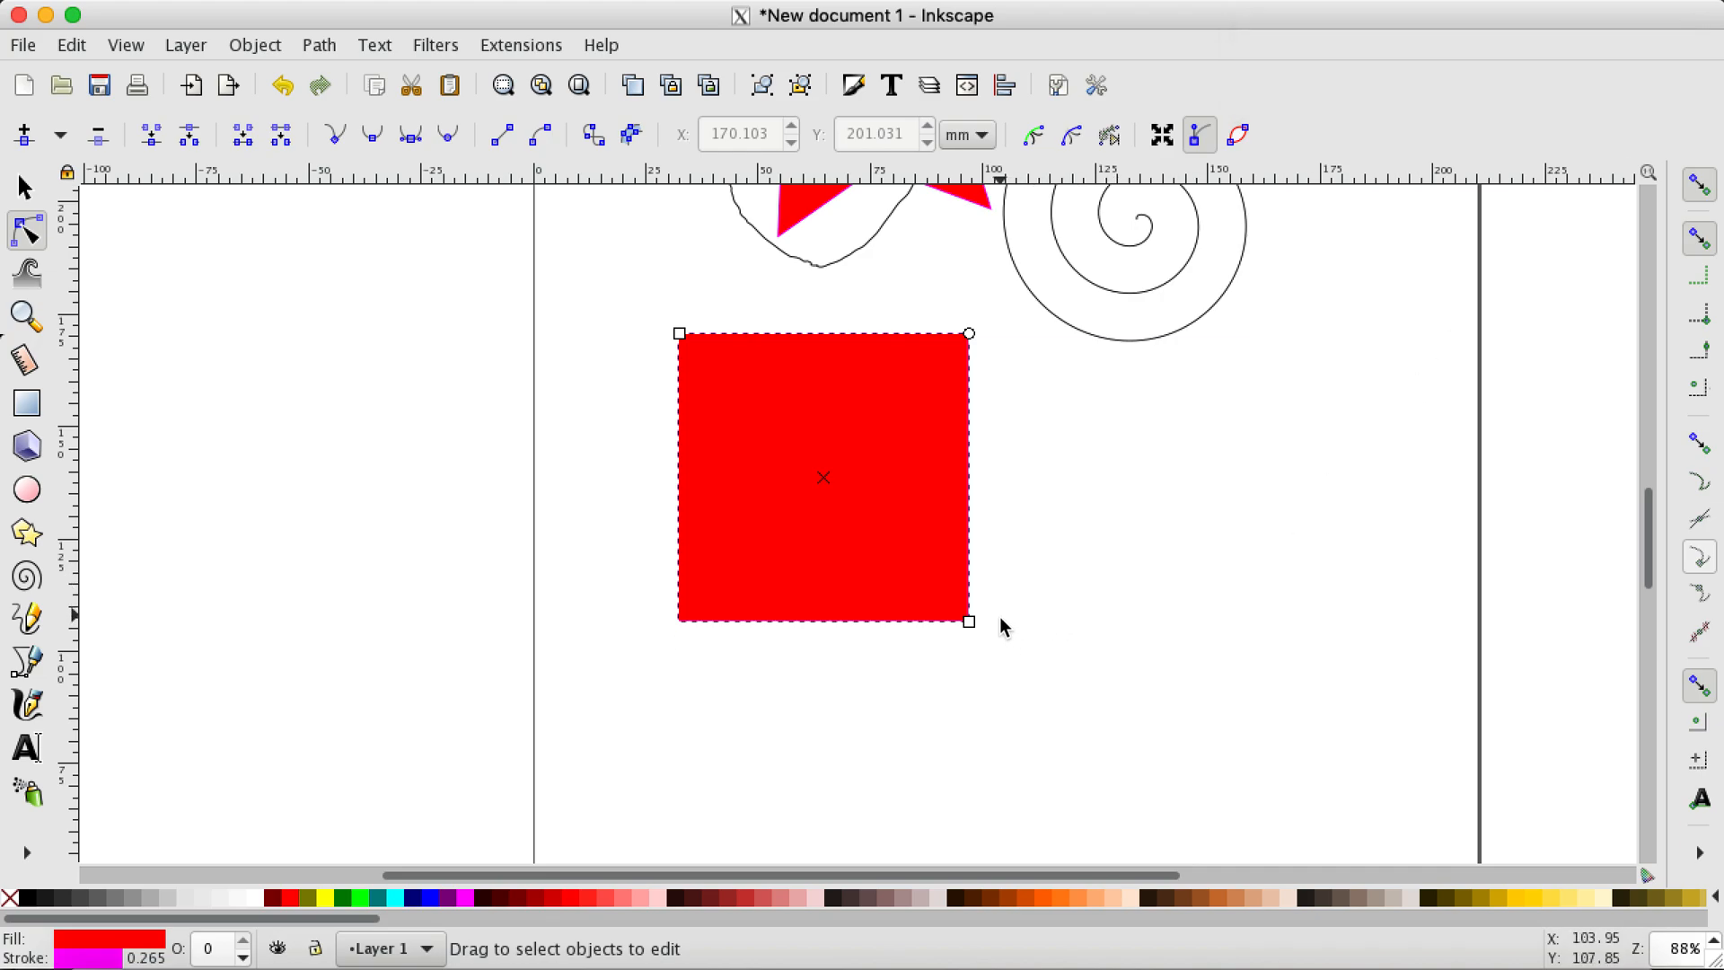
{"action": "left_click_drag", "start_coordinate": [970, 622], "coordinate": [974, 622]}
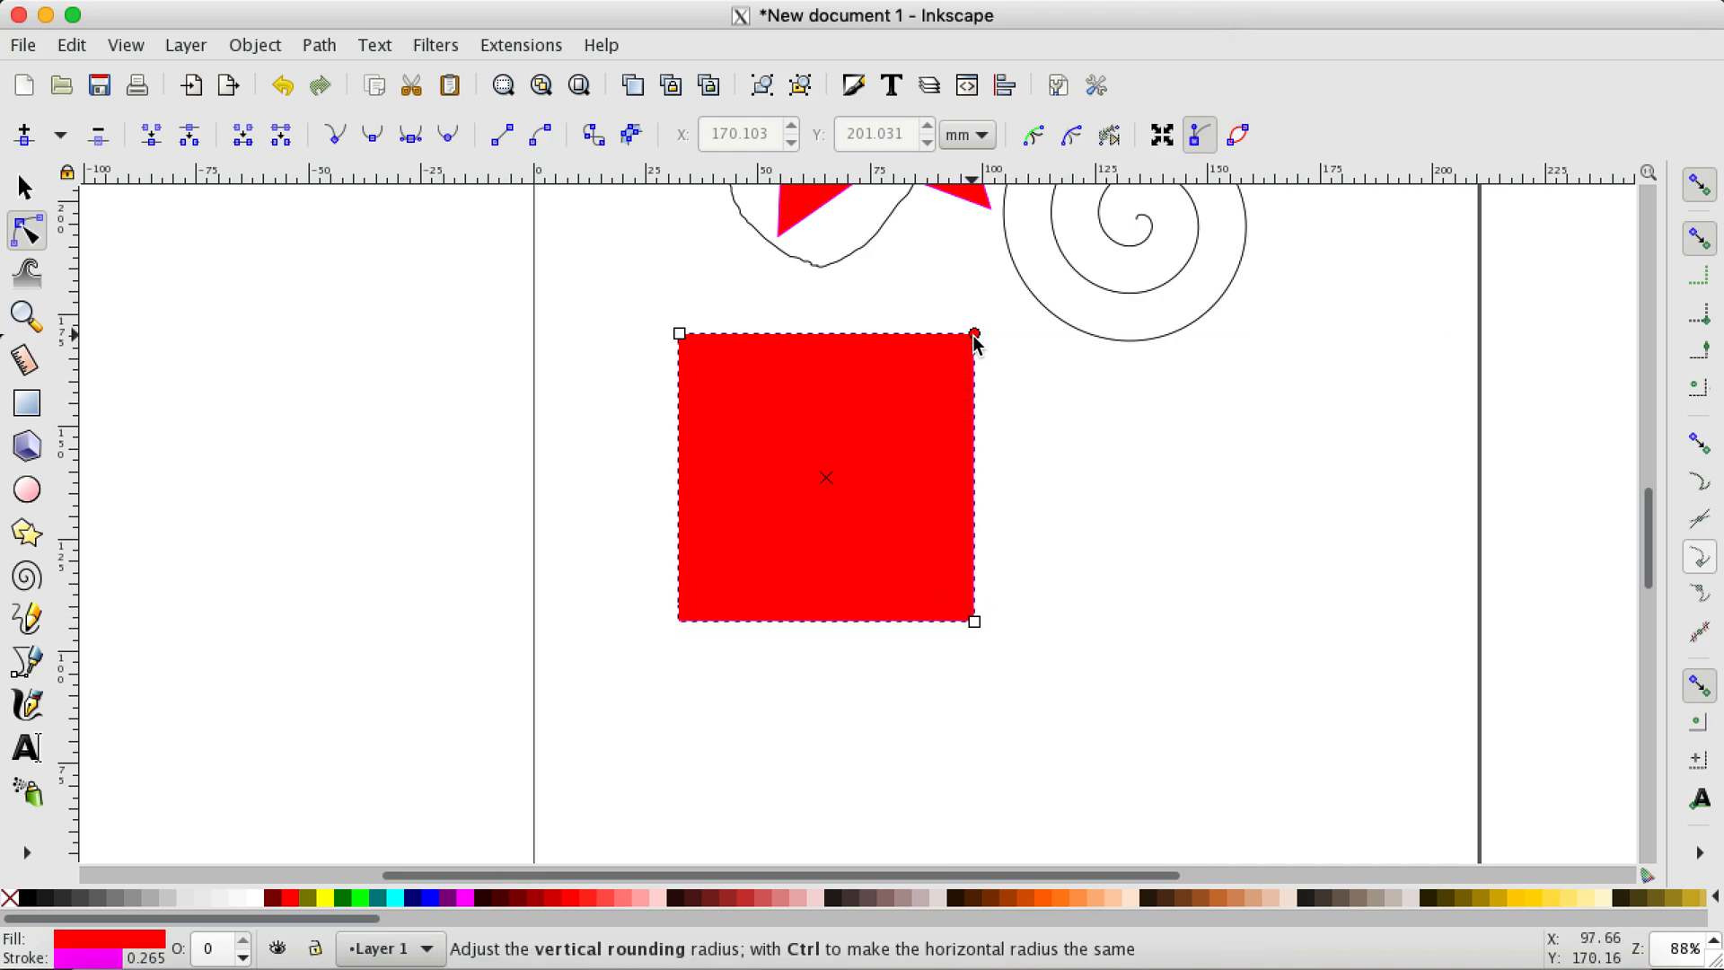
{"action": "mouse_move", "coordinate": [974, 335]}
{"action": "left_mouse_down"}
{"action": "mouse_move", "coordinate": [908, 413]}
{"action": "mouse_move", "coordinate": [954, 308]}
{"action": "mouse_move", "coordinate": [955, 420]}
{"action": "mouse_move", "coordinate": [996, 316]}
{"action": "left_mouse_up"}
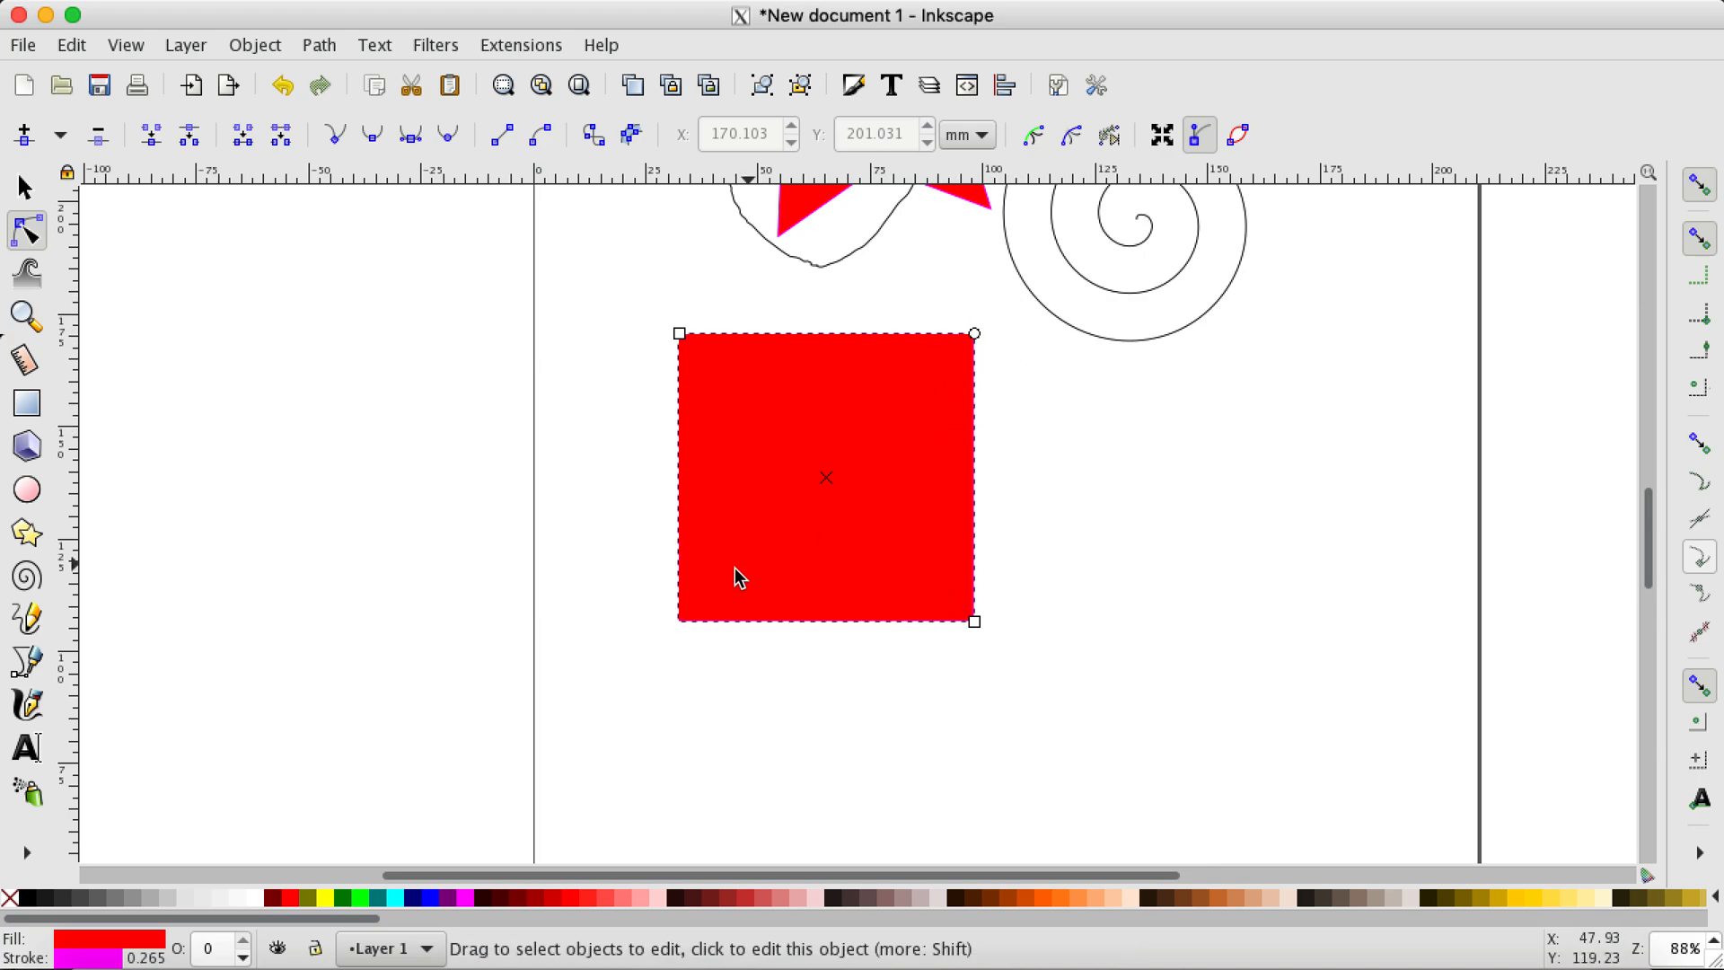
Step: Move the open Bezier path's lowest corner node down to about X 190.8, Y 210.3 mm, and swing the curved end's handle inward
{"action": "scroll", "coordinate": [886, 662], "scroll_direction": "up", "scroll_amount": 10}
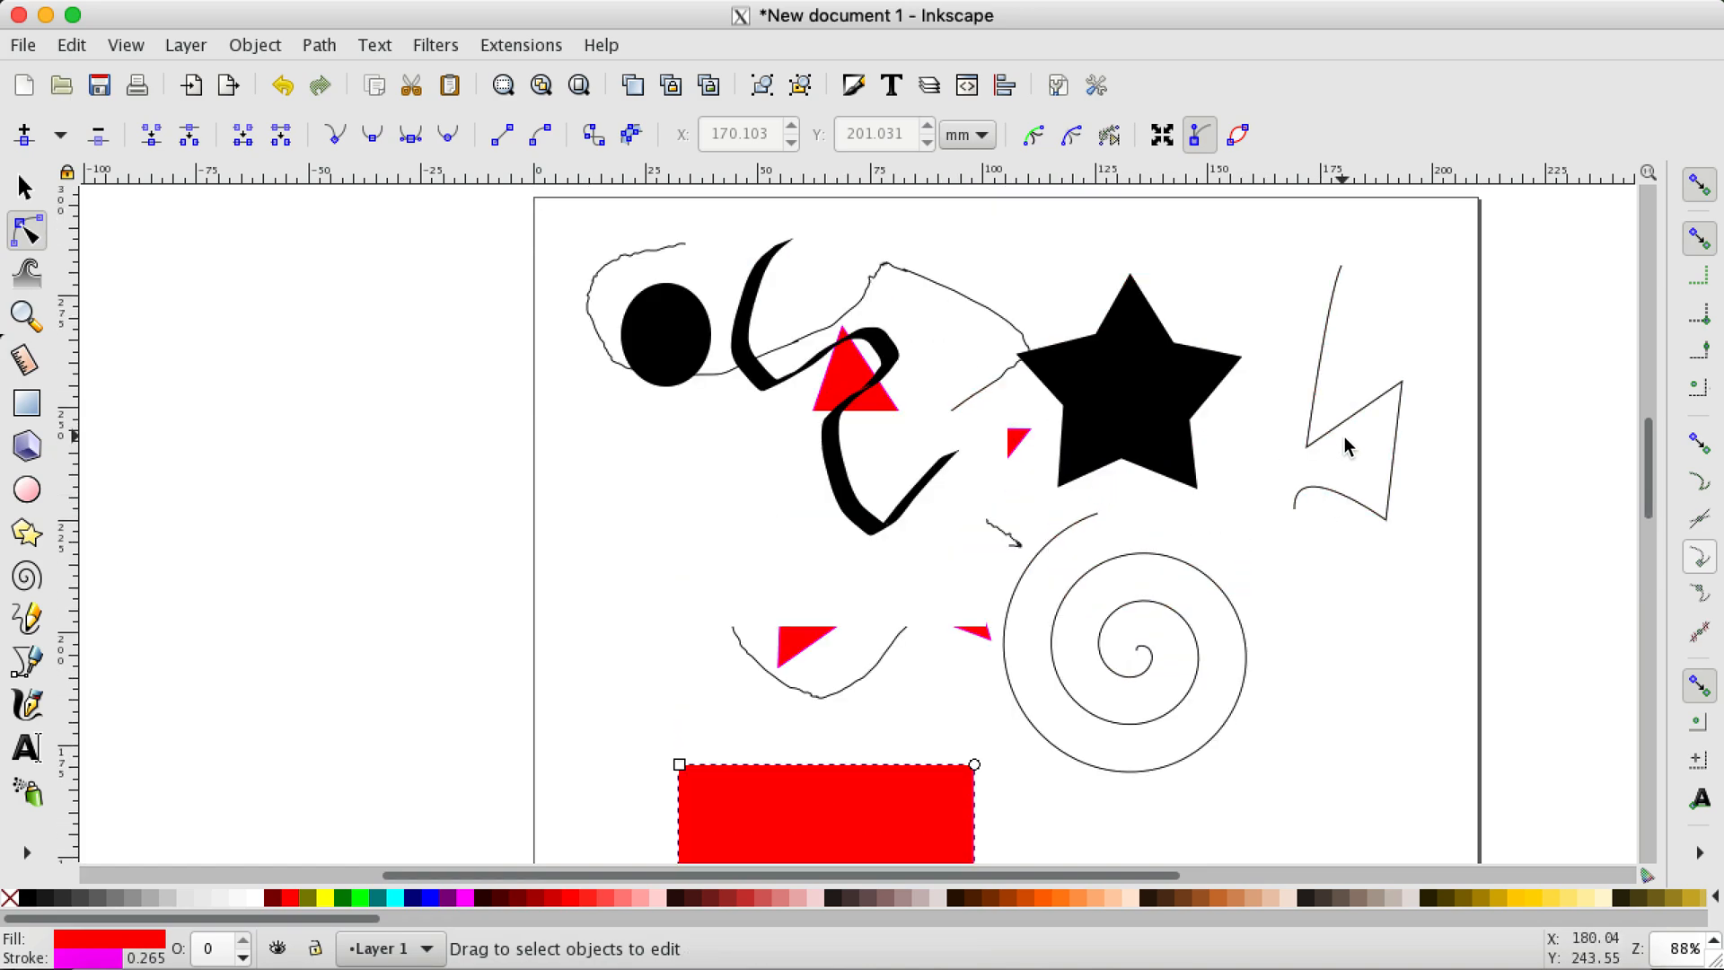
{"action": "left_click", "coordinate": [1343, 435]}
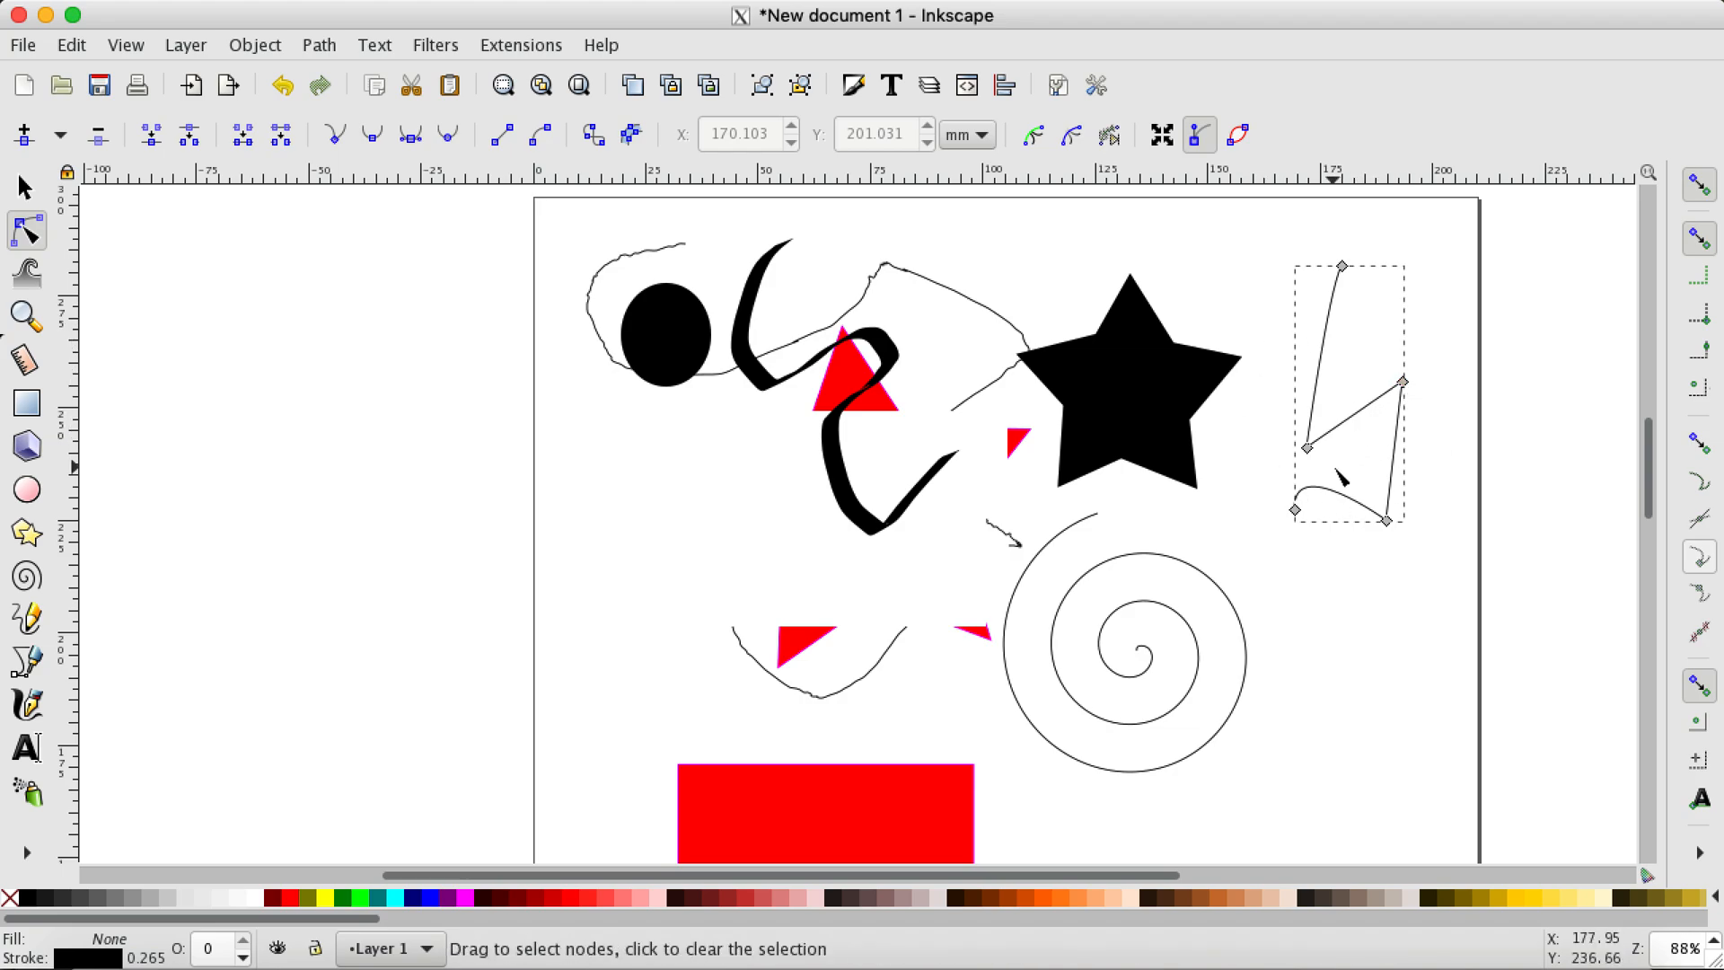
{"action": "left_click_drag", "start_coordinate": [1388, 522], "coordinate": [1392, 587]}
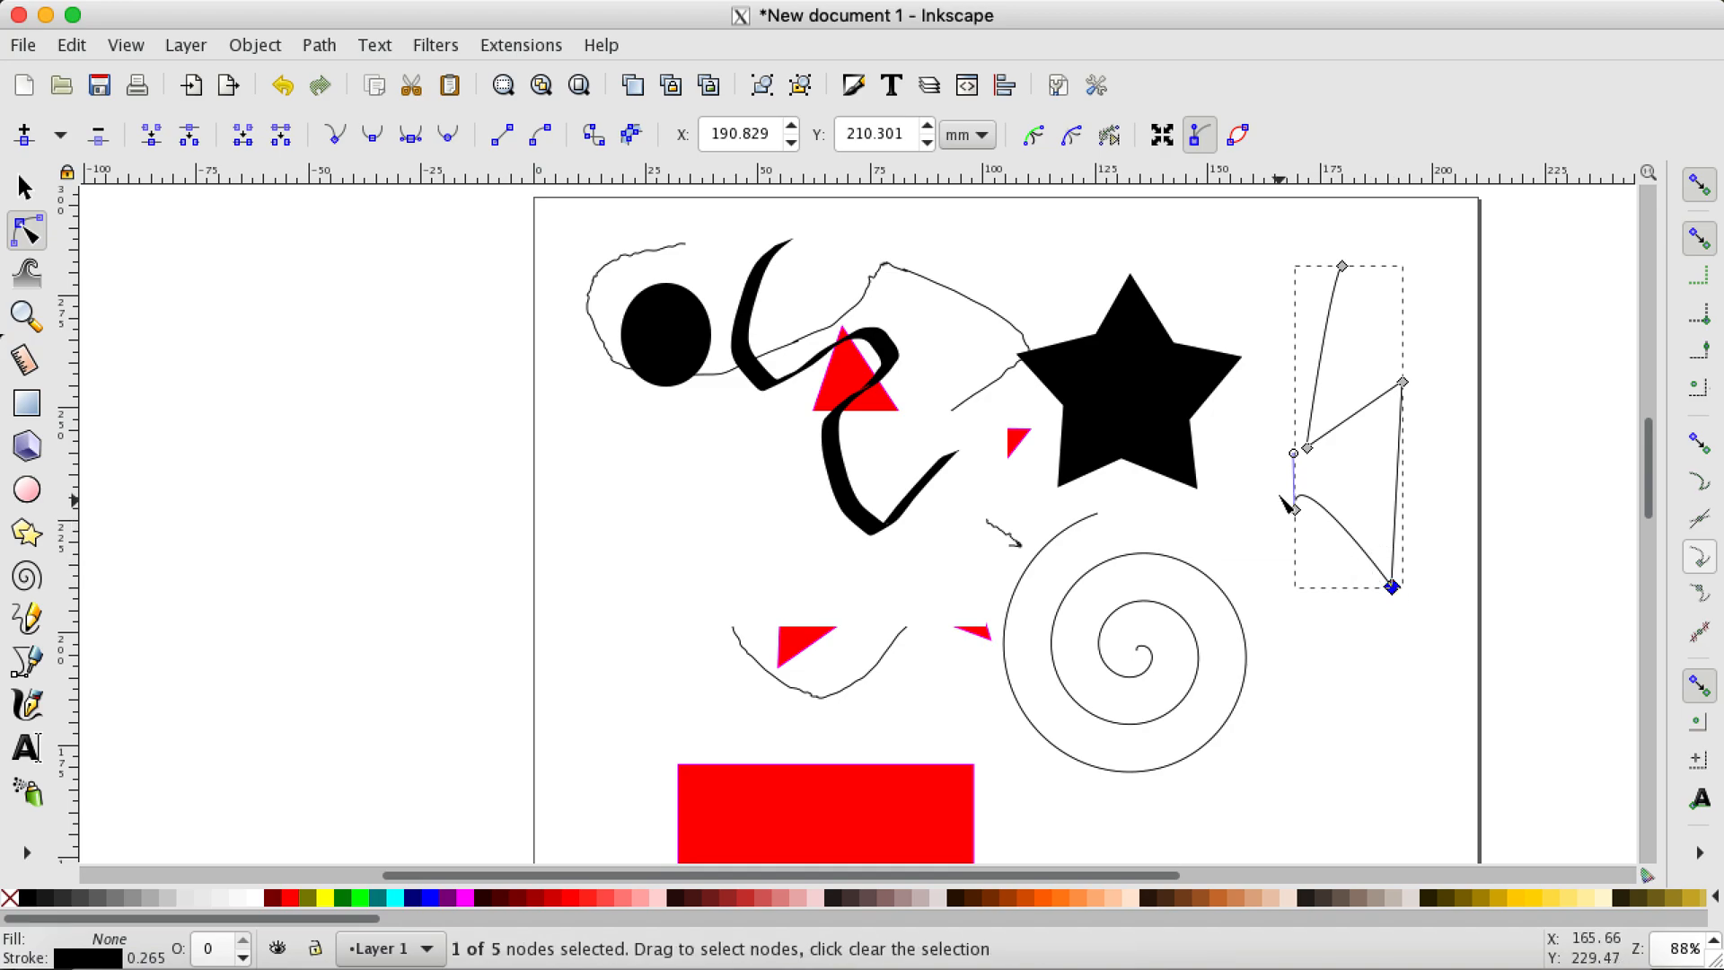
{"action": "scroll", "coordinate": [1311, 494], "scroll_direction": "up", "scroll_amount": 2}
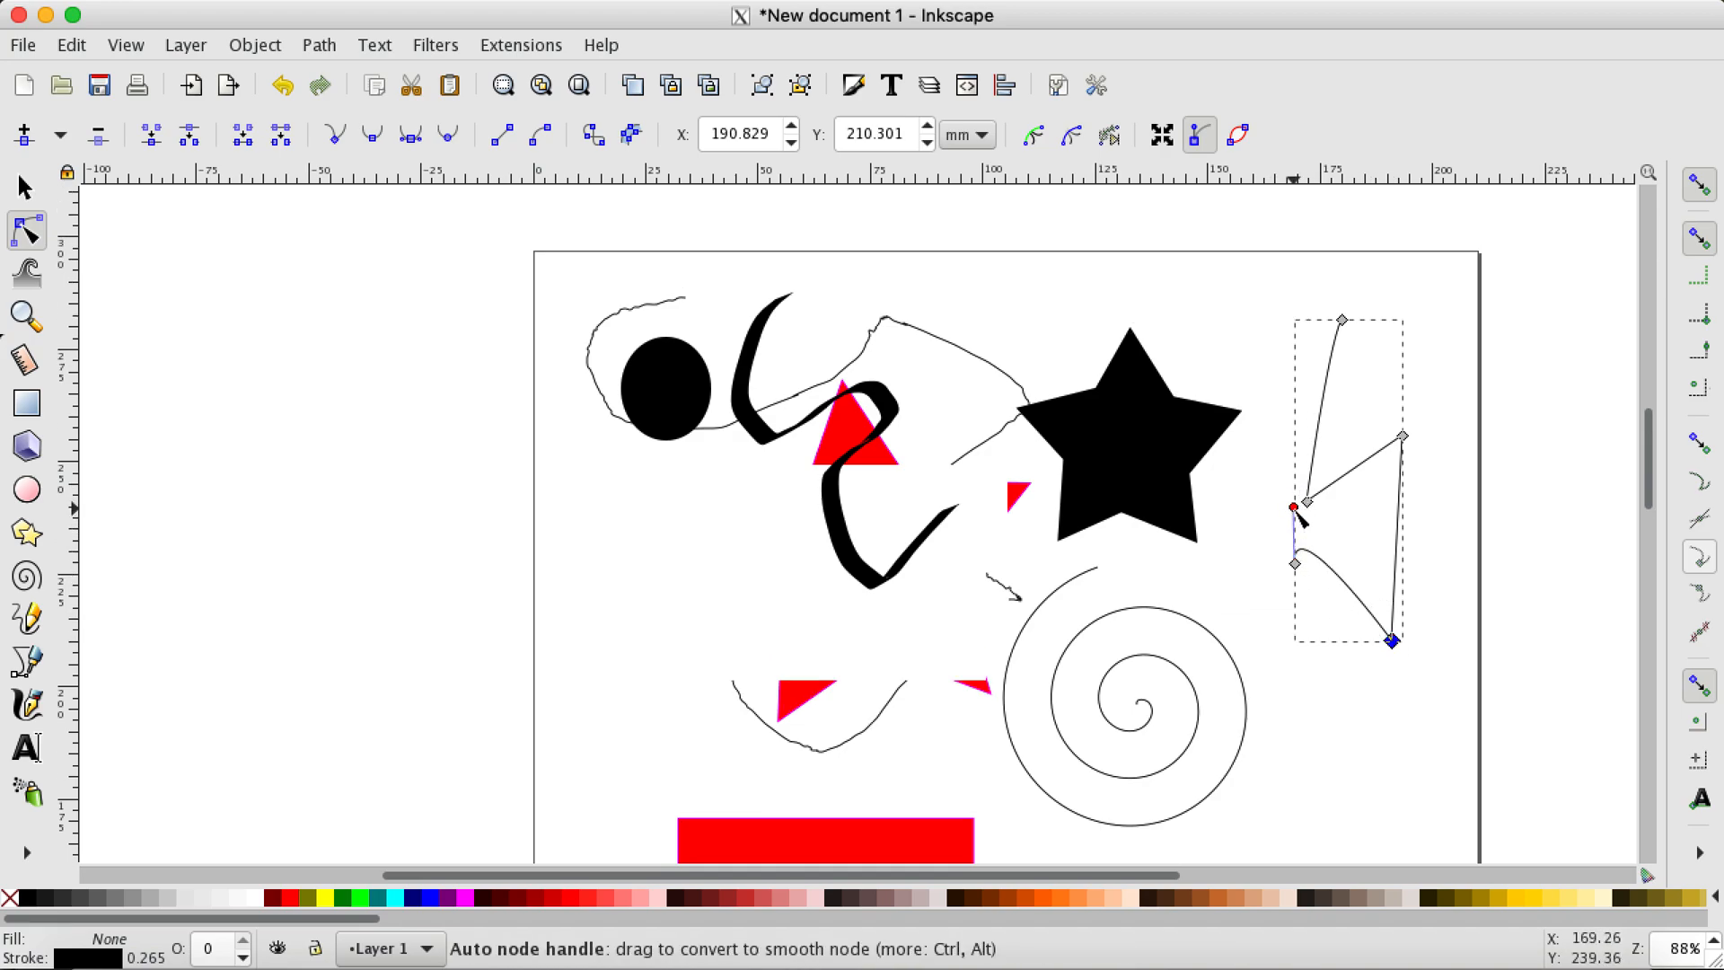
{"action": "left_click_drag", "start_coordinate": [1295, 509], "coordinate": [1329, 549]}
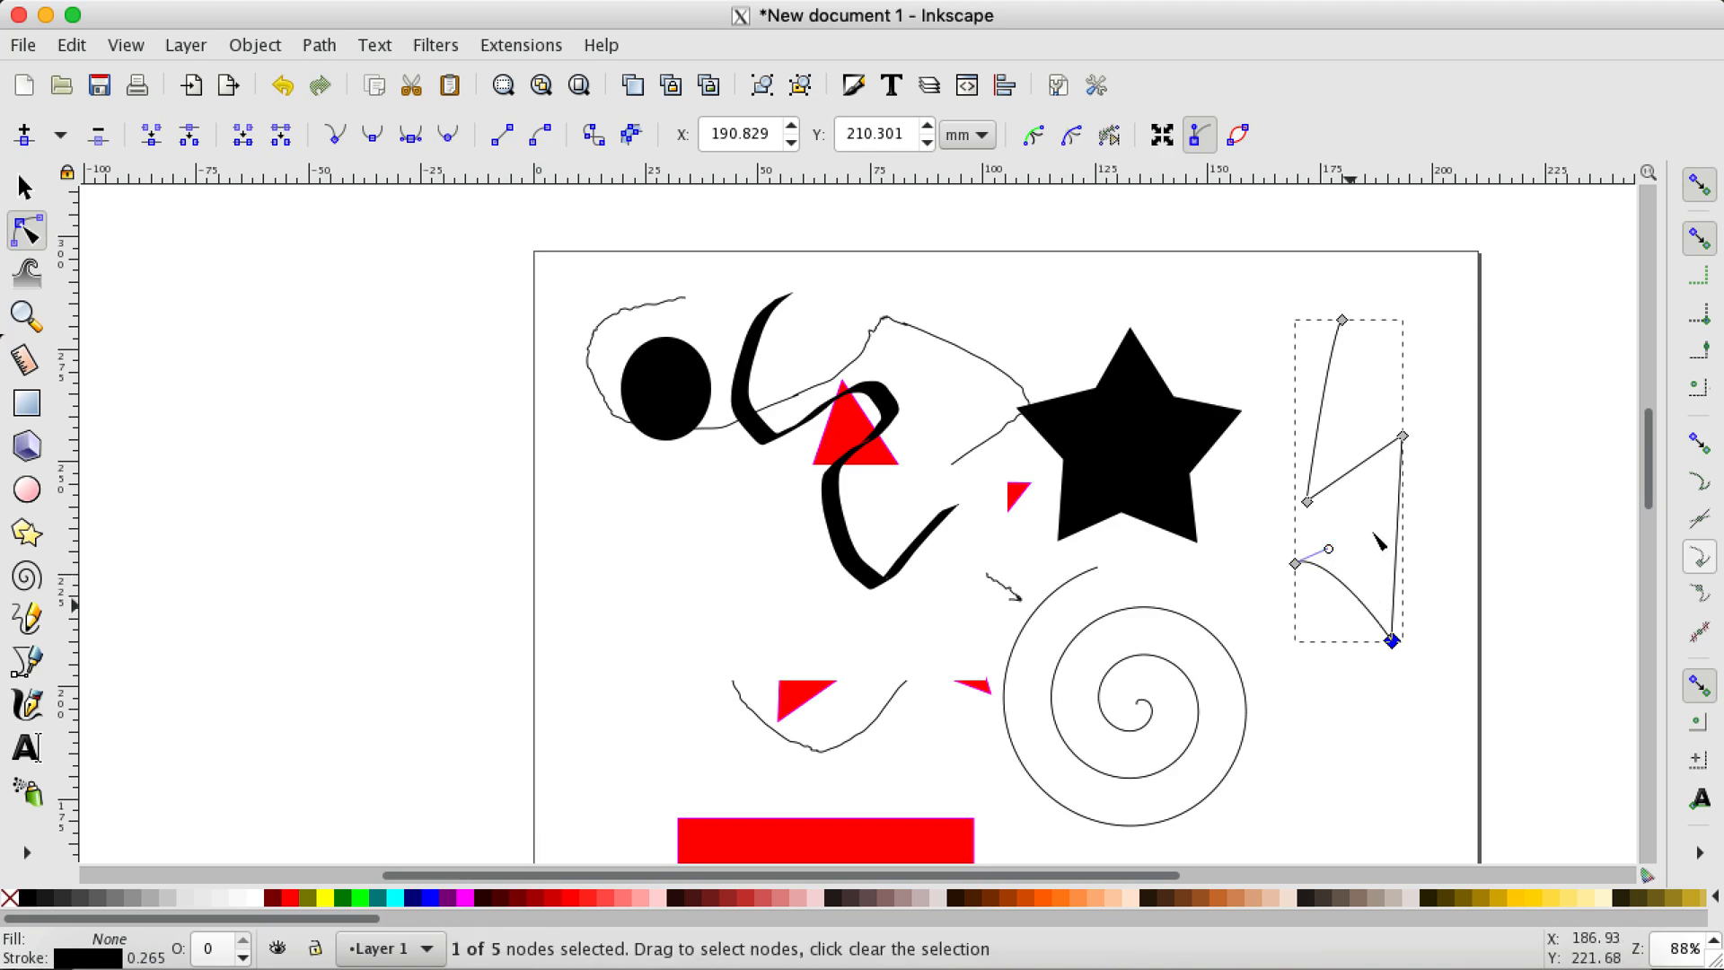
Step: Reposition the Bezier path's other three corner and end nodes into an open boxy outline, its straight end at about X 163.6, Y 243.3 mm
{"action": "left_click_drag", "start_coordinate": [1402, 435], "coordinate": [1455, 501]}
{"action": "left_click_drag", "start_coordinate": [1309, 501], "coordinate": [1293, 412]}
{"action": "left_click_drag", "start_coordinate": [1343, 323], "coordinate": [1273, 498]}
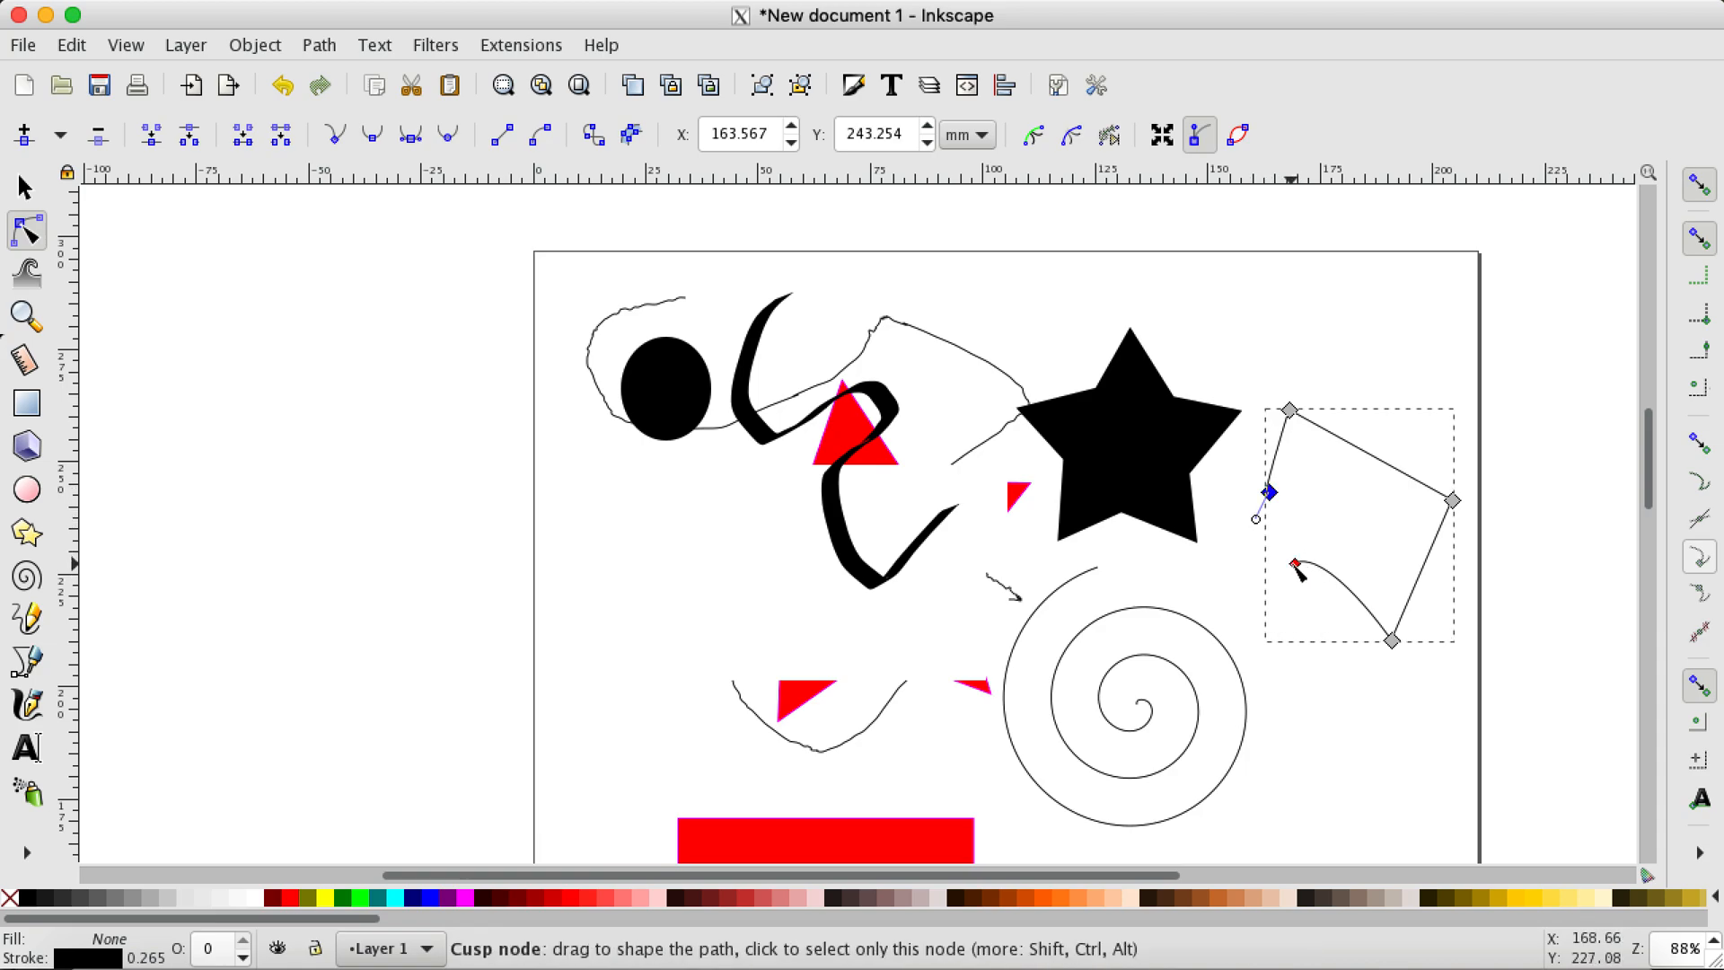
Step: Move one node of the freehand pencil line near the ellipse inward to about X 17.2, Y 269.0 mm
{"action": "left_click", "coordinate": [984, 362]}
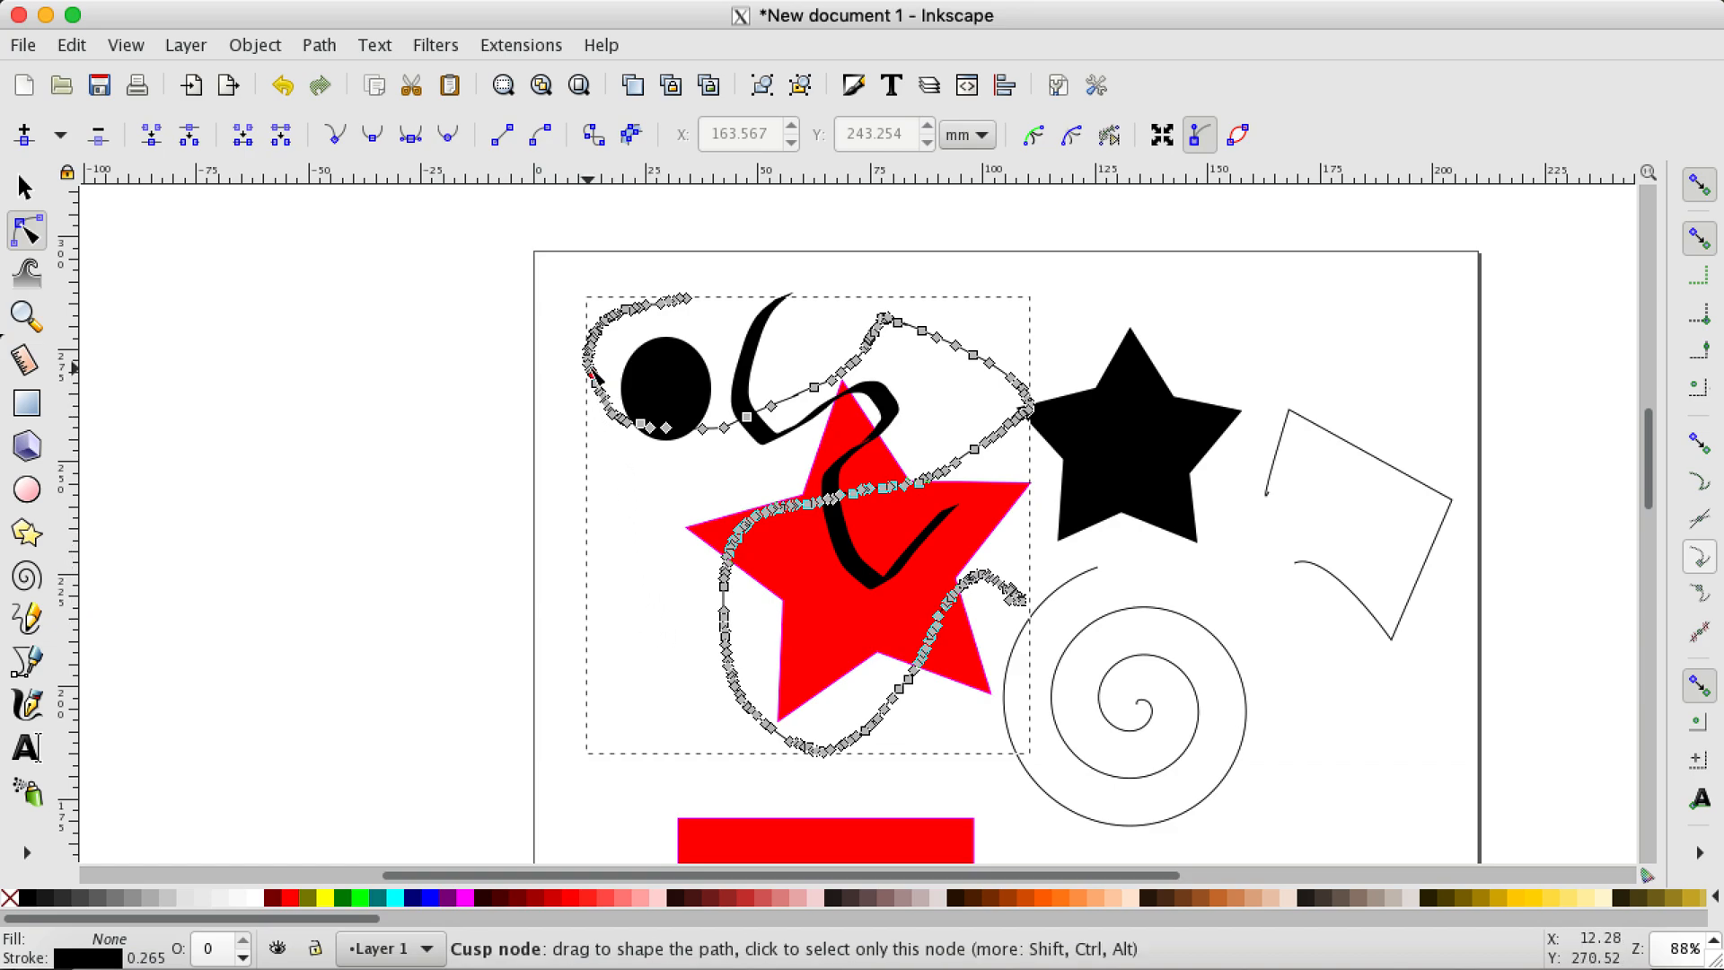
{"action": "scroll", "coordinate": [575, 375], "scroll_direction": "up", "scroll_amount": 1, "text": "ctrl"}
{"action": "scroll", "coordinate": [575, 375], "scroll_direction": "up", "scroll_amount": 3, "text": "ctrl"}
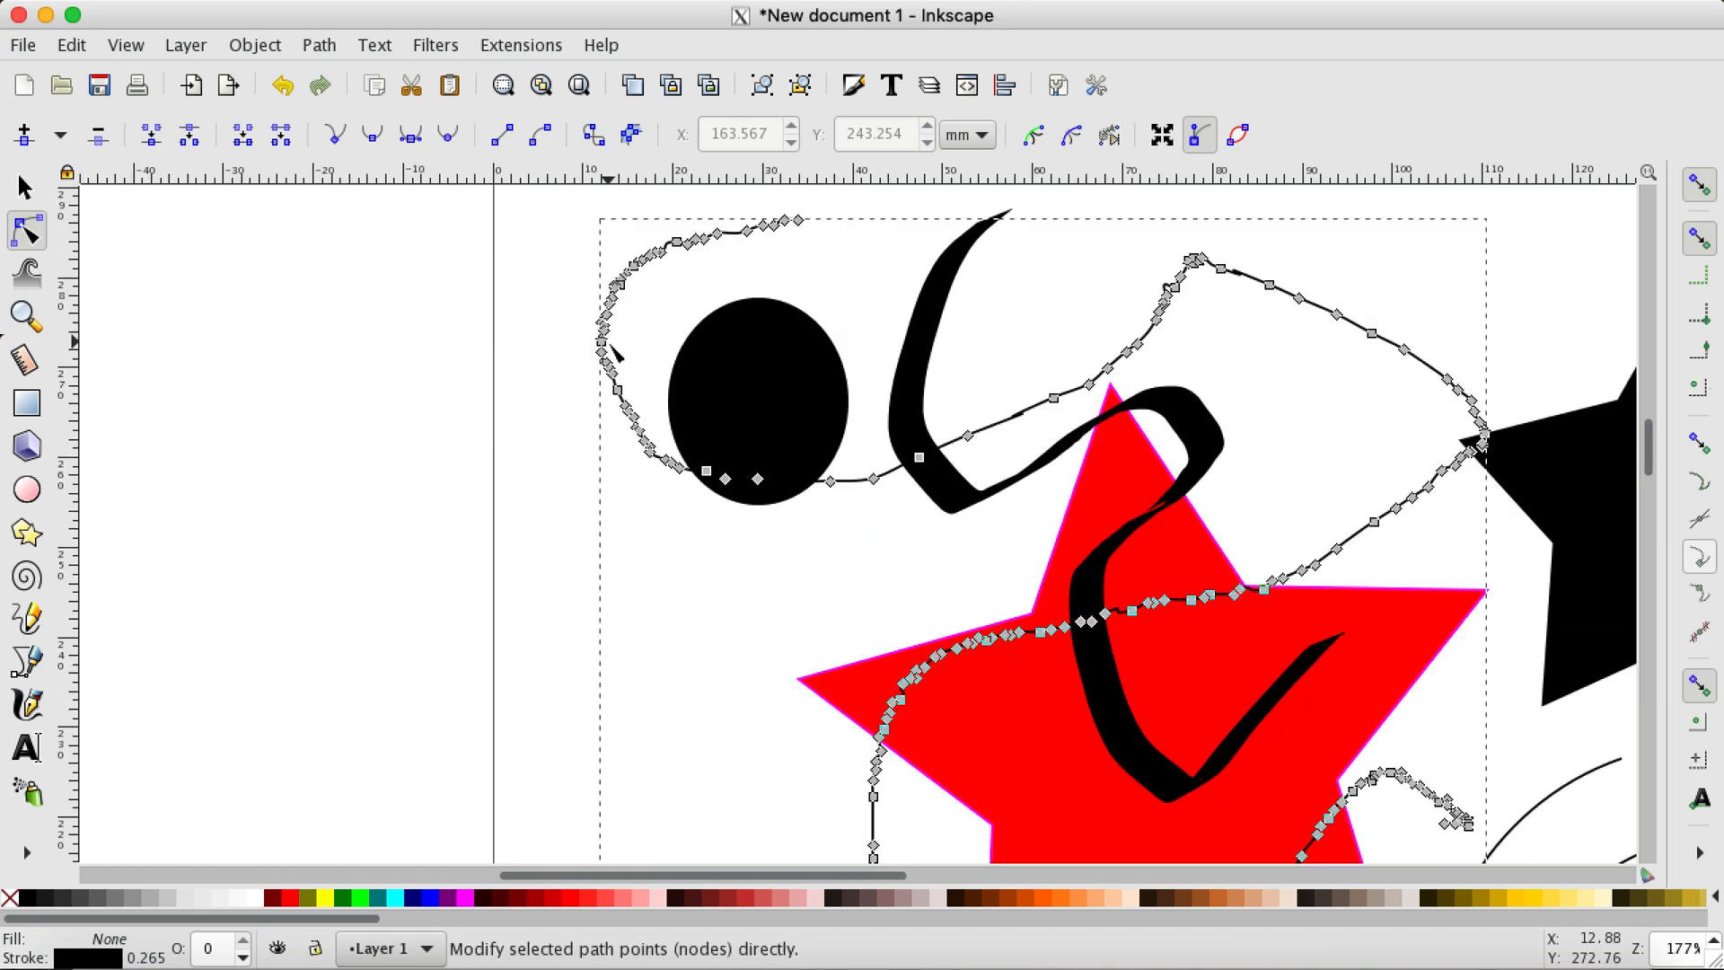
{"action": "left_click_drag", "start_coordinate": [616, 401], "coordinate": [684, 451]}
{"action": "scroll", "coordinate": [628, 456], "scroll_direction": "down", "scroll_amount": 2, "text": "ctrl"}
{"action": "scroll", "coordinate": [629, 457], "scroll_direction": "down", "scroll_amount": 3, "text": "ctrl"}
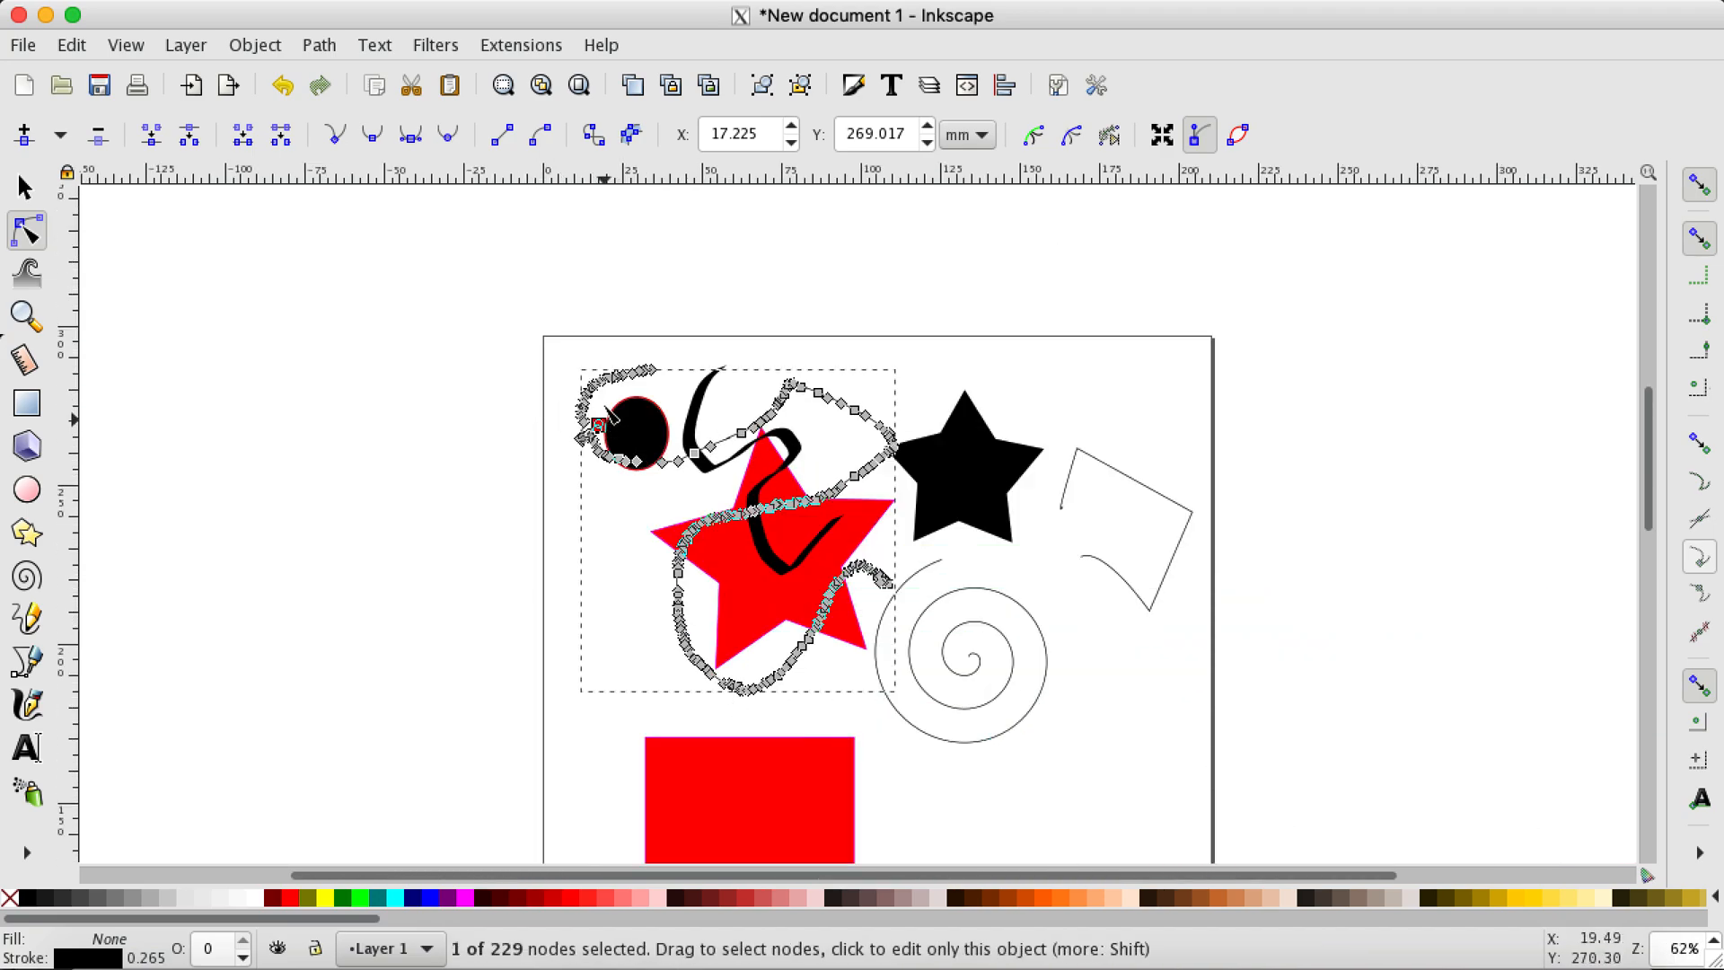
{"action": "scroll", "coordinate": [538, 411], "scroll_direction": "down", "scroll_amount": 2}
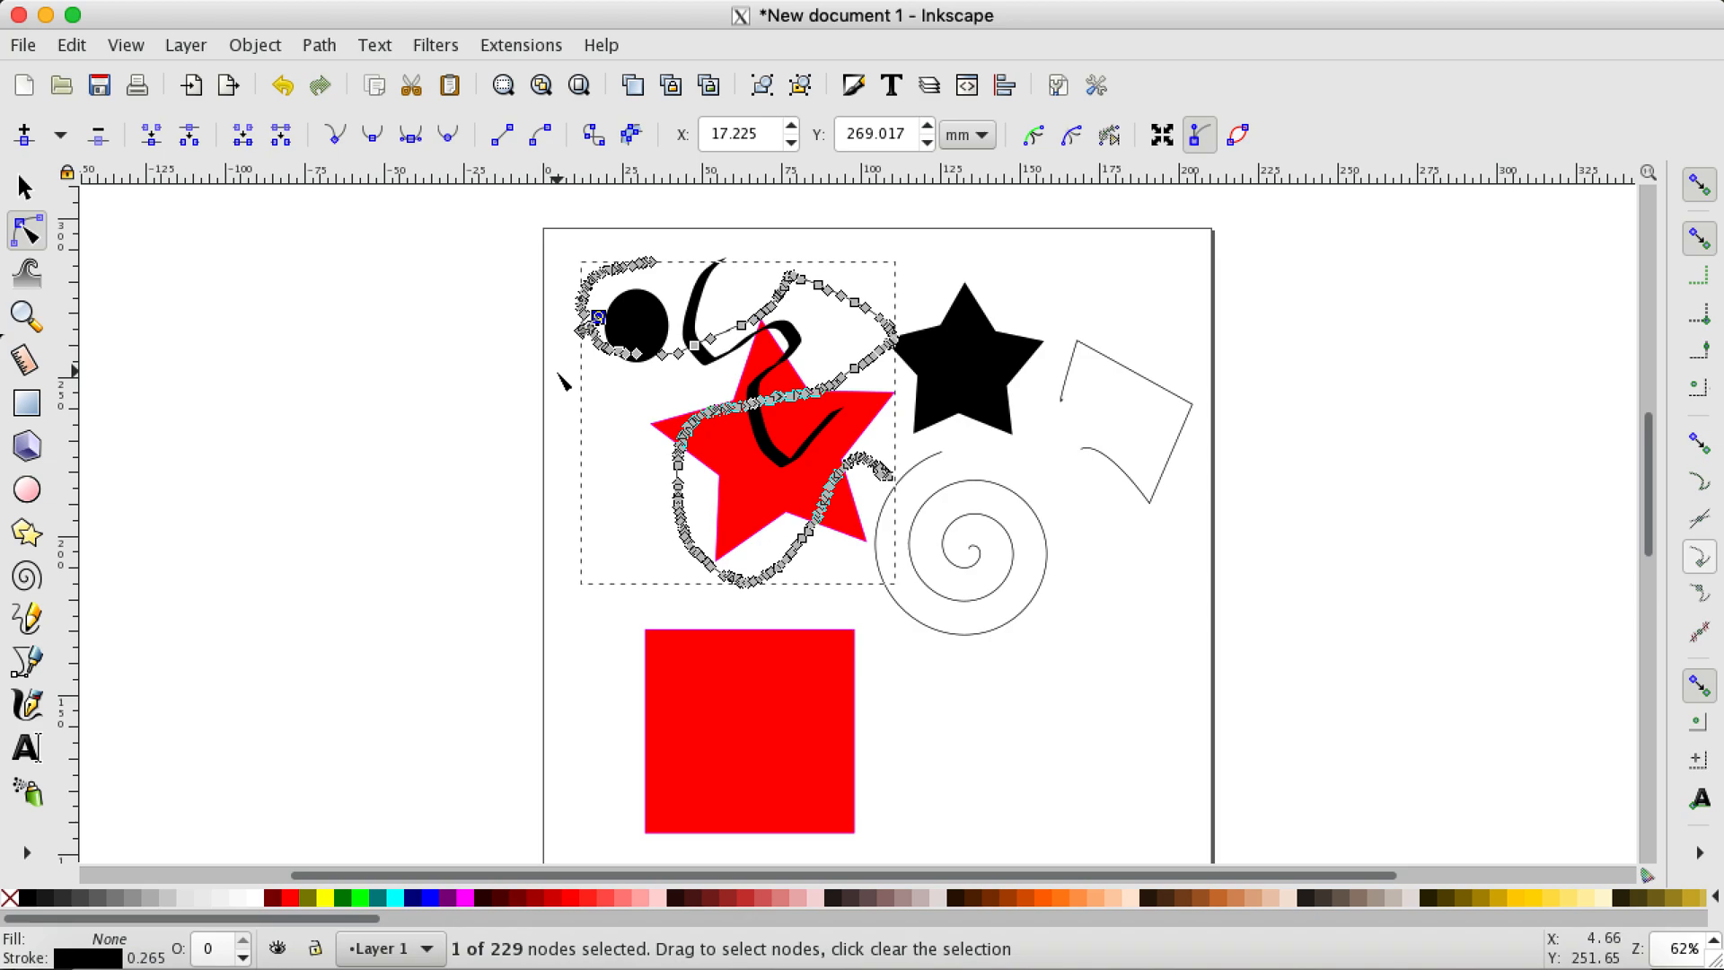
Step: Look through the available save formats and save the document in Inkscape SVG format as "tutorial save.svg"
{"action": "left_click", "coordinate": [25, 49]}
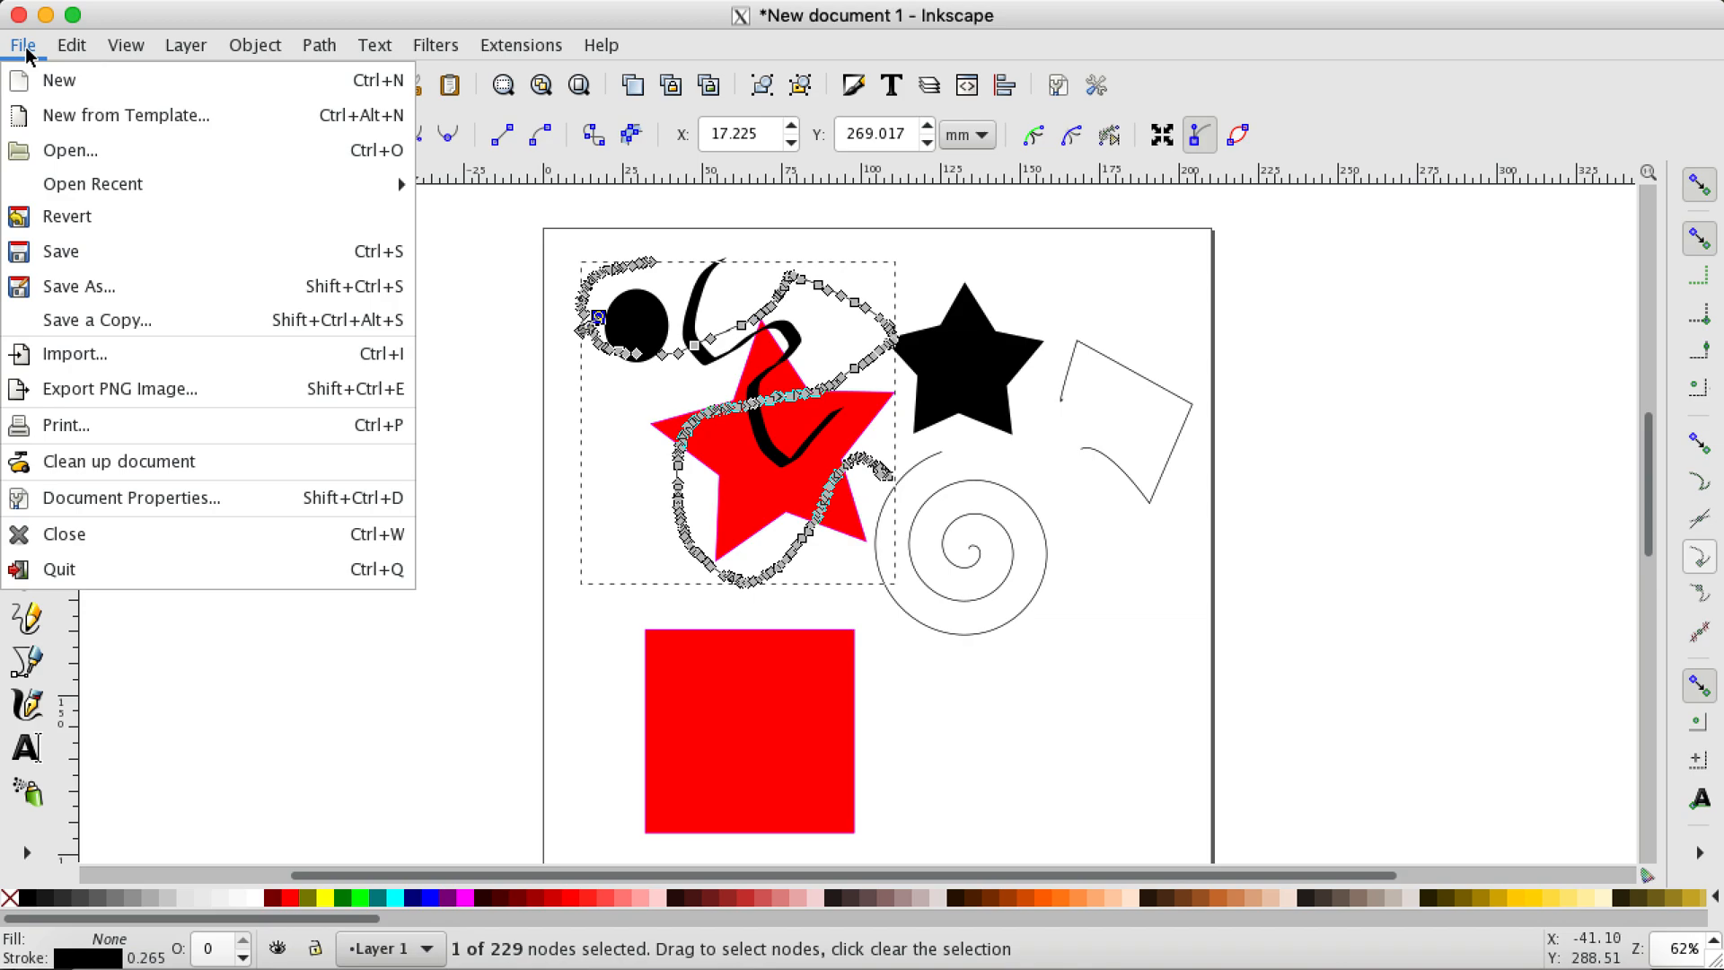
{"action": "left_click", "coordinate": [93, 253]}
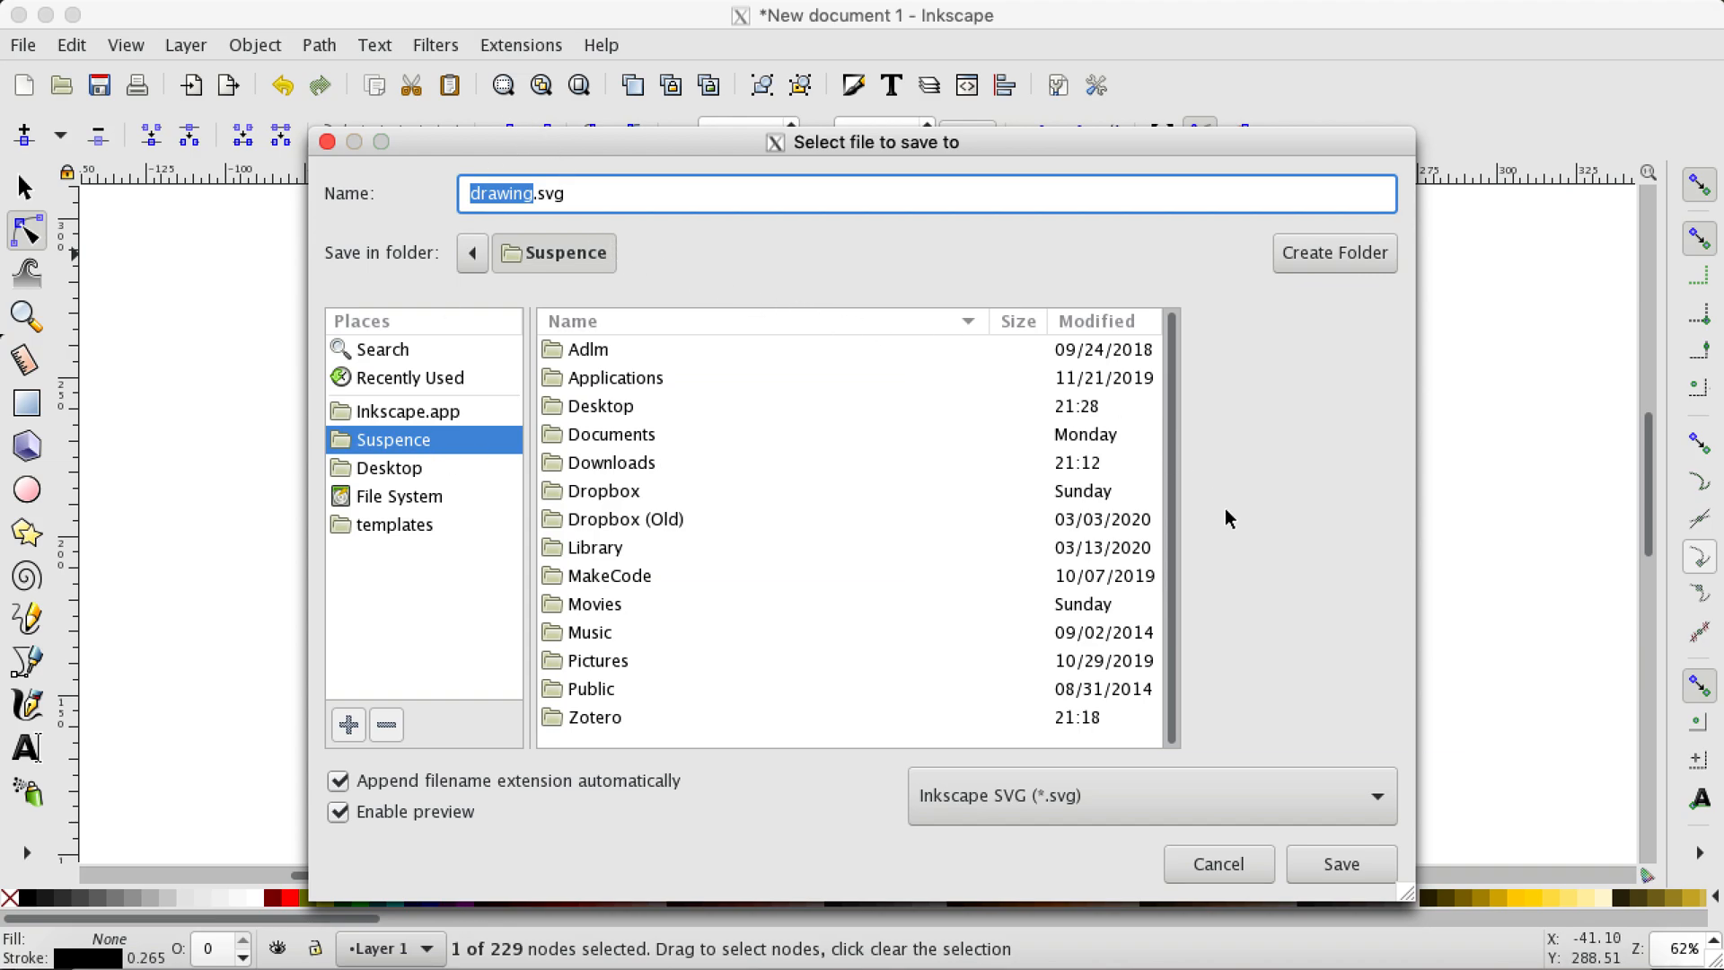
{"action": "left_click", "coordinate": [1376, 799]}
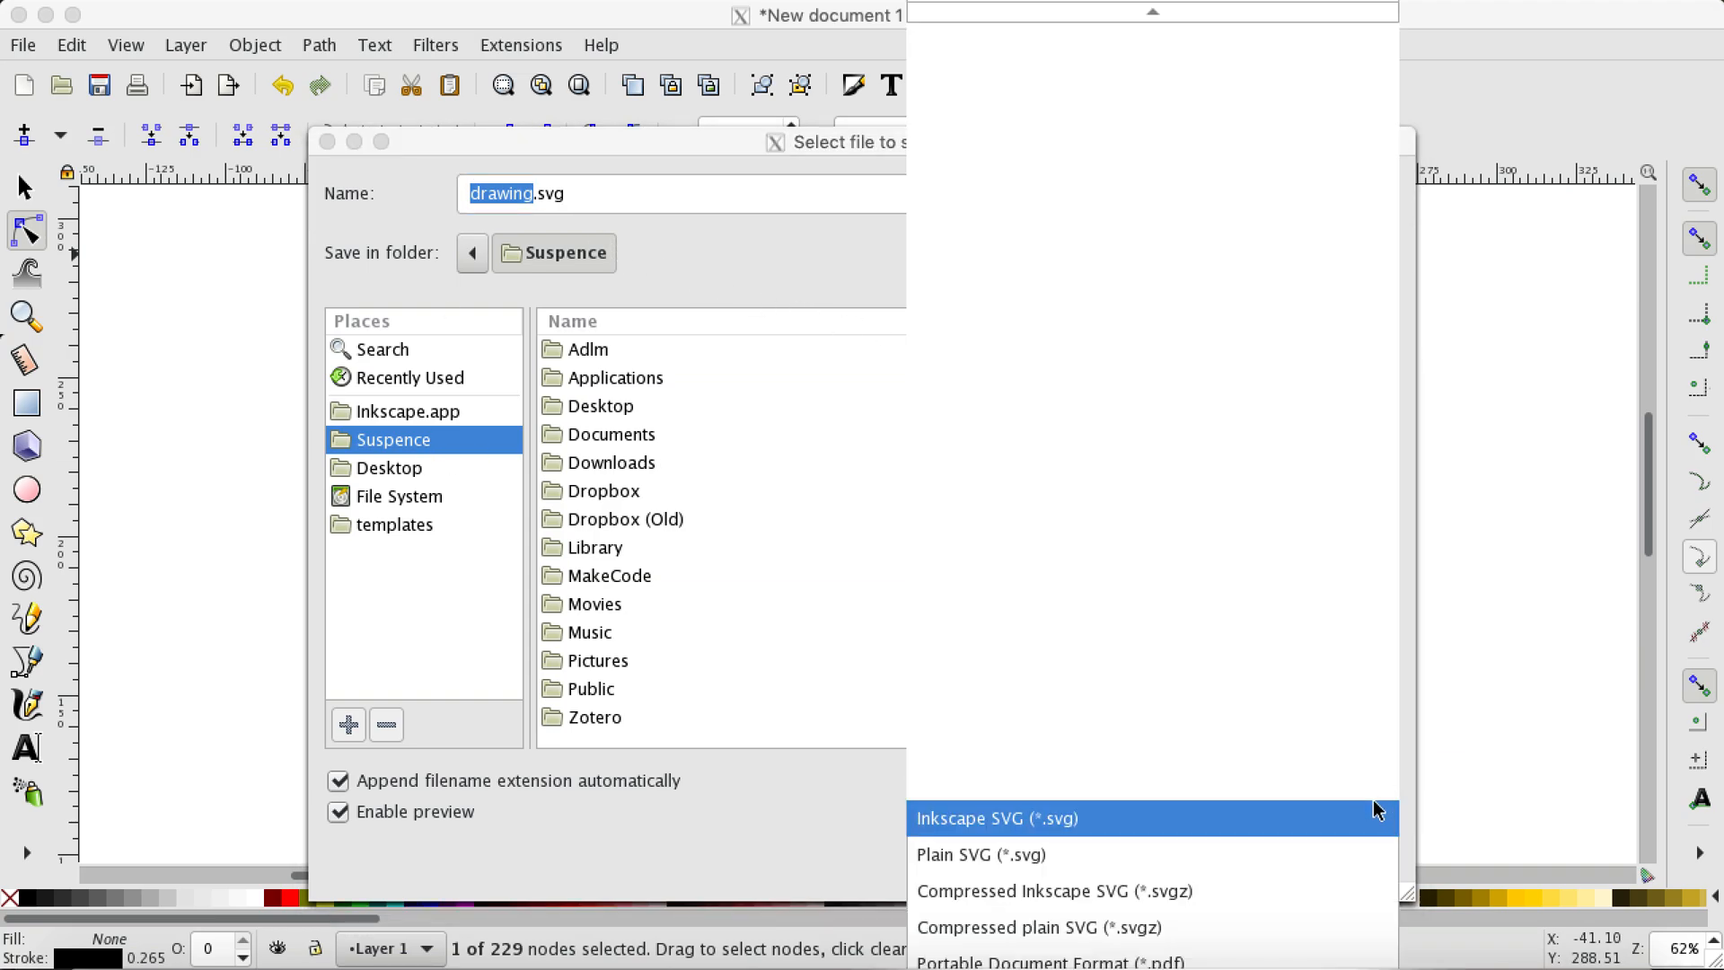
{"action": "scroll", "coordinate": [1133, 878], "scroll_direction": "down", "scroll_amount": 3}
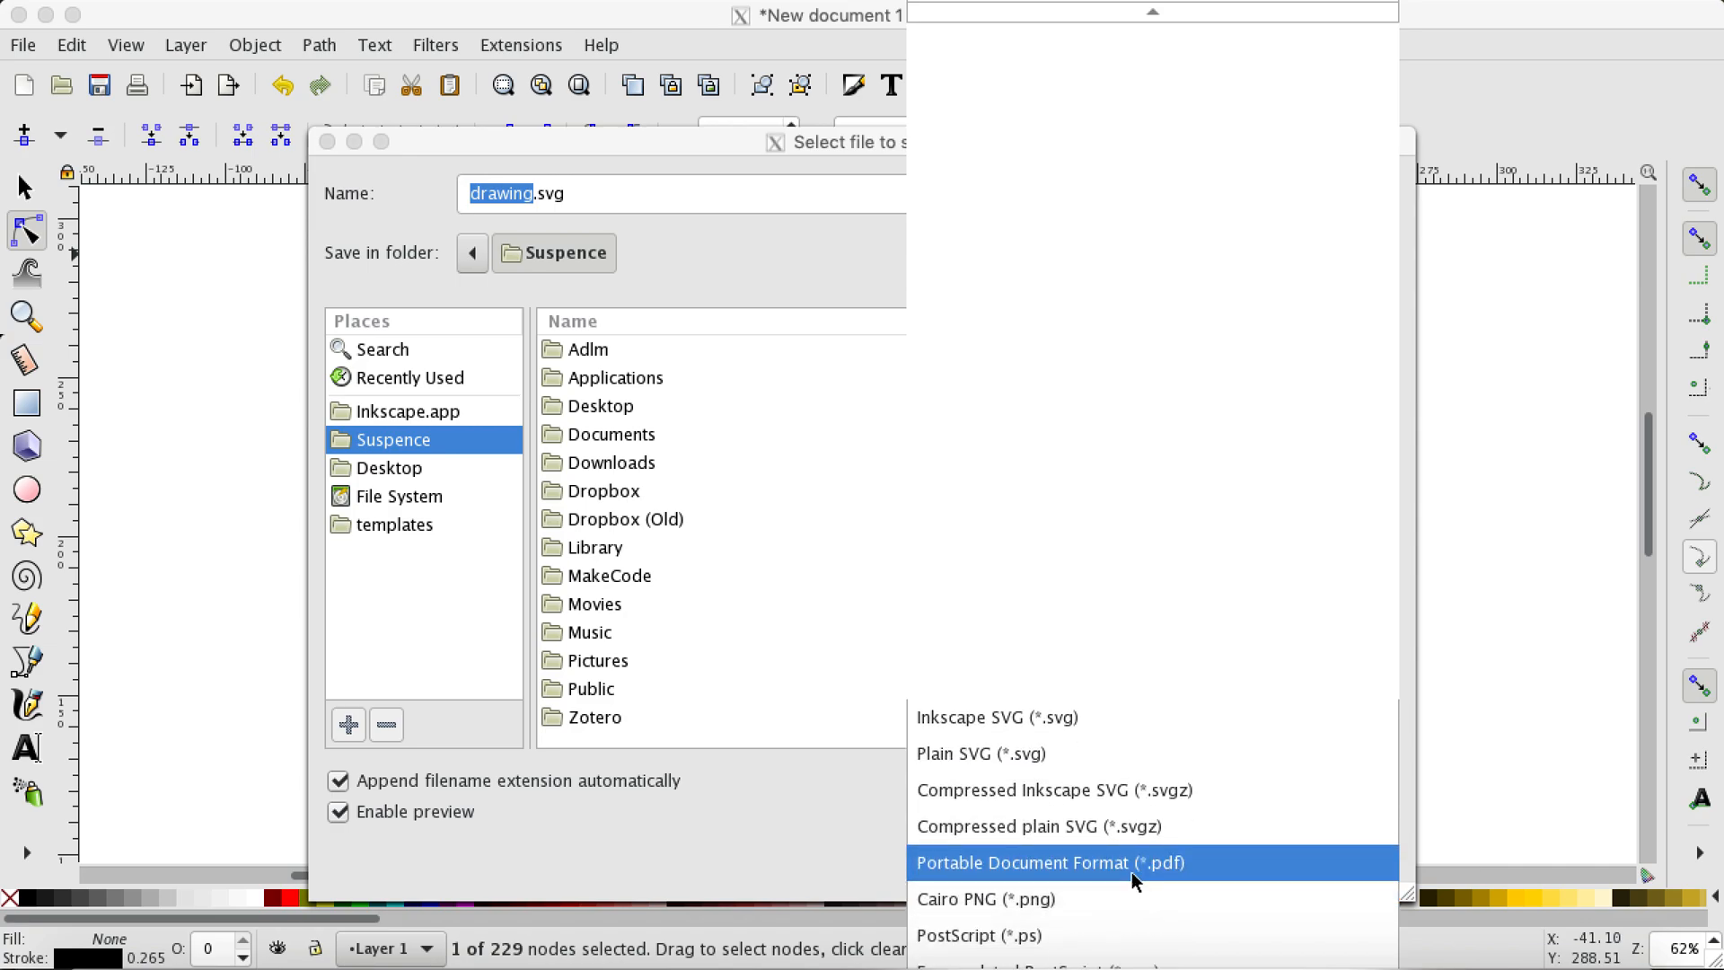
{"action": "left_click", "coordinate": [819, 719]}
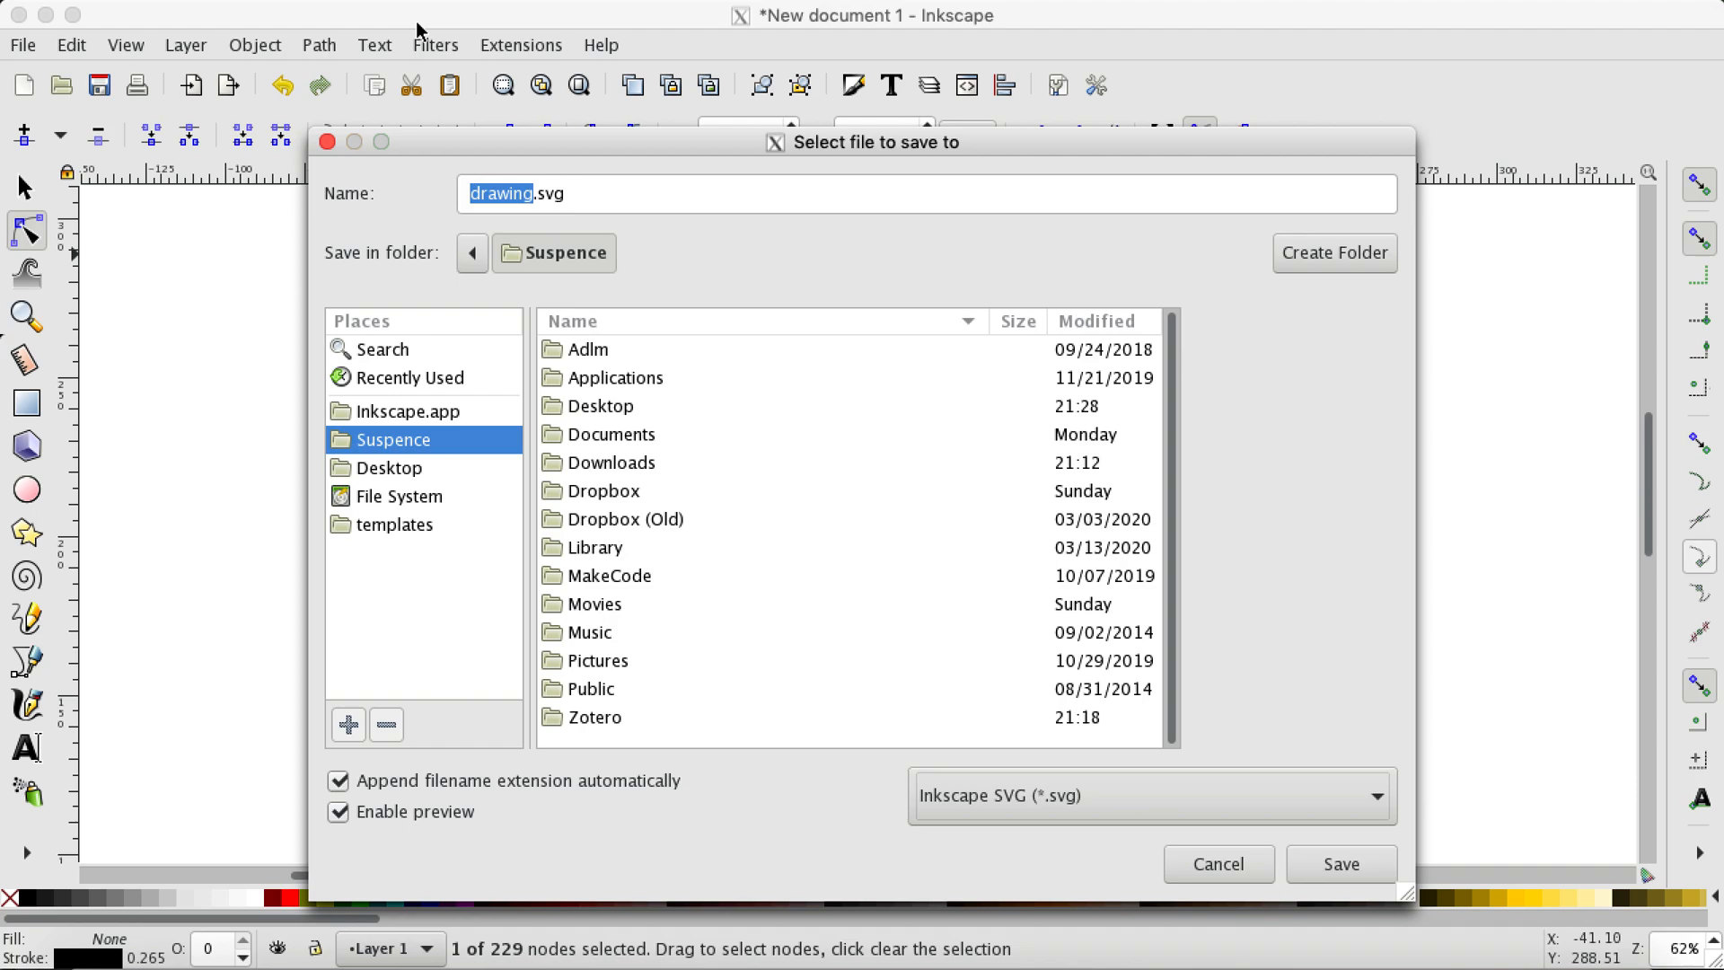
{"action": "left_click", "coordinate": [503, 193]}
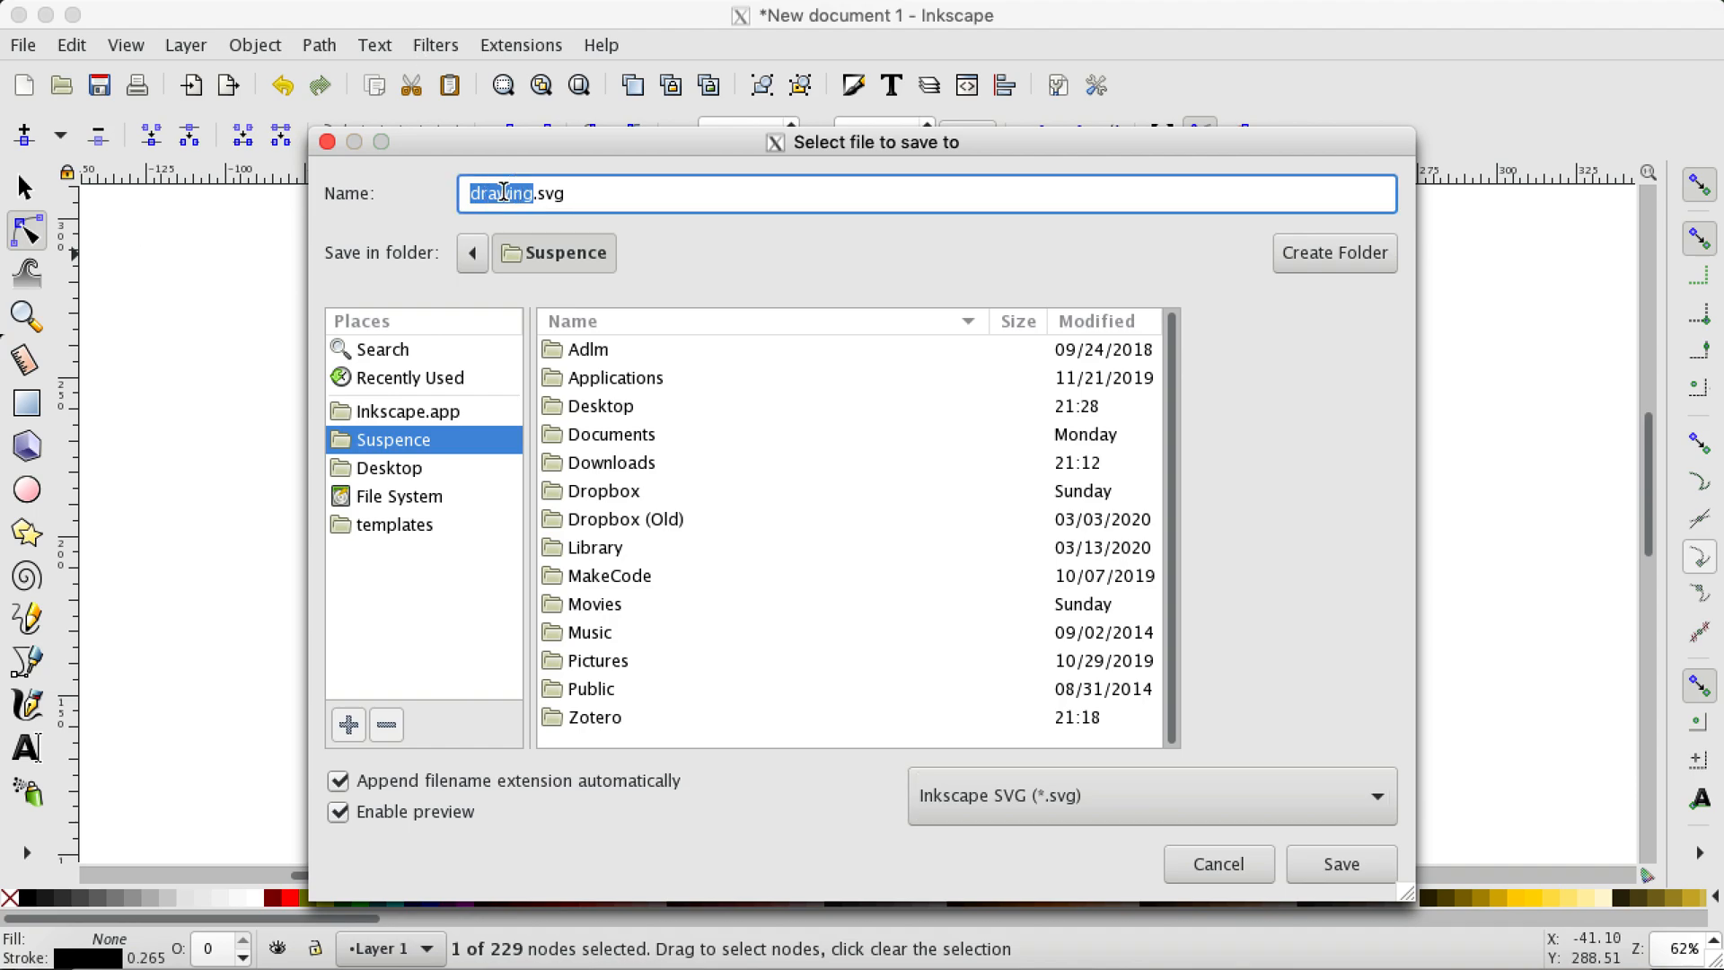
{"action": "type", "text": "tutorial save"}
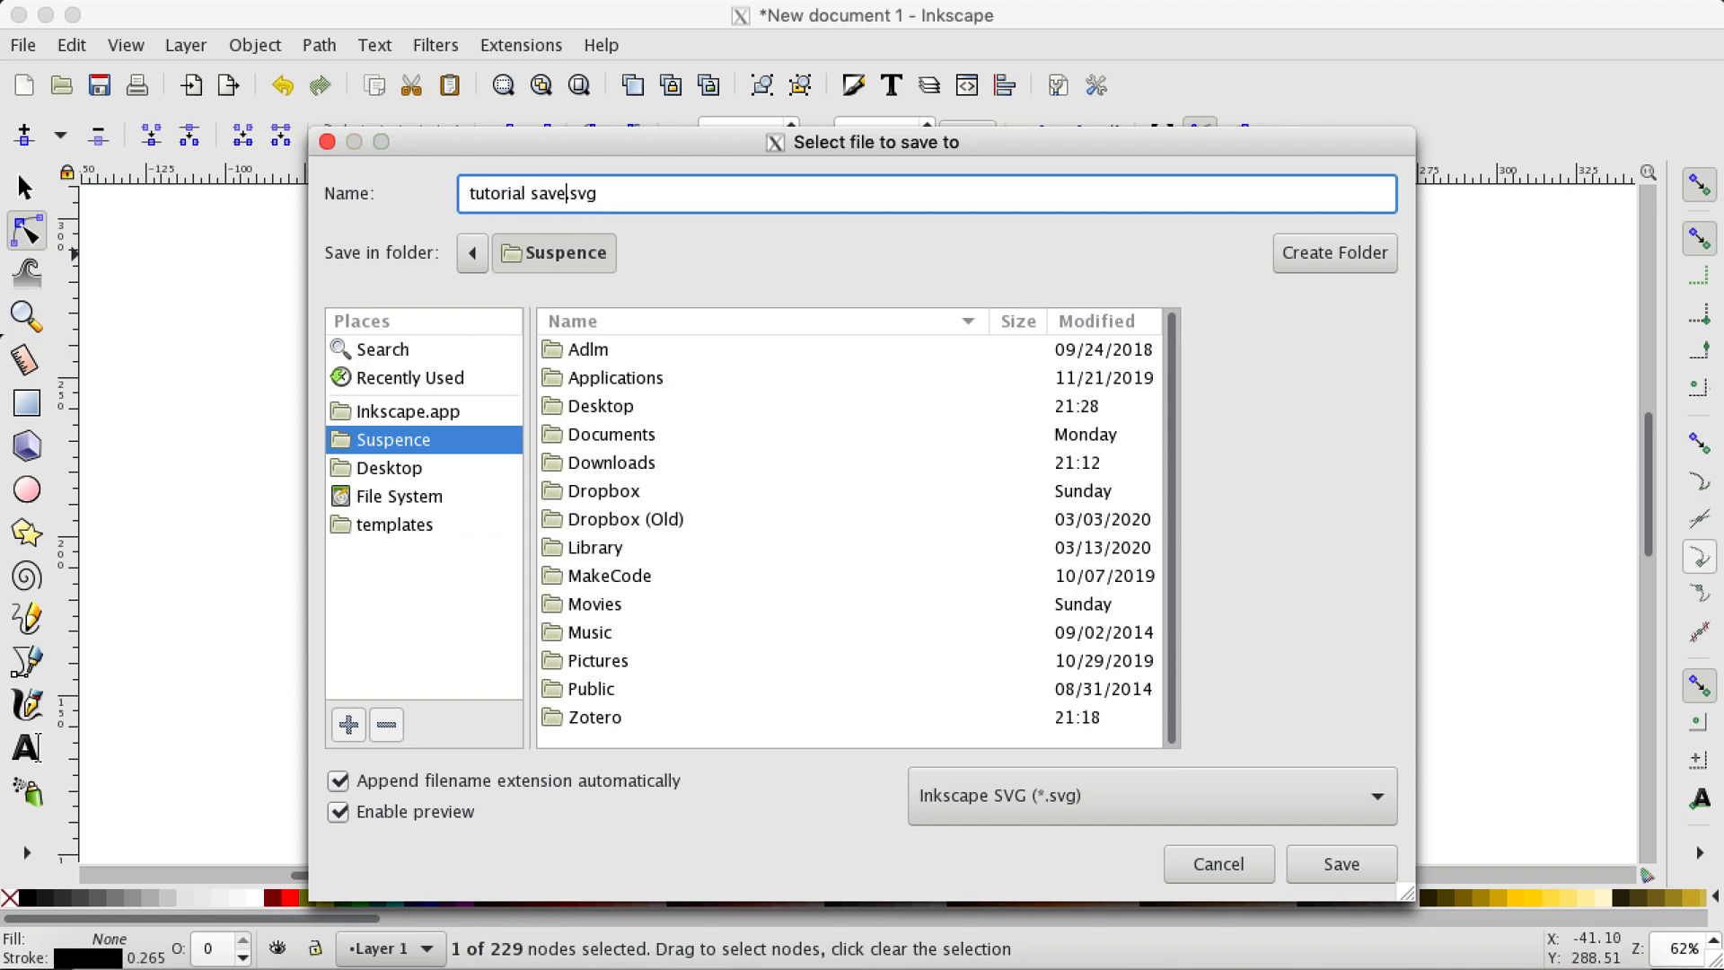
{"action": "left_click", "coordinate": [1320, 865]}
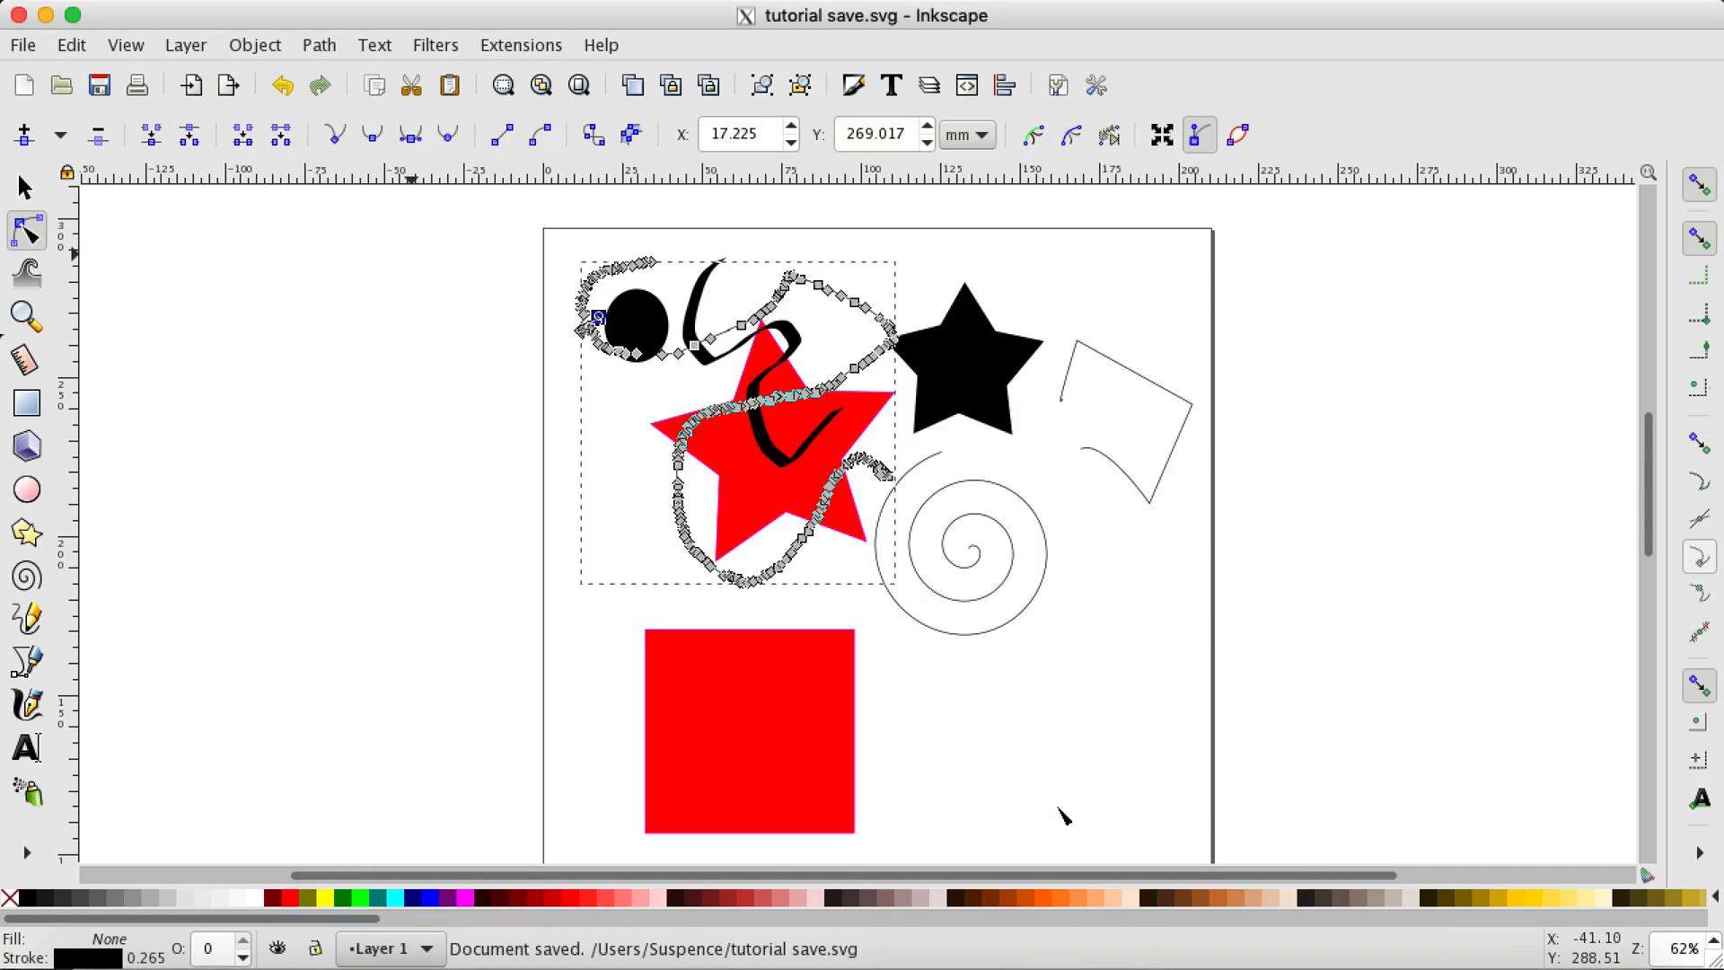
{"action": "scroll", "coordinate": [962, 470], "scroll_direction": "down", "scroll_amount": 7}
{"action": "scroll", "coordinate": [961, 472], "scroll_direction": "up", "scroll_amount": 3}
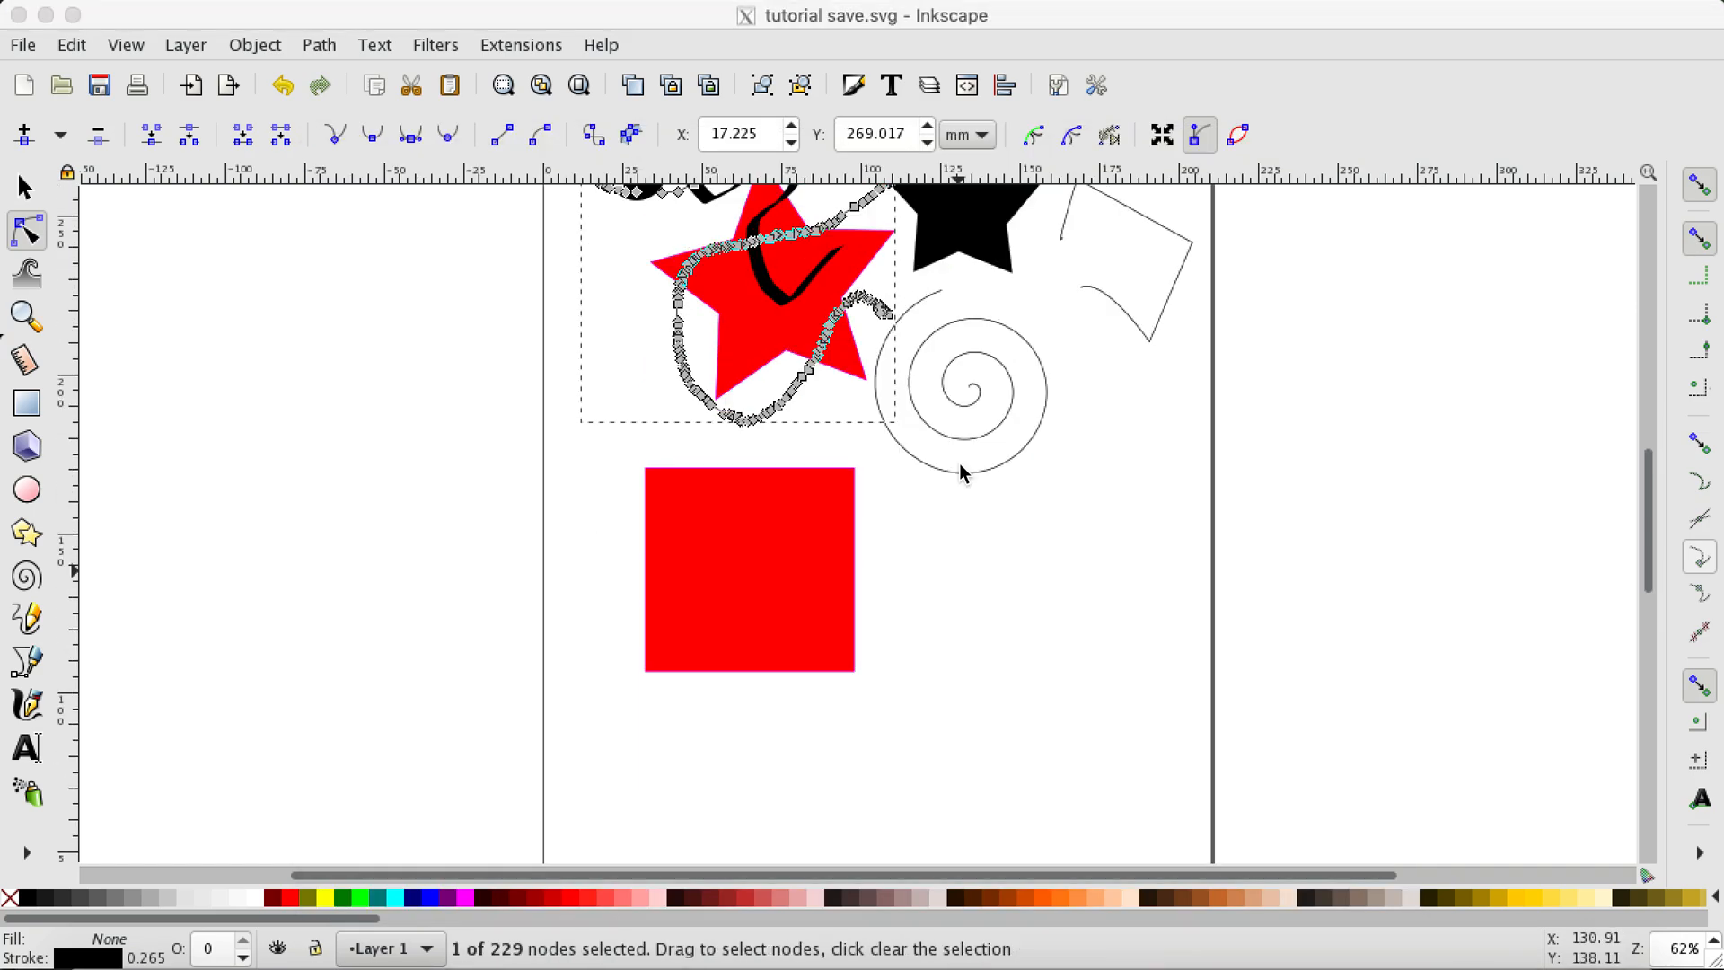
{"action": "scroll", "coordinate": [959, 469], "scroll_direction": "up", "scroll_amount": 6}
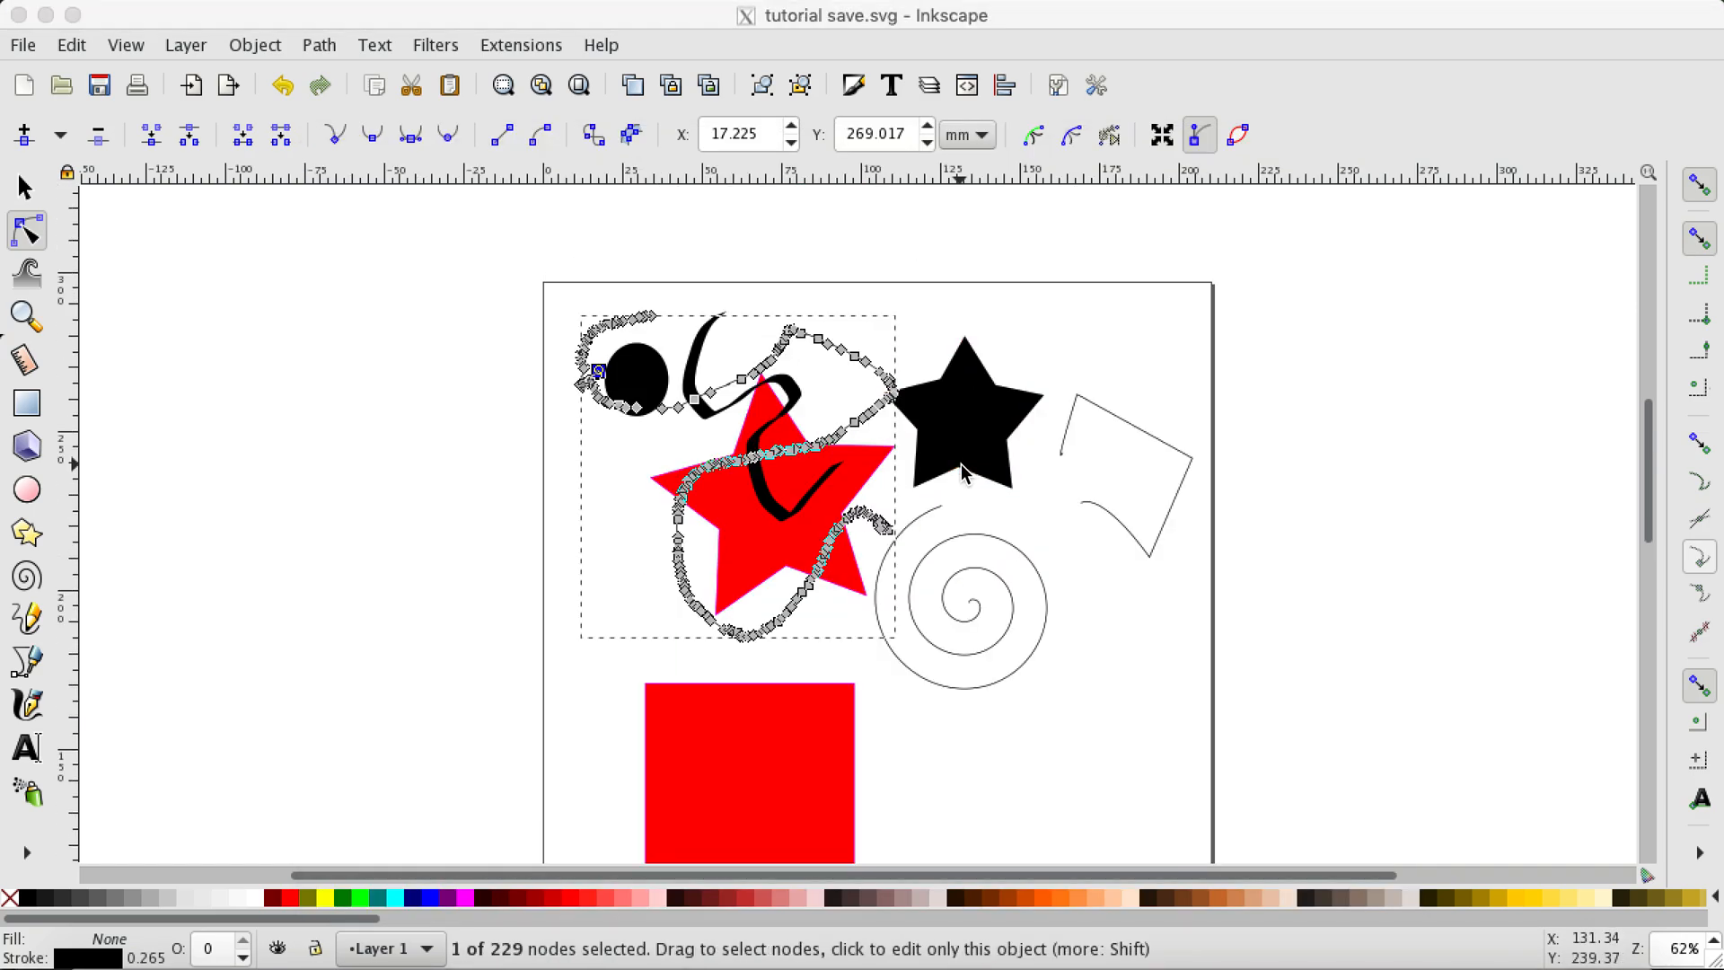